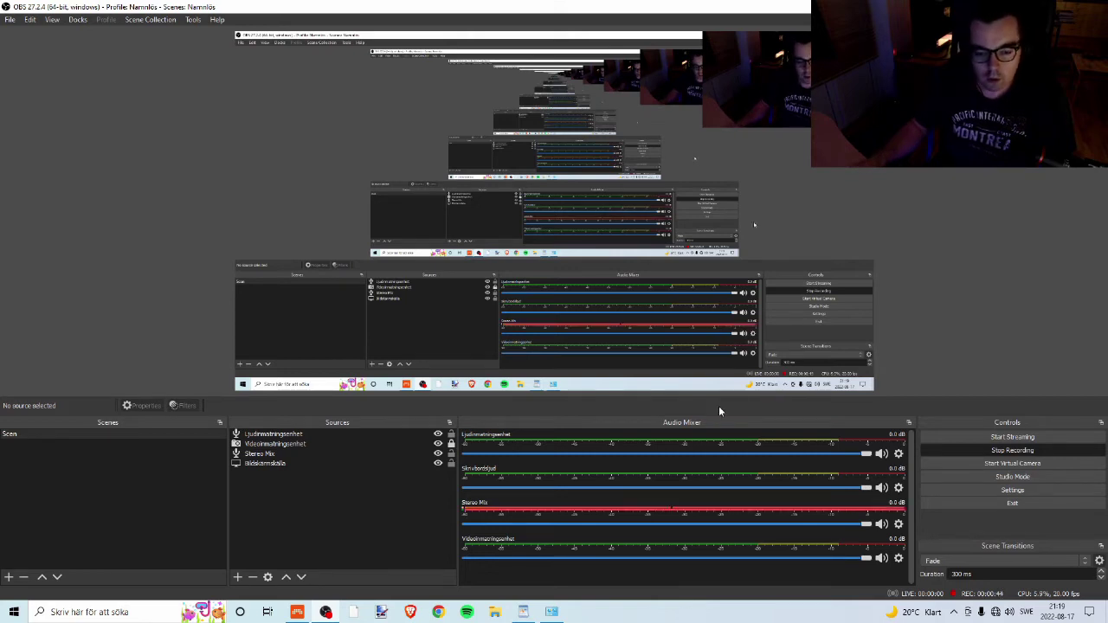
- Switch to Bitwig Studio, open its dashboard, and look over the recent projects and user interface settings
click(297, 612)
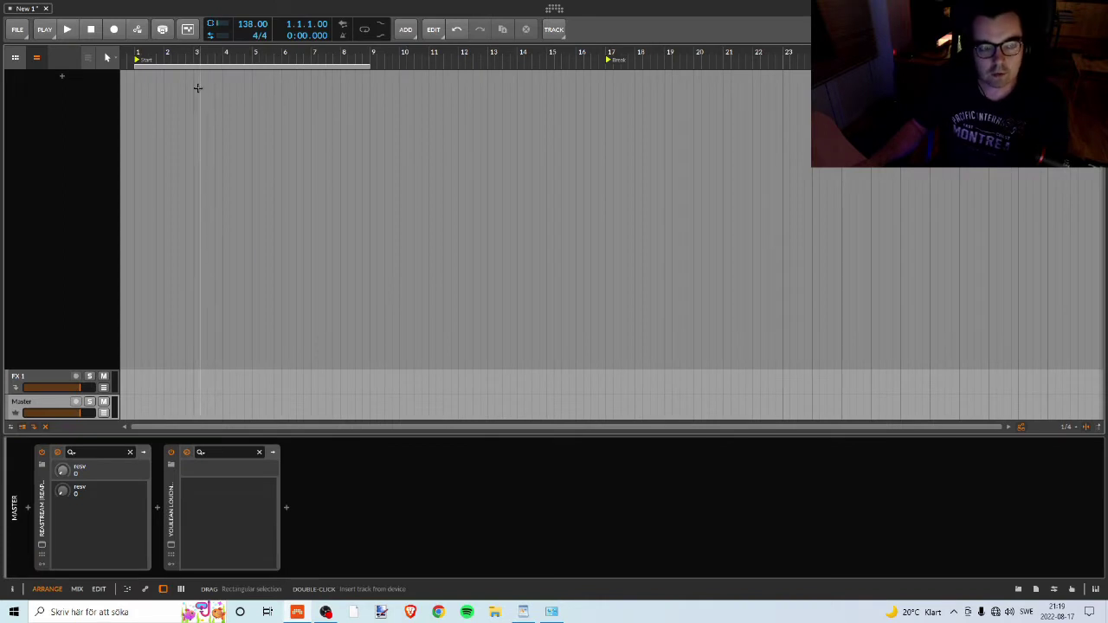
click(554, 10)
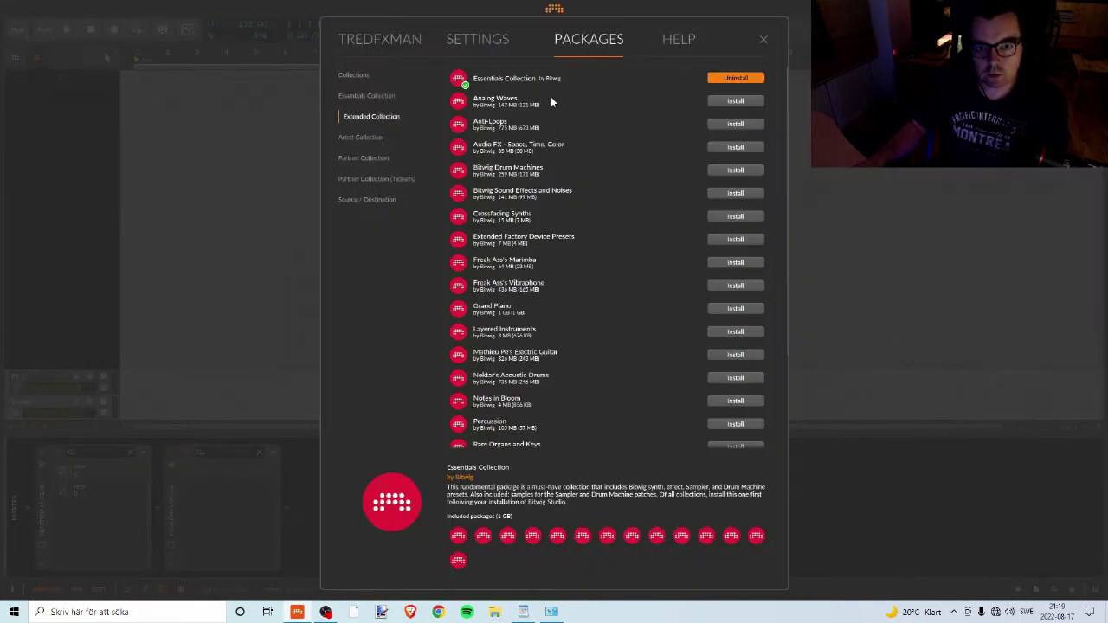
click(369, 41)
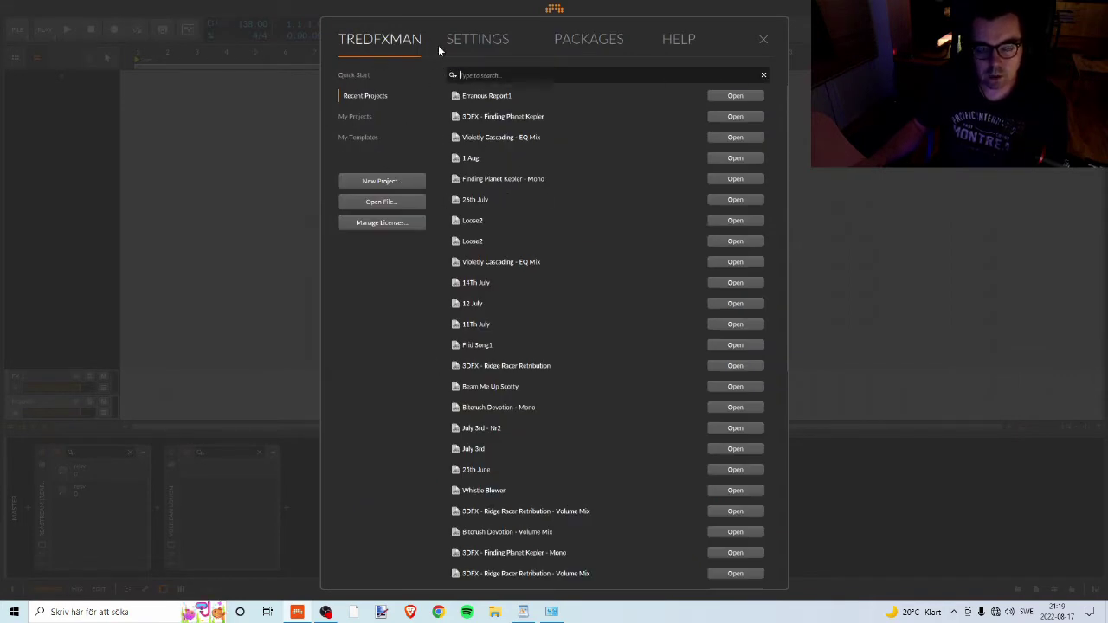
click(485, 40)
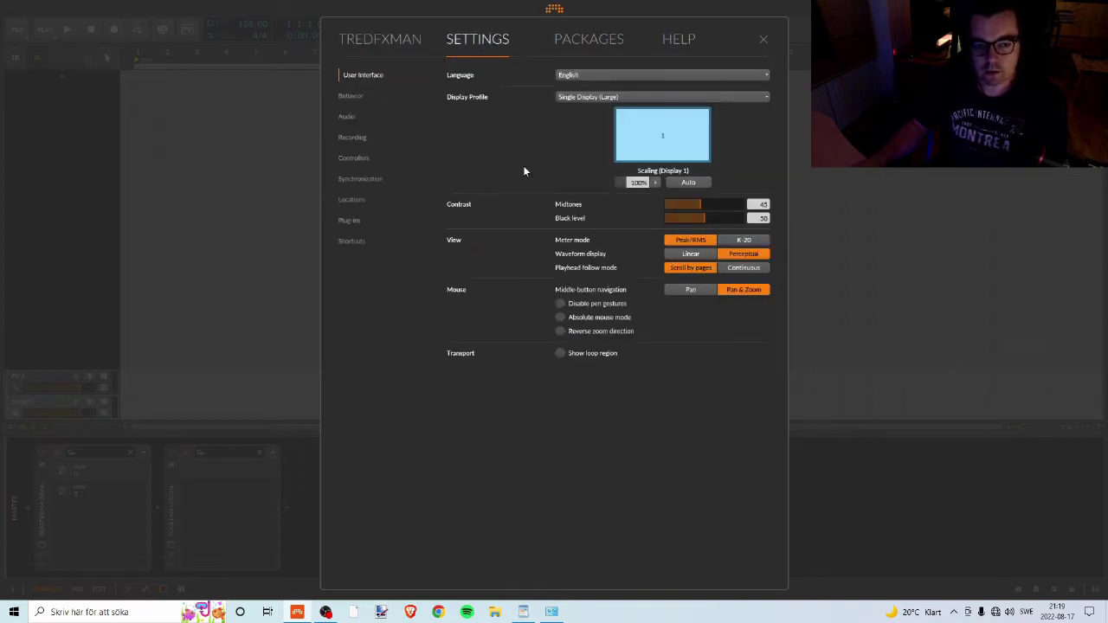
- Open the package list and try to install the Grand Piano package from the Extended Collection
click(576, 45)
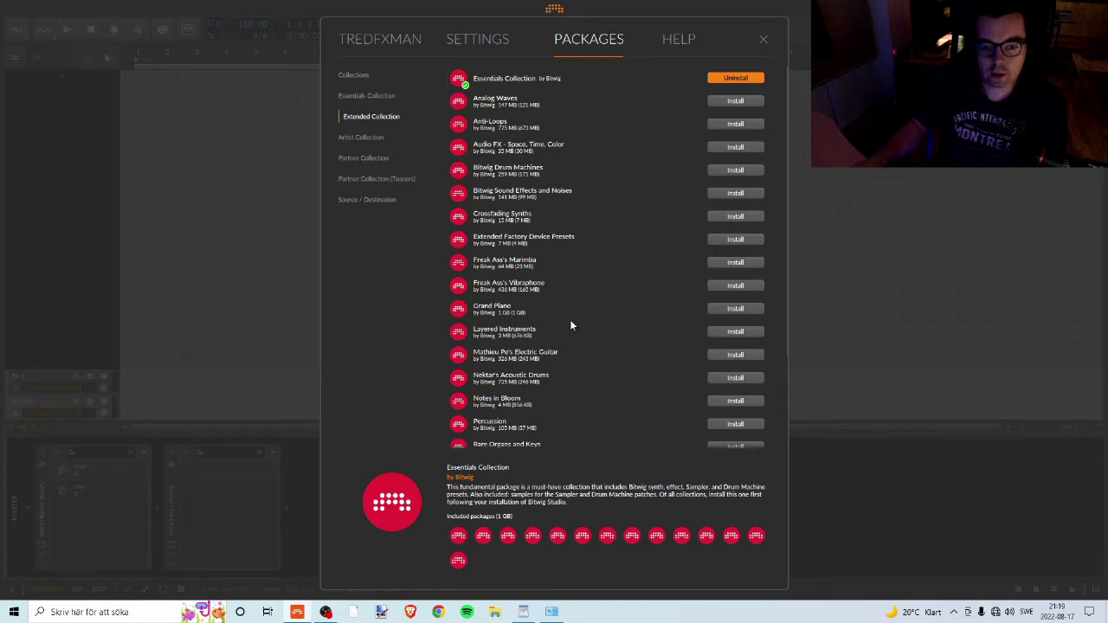
click(732, 309)
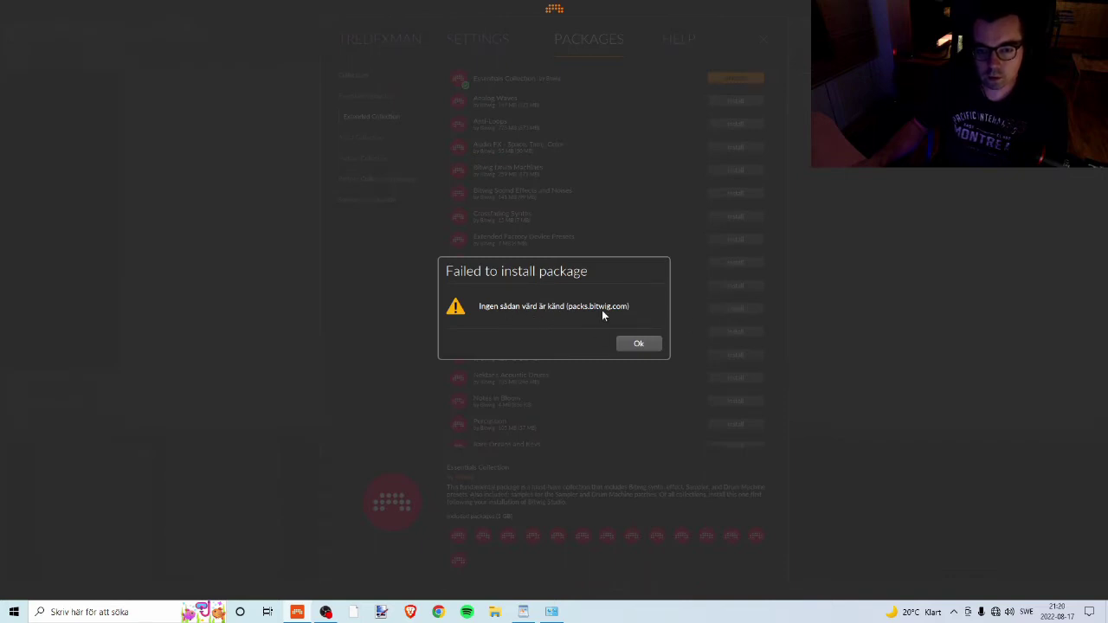
click(636, 343)
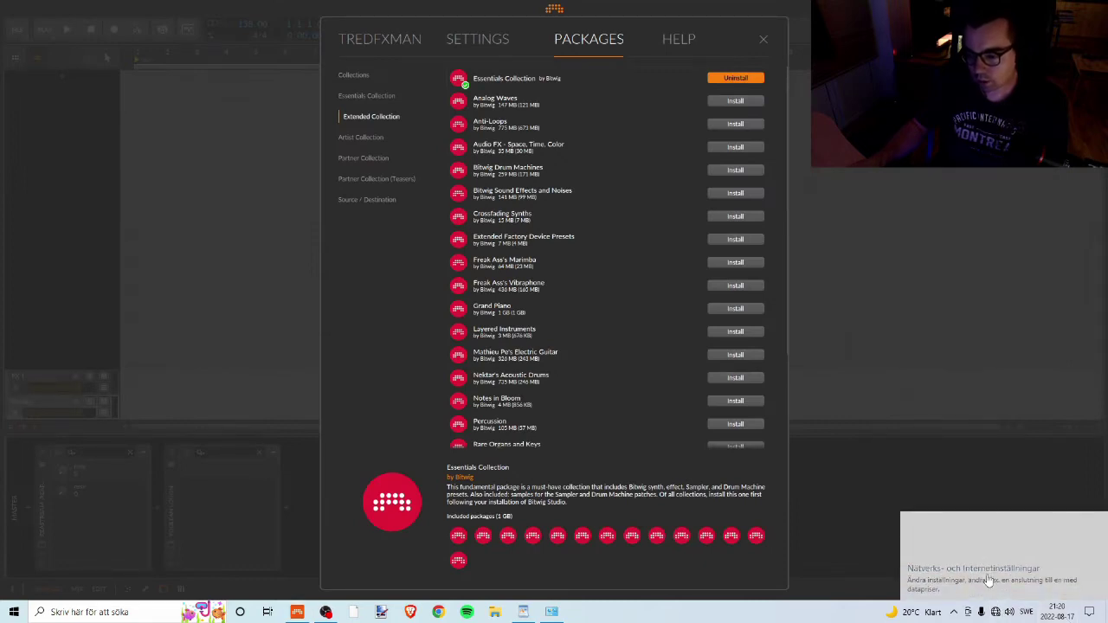
- Enable the Ethernet 2 adapter in the Windows network connections and return to the package list
click(1004, 576)
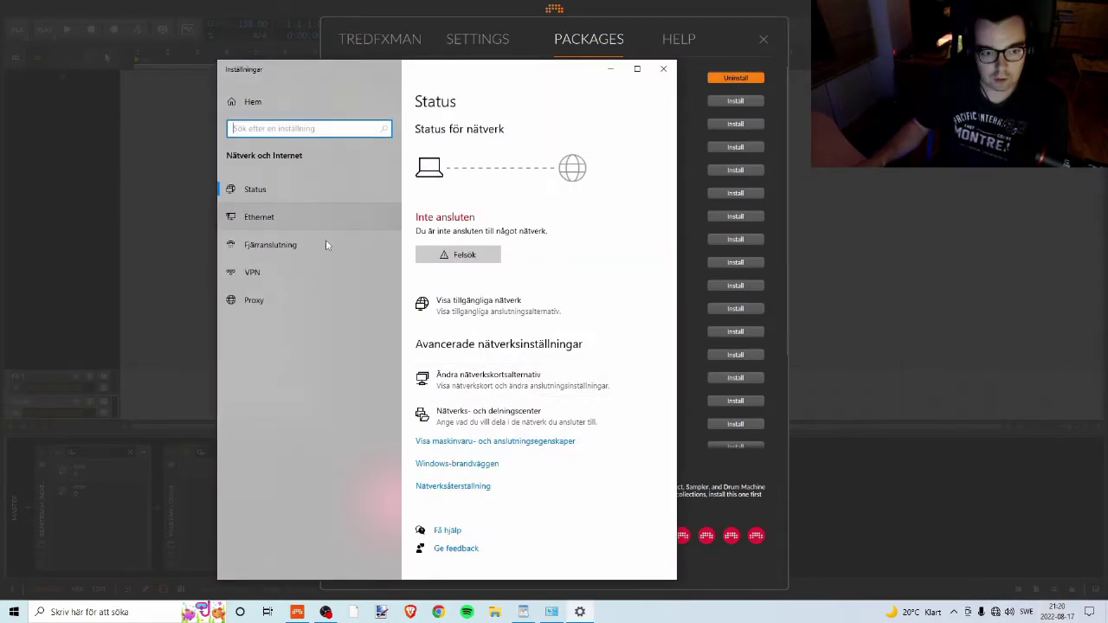
click(486, 310)
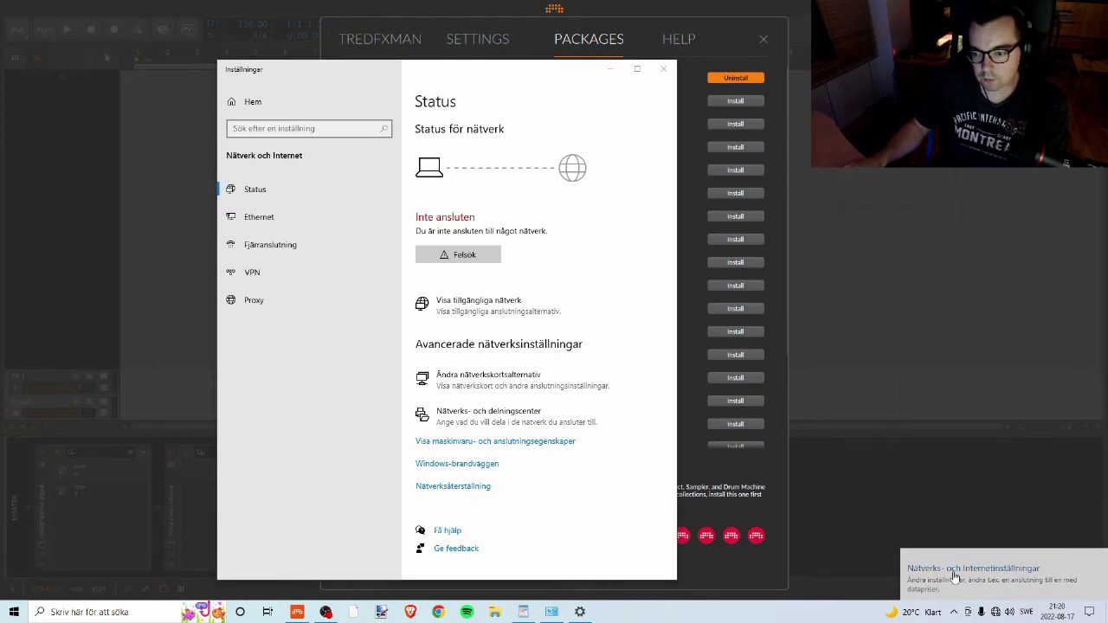
click(481, 319)
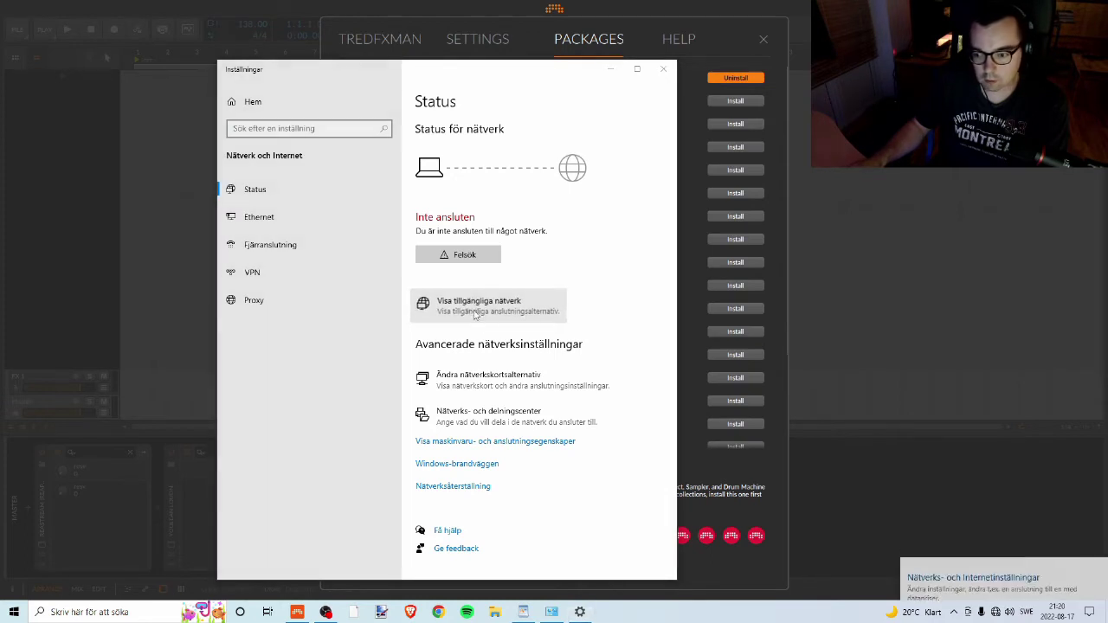
click(475, 379)
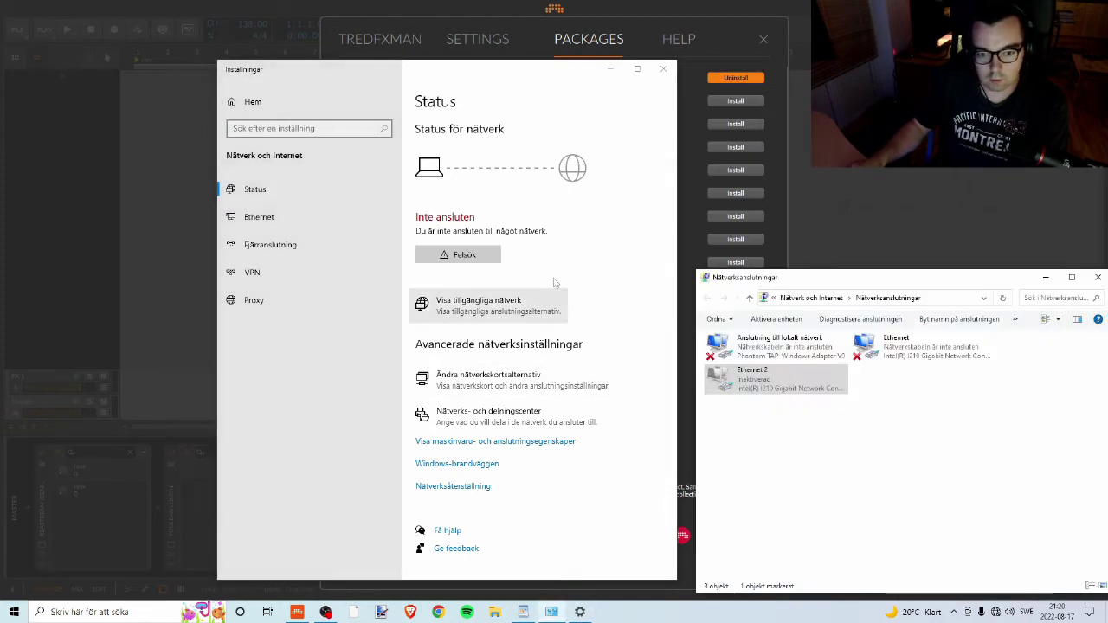
click(772, 384)
double_click(772, 384)
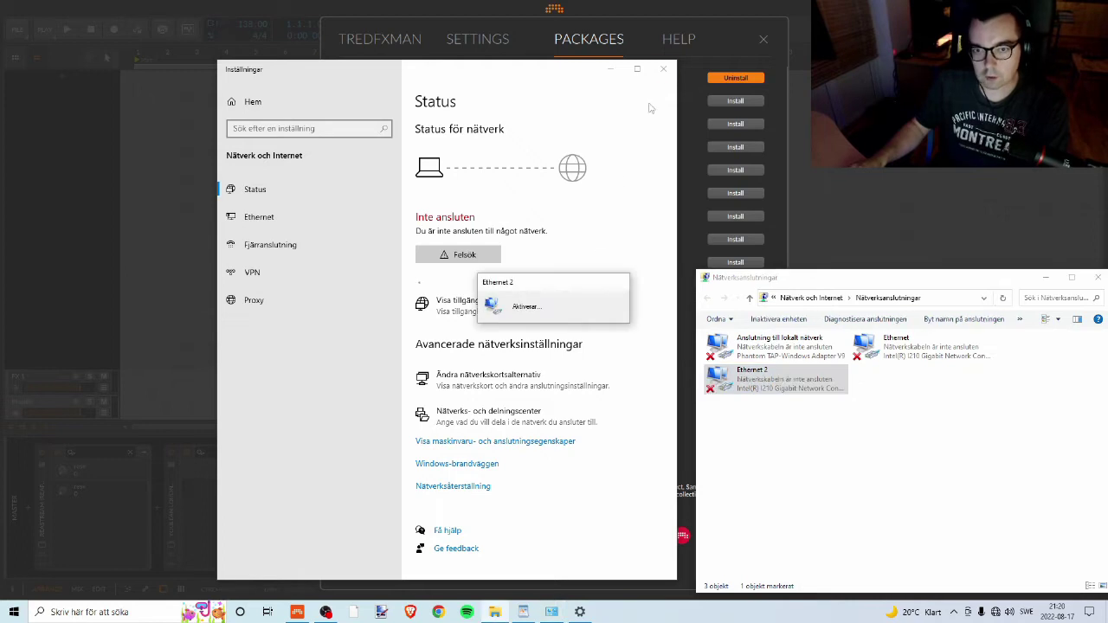
key(super+Down)
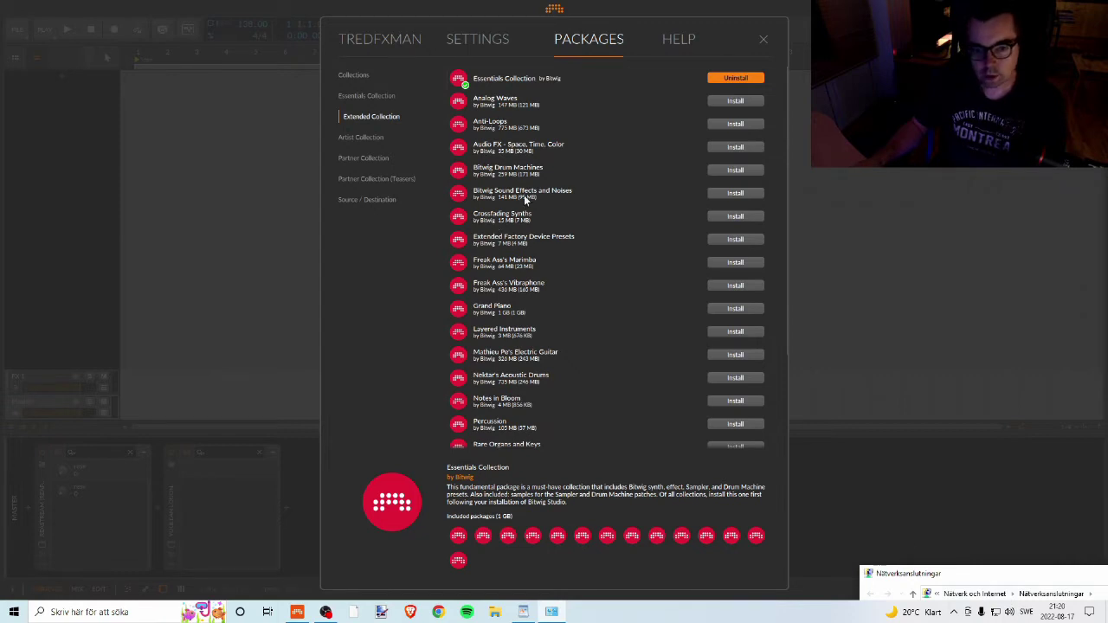
- Install the Grand Piano package and look through the rest of the Extended Collection
click(734, 309)
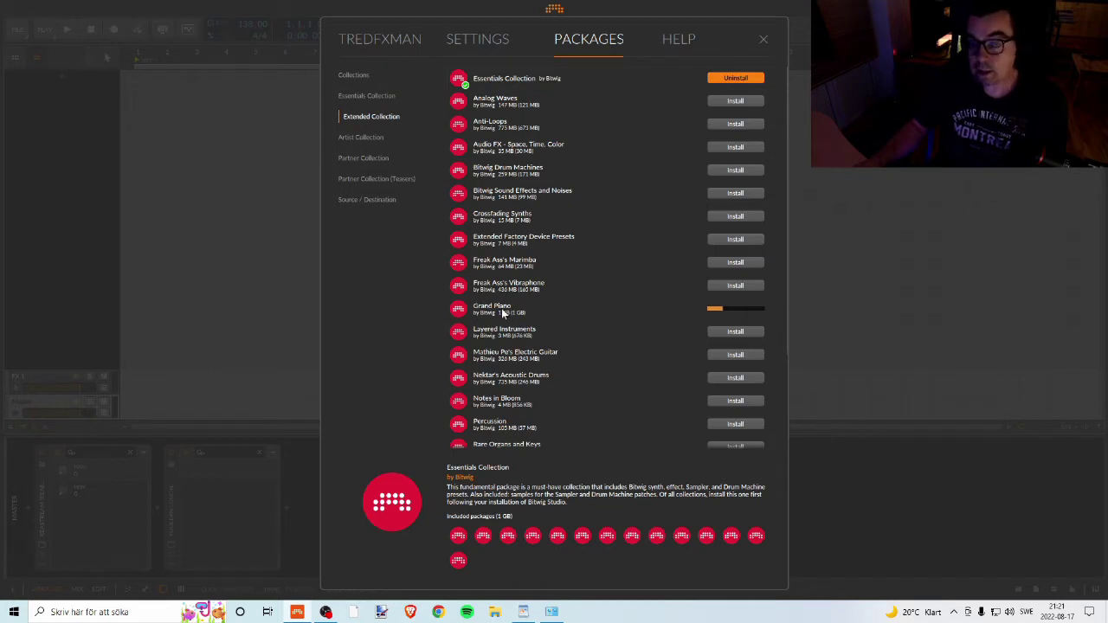
scroll(495, 377, down, 1)
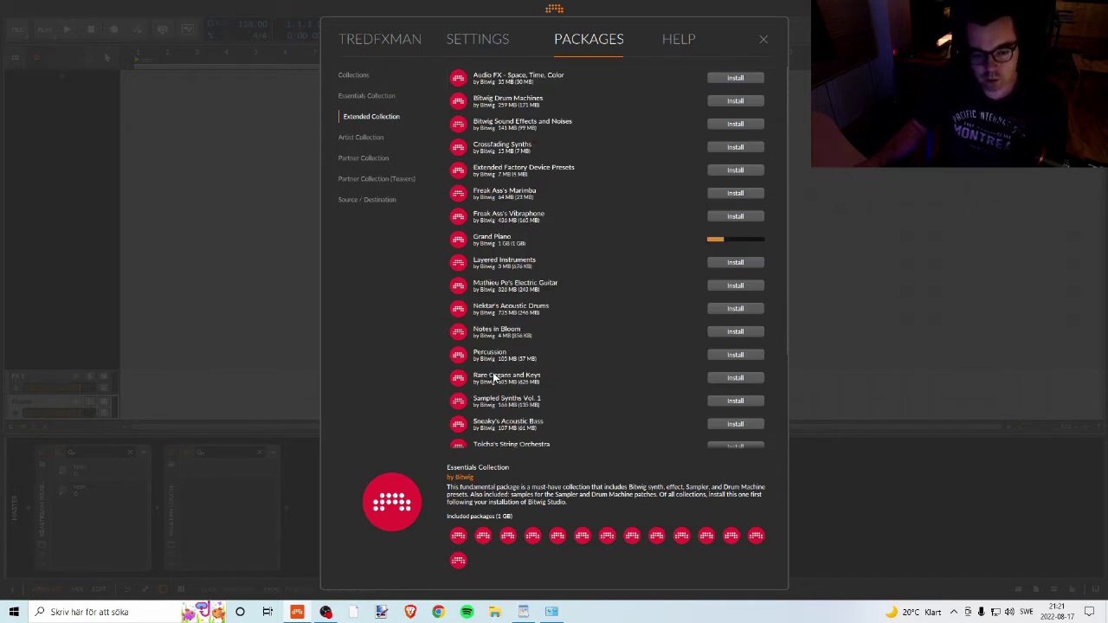
scroll(499, 372, down, 1)
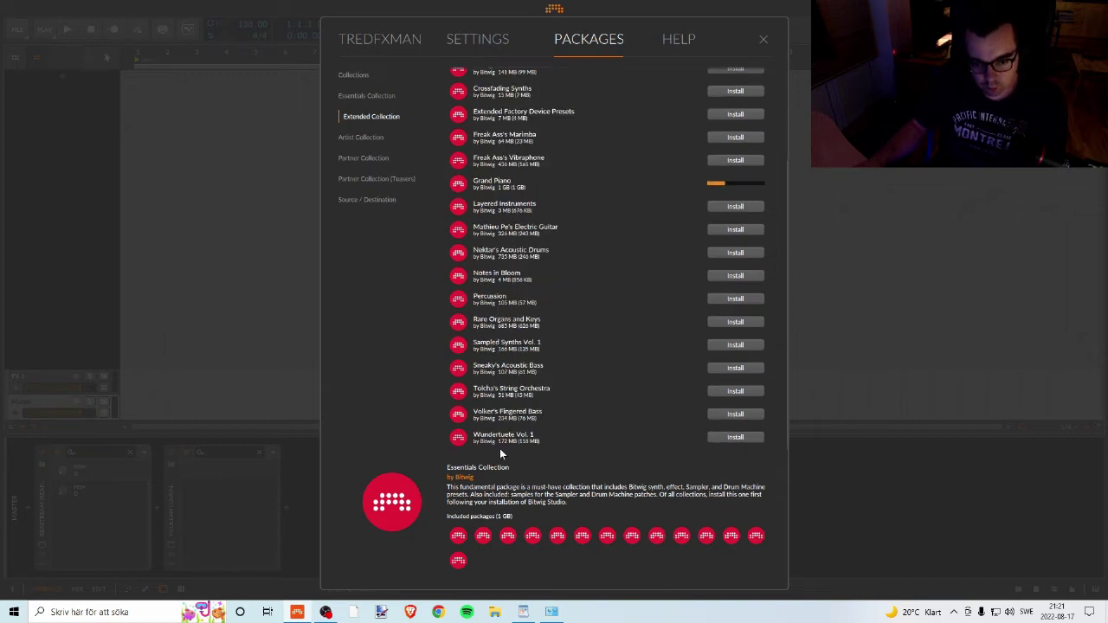
scroll(509, 385, up, 1)
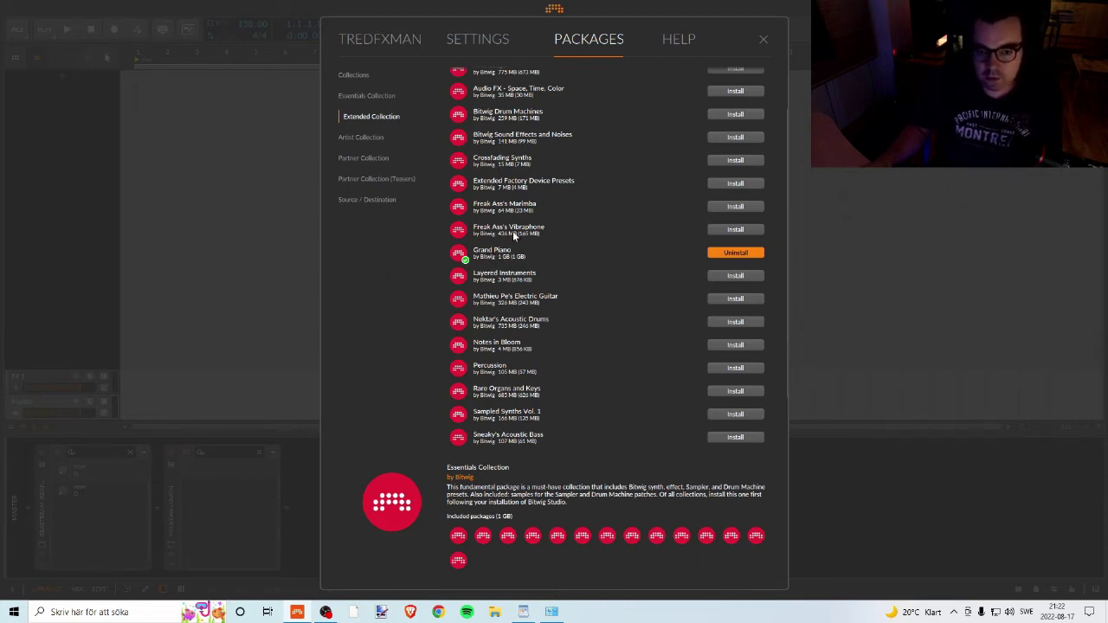
- Close the dashboard and add a new instrument track to the empty arrangement
click(765, 40)
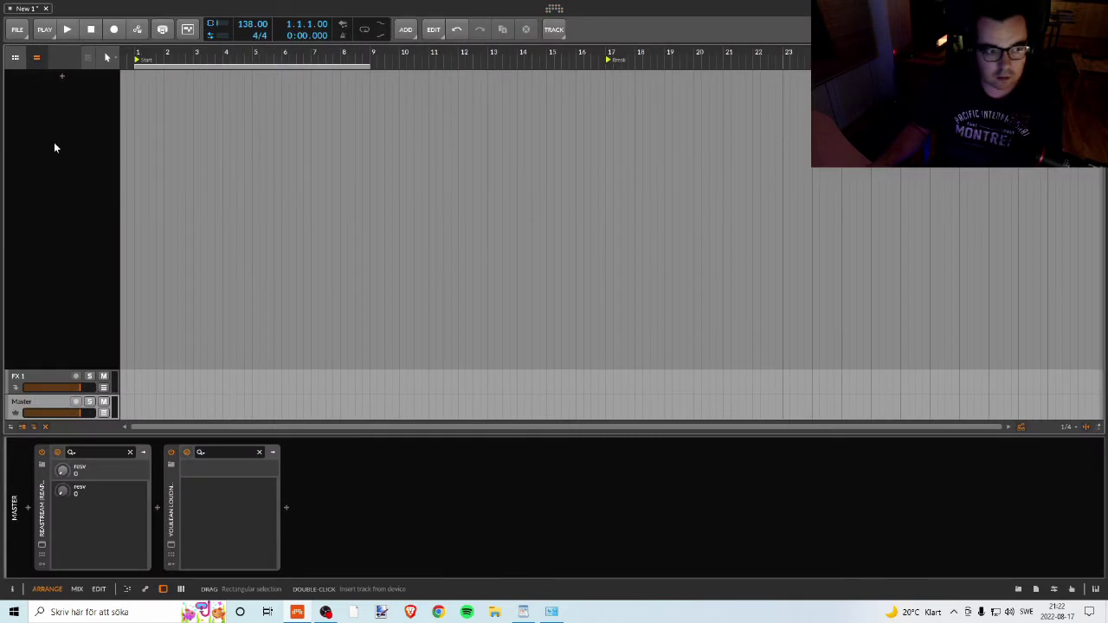
click(60, 77)
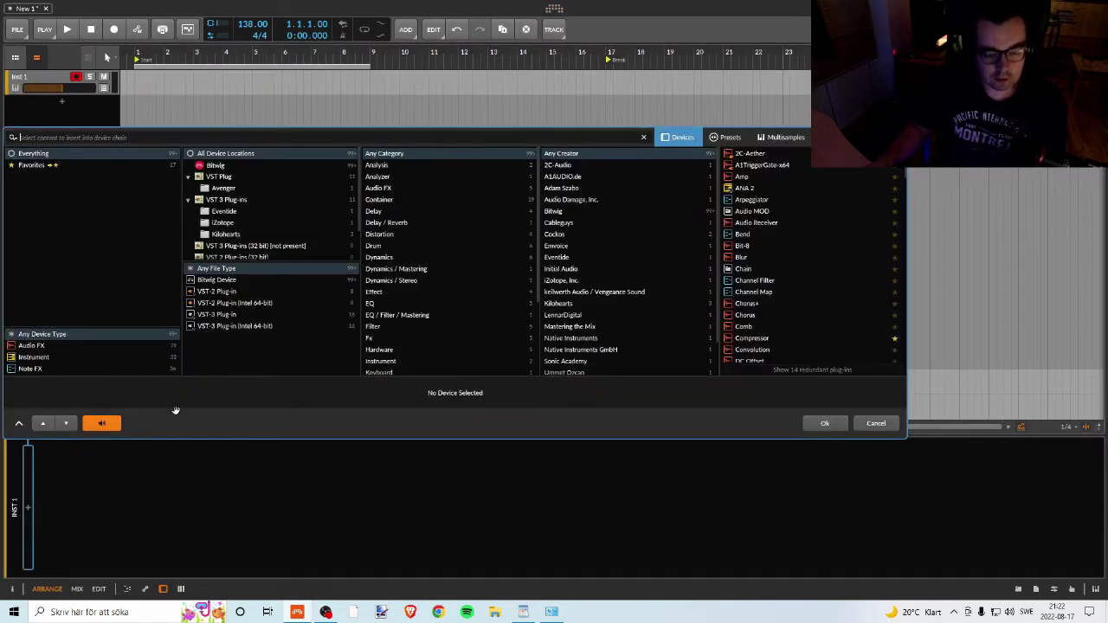
click(523, 612)
click(657, 280)
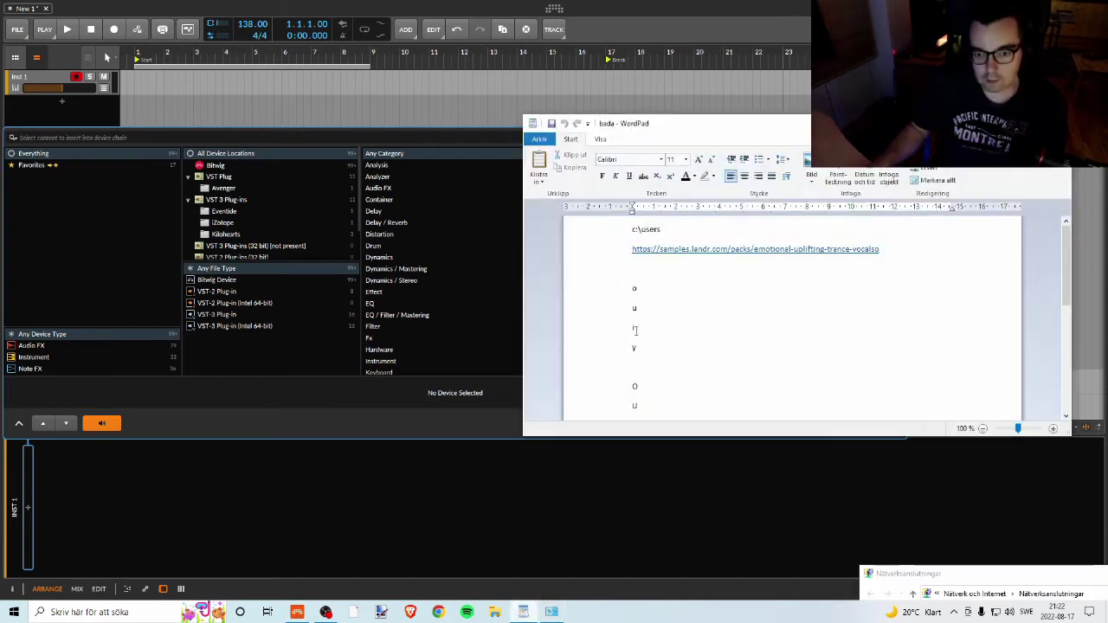
click(170, 160)
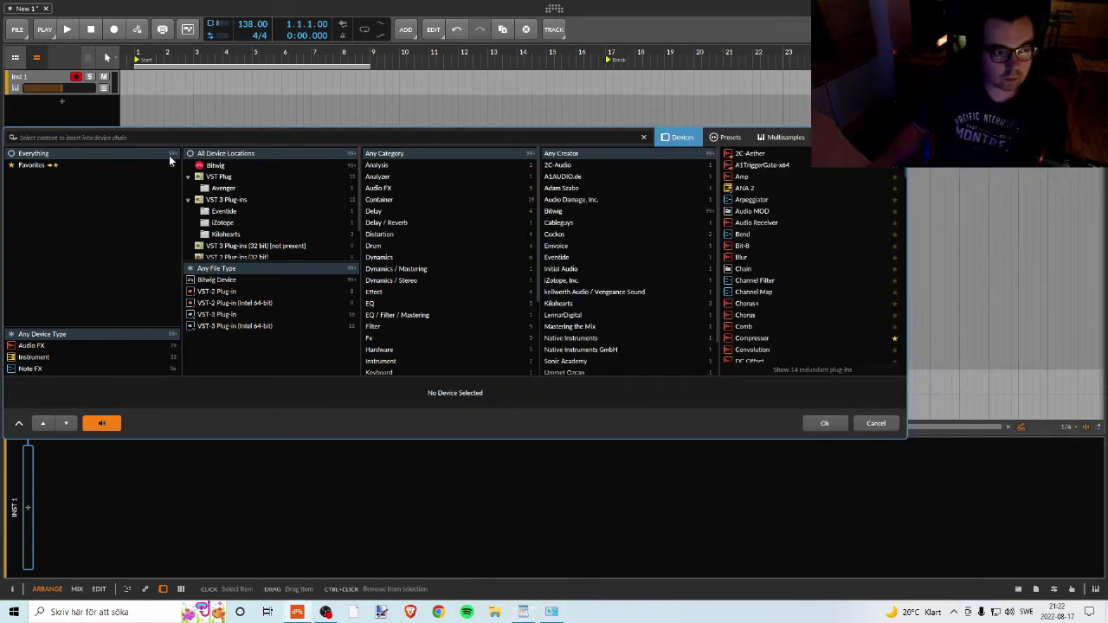
- Search the devices for "pi" across any device type and clear the query
text(pi)
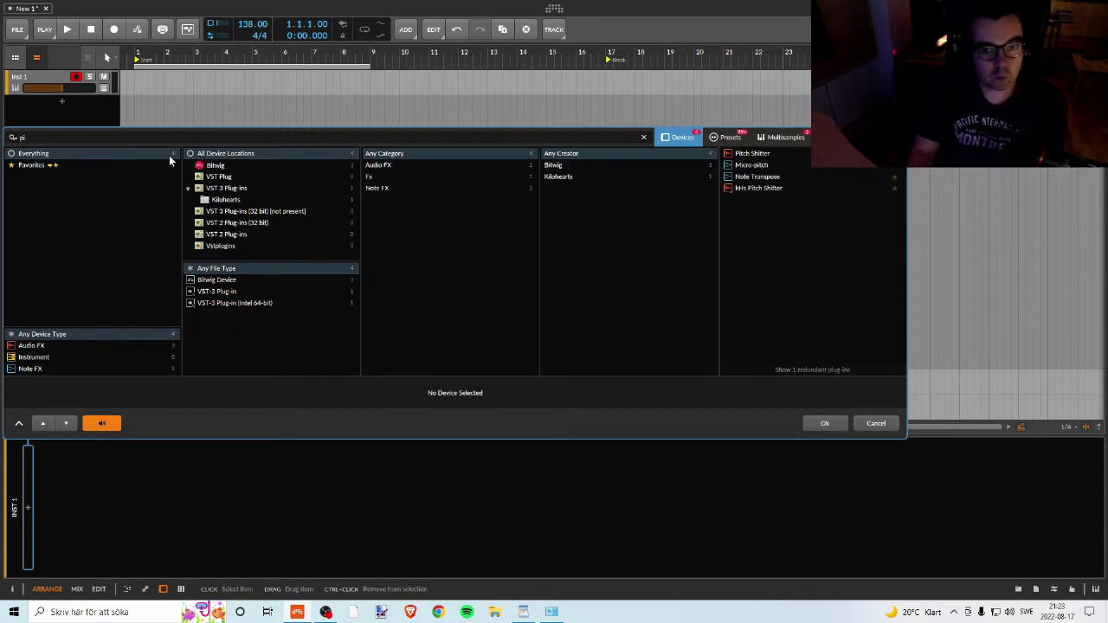
click(36, 335)
click(35, 139)
key(BackSpace)
key(BackSpace)
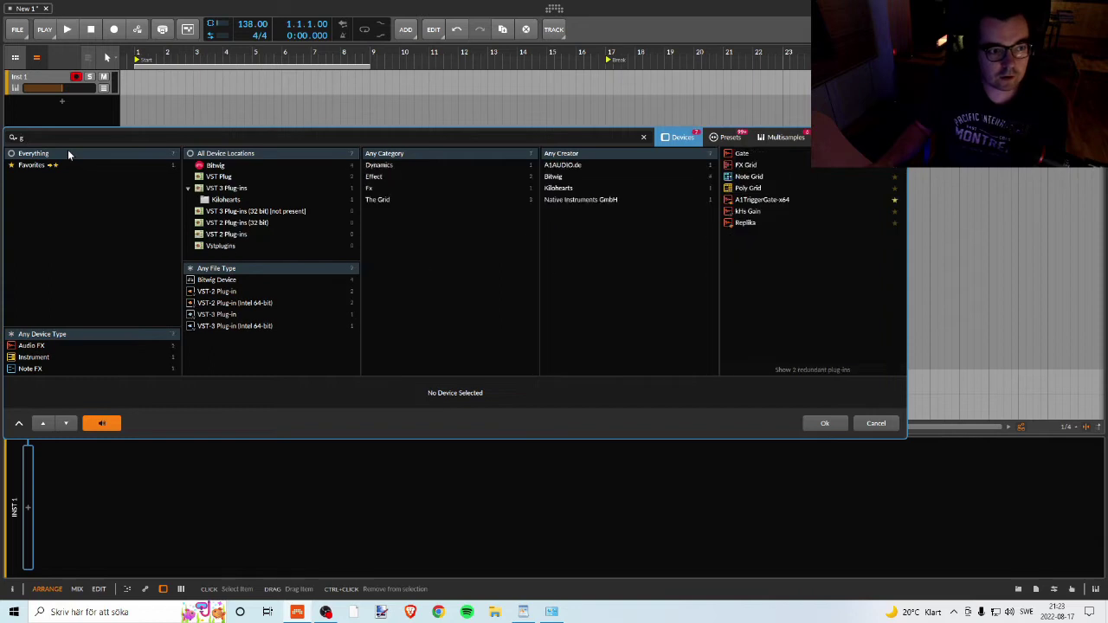
- Search for "grand" in the Bitwig device location, covering everything and any device type
text(grand)
click(218, 167)
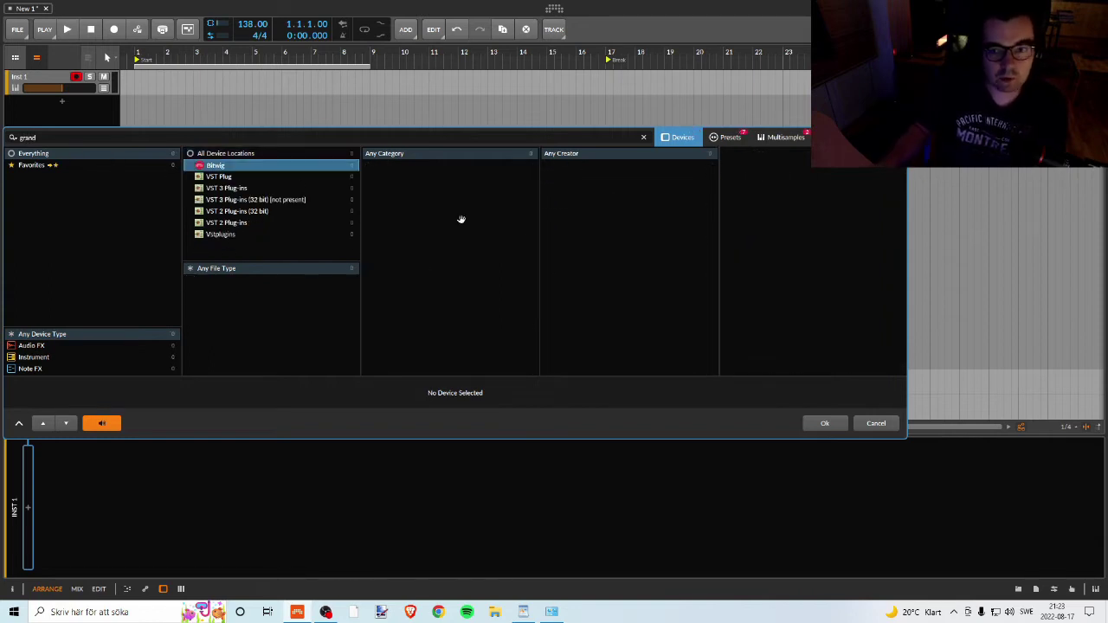
click(50, 166)
click(43, 154)
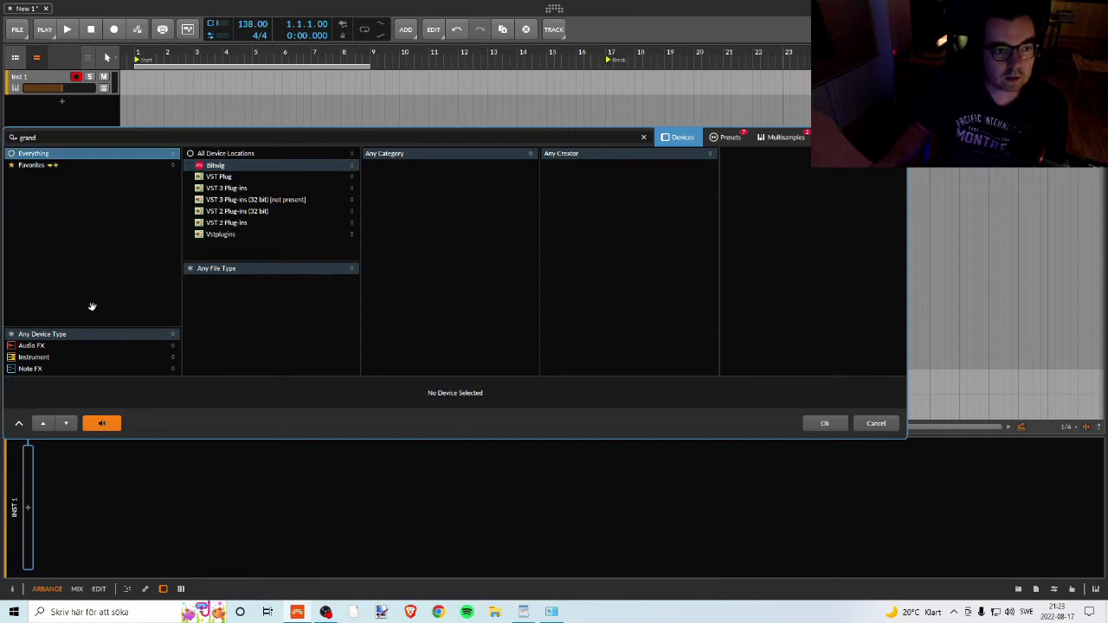
click(66, 336)
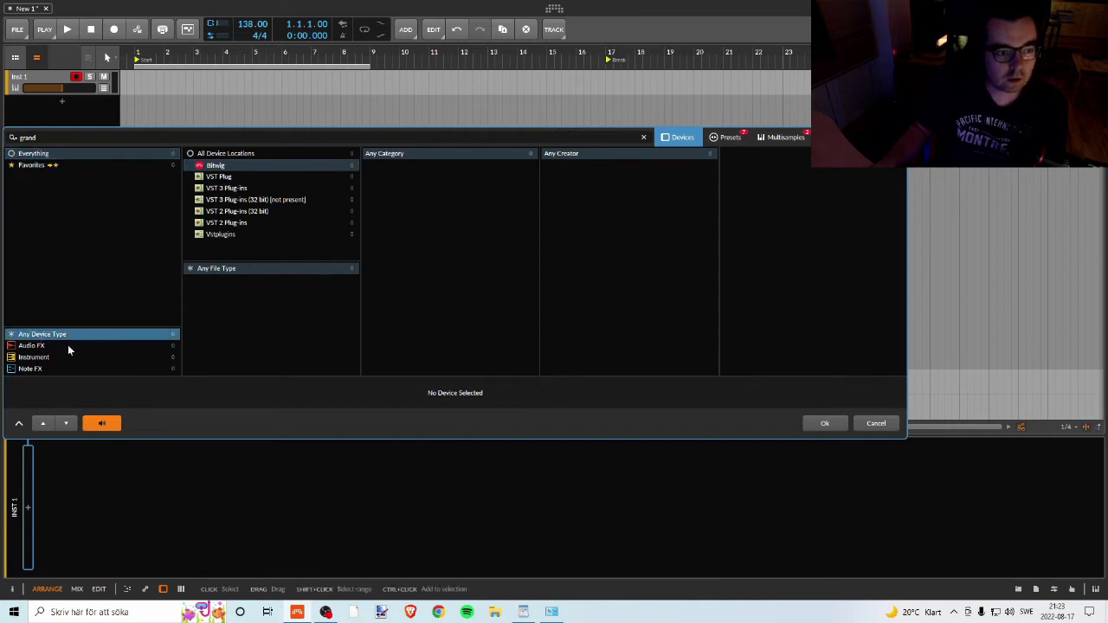
- Examine the presets and multisamples that match the "grand" search
click(721, 140)
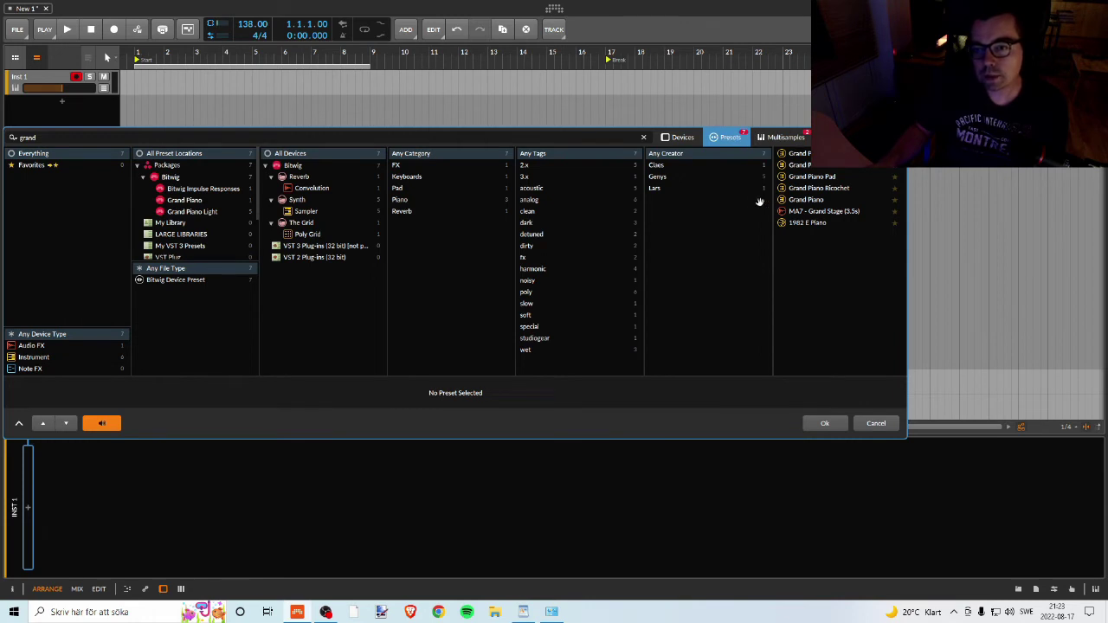
click(783, 139)
click(788, 139)
click(791, 139)
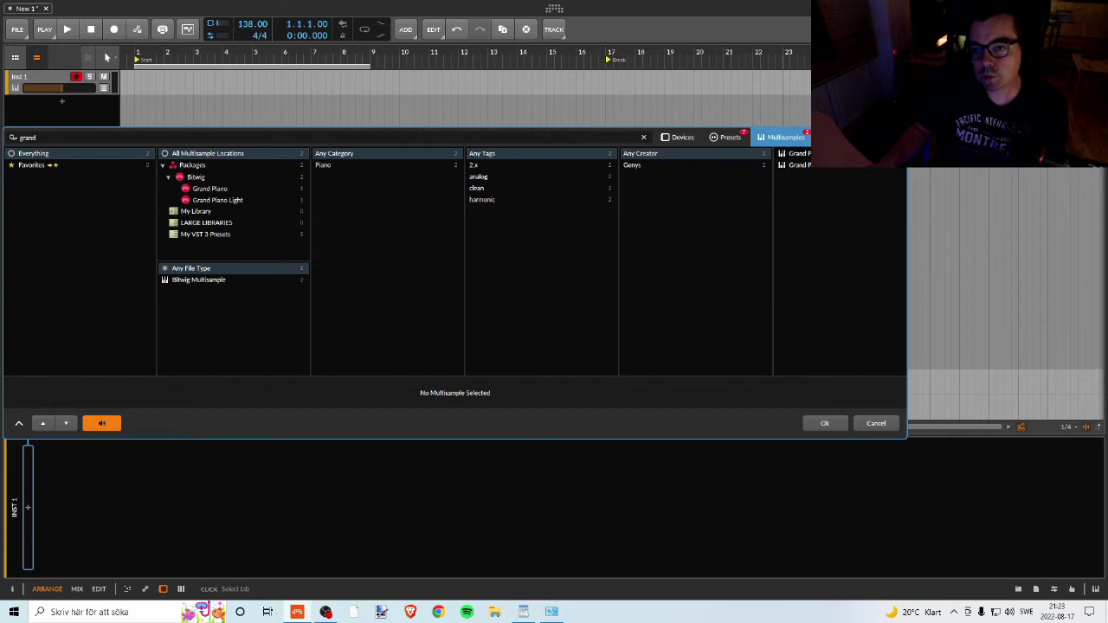
- Load the Grand Piano preset from the Grand Piano package onto the new instrument track
click(730, 137)
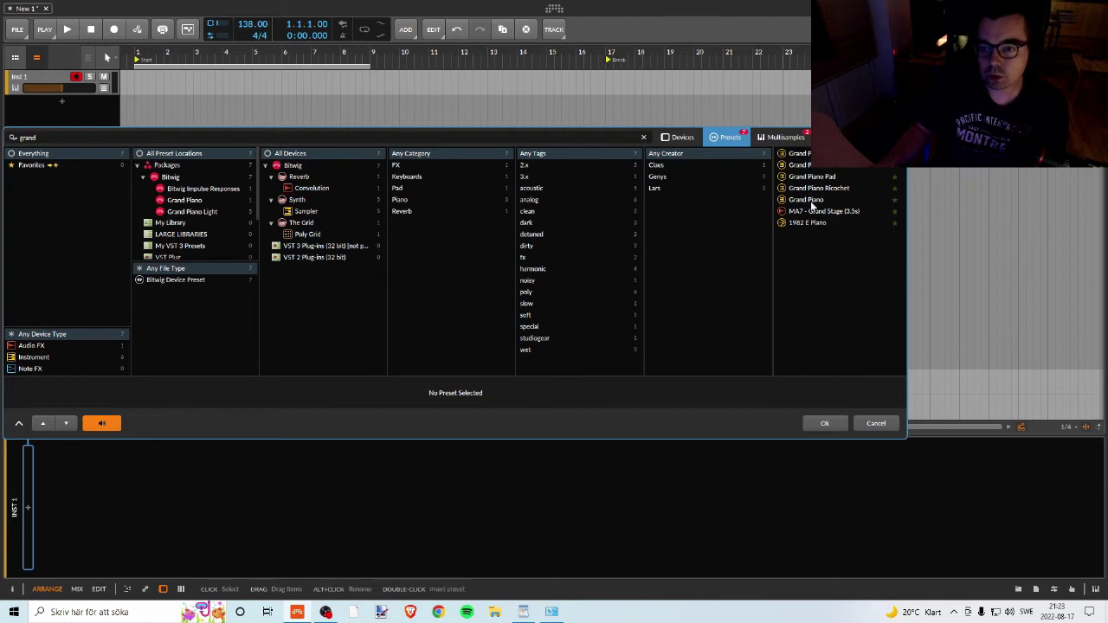
click(800, 200)
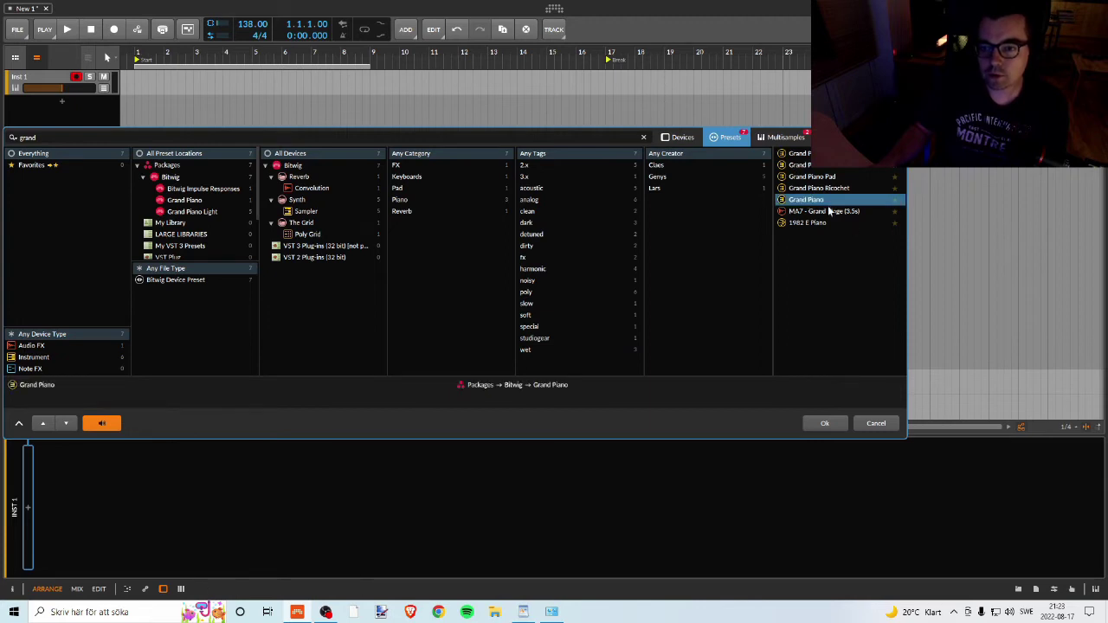
click(823, 423)
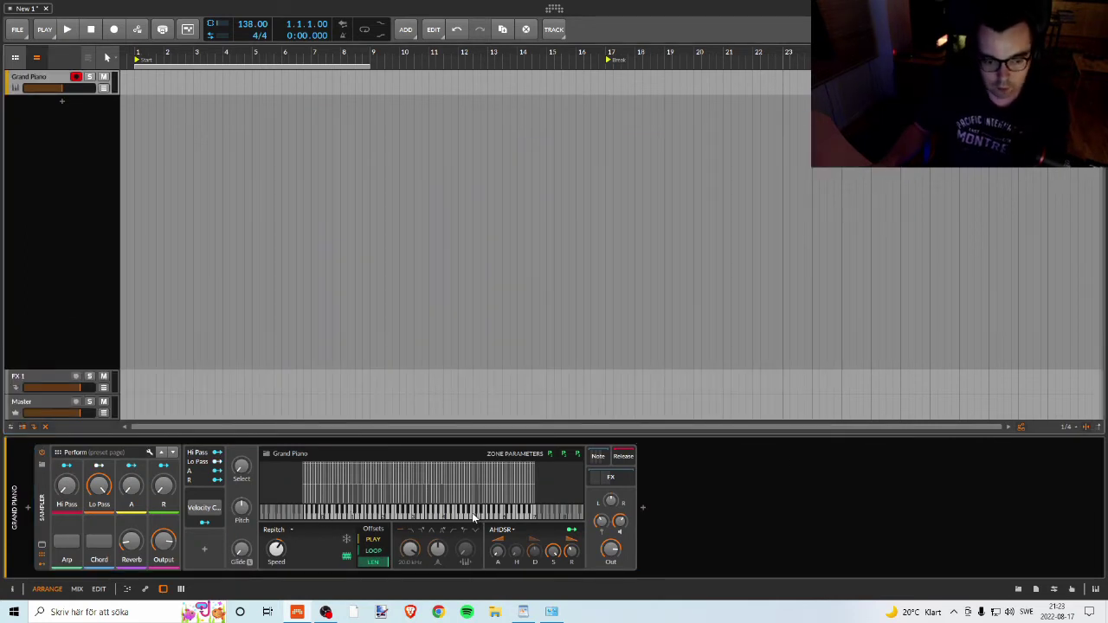
- Audition the Grand Piano by playing low, middle and high notes on the Sampler's keyboard
drag(325, 518, 449, 519)
click(427, 523)
click(406, 520)
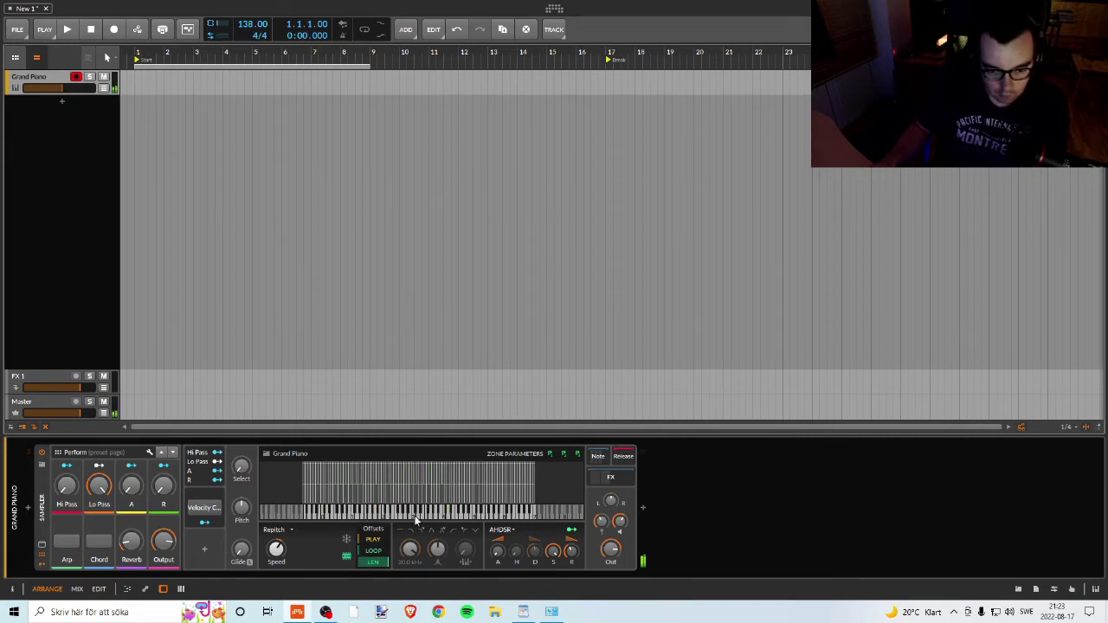
click(399, 518)
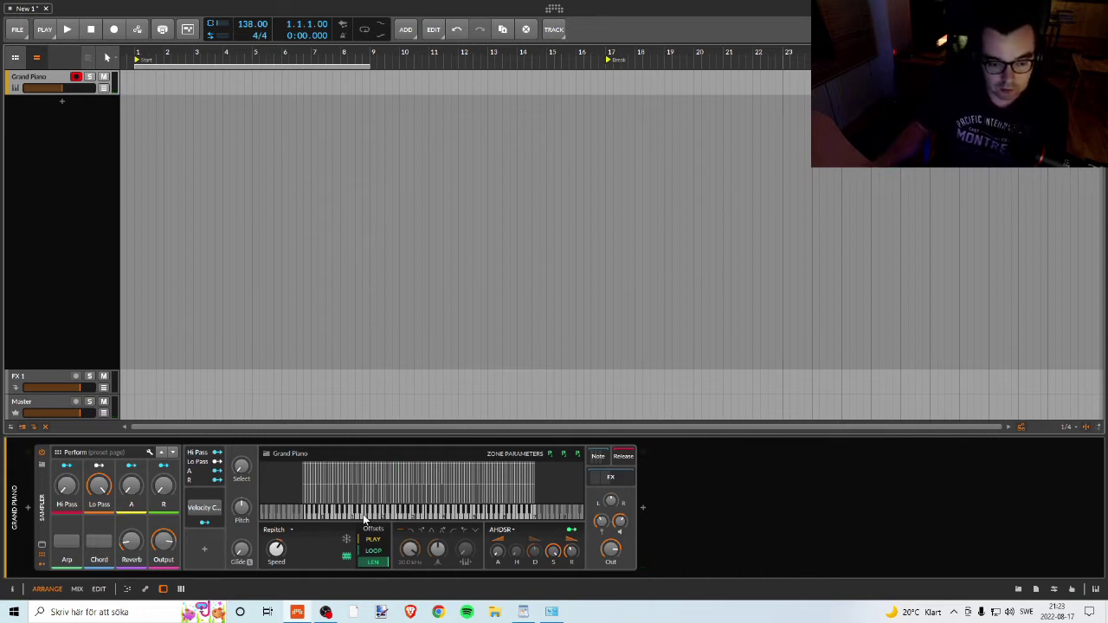
click(349, 517)
click(398, 516)
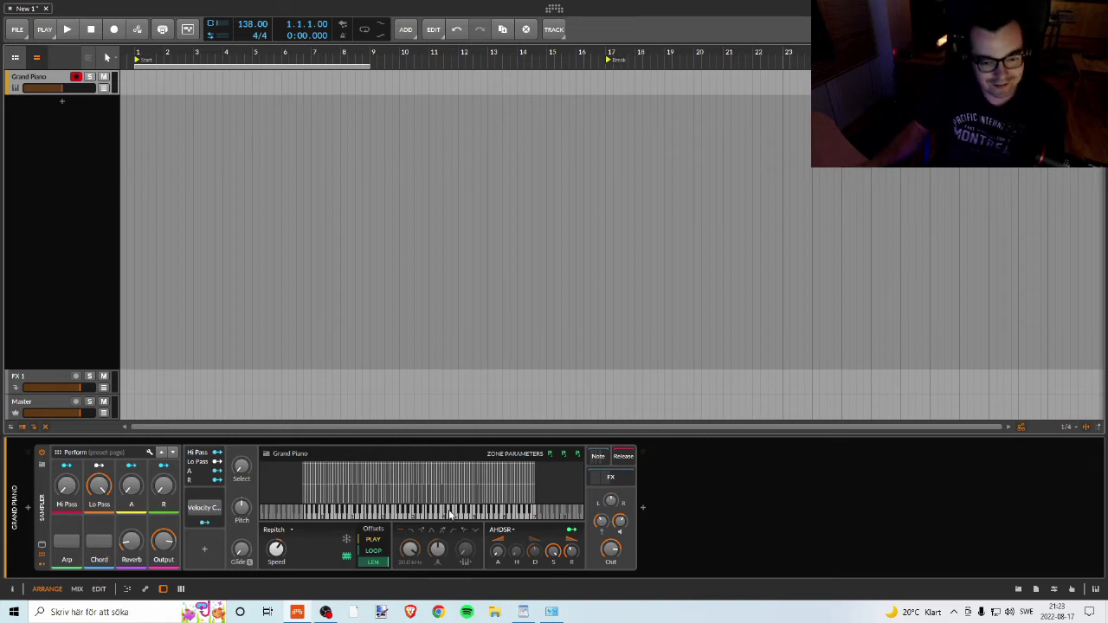
click(449, 515)
click(462, 515)
click(483, 514)
click(453, 515)
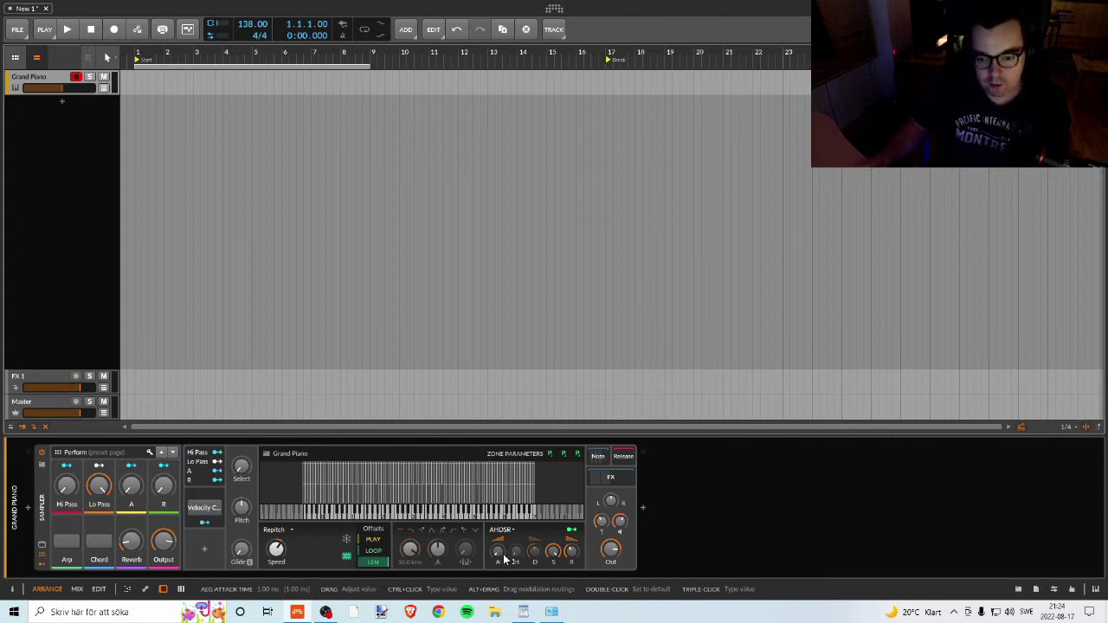
drag(501, 552, 501, 542)
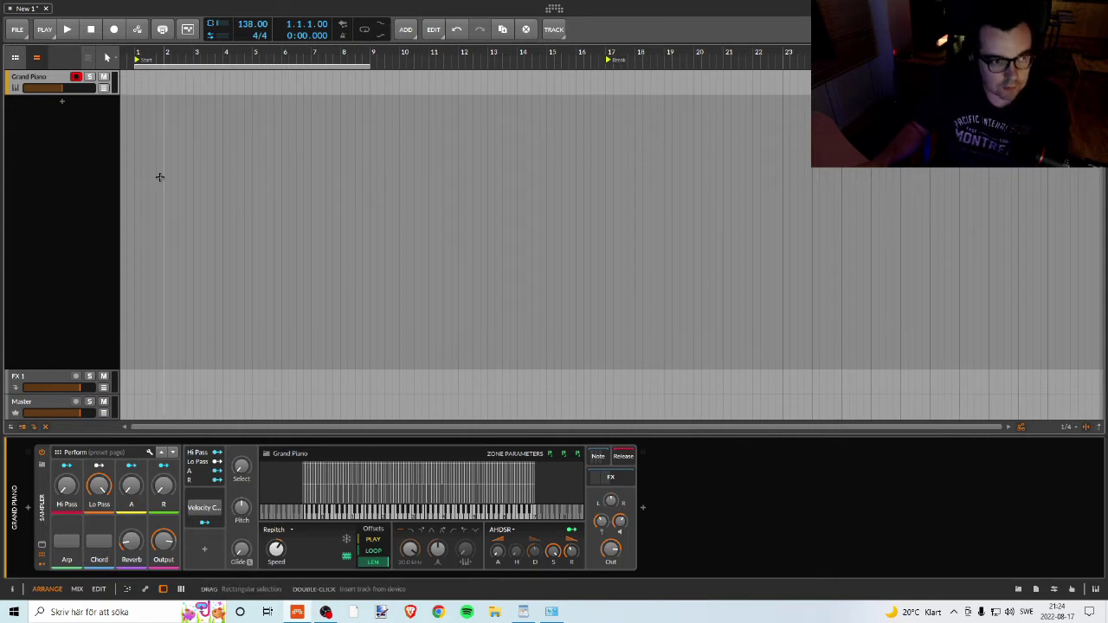
right_click(77, 104)
key(Escape)
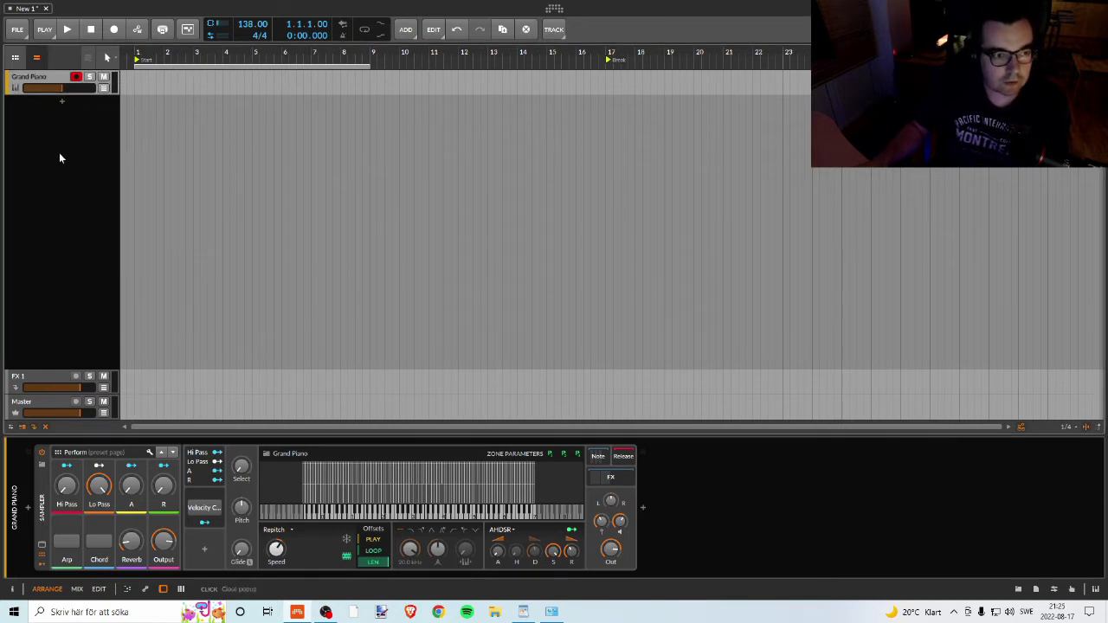
right_click(134, 83)
key(Escape)
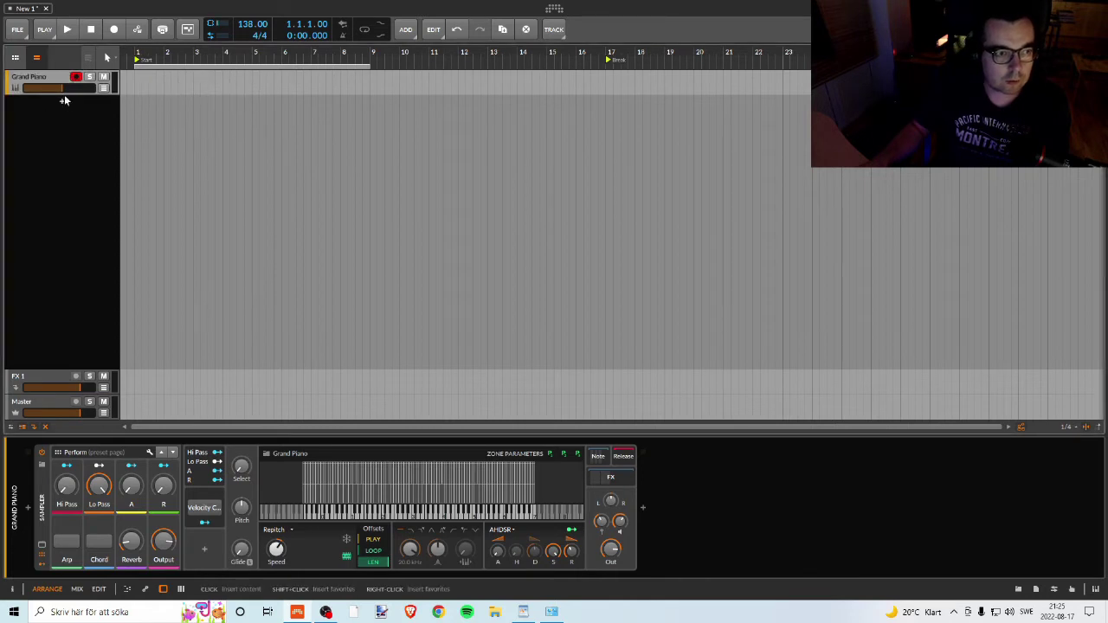
right_click(135, 77)
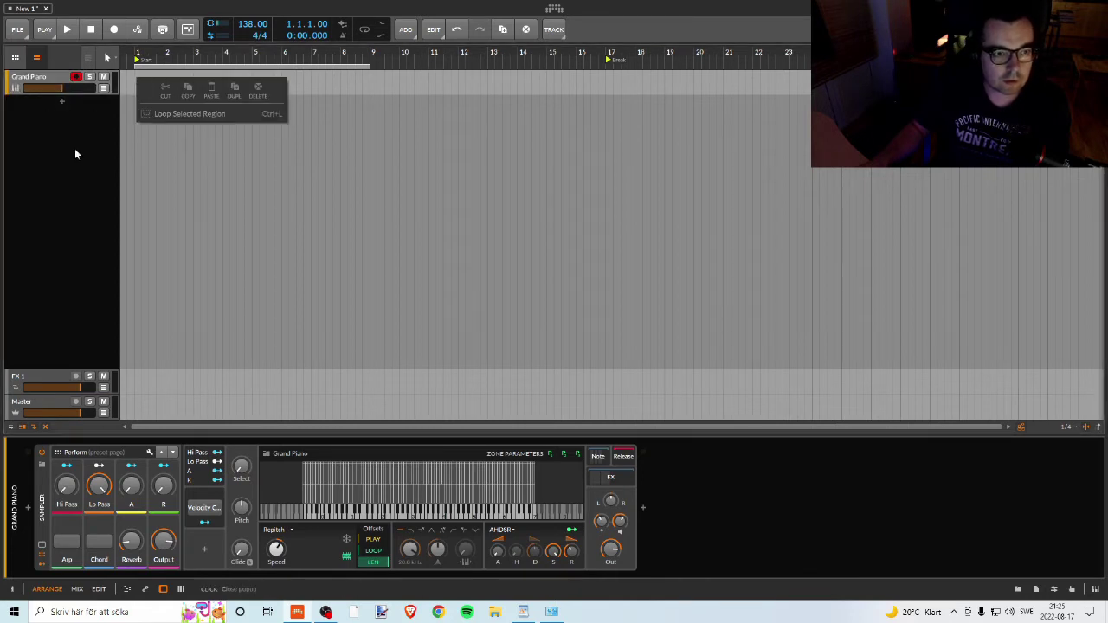
click(91, 109)
- Draw a clip with the Pen tool on the Grand Piano track from bar 1 to bar 9
right_click(141, 81)
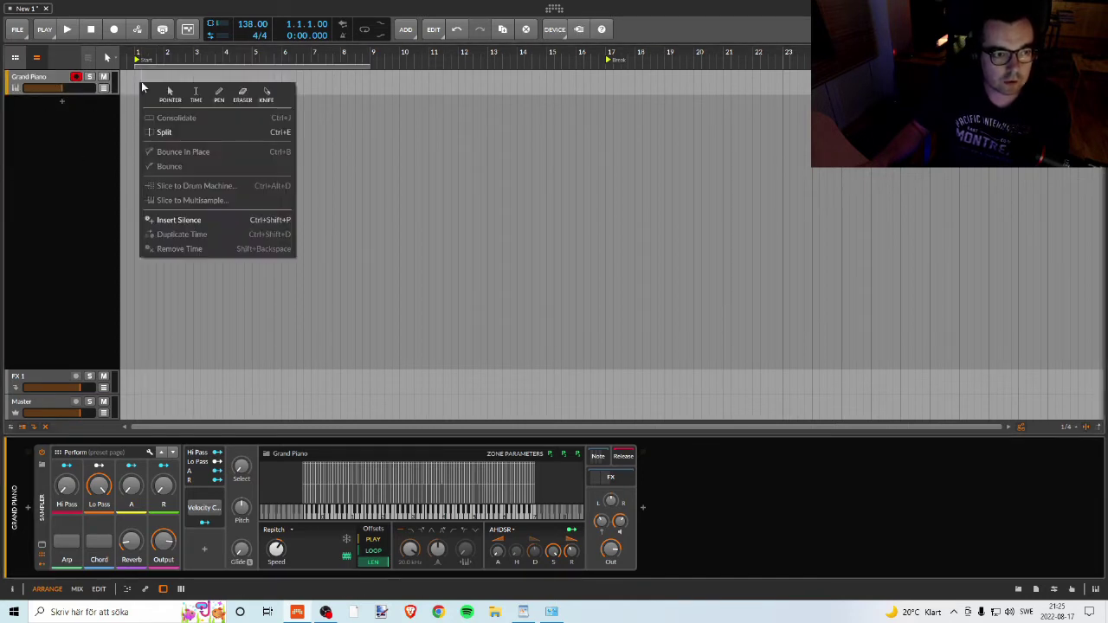
click(196, 92)
drag(136, 82, 362, 82)
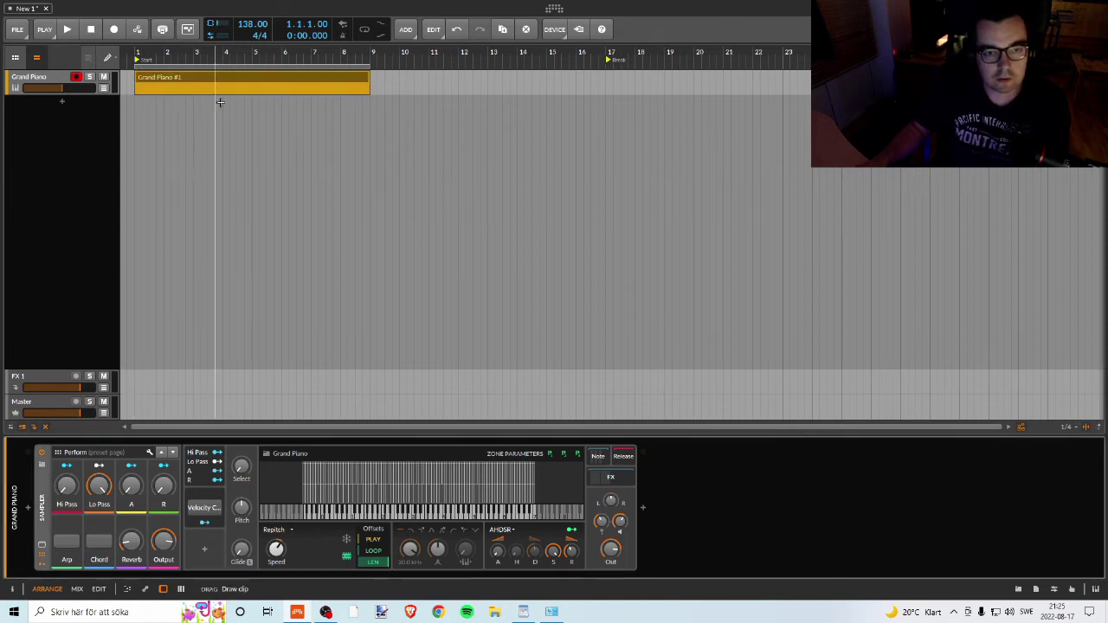
- Open the new clip in the full Edit view and extend its loop range to bar 9
scroll(173, 53, up, 2)
double_click(169, 79)
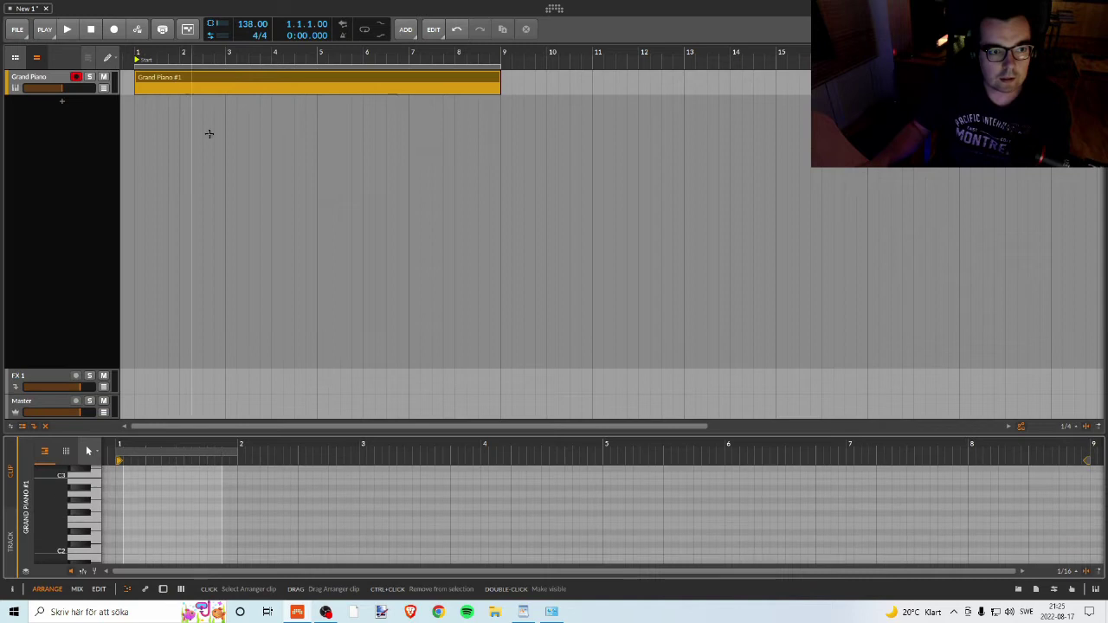
click(98, 589)
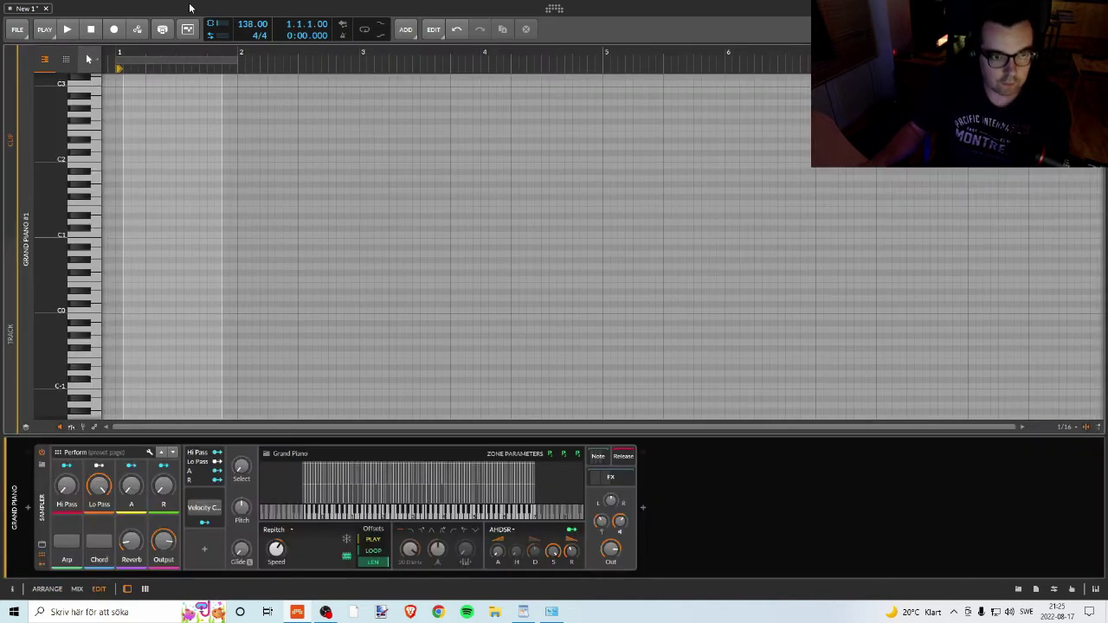
drag(173, 60, 217, 68)
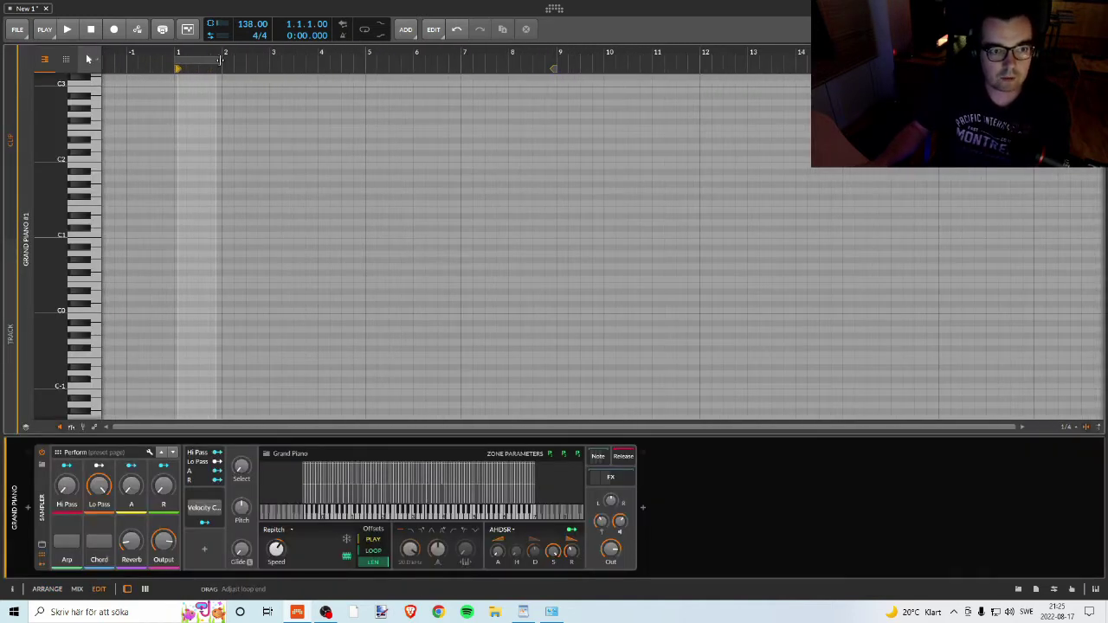
- Draw a rising run of half-bar notes C3, E3, G3, B3 and C4 from bar 1 of the clip
double_click(183, 116)
drag(185, 116, 266, 118)
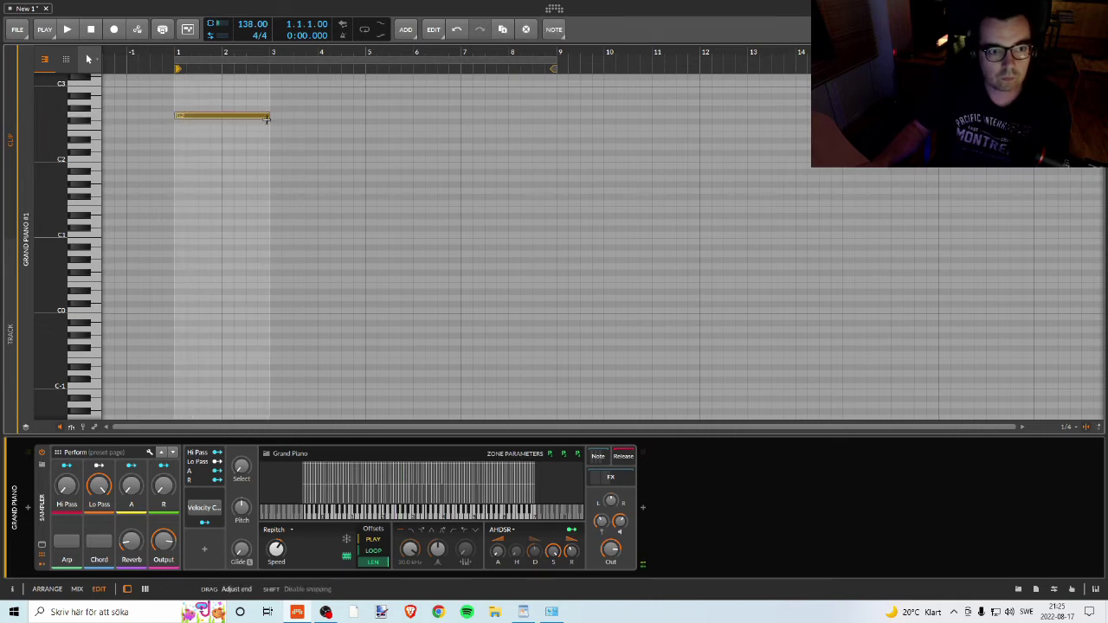
scroll(234, 116, up, 3)
drag(222, 199, 310, 93)
scroll(223, 190, up, 3)
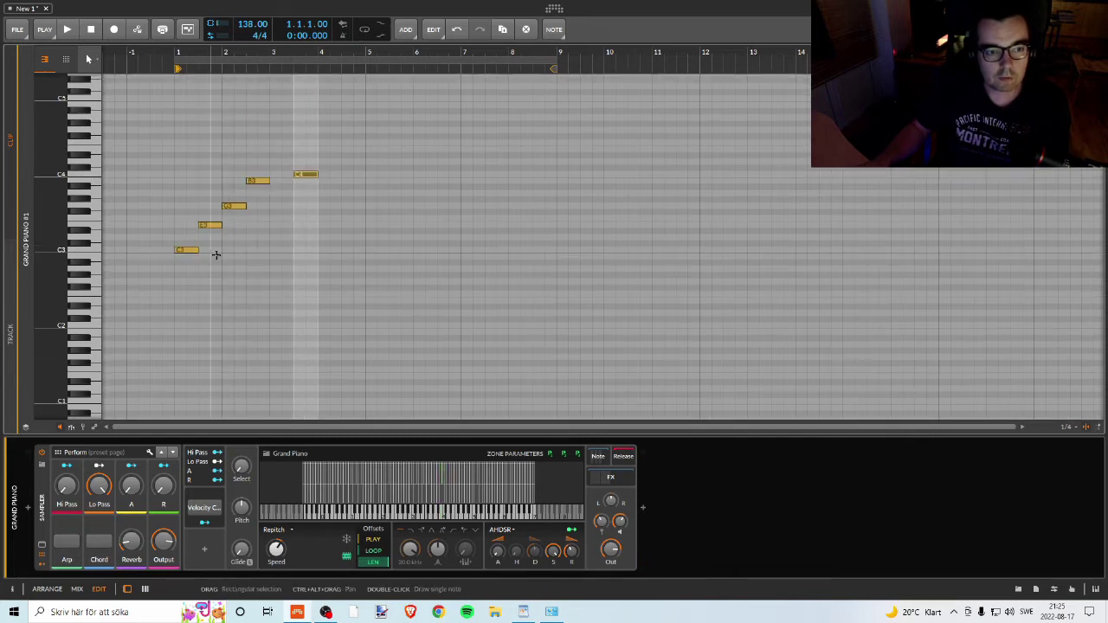
- Audition the notes of the run and stack them all at the start of bar 1 as one chord
click(210, 225)
click(233, 206)
click(257, 180)
click(308, 174)
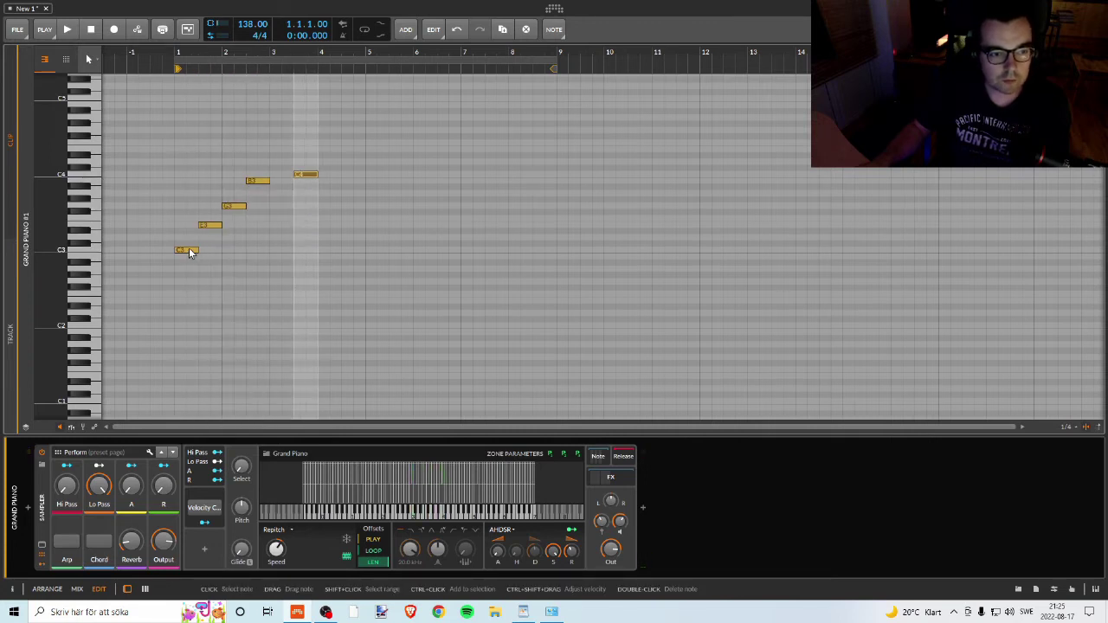
drag(208, 225, 183, 206)
double_click(226, 188)
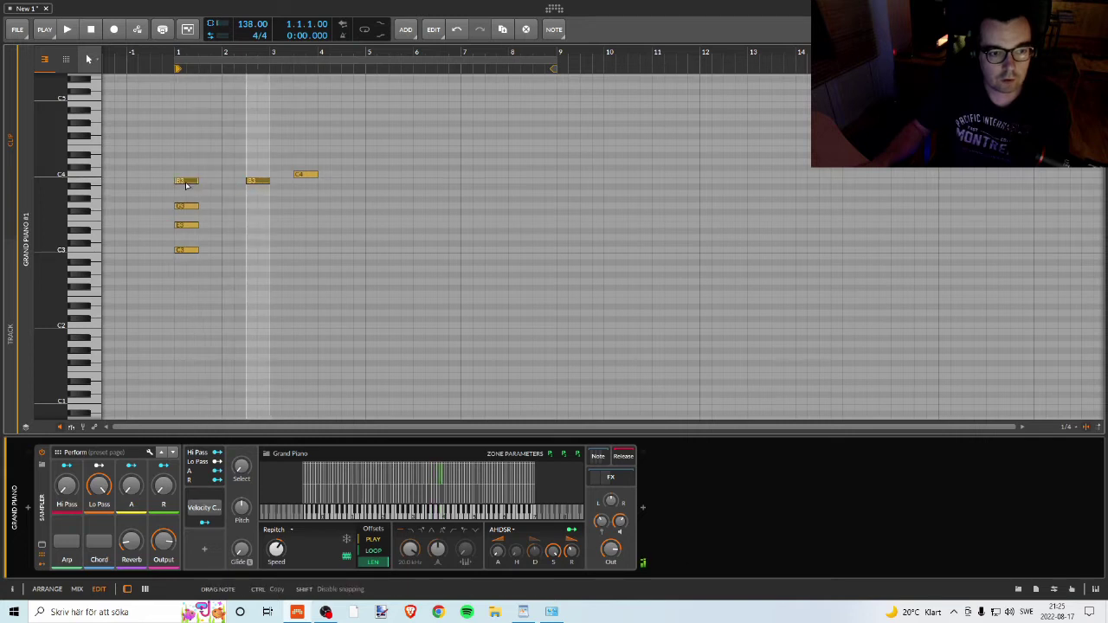
drag(248, 181, 257, 176)
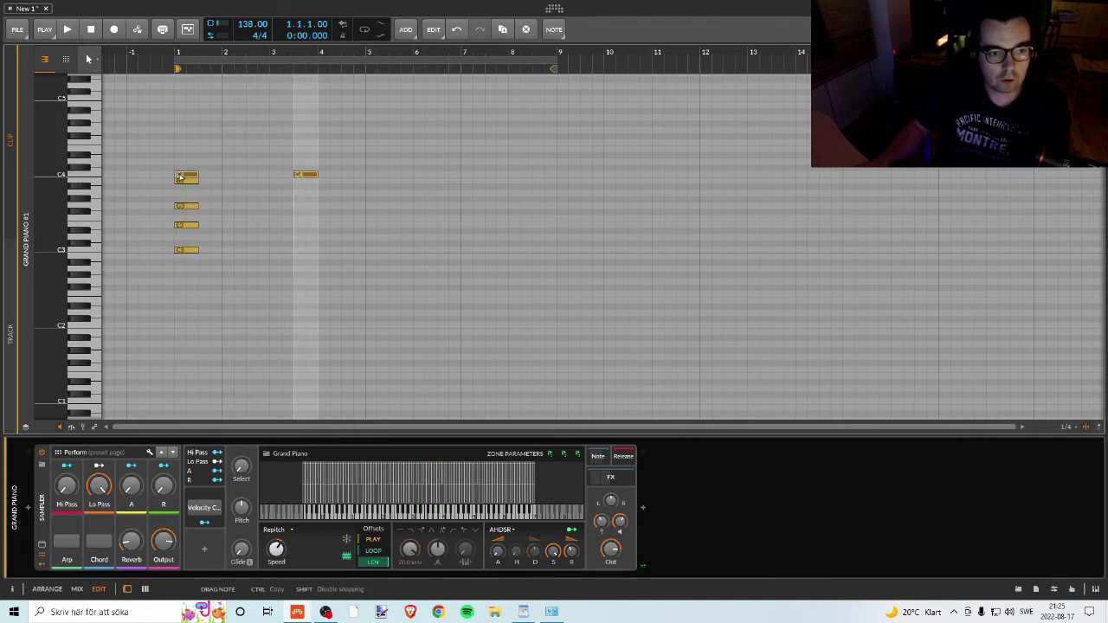
- Lengthen all five chord notes to bar 9 and play the chord
drag(169, 161, 201, 260)
drag(198, 206, 556, 211)
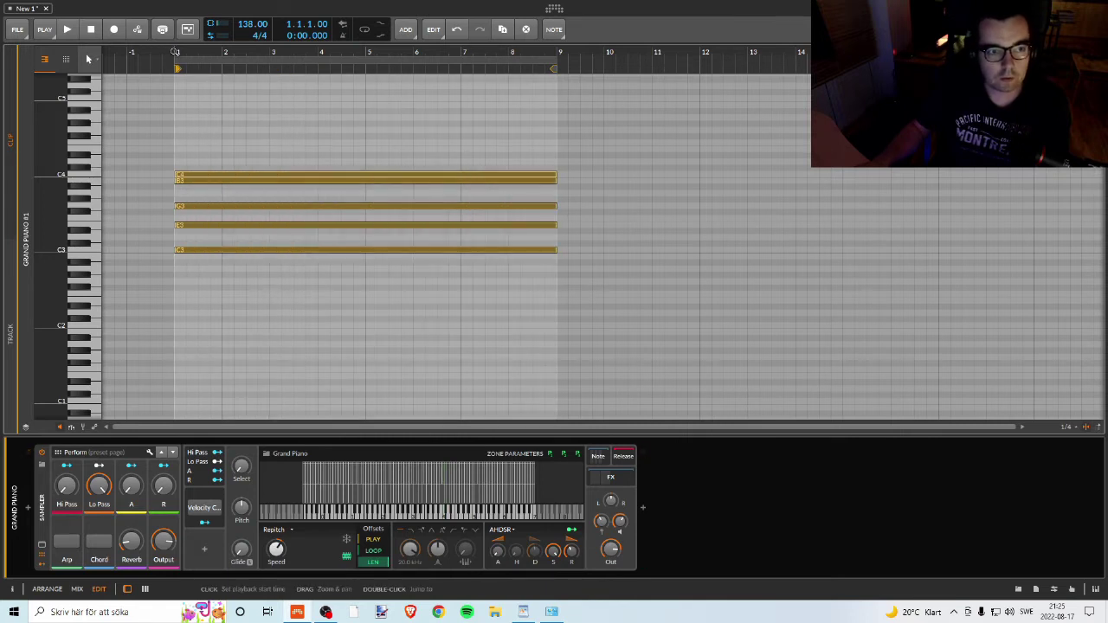
key(space)
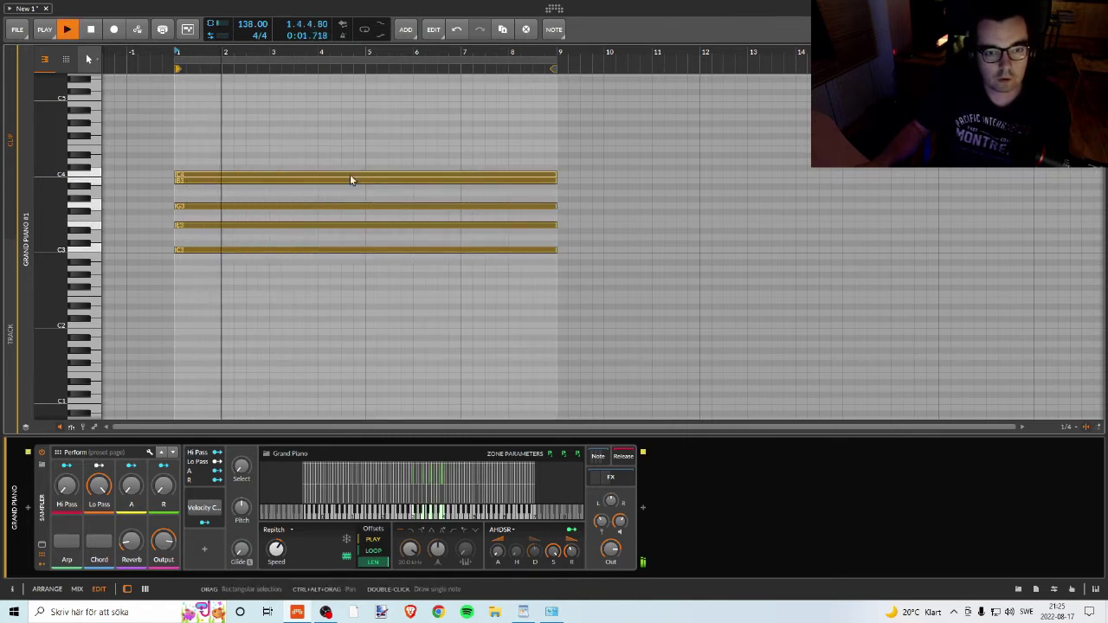
key(space)
key(space)
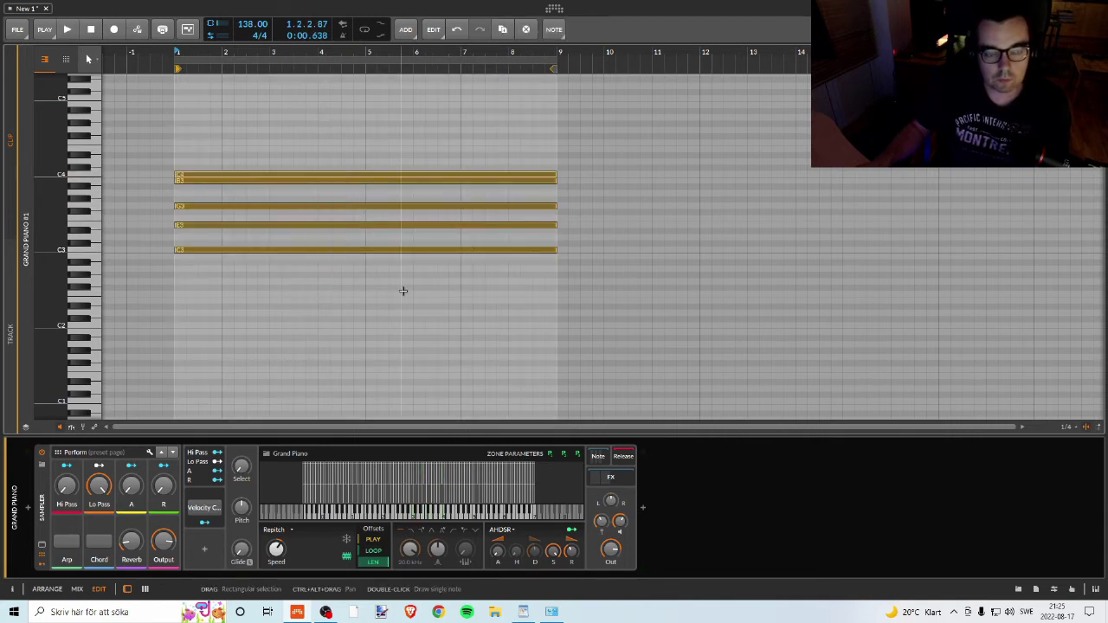
- Delete the five-note chord and build a new one from C4, G3, E3 and C3 stacked at bar 1
key(Delete)
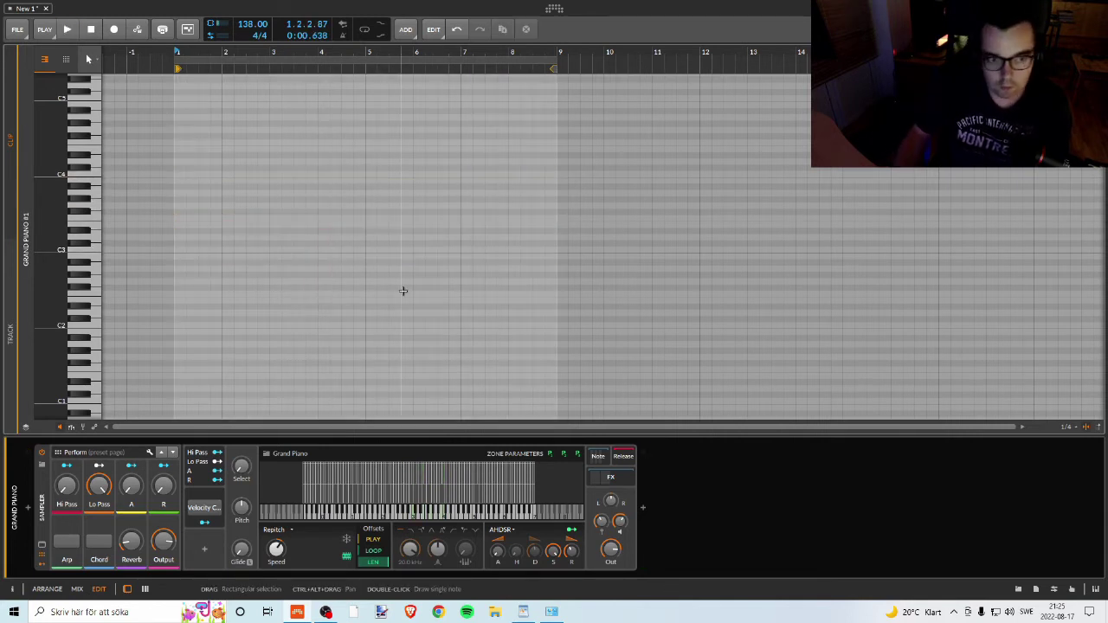
double_click(185, 169)
drag(555, 168, 292, 222)
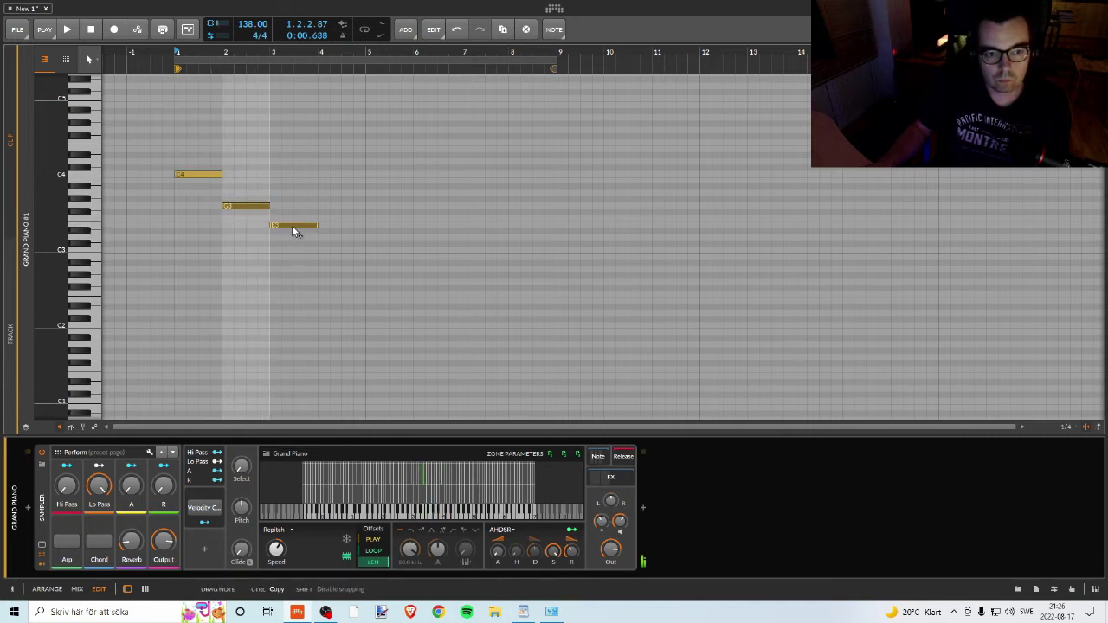
drag(295, 233, 342, 252)
drag(231, 208, 181, 208)
drag(271, 226, 260, 232)
drag(183, 228, 176, 252)
- Resize all four chord notes together, first out to bar 9 and finally down to half a bar
key(ctrl+a)
drag(220, 174, 551, 200)
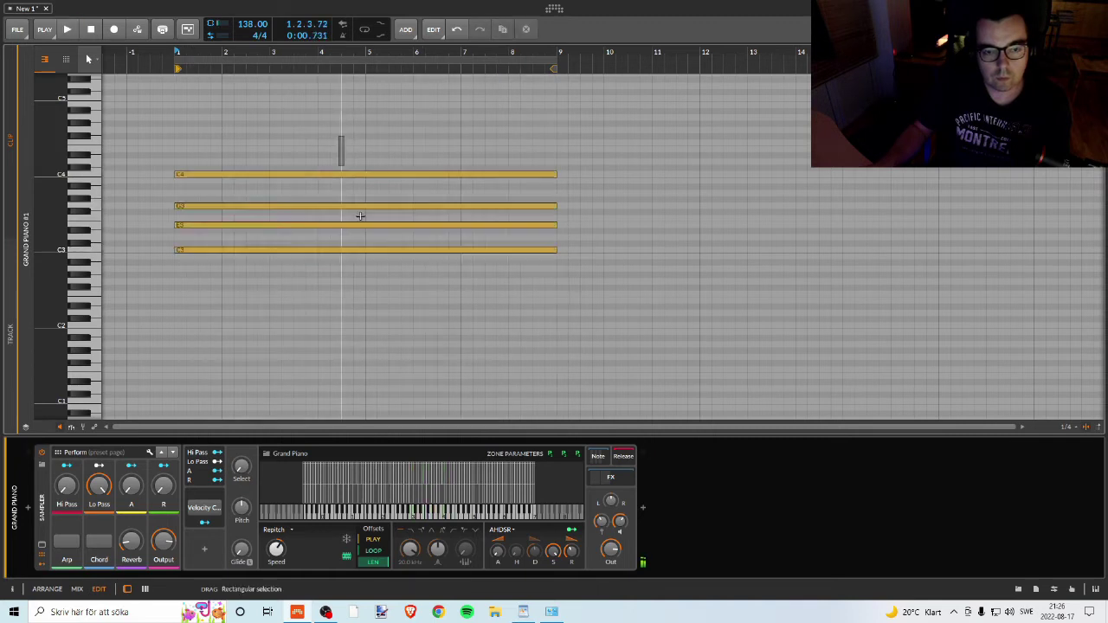
drag(556, 174, 191, 224)
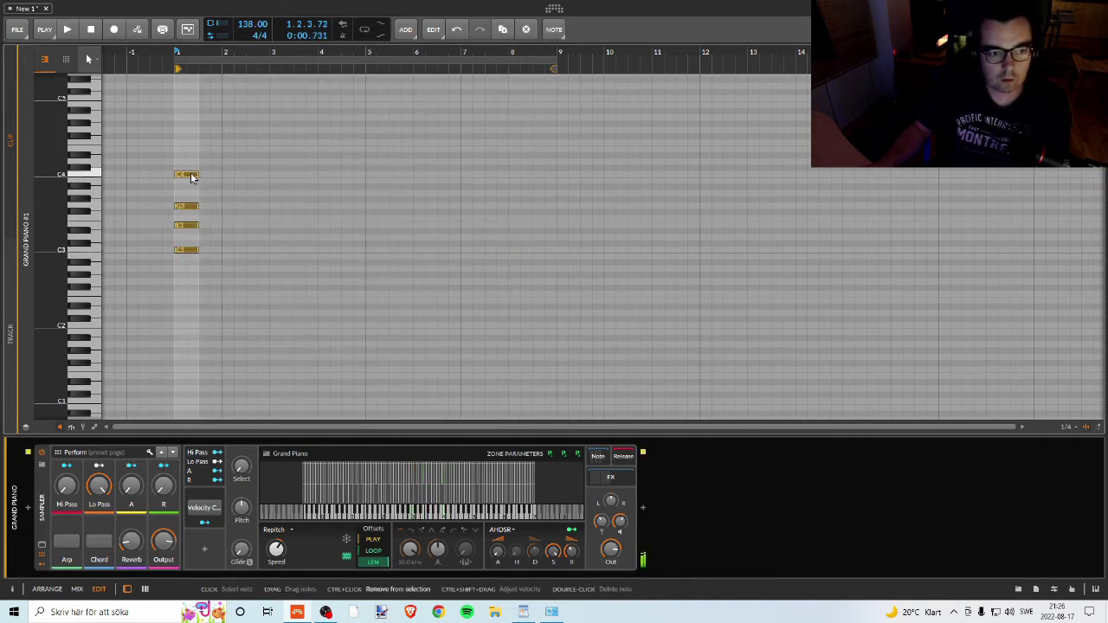
- Copy the half-bar chord so five of them follow each other from bar 1, playing the clip along the way
drag(192, 174, 217, 176)
key(space)
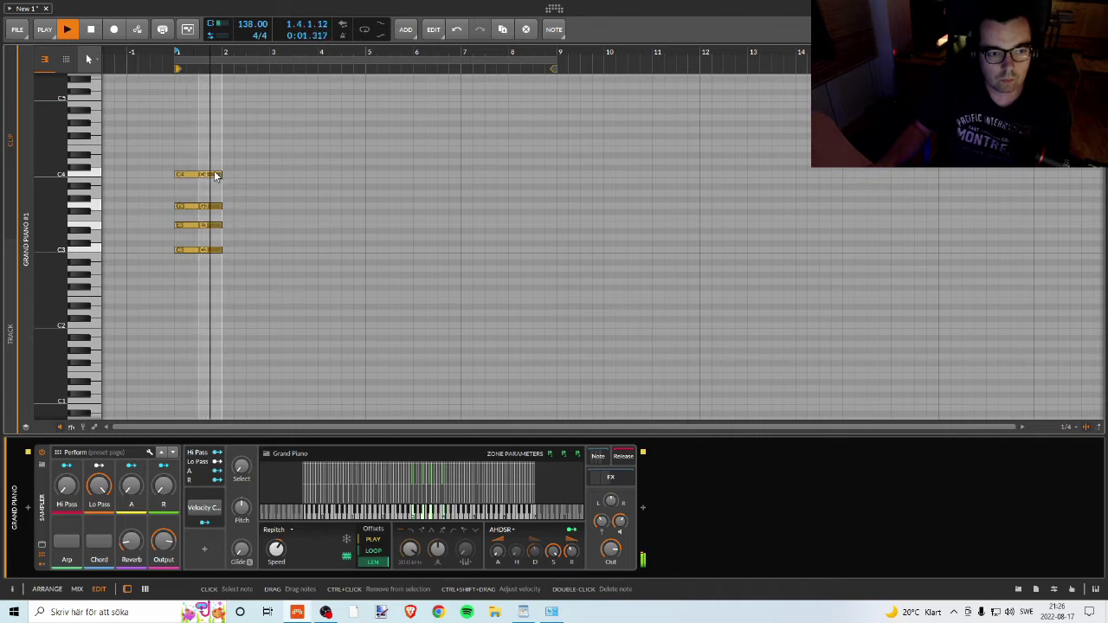
key(space)
key(ctrl+d)
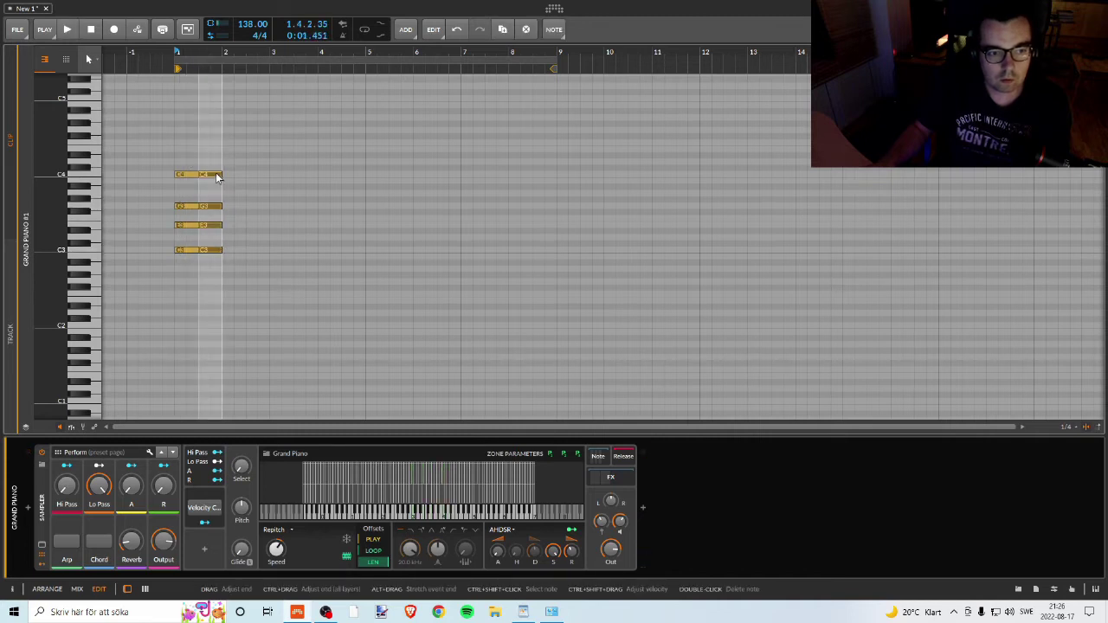
key(ctrl+d)
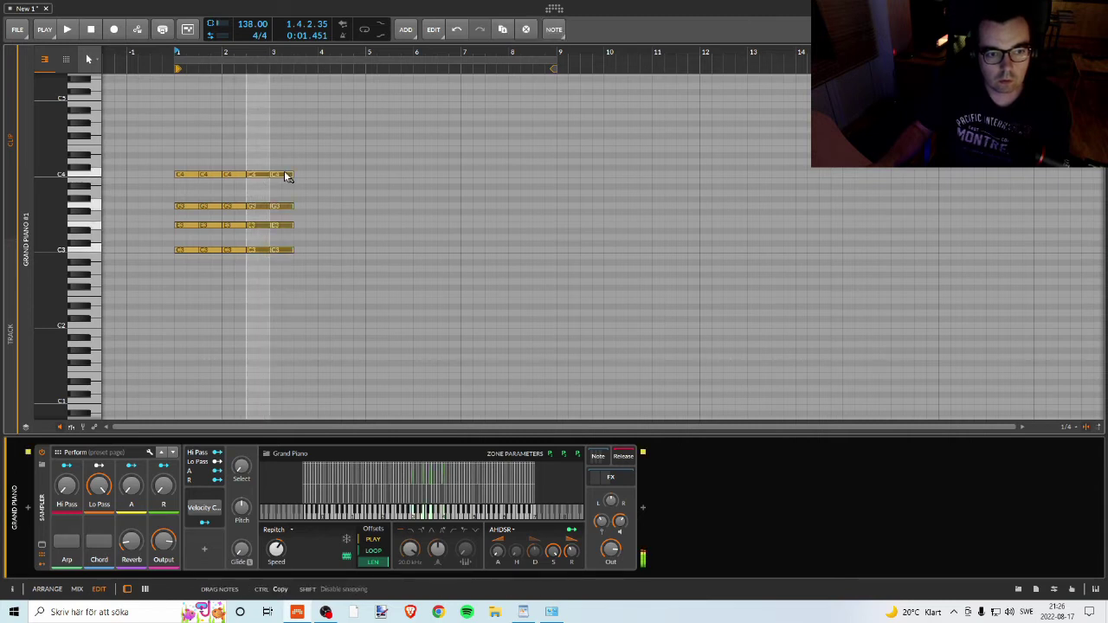
key(ctrl+d)
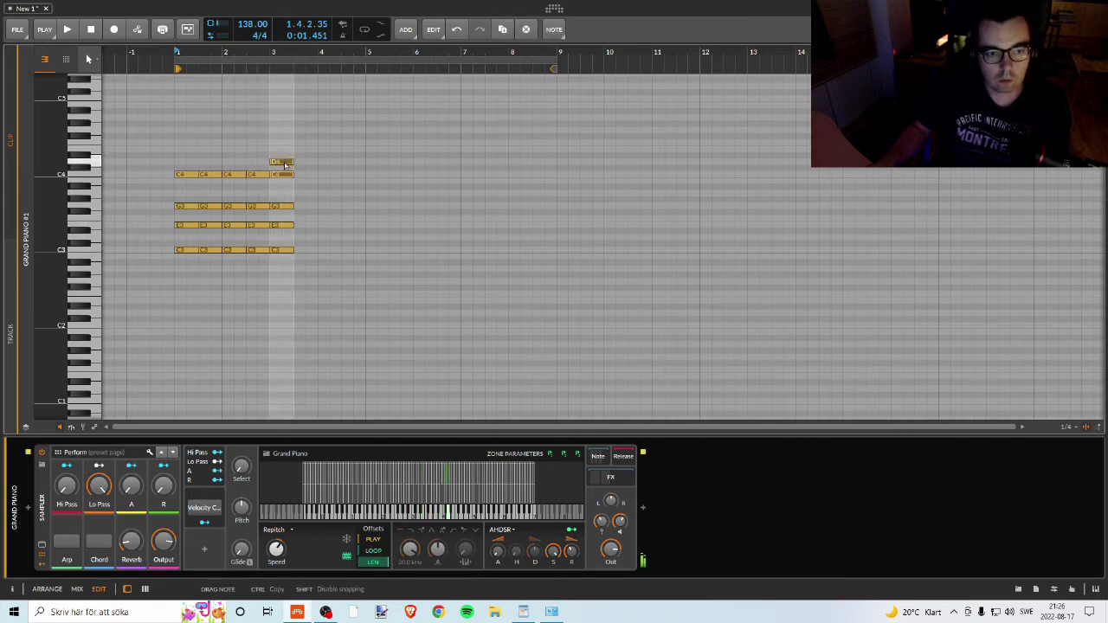
- Move the fifth chord's notes up to E4, C4, G3 and E3 and play the progression from bar 2 and bar 1
drag(285, 153, 285, 152)
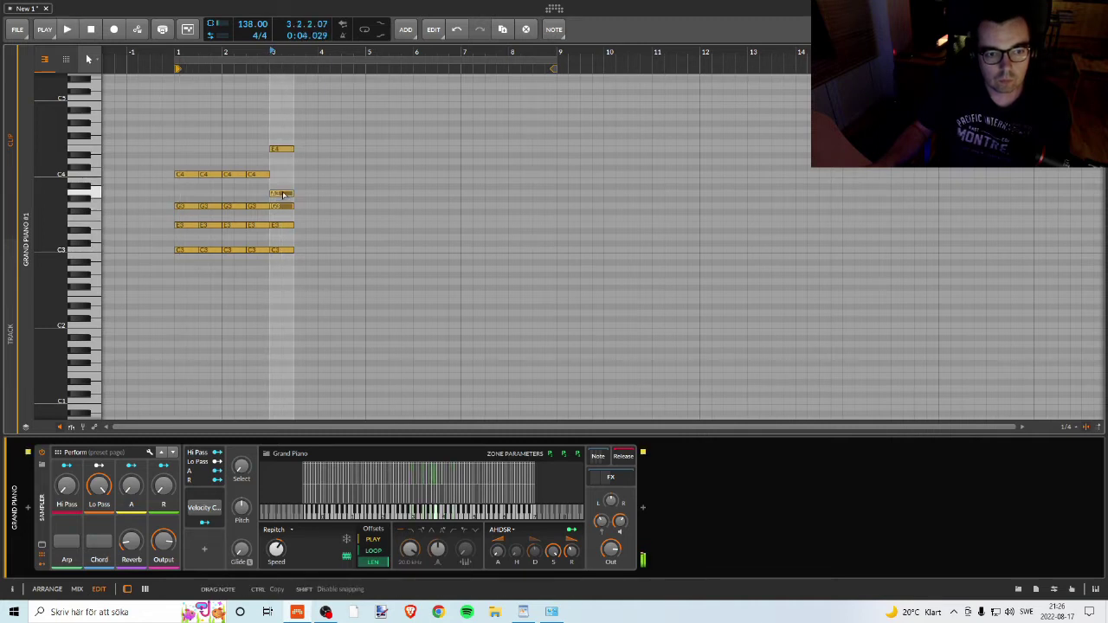
drag(283, 180, 284, 175)
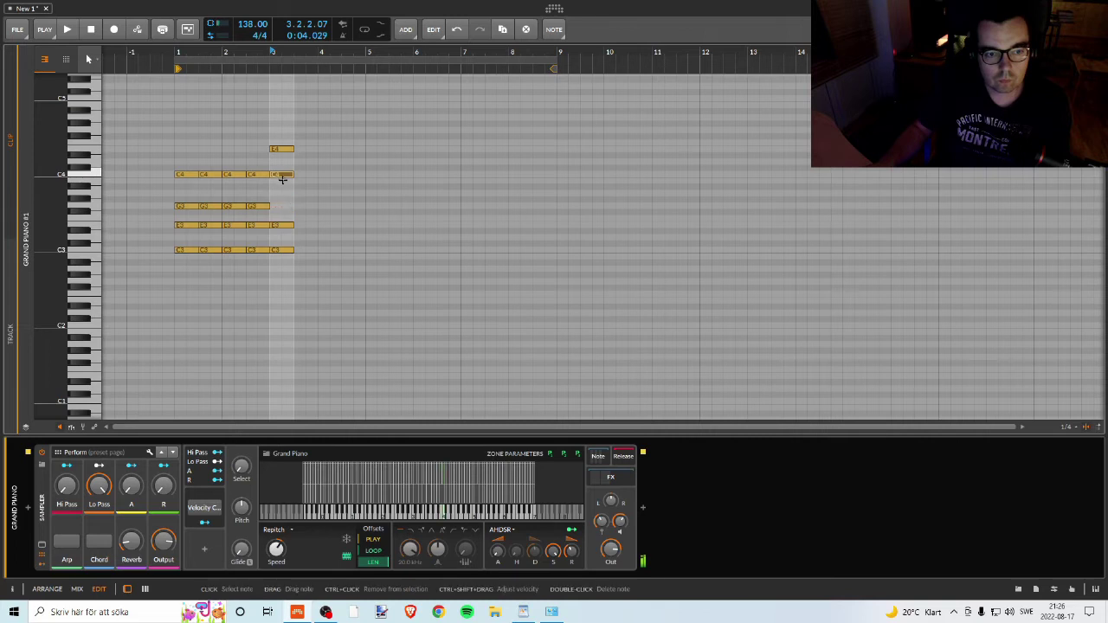
double_click(281, 225)
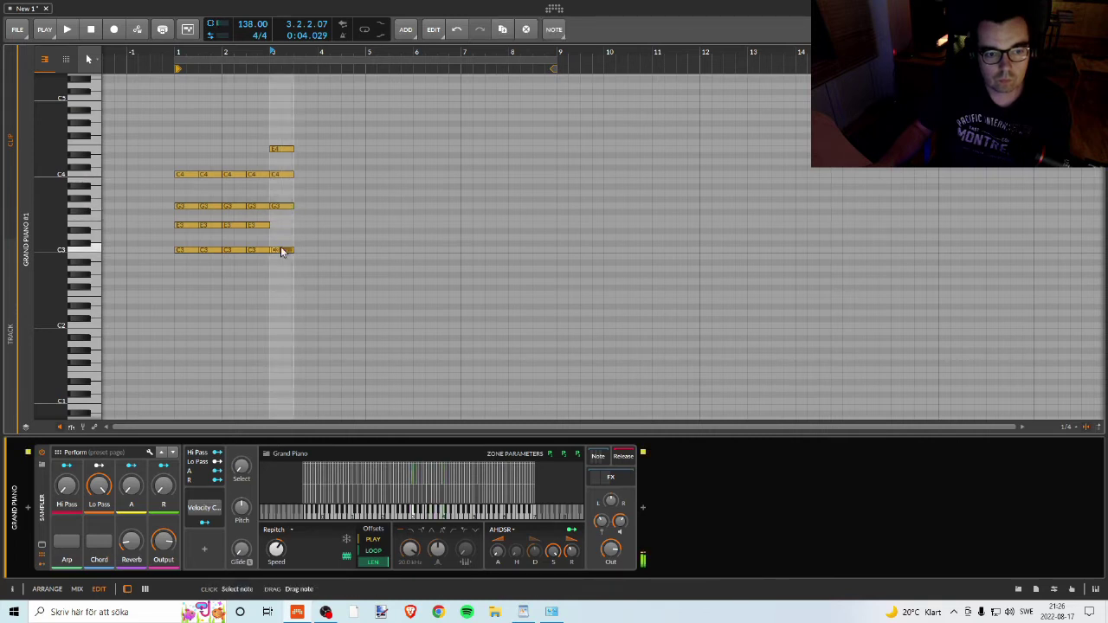
key(space)
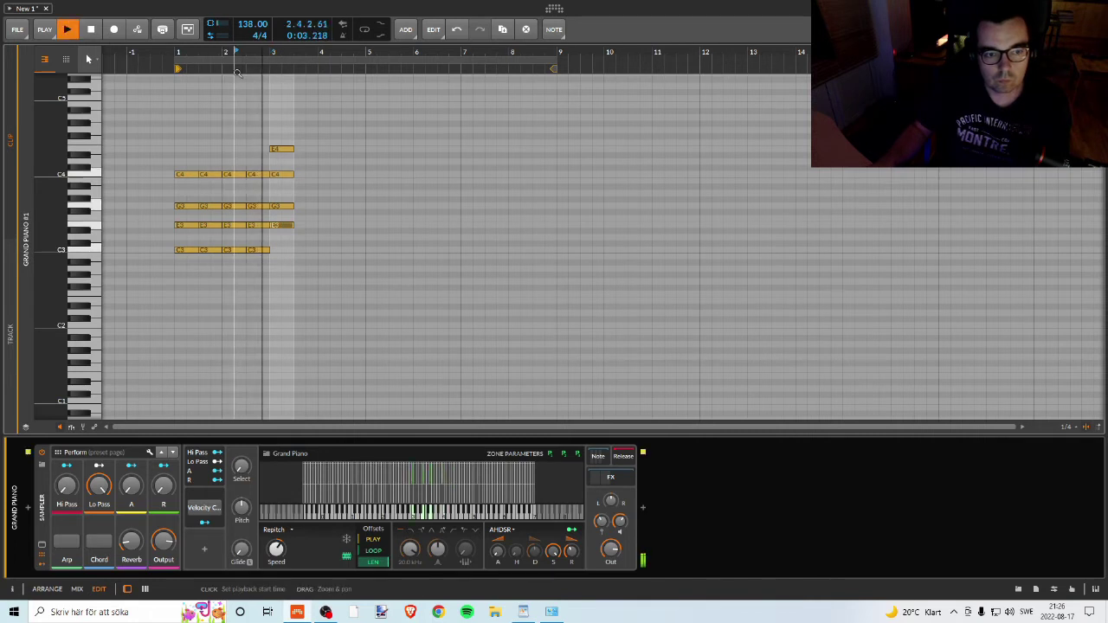
key(space)
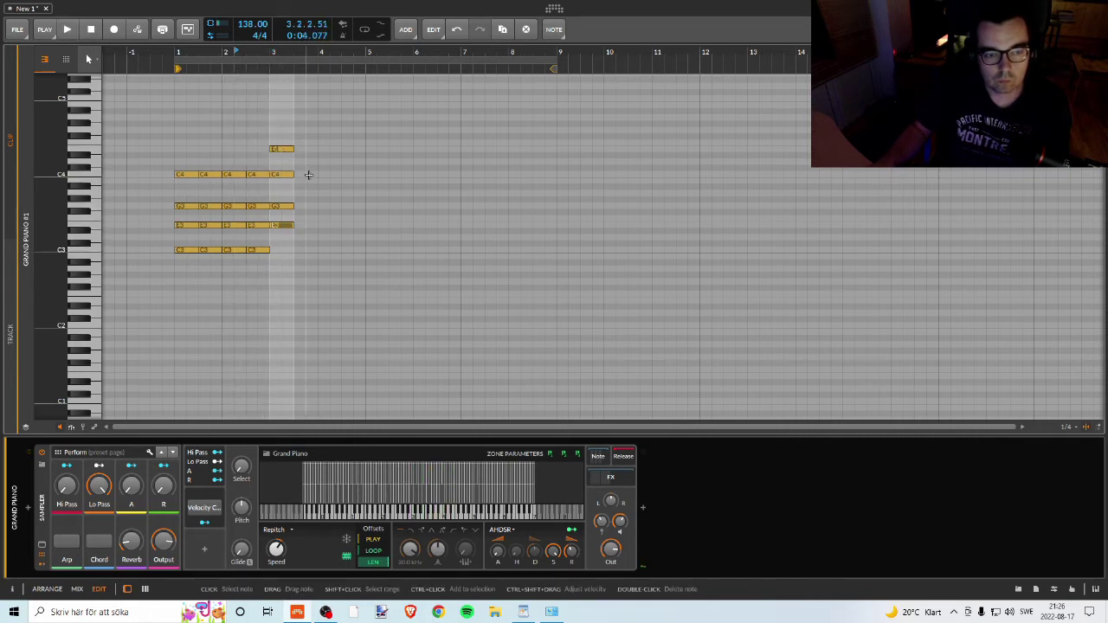
key(space)
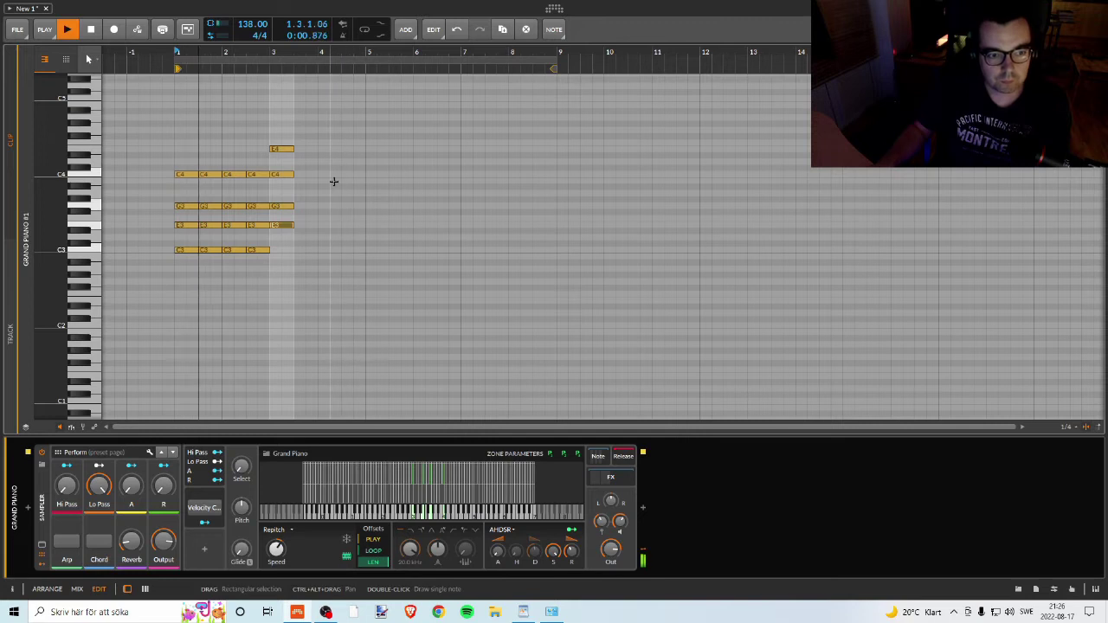
key(space)
- Delete all four notes of the fifth chord at bar 3
click(283, 150)
double_click(283, 151)
double_click(283, 175)
double_click(283, 206)
double_click(283, 225)
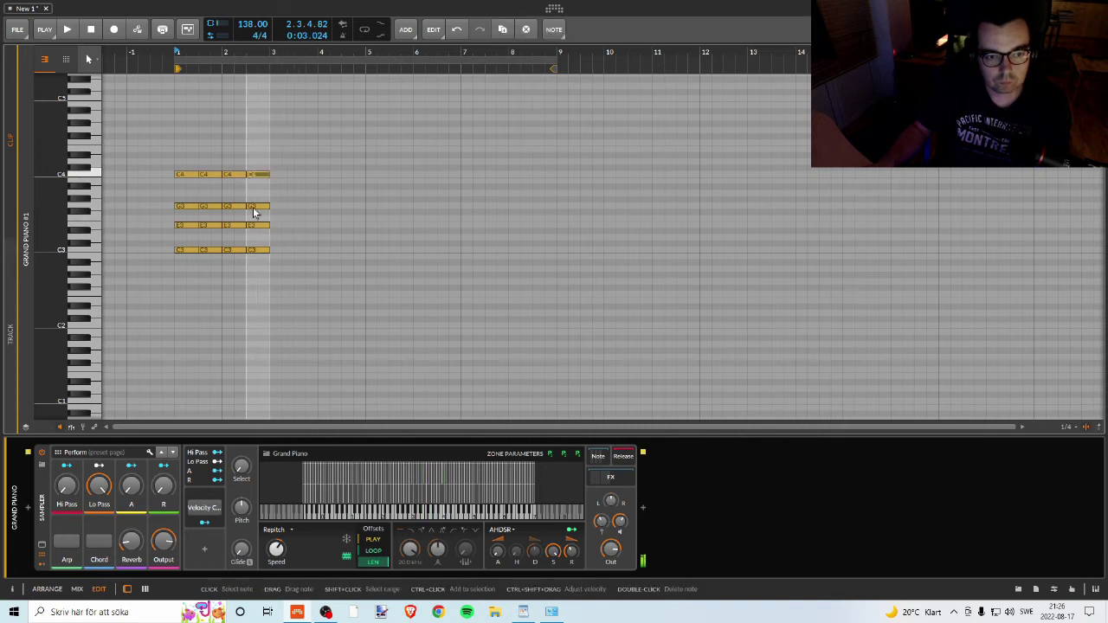
- Audition the single notes of the fourth chord and play the clip from bar 1
click(254, 206)
click(256, 225)
click(256, 252)
key(space)
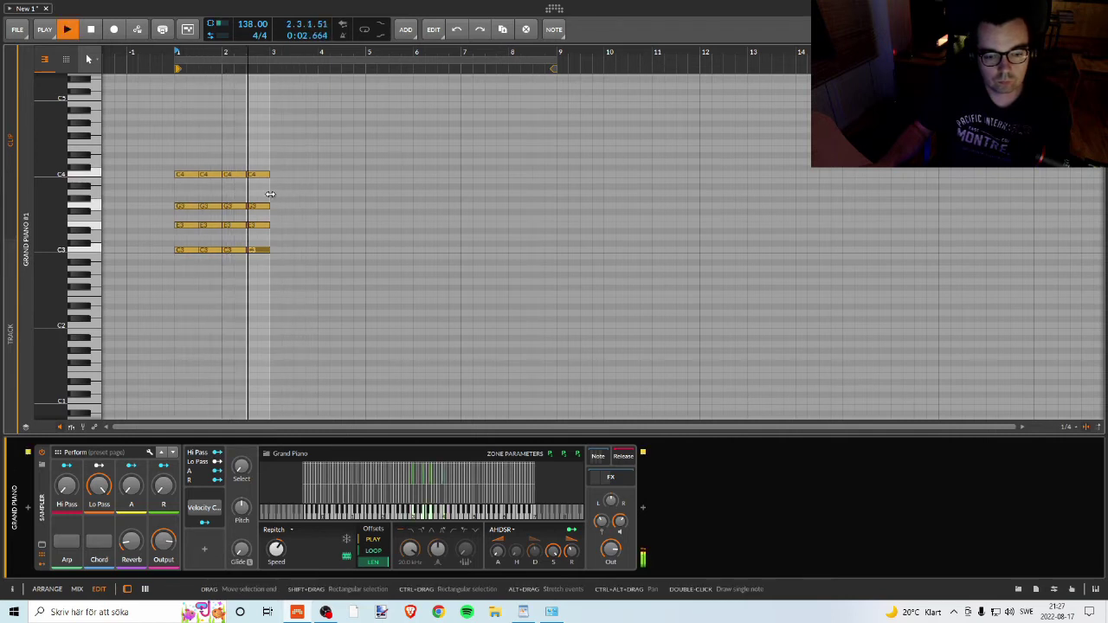
key(space)
- Copy the fourth chord's notes to bar 3 to form a half-bar chord of A#3, G3, E3 and C3
drag(262, 176, 284, 184)
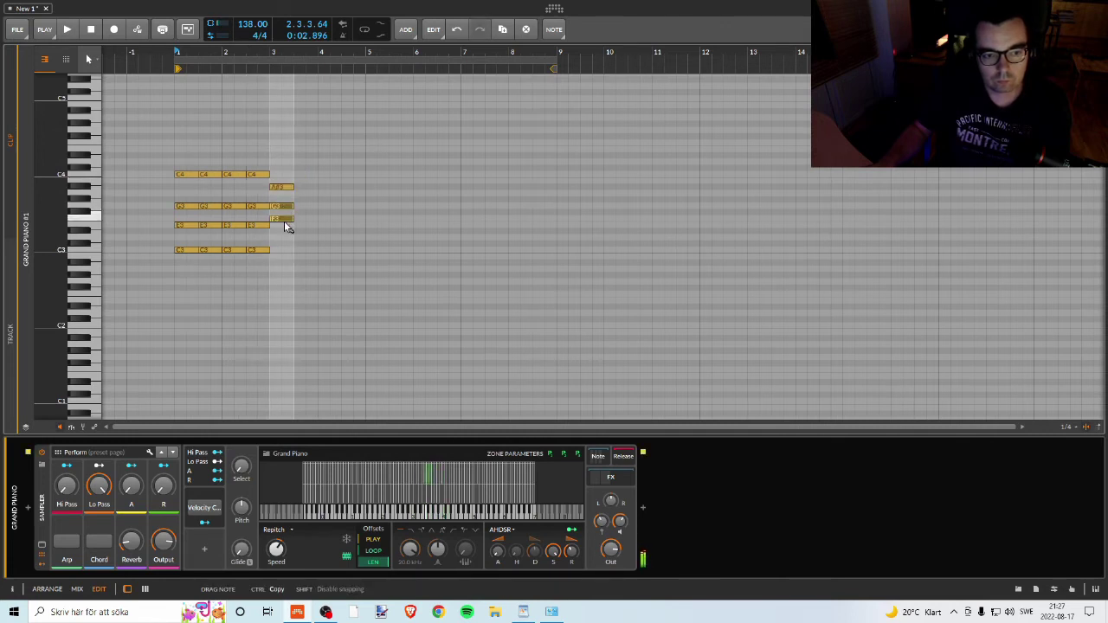
double_click(285, 226)
double_click(283, 237)
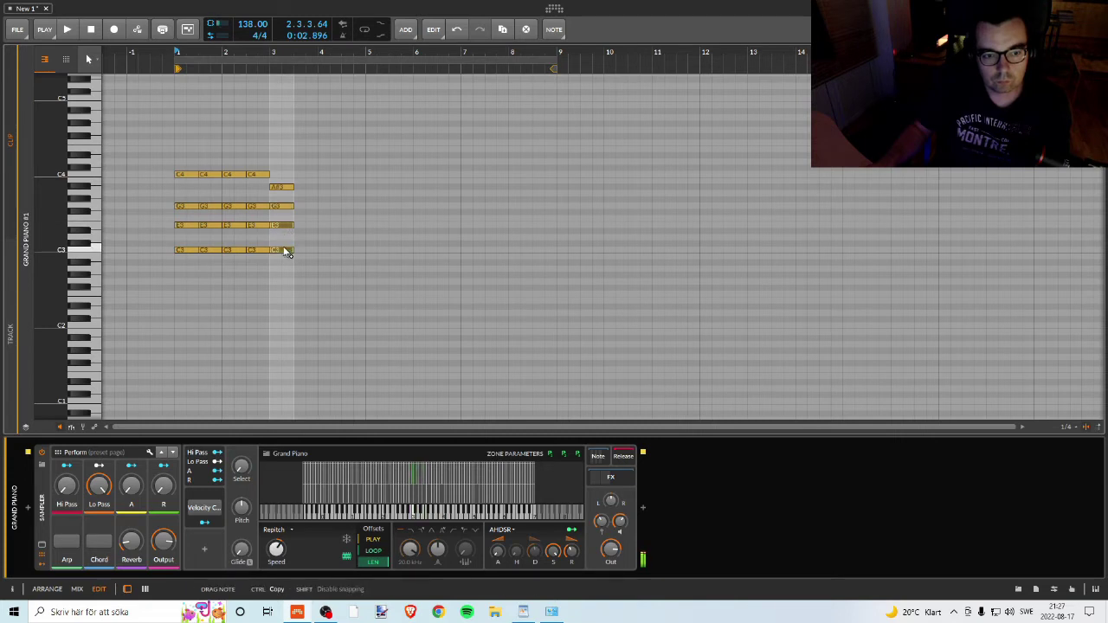
- Add a half-bar G2 note beneath the chord at bar 3 and play the progression from bar 1
double_click(284, 270)
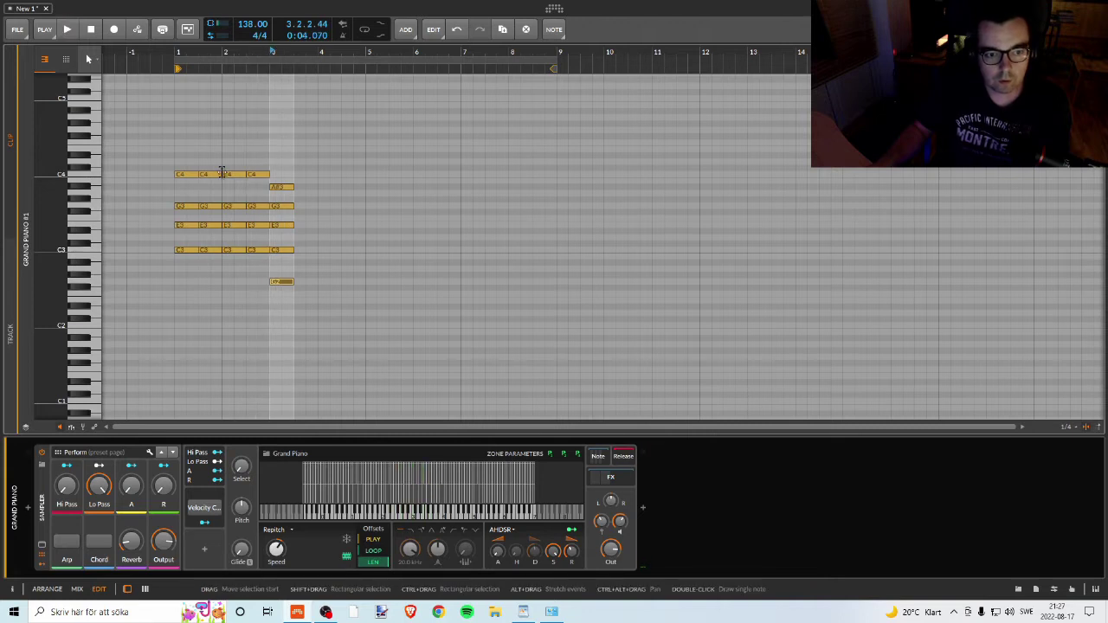
click(175, 51)
key(space)
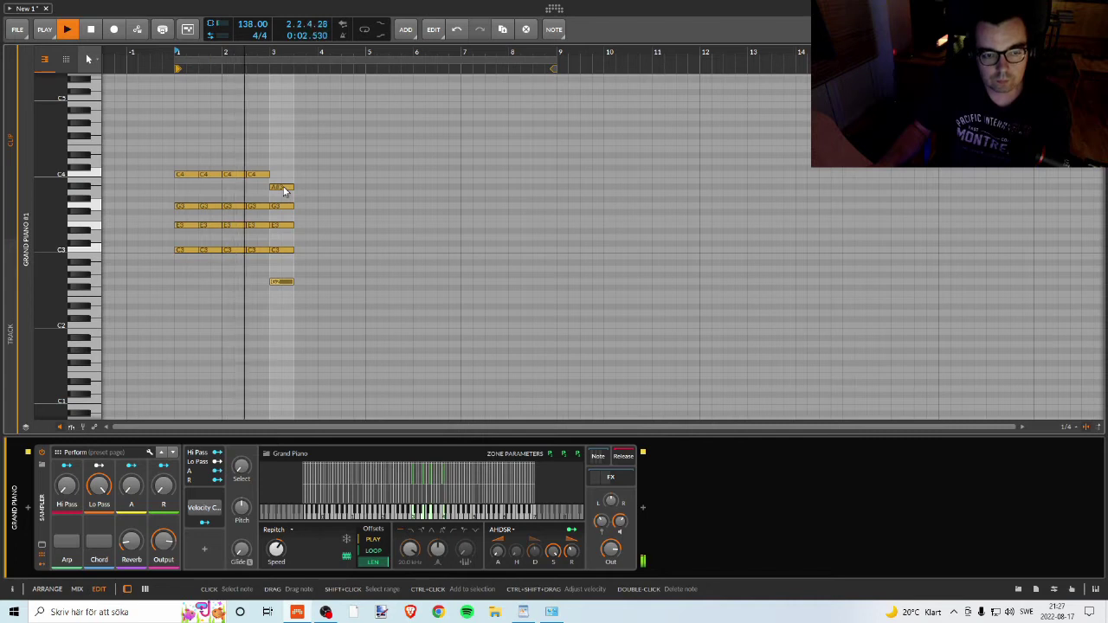
key(space)
- Delete the chord at bar 3 and all the remaining chords so the clip is empty
drag(286, 180, 313, 309)
key(Delete)
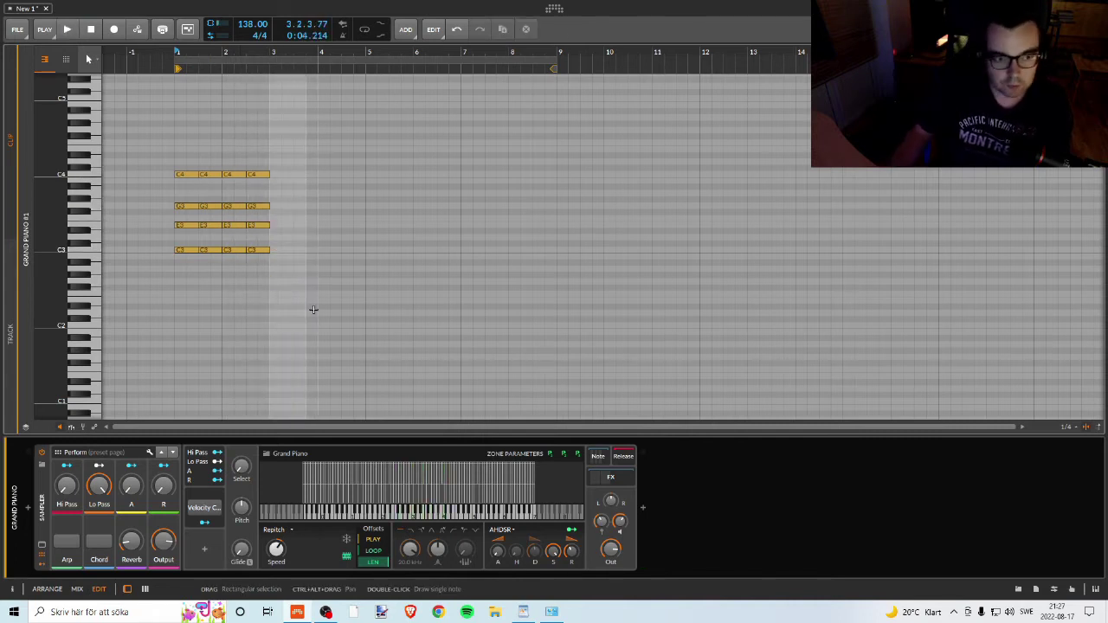
drag(309, 141, 185, 287)
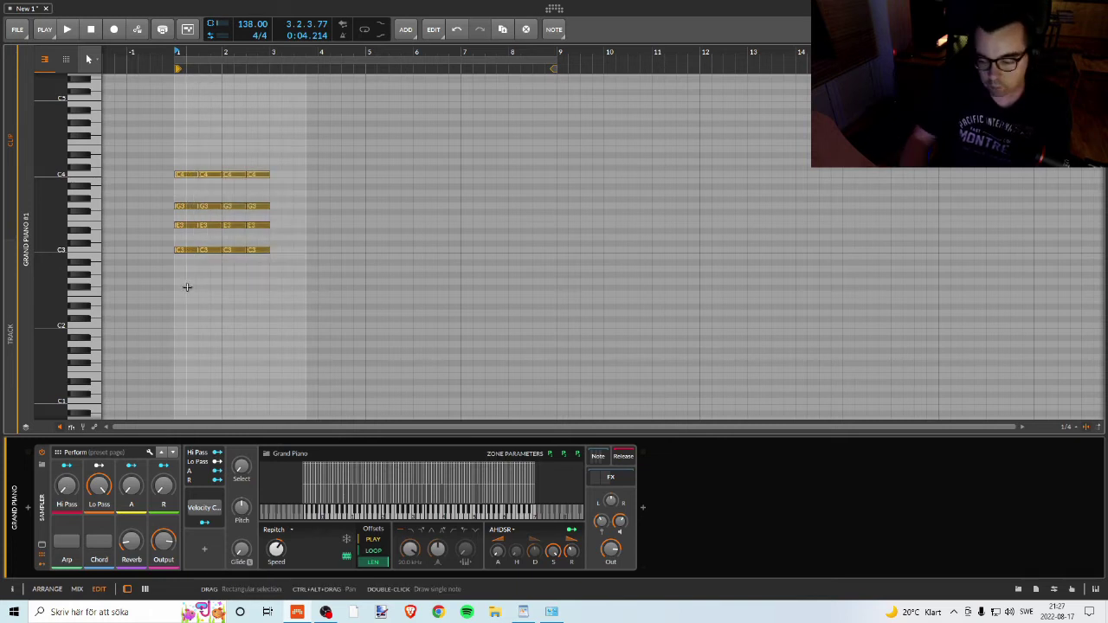
key(Delete)
- Write two consecutive half-bar C4 notes to fill bar 1
double_click(175, 162)
double_click(182, 181)
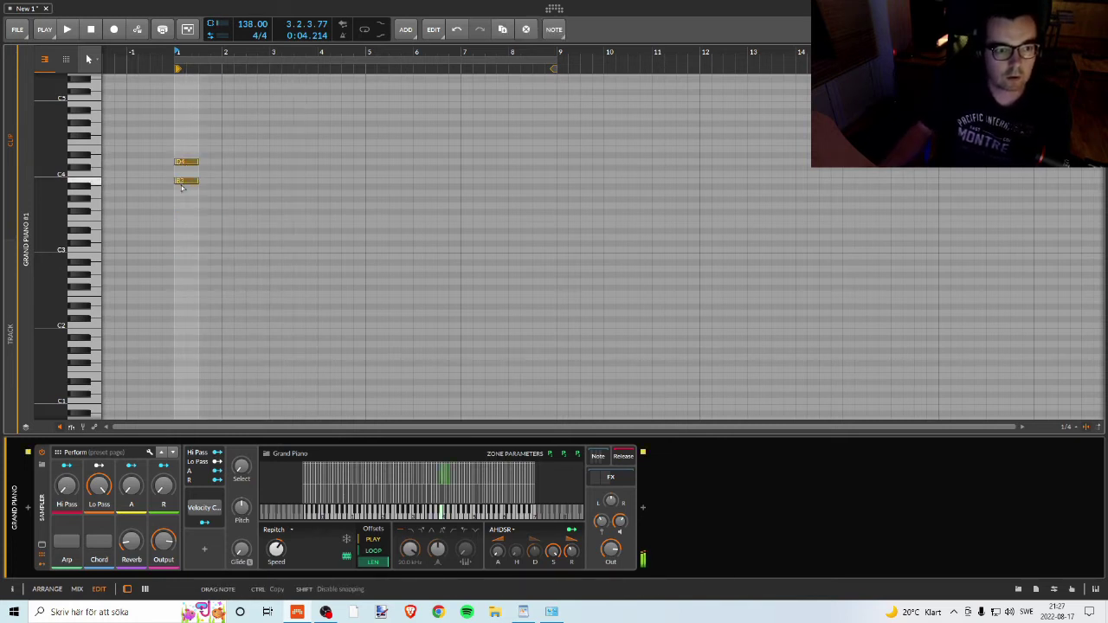
drag(185, 177, 187, 178)
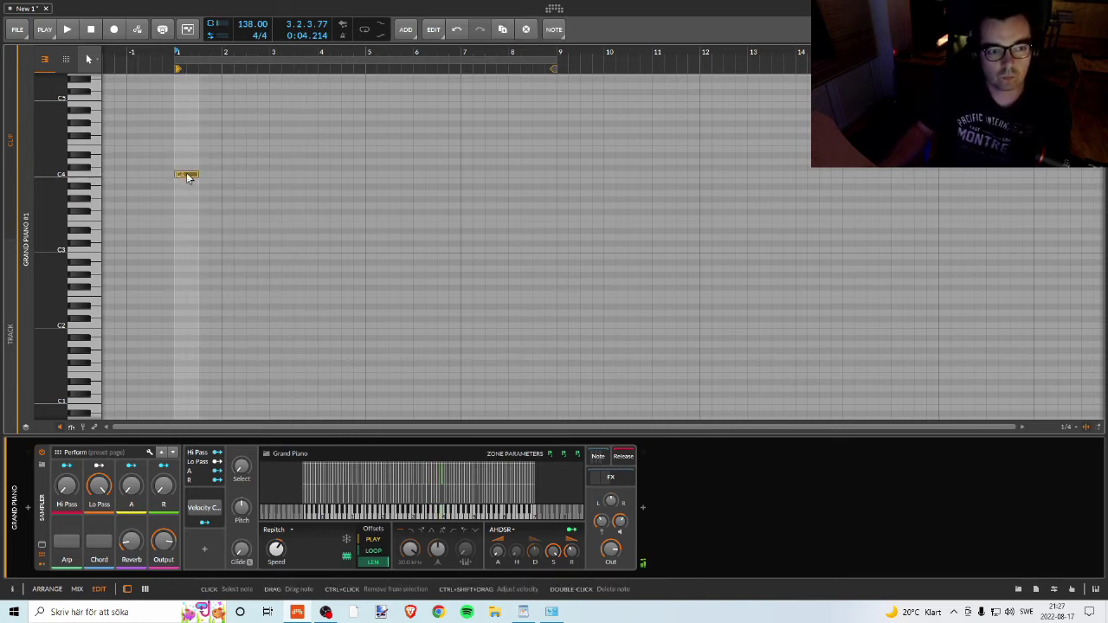
double_click(208, 176)
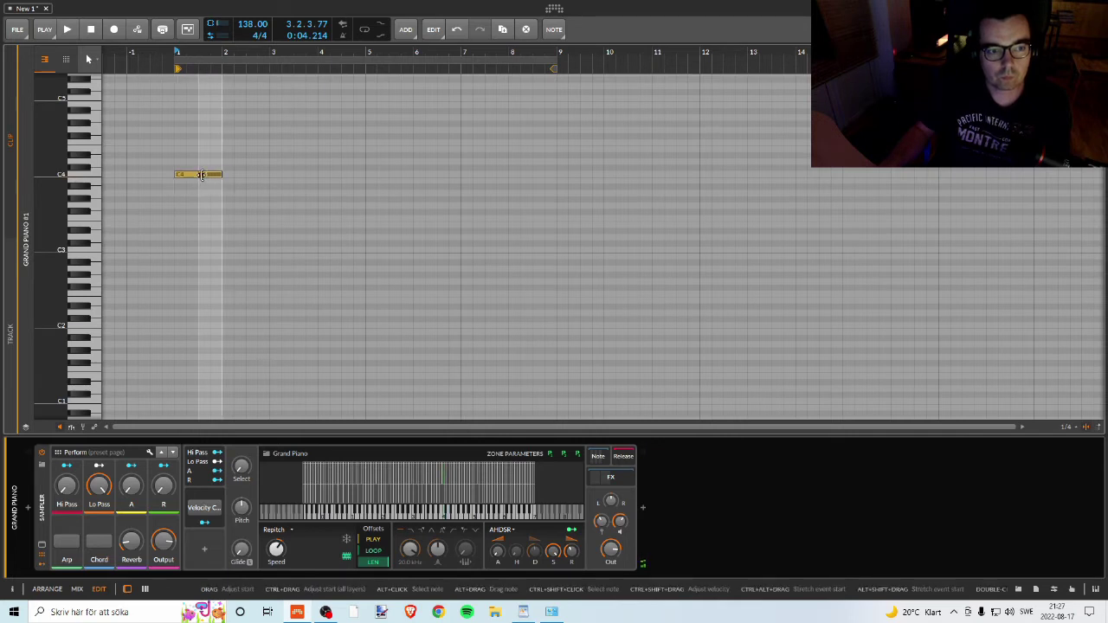
- Copy a C4 note to the start of bar 2, raise the copy to E4 and play the clip from bar 1
drag(216, 177, 228, 178)
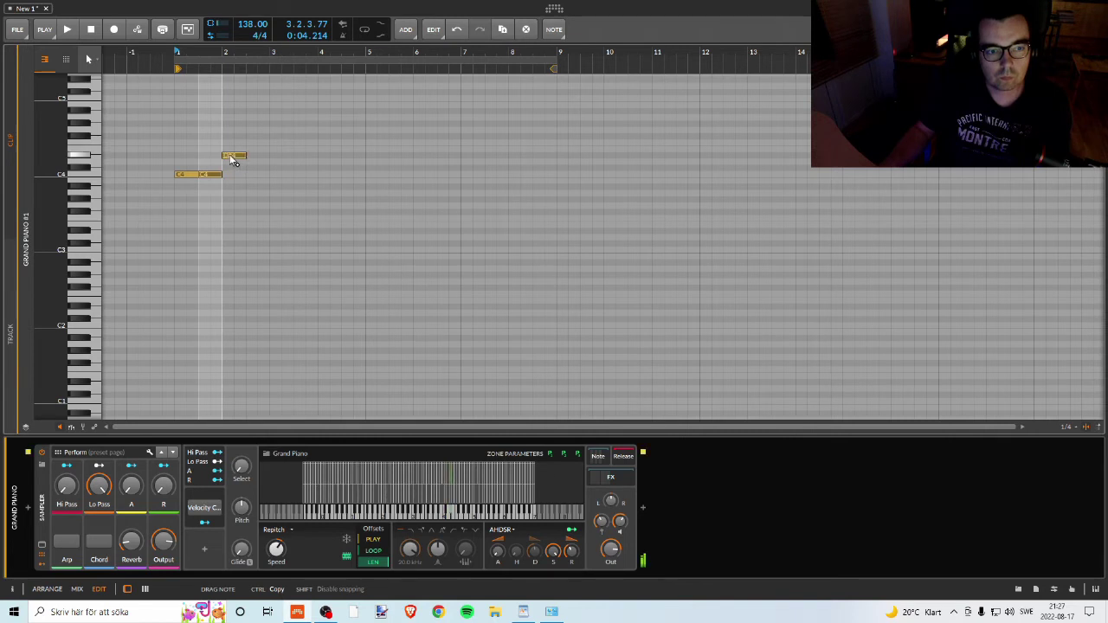
drag(232, 158, 232, 151)
key(space)
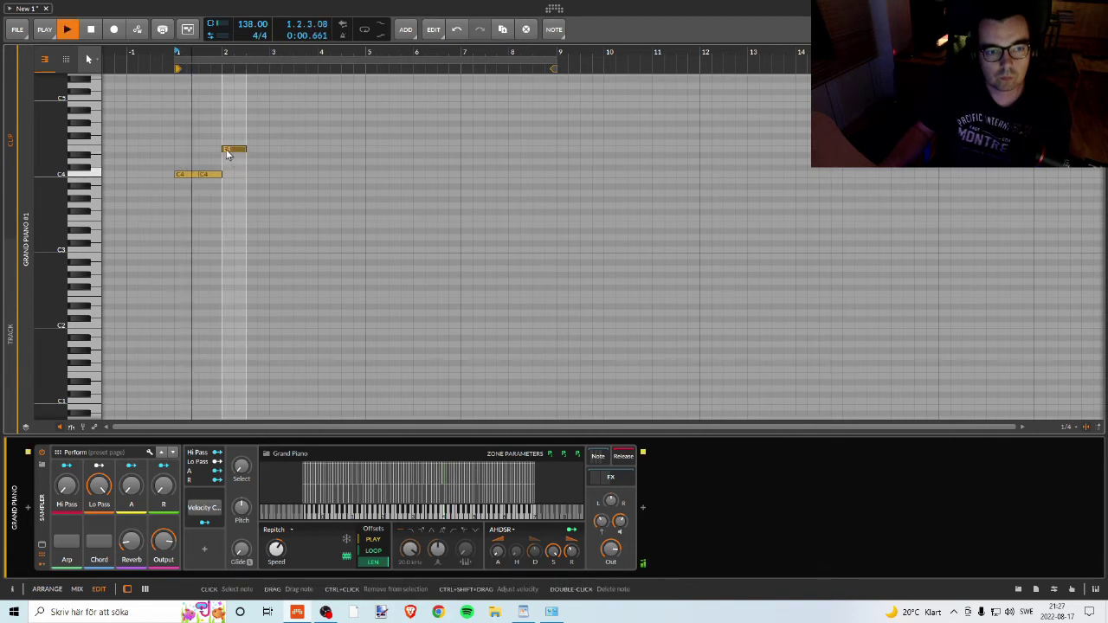
key(space)
key(space)
key(space)
- Build the melody from half-bar note pairs on G3 in bar 2, E3 in bar 3 and C4 in bar 4
drag(238, 152, 234, 176)
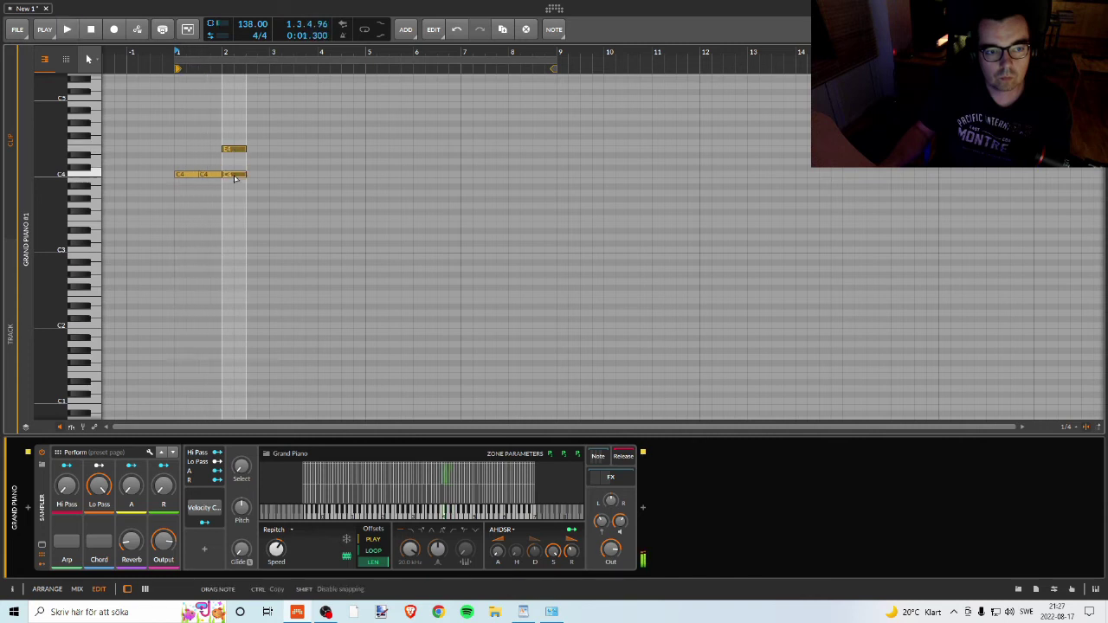
drag(236, 209, 332, 219)
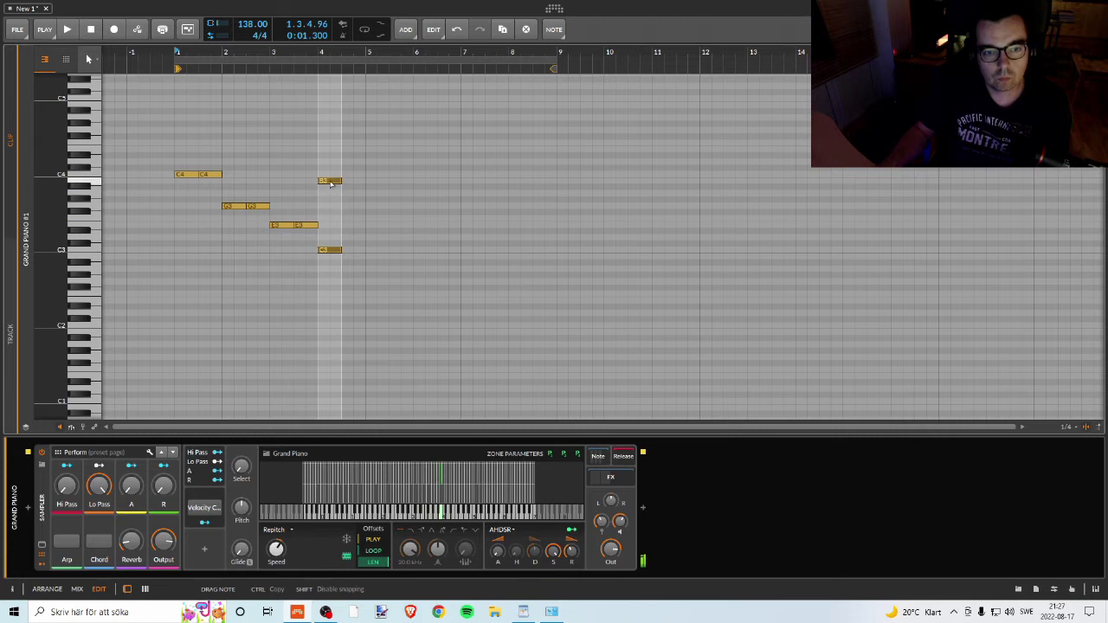
drag(329, 178, 355, 178)
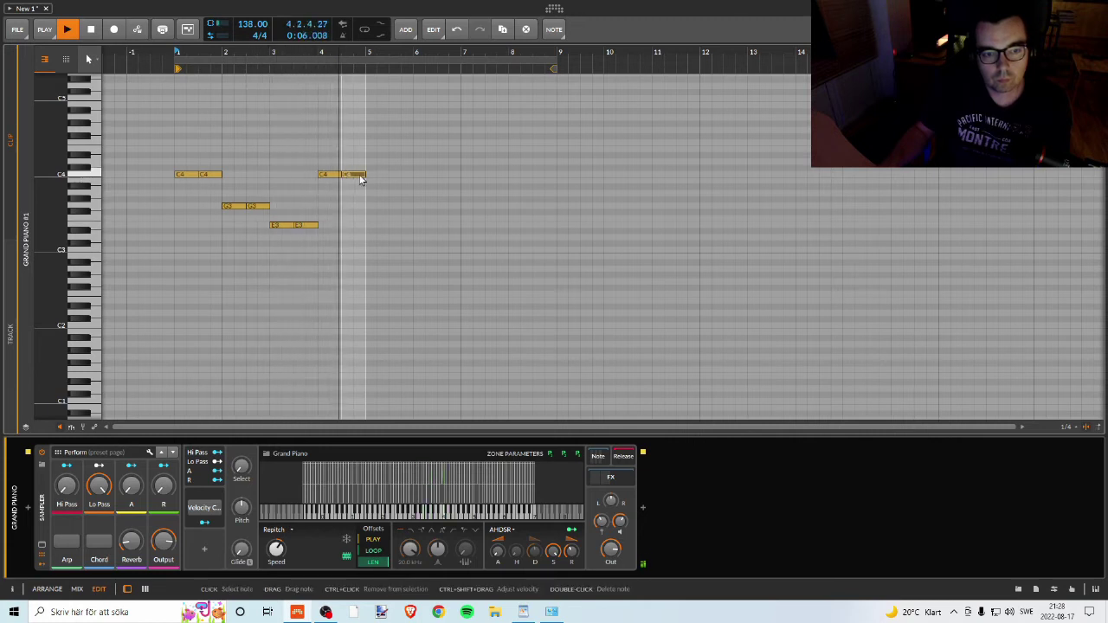
key(space)
- Extend the melody with half-bar note pairs on B3, G3, E3 and B3 in bars 5 to 8 and listen to it
drag(324, 177, 470, 229)
drag(470, 229, 507, 228)
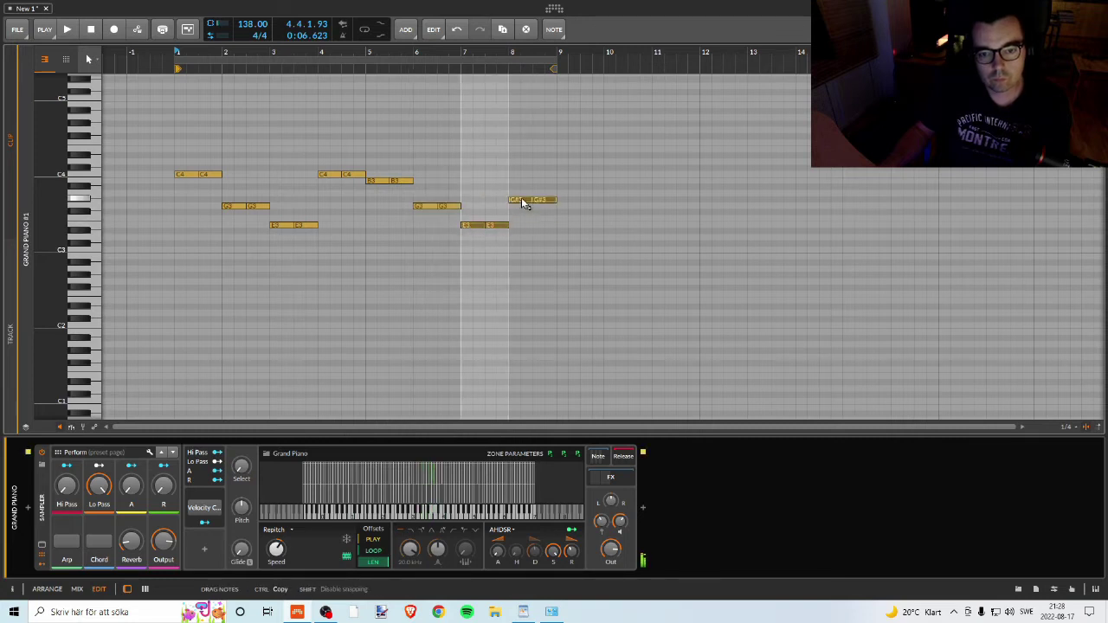
drag(521, 185, 521, 186)
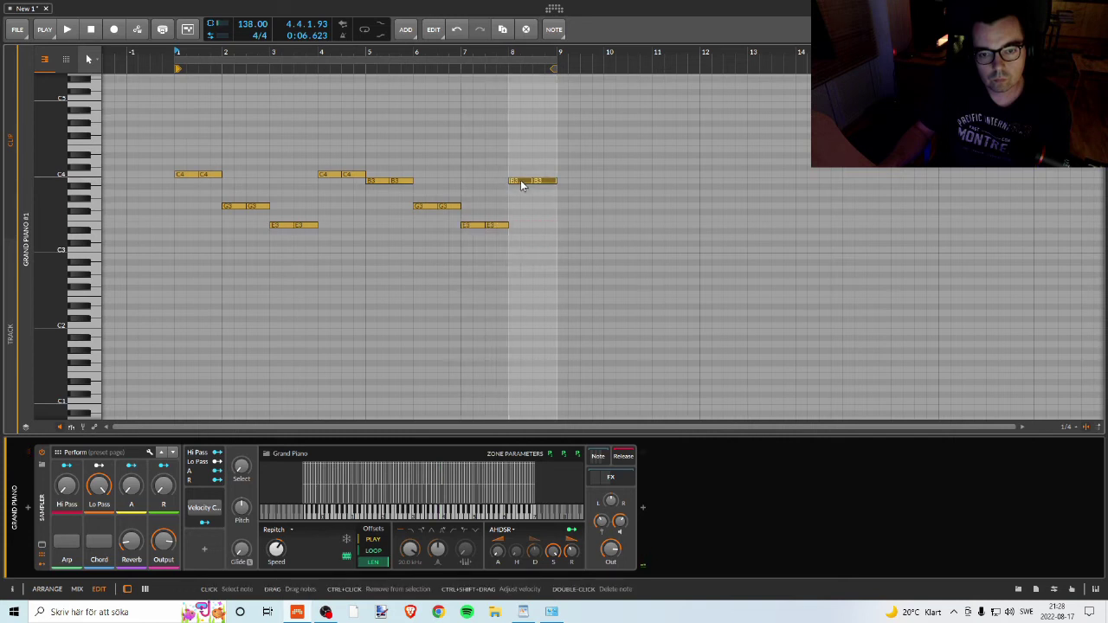
drag(391, 53, 372, 54)
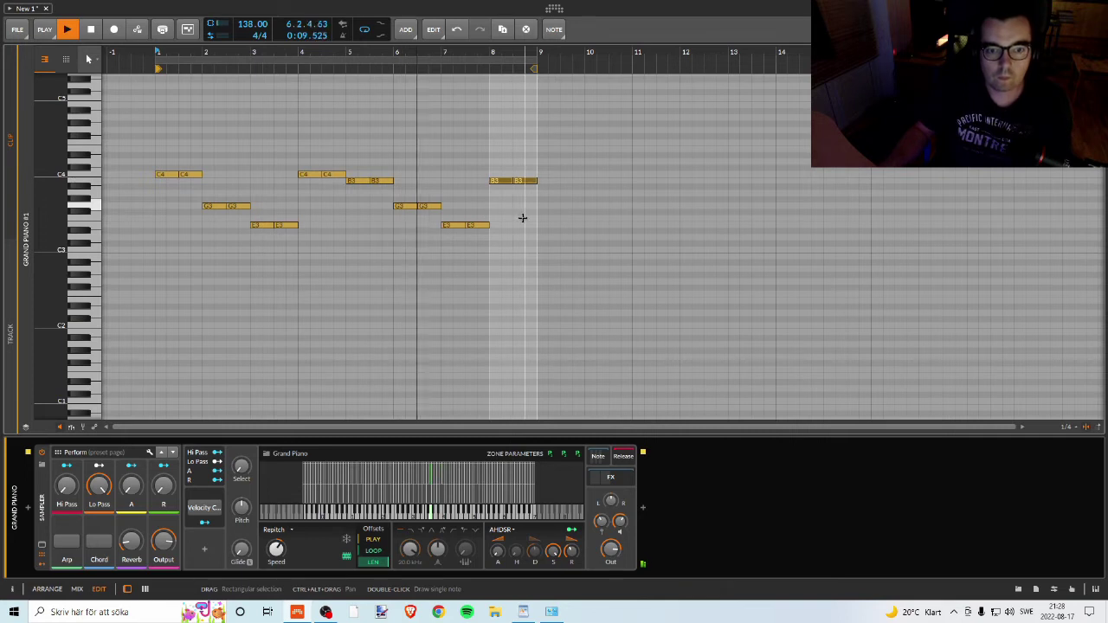
key(space)
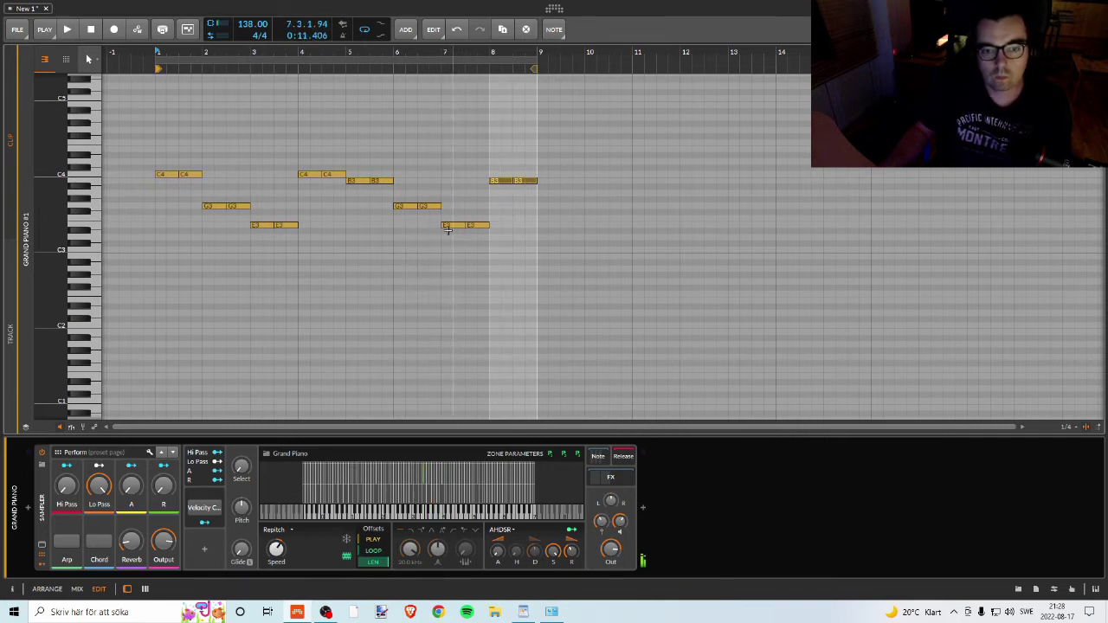
- Lower both notes in bar 7 to D3 and play the clip from bar 7
double_click(450, 230)
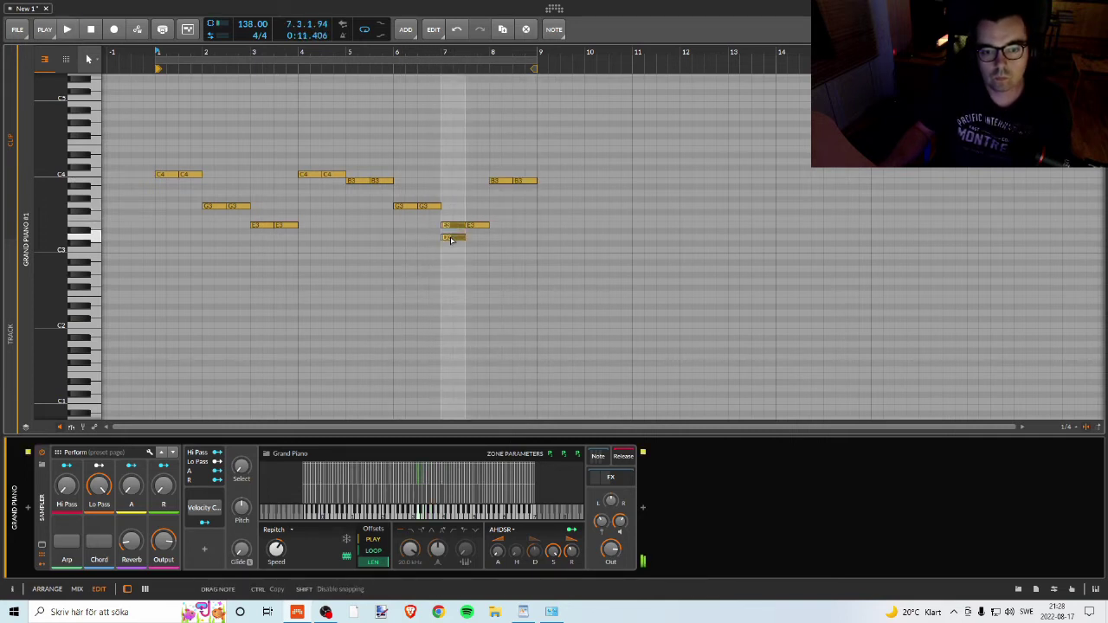
drag(465, 237, 489, 237)
double_click(476, 225)
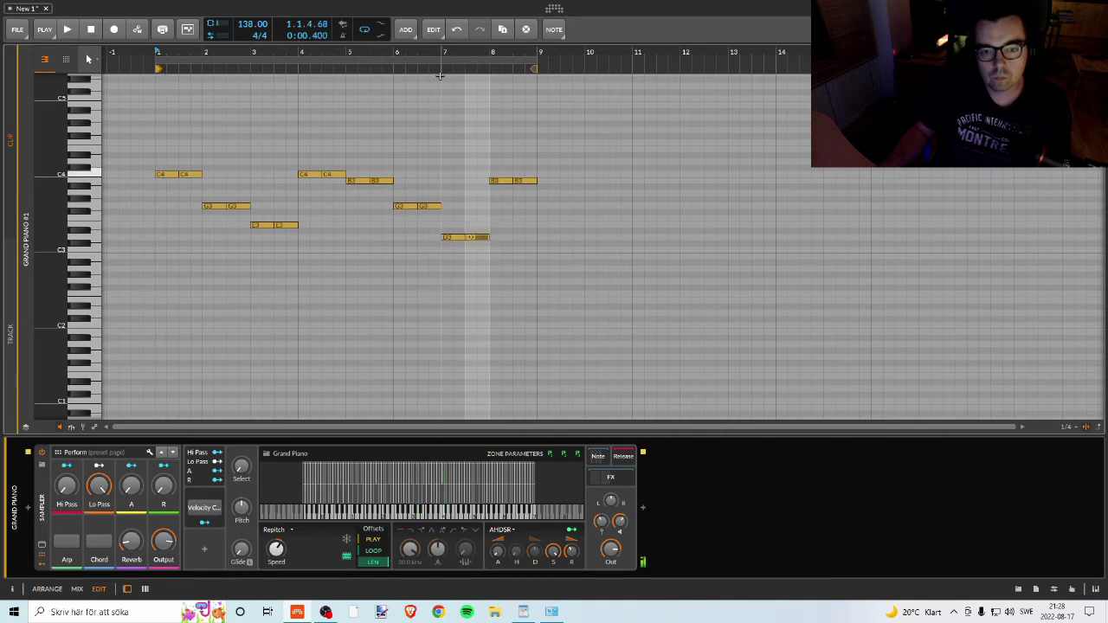
key(space)
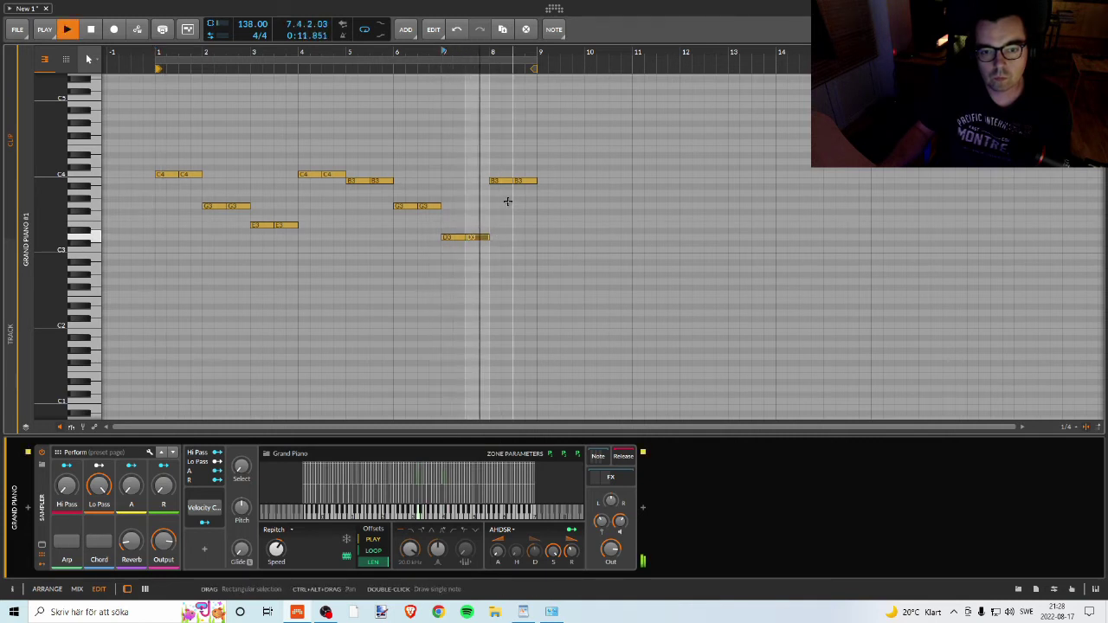
key(space)
- Lower both notes in bar 8 to G3 and play the whole melody from bar 1
double_click(500, 187)
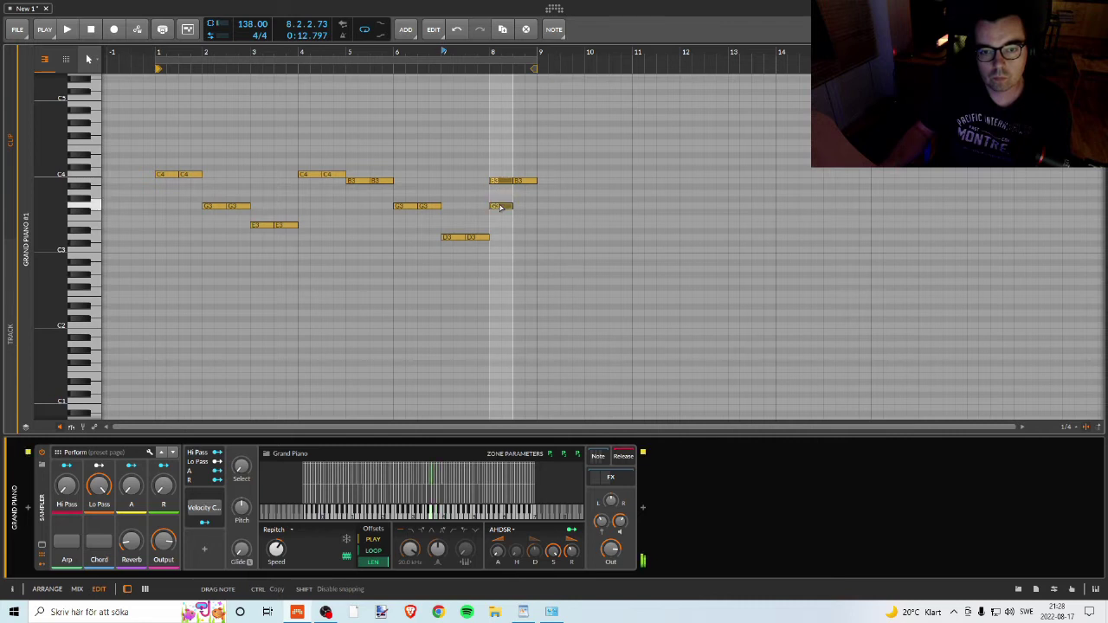
drag(526, 181, 526, 206)
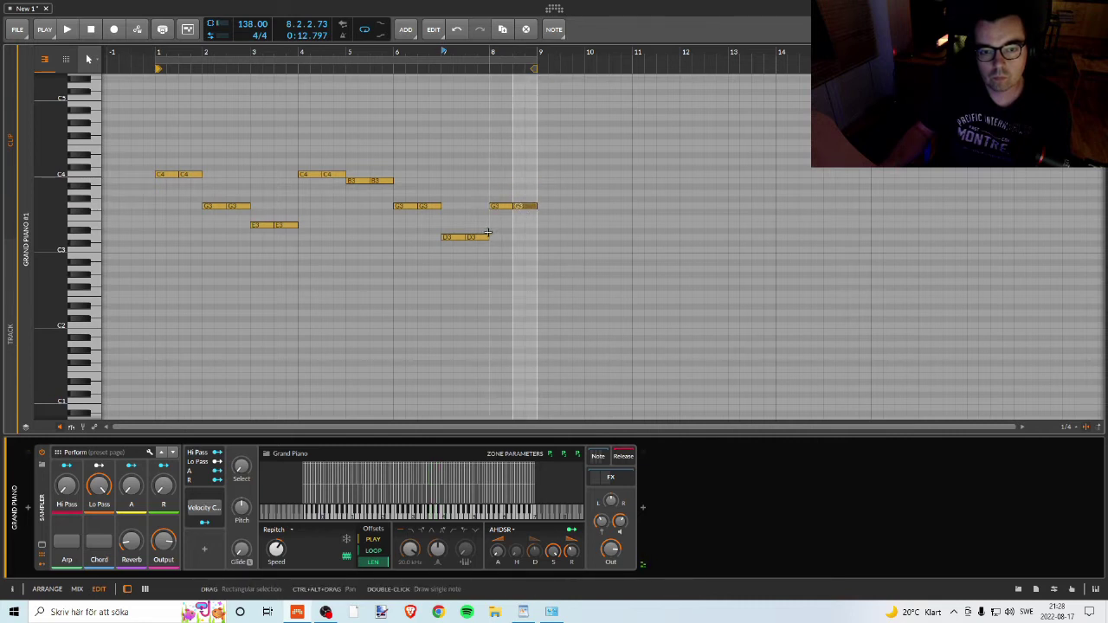
click(404, 208)
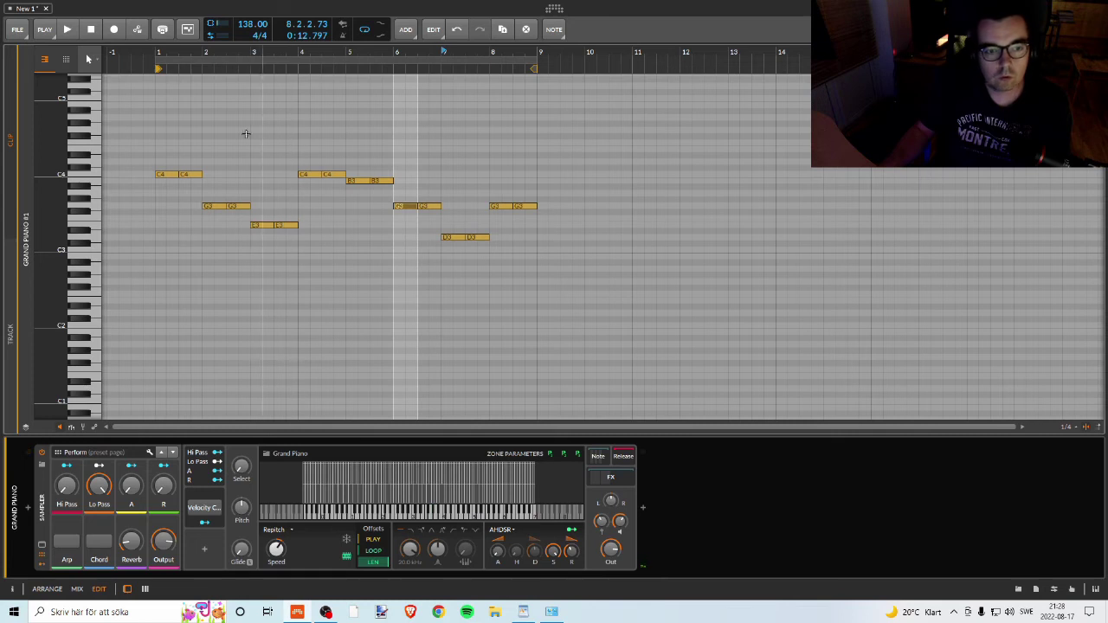
key(space)
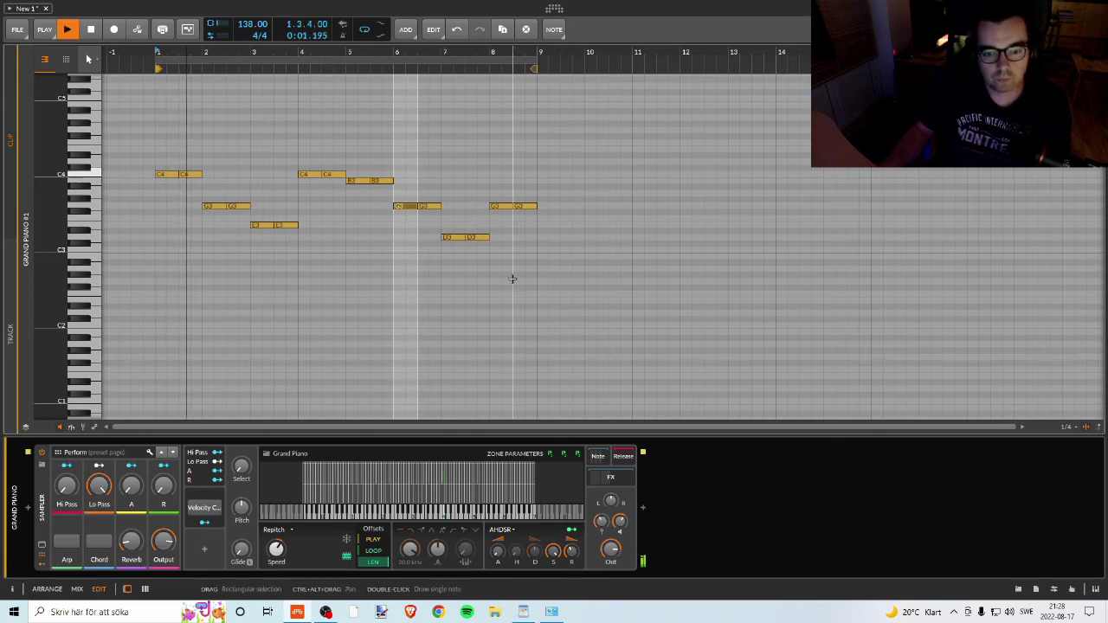
- Set the Sampler envelope's release to about 8.41 s and its sustain to about 87.5 % while the melody plays
drag(555, 559, 572, 513)
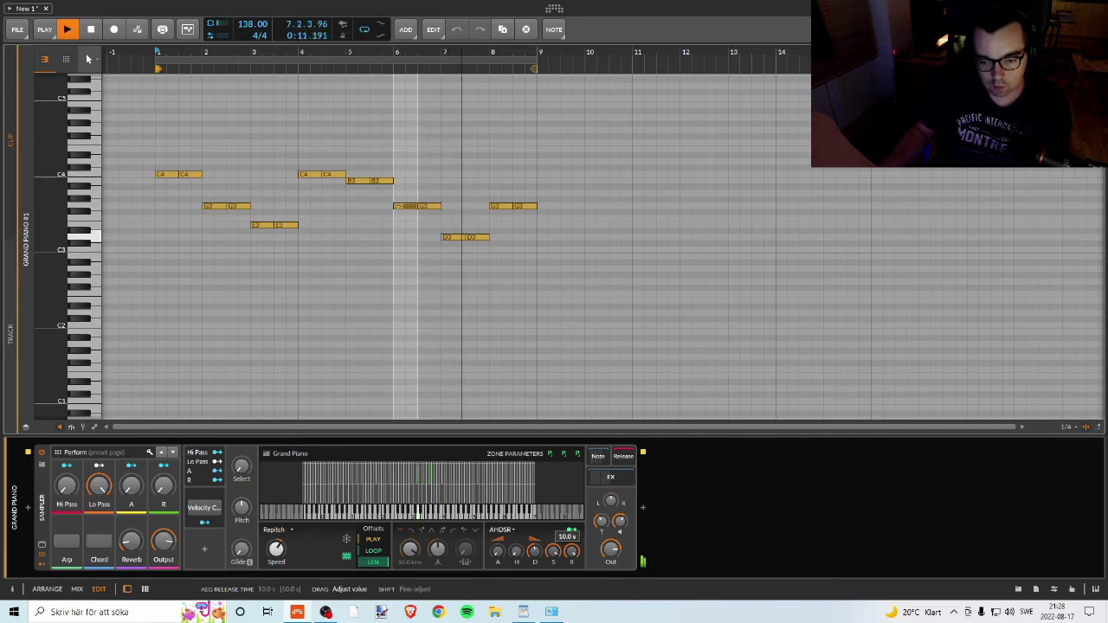
mouse_move(577, 563)
mouse_down()
mouse_move(576, 610)
mouse_move(571, 559)
mouse_up()
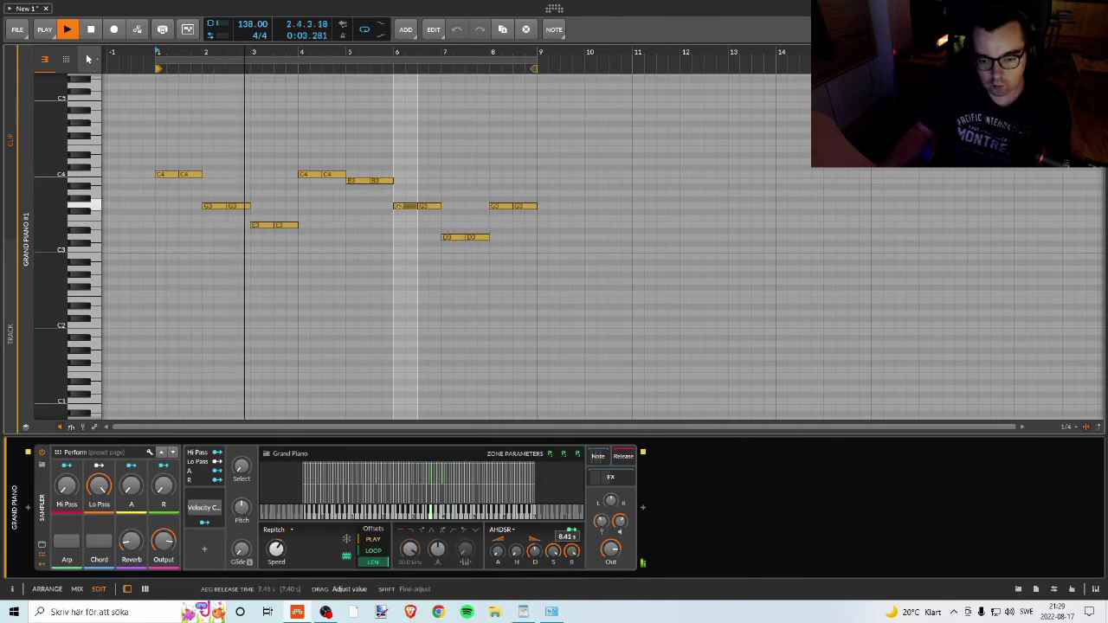
drag(553, 551, 553, 597)
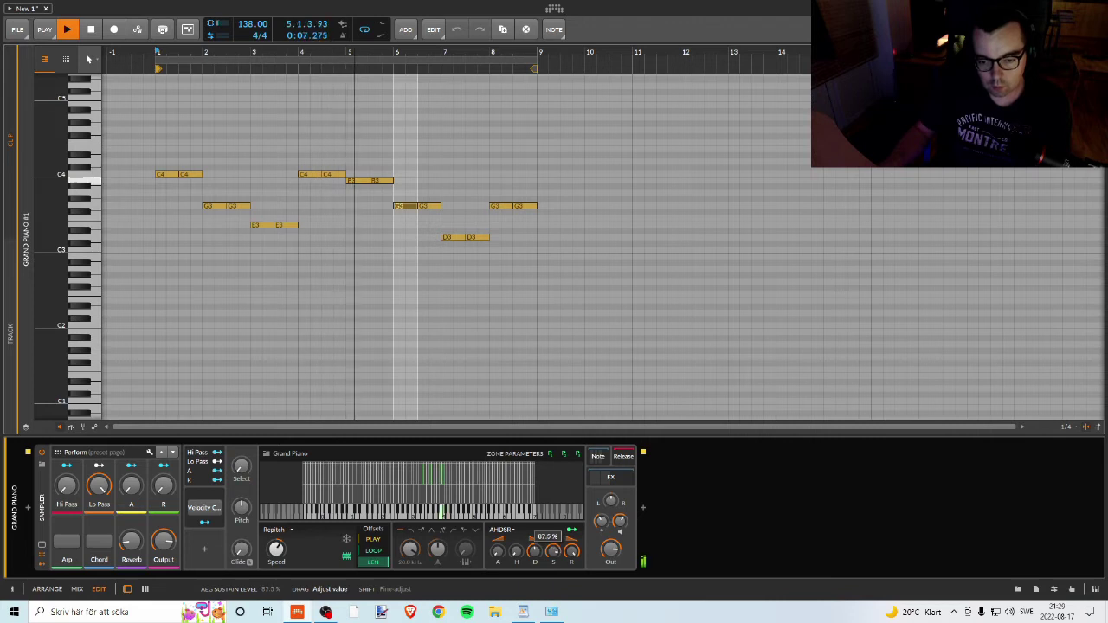
- Adjust the Sampler envelope's decay and attack, raise its hold to about 631 ms, and stop playback
mouse_move(536, 556)
mouse_down()
mouse_move(536, 524)
mouse_move(535, 575)
mouse_move(536, 527)
mouse_move(535, 558)
mouse_up()
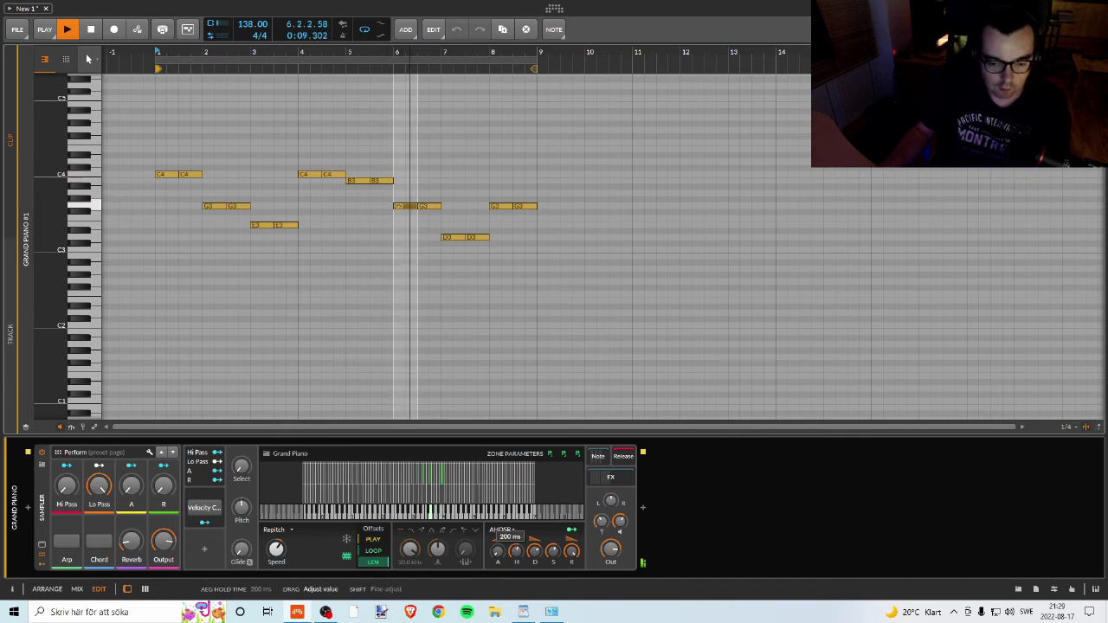
drag(516, 550, 516, 520)
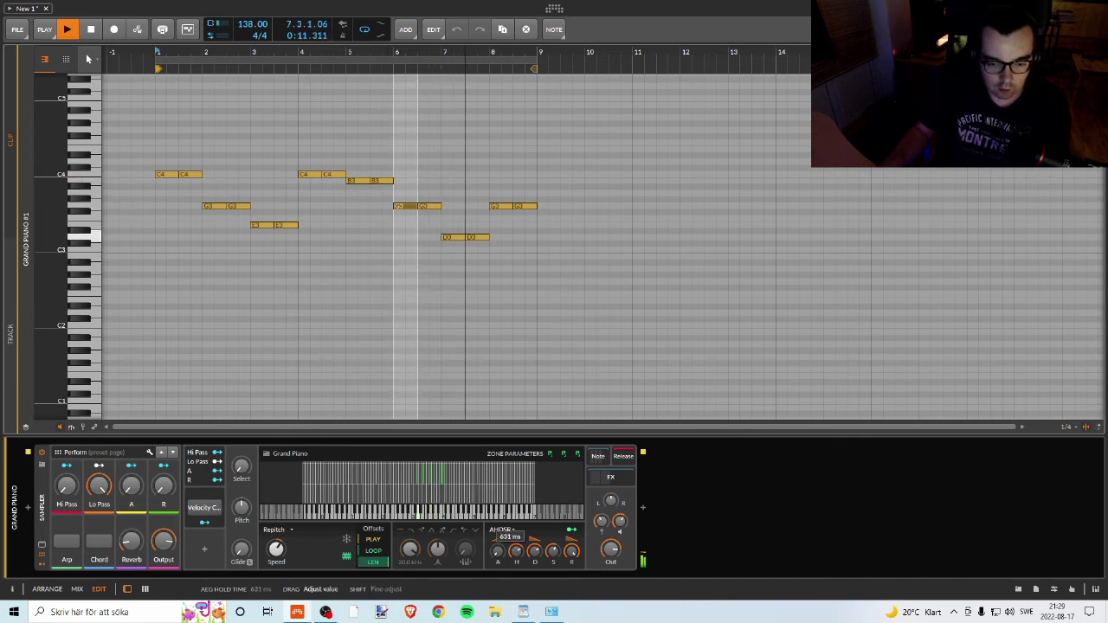
click(497, 550)
mouse_move(498, 550)
mouse_down()
mouse_move(497, 519)
mouse_move(499, 557)
mouse_up()
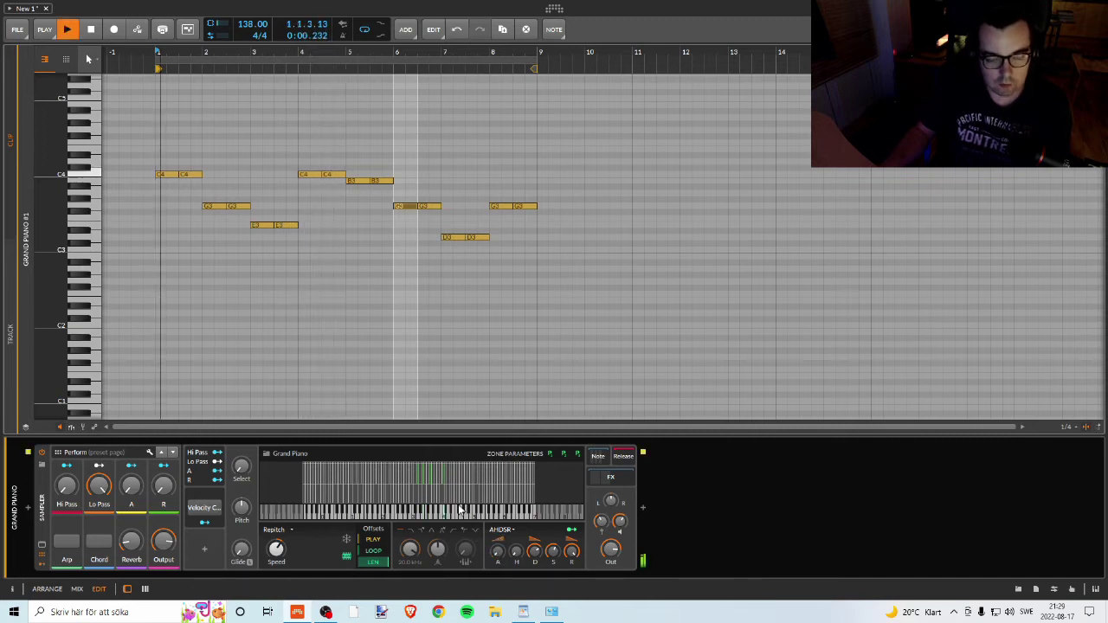
scroll(296, 260, up, 2)
scroll(320, 264, down, 2)
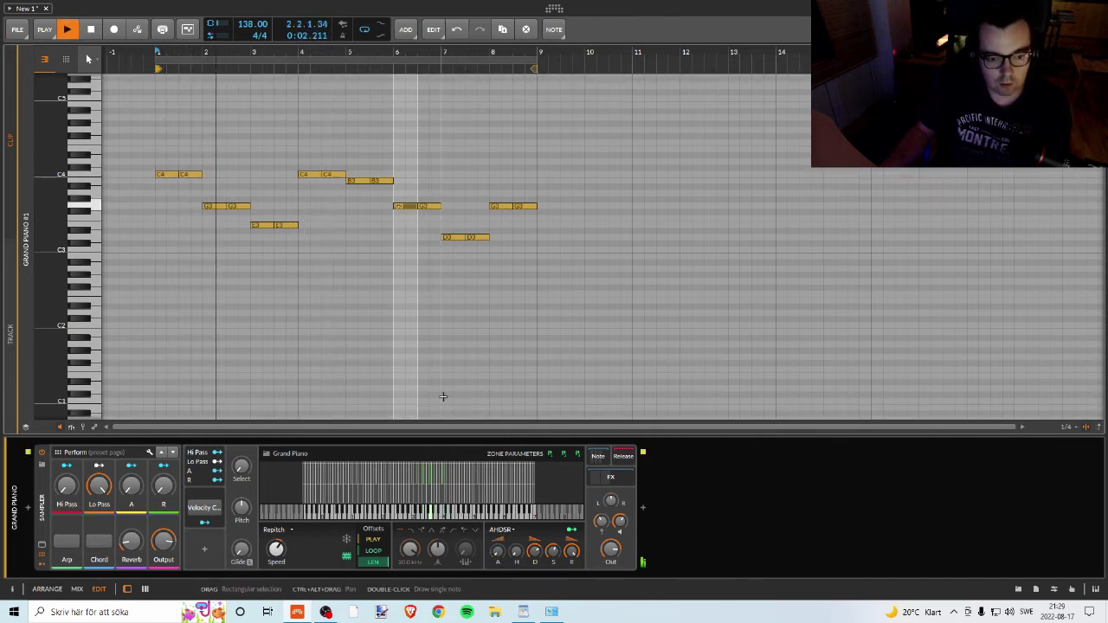
key(space)
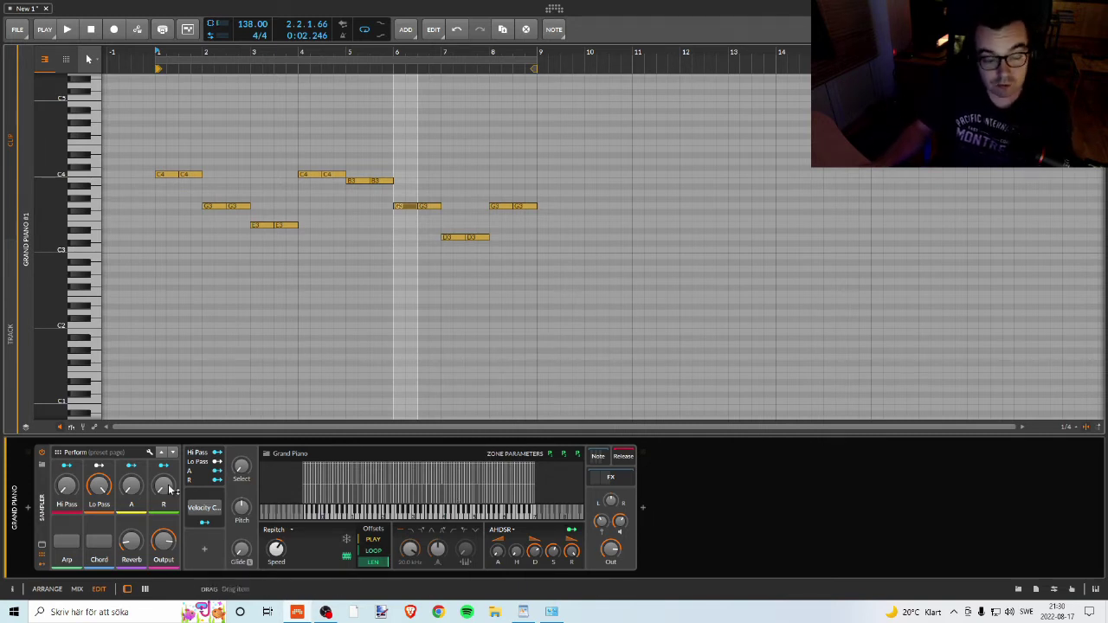
- Search all device types for "comp" and insert the Bitwig Compressor in front of the Sampler
click(31, 511)
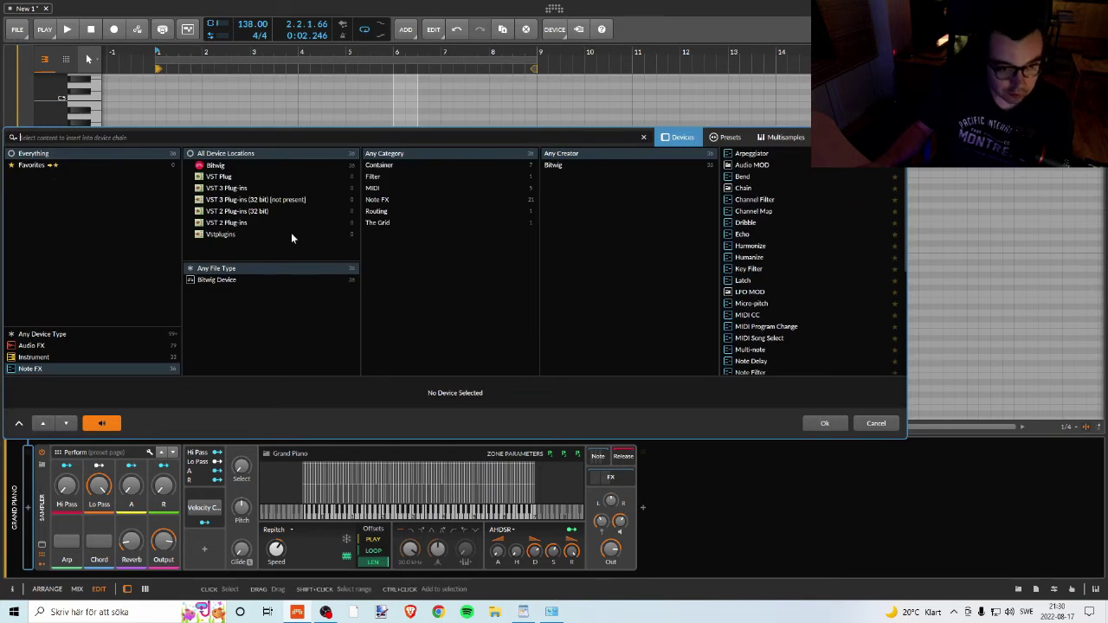
text(c)
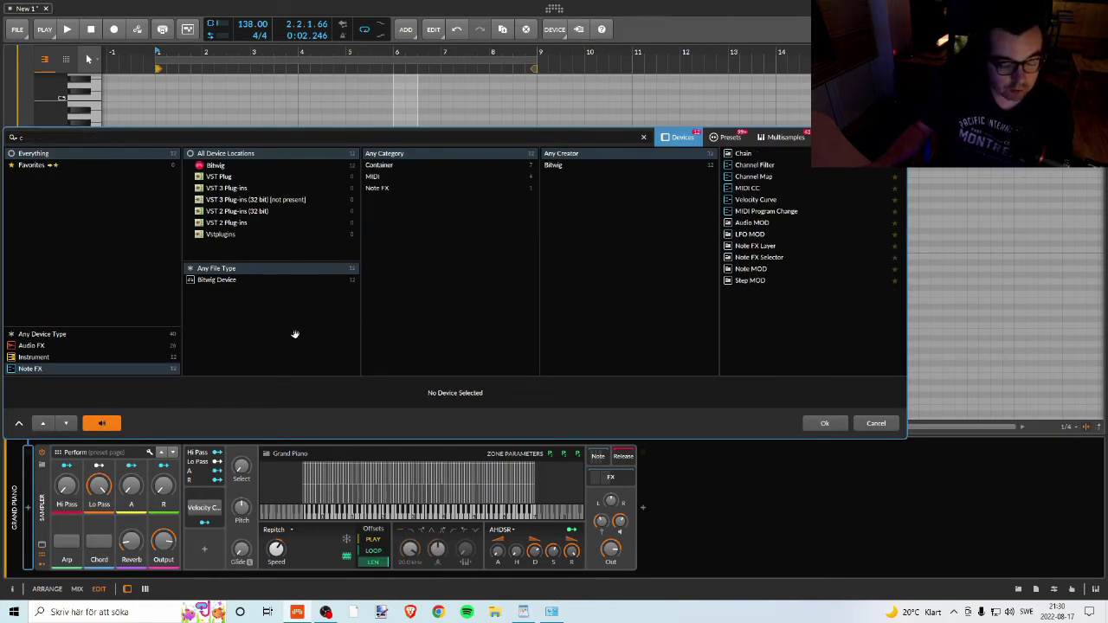
click(523, 611)
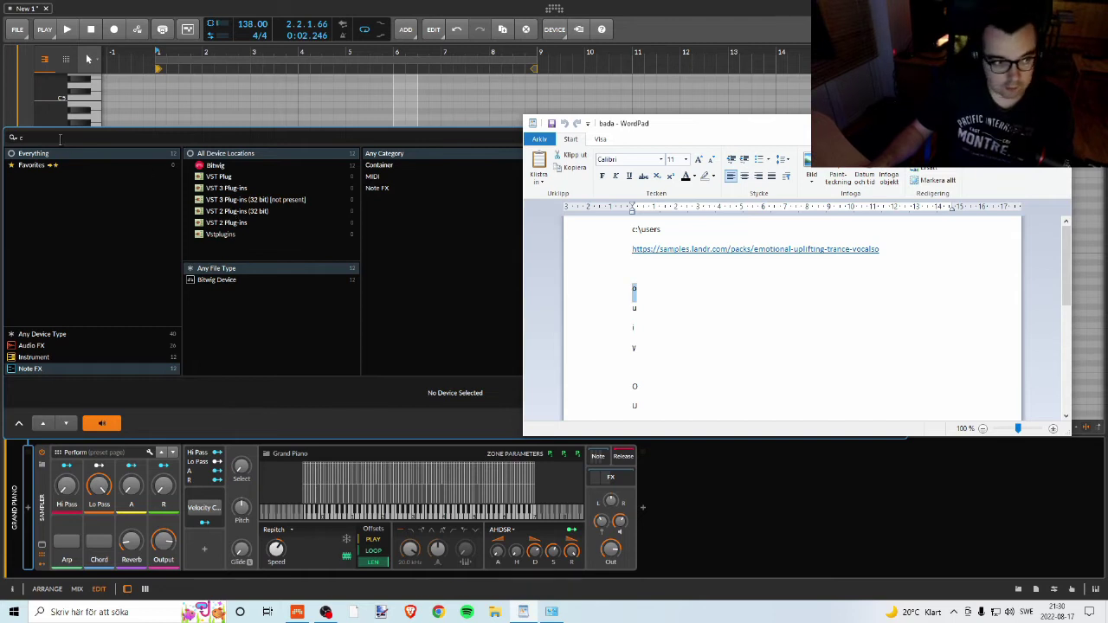
click(145, 149)
text(omp)
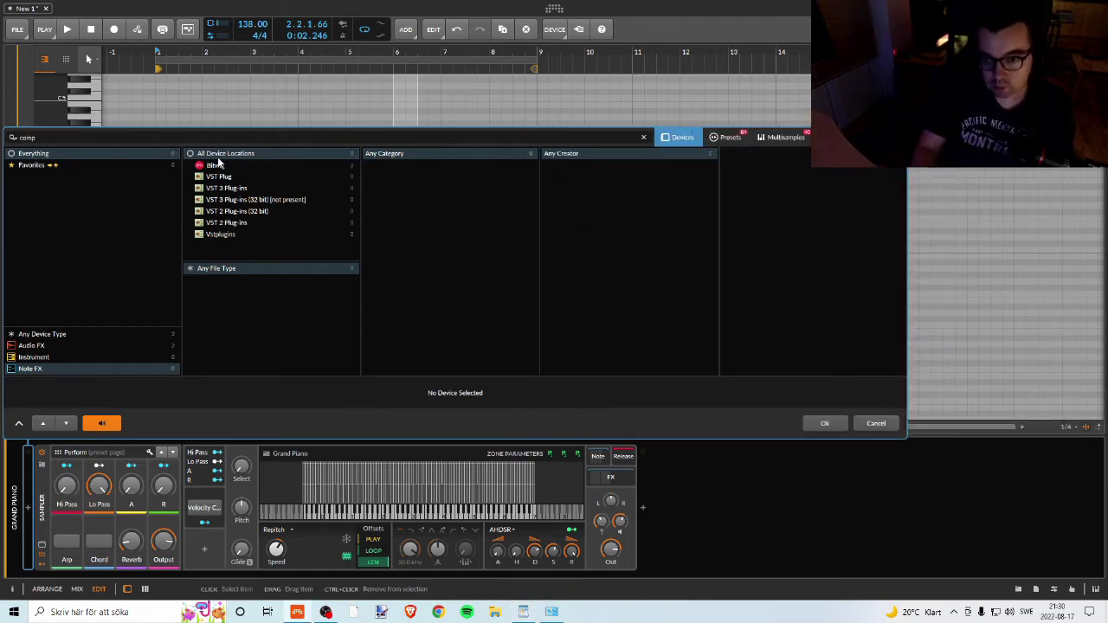
click(59, 336)
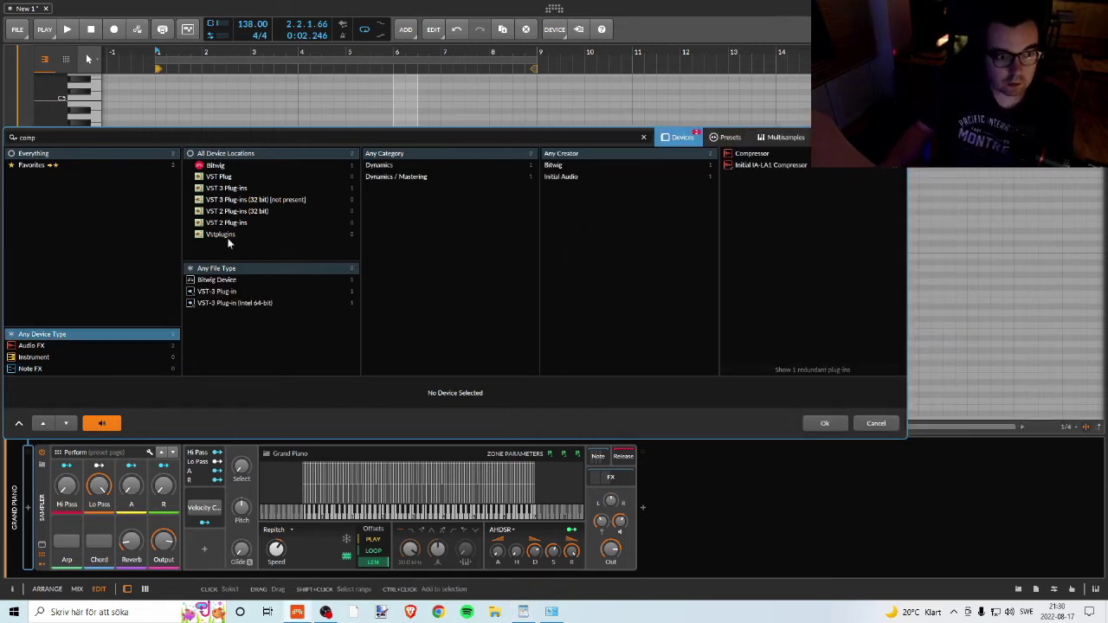
click(753, 153)
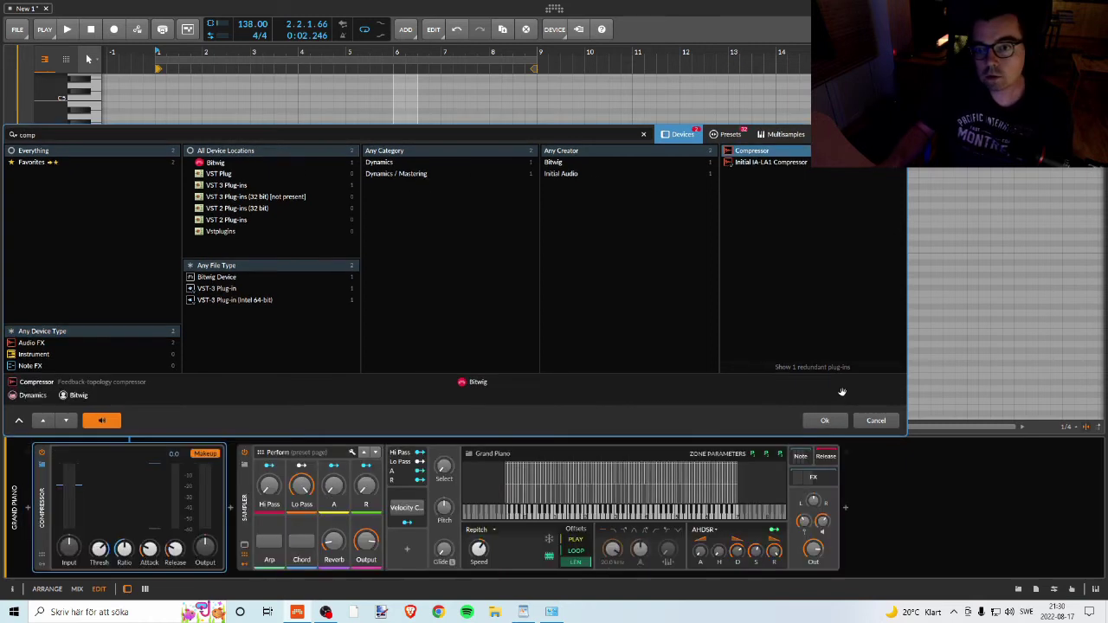
click(827, 421)
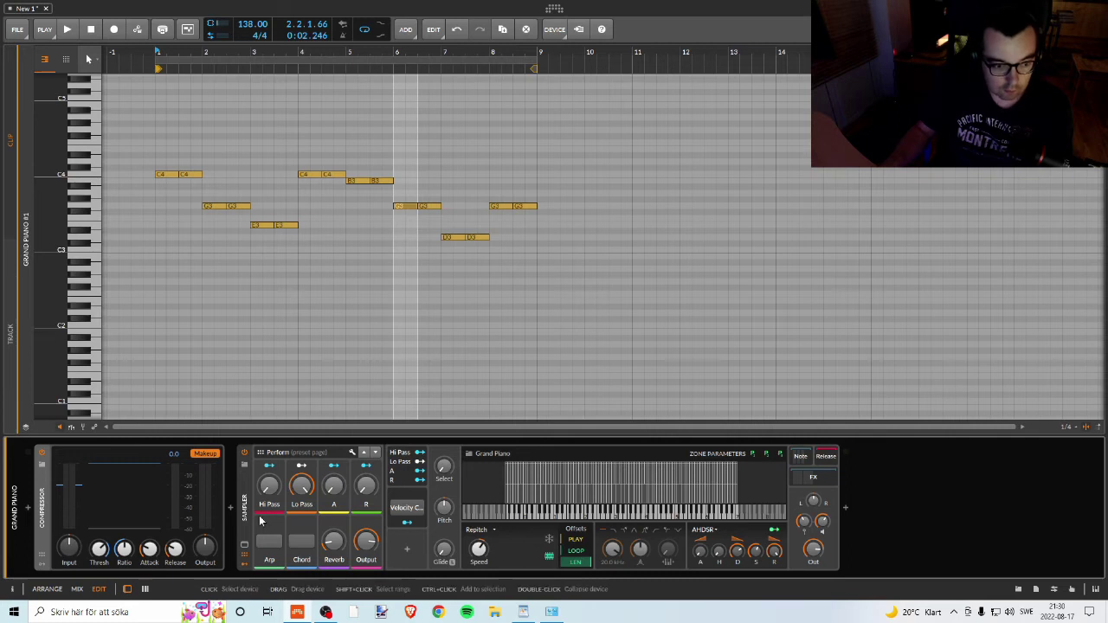
- Play the melody while raising the Compressor's output to about +3.0 dB and its input gain to about +8.6 dB, and stop playback
key(space)
drag(205, 547, 205, 536)
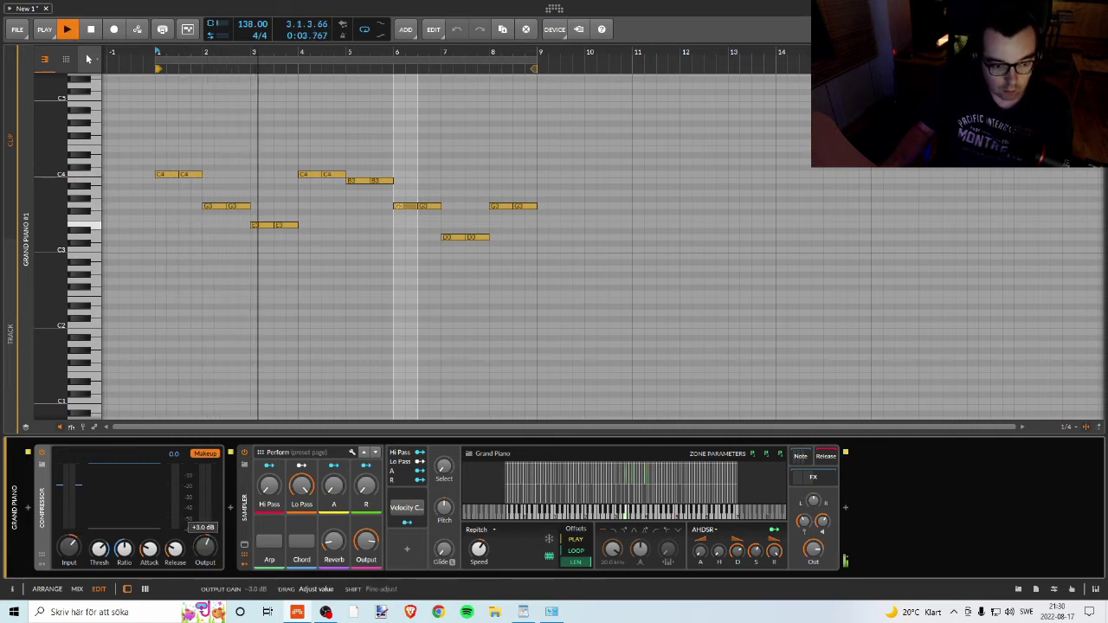
drag(68, 547, 68, 532)
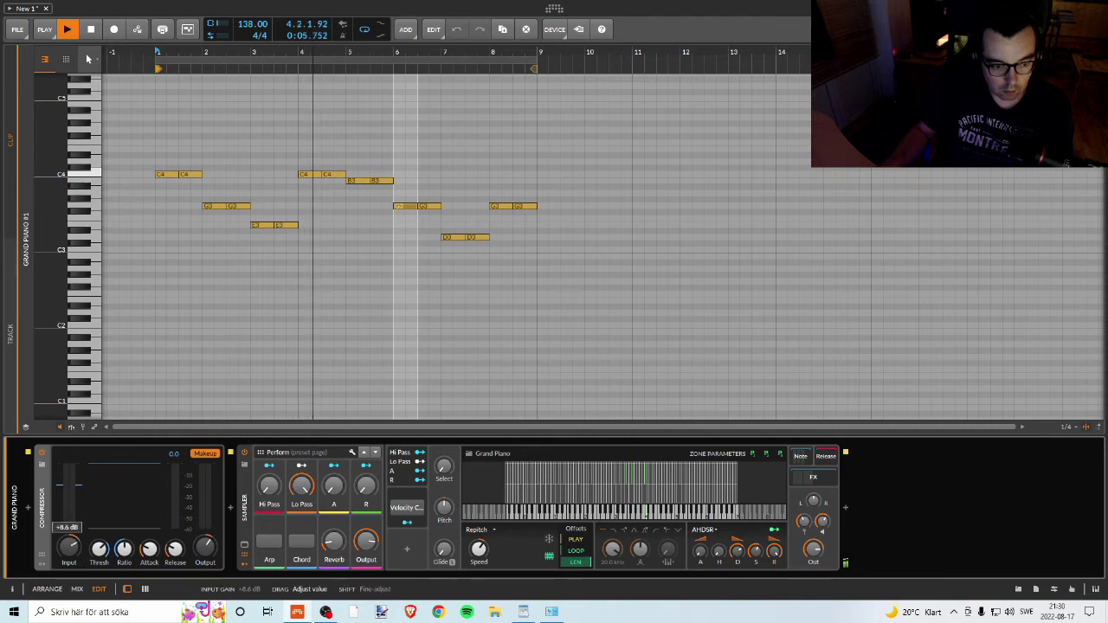
key(space)
- Move the Compressor behind the Sampler and try different input gain amounts while the melody plays
drag(43, 511, 237, 511)
drag(833, 497, 842, 504)
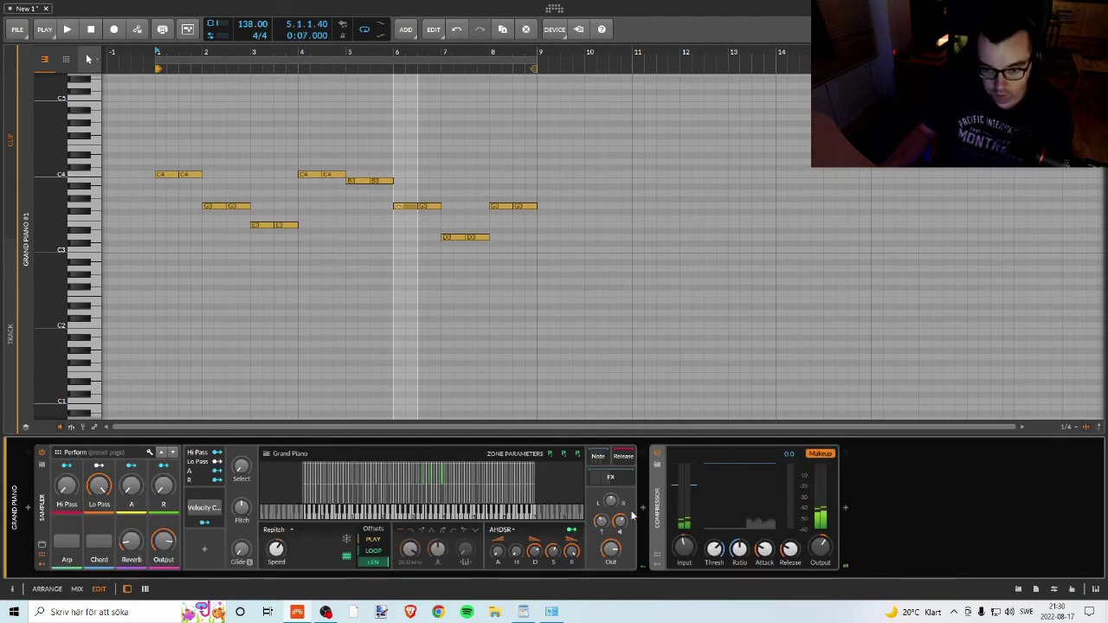
key(space)
drag(690, 556, 690, 535)
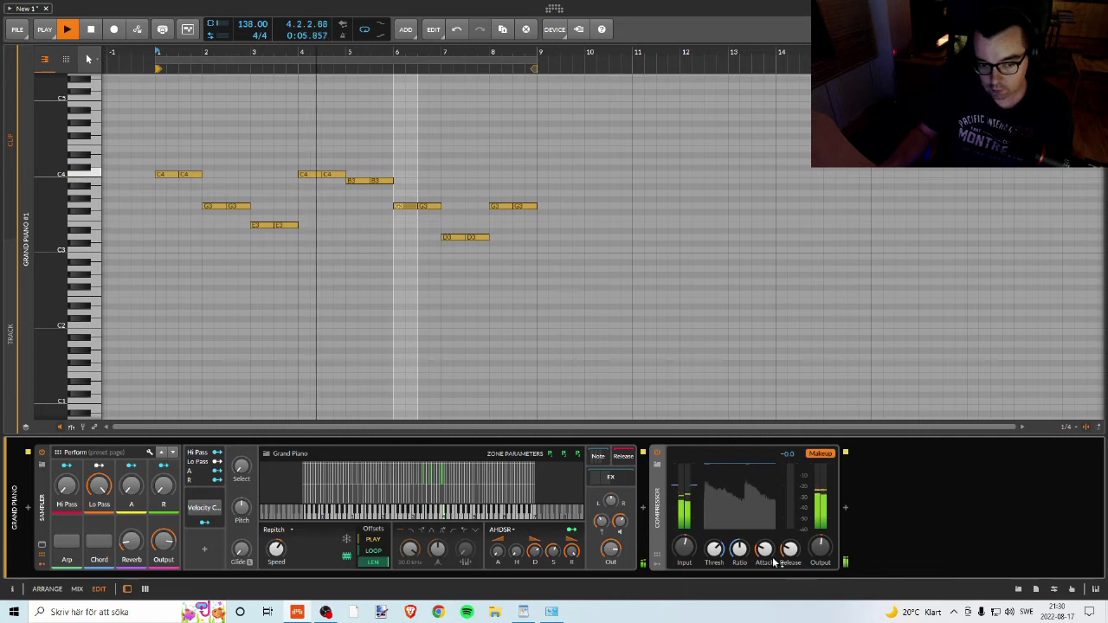
drag(683, 547, 684, 553)
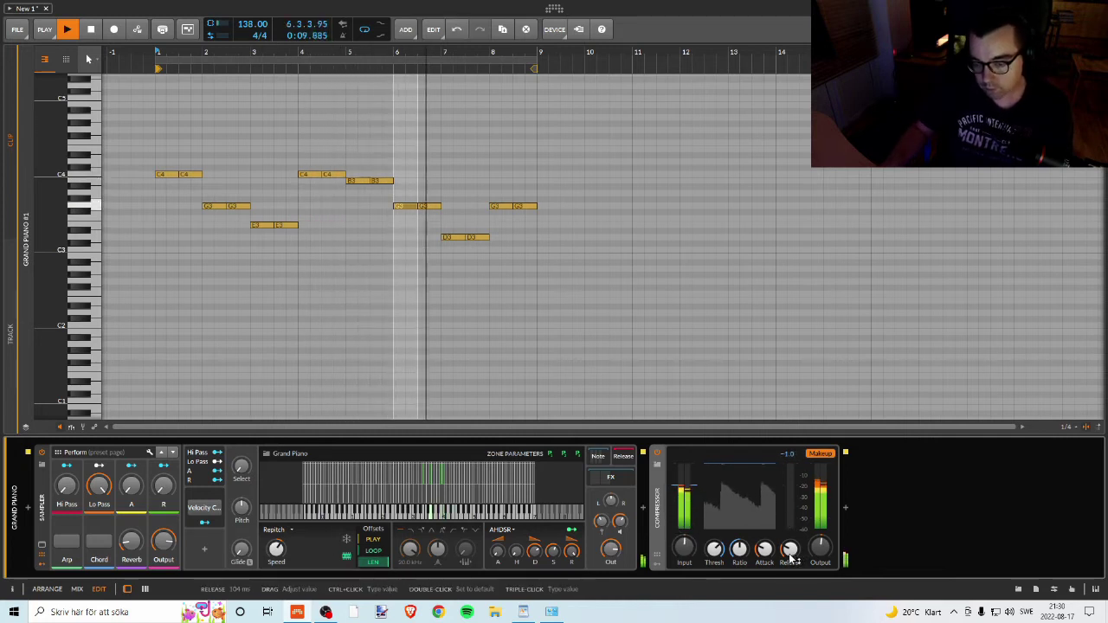
key(space)
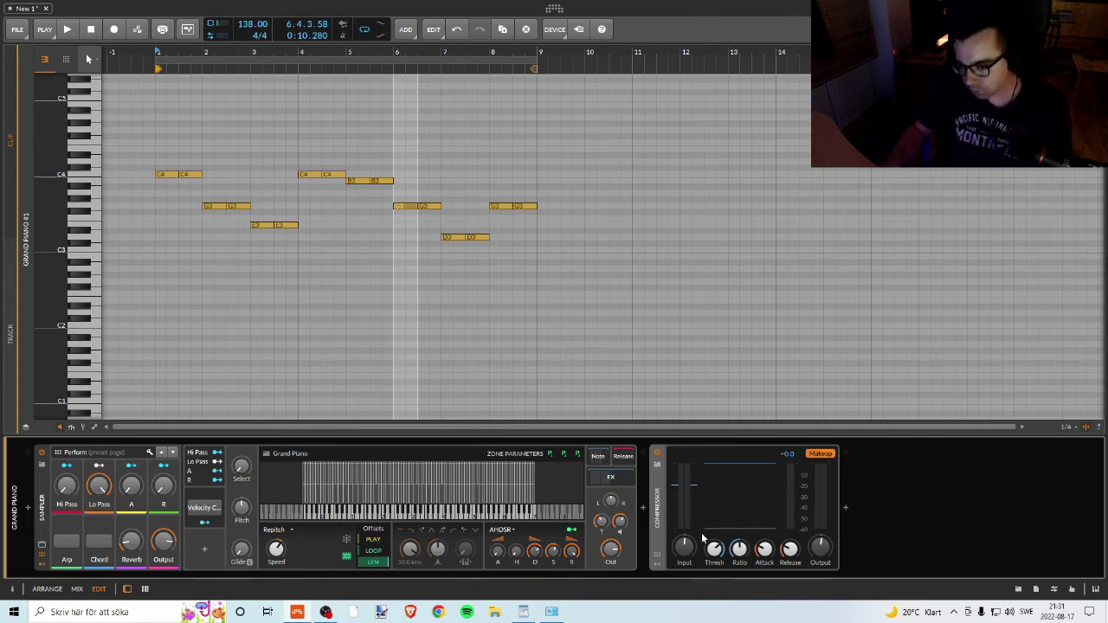
- Replace the Compressor behind the Sampler with the Initial IA-LA1 Compressor from the favorite devices
key(Delete)
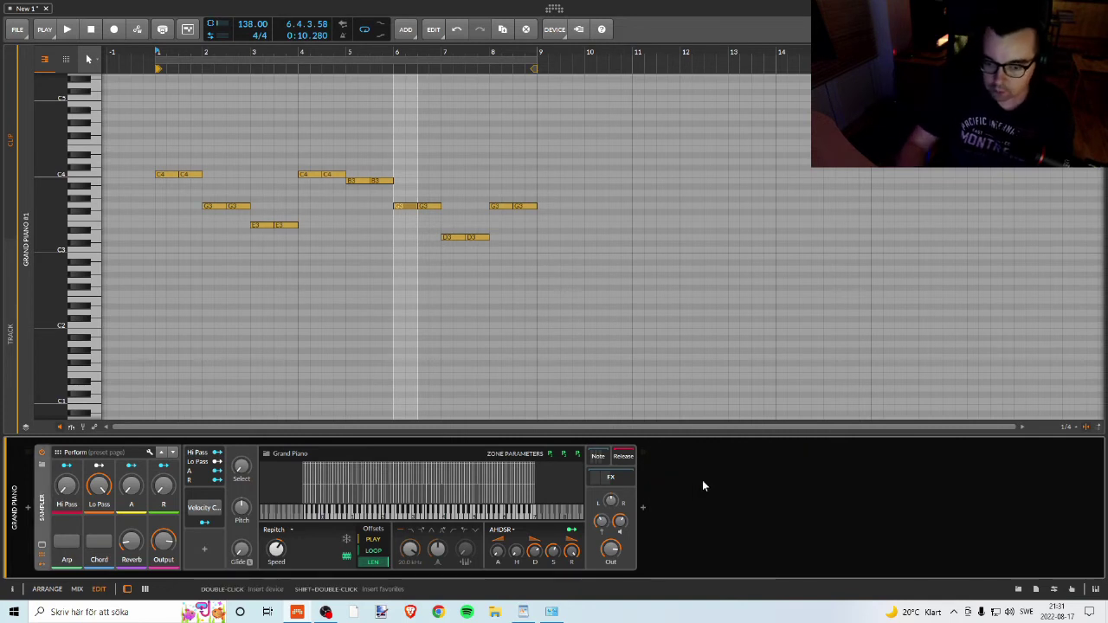
click(643, 508)
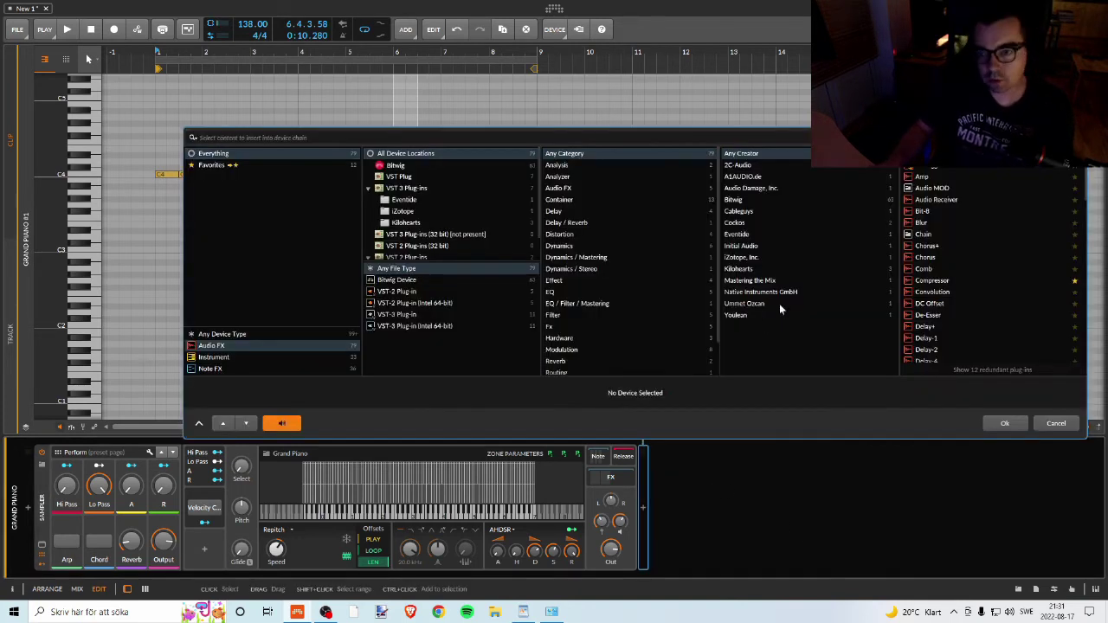
click(221, 336)
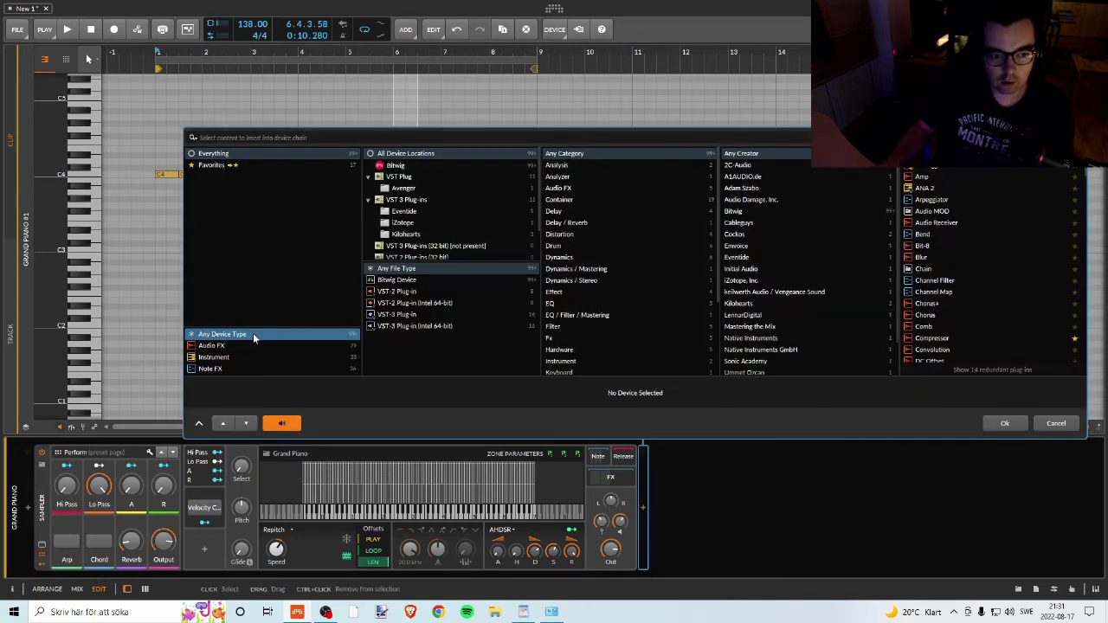
scroll(965, 251, down, 15)
drag(1086, 236, 1088, 236)
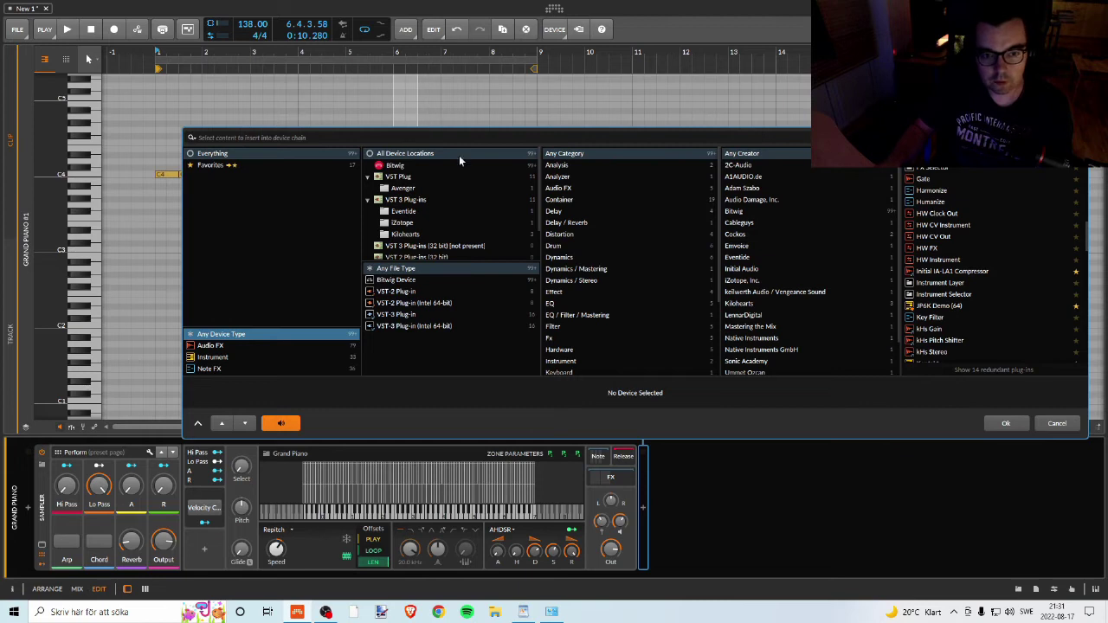
click(215, 164)
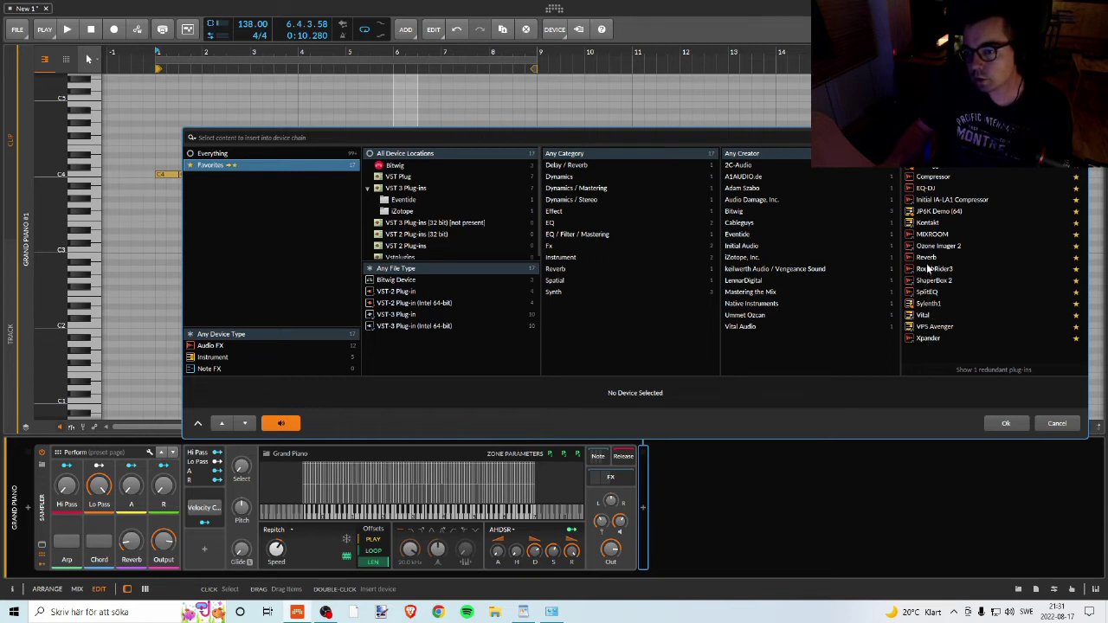
double_click(943, 201)
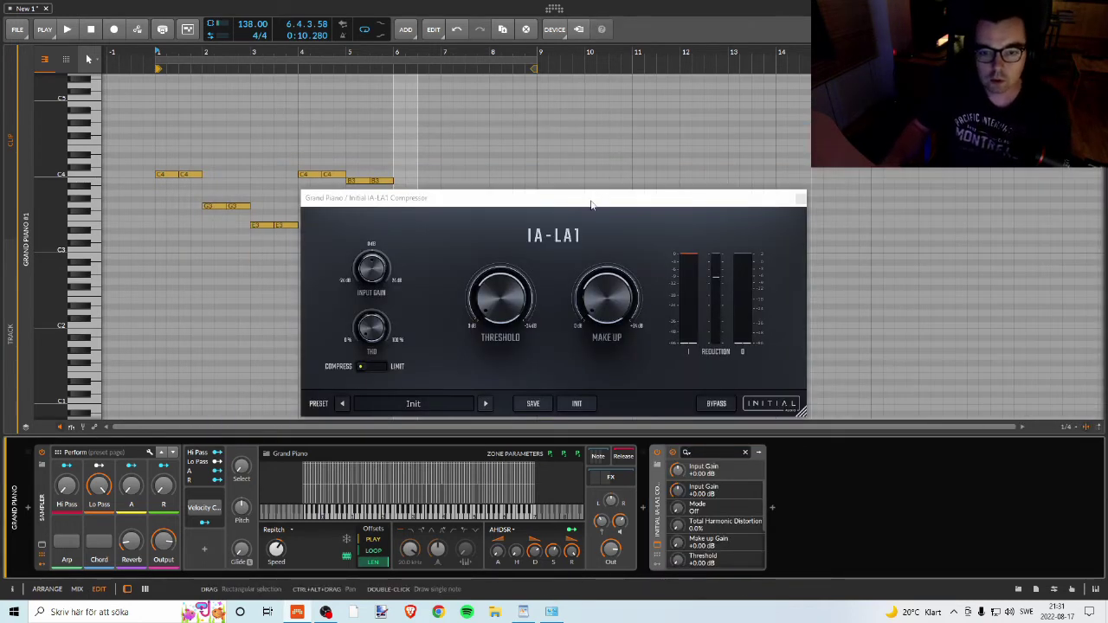
drag(591, 205, 615, 159)
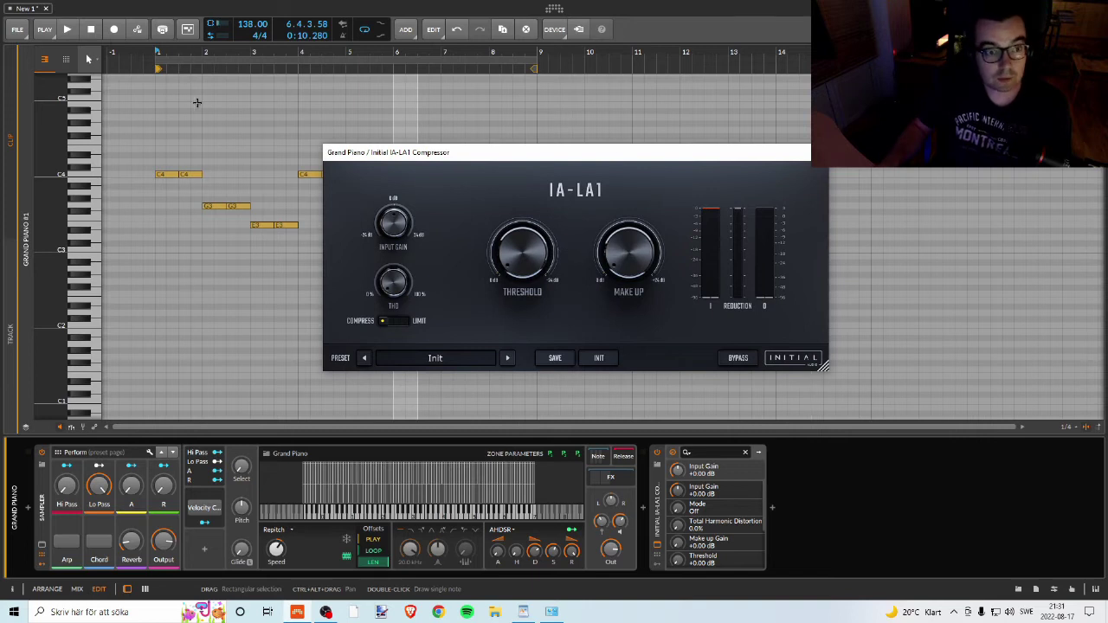
- Play the melody and set the IA-LA1's threshold to about -5.60 dB and its input gain to about +5.60 dB
key(space)
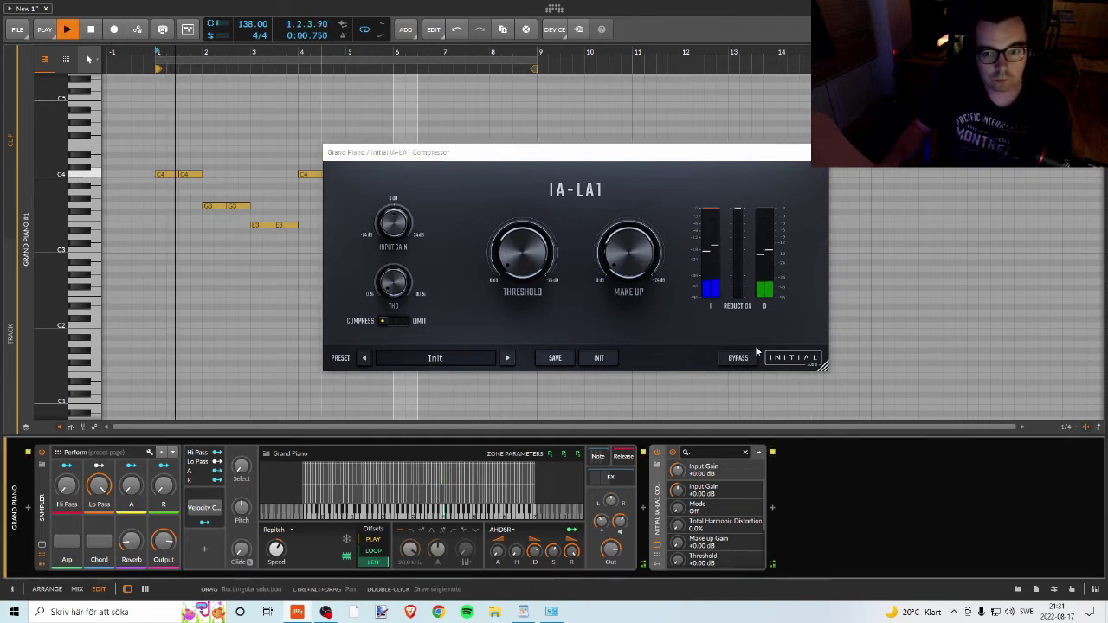
drag(528, 251, 528, 254)
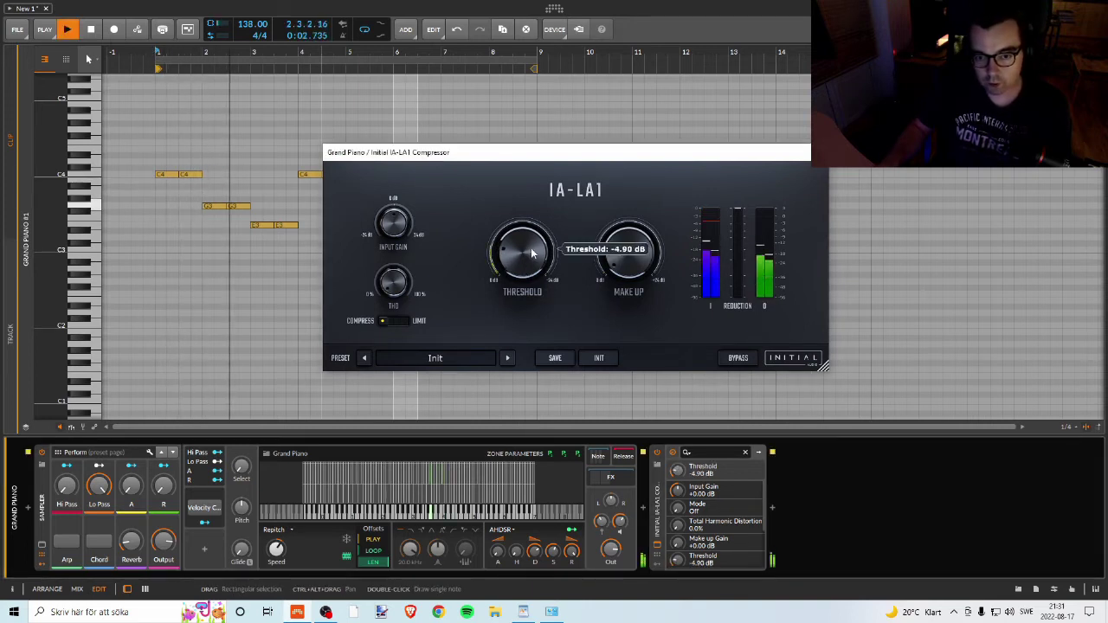
drag(394, 227, 399, 222)
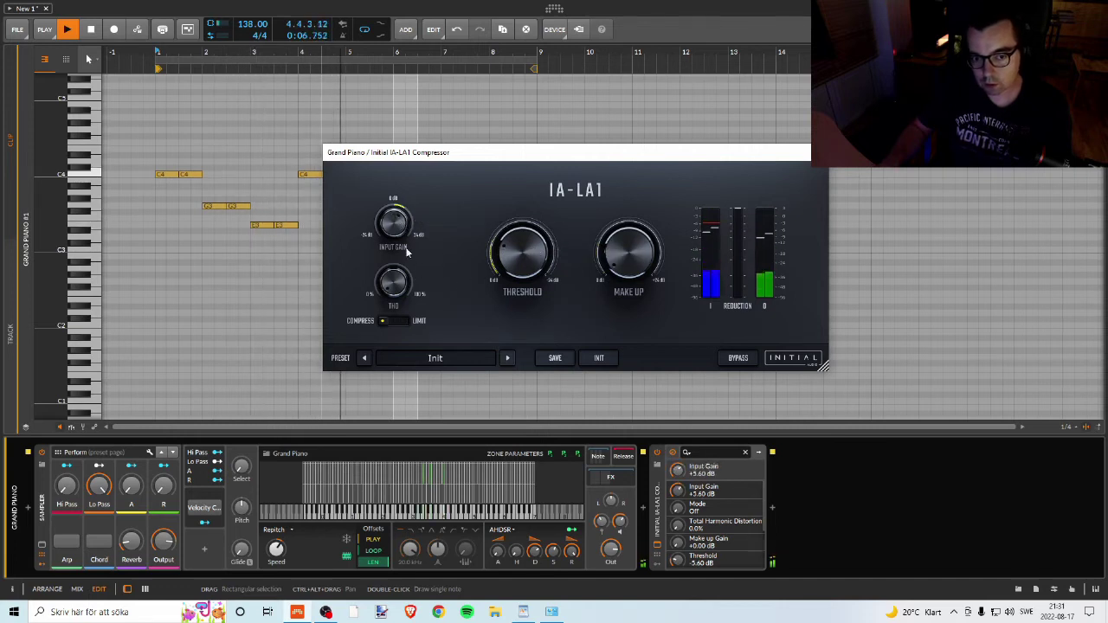
- Try the IA-LA1's limit mode, return it to compress, and set total harmonic distortion to about 59.8 % and input gain to about +4.90 dB
click(385, 320)
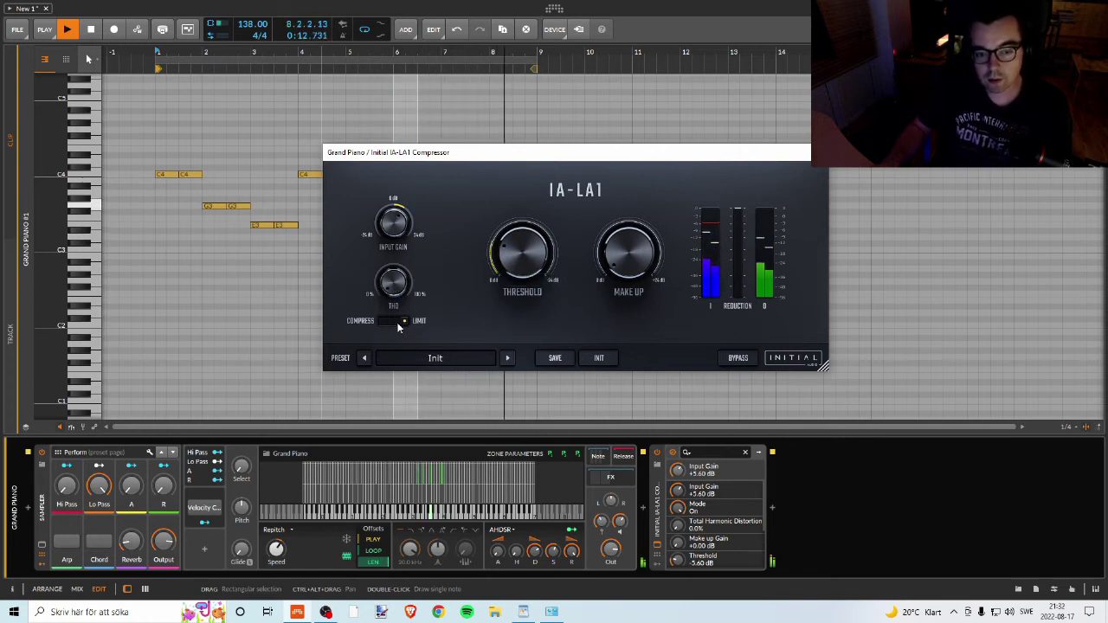
drag(394, 283, 404, 233)
scroll(403, 228, up, 6)
click(400, 320)
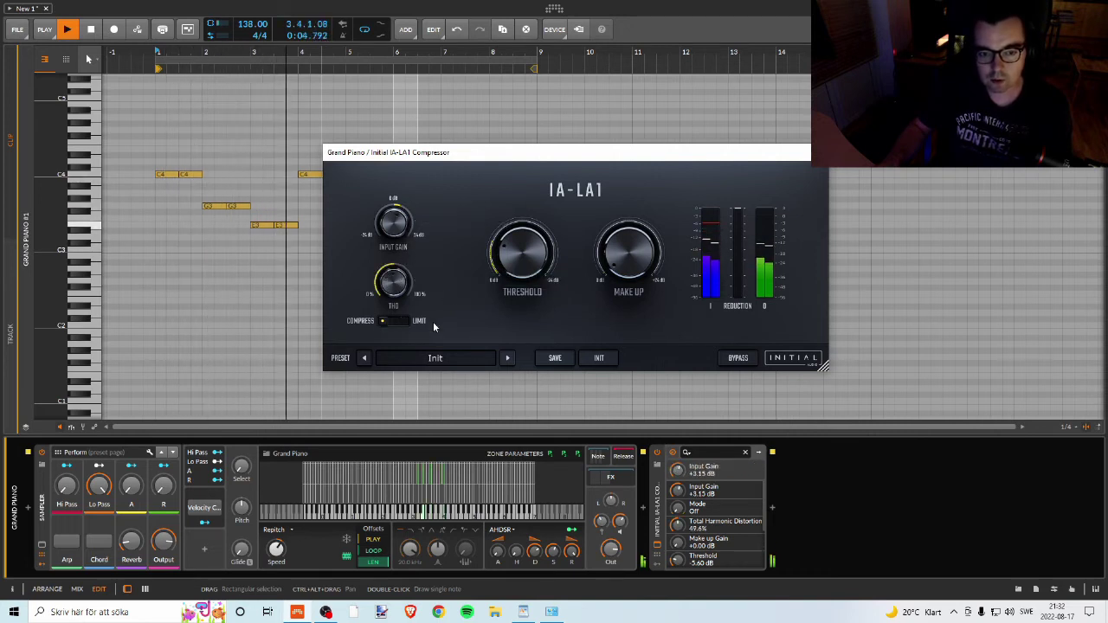
scroll(394, 281, up, 2)
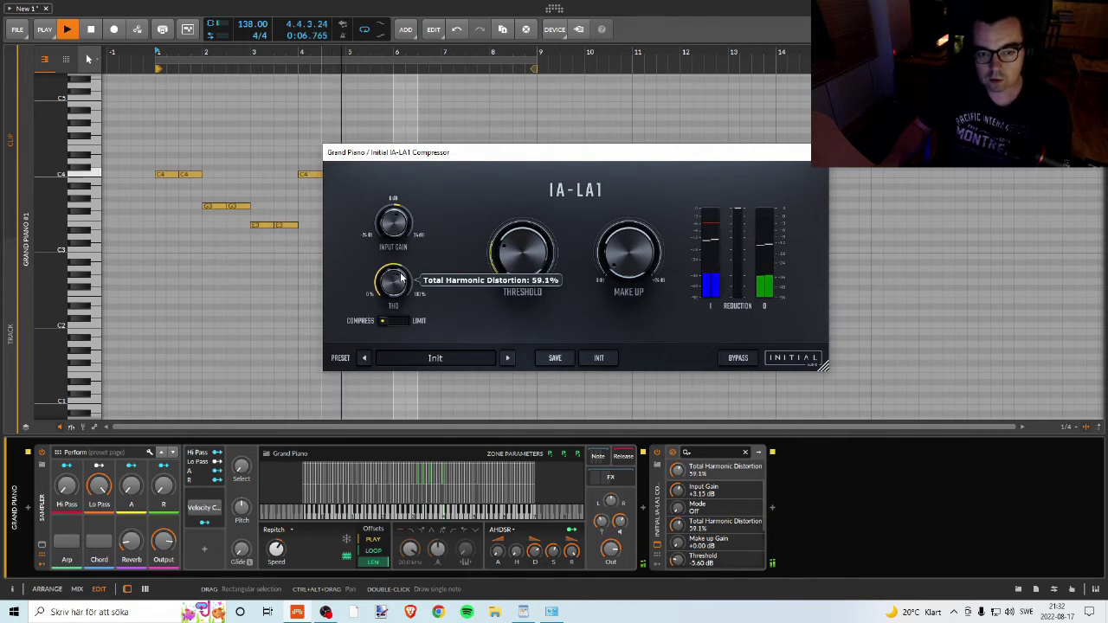
scroll(402, 224, up, 6)
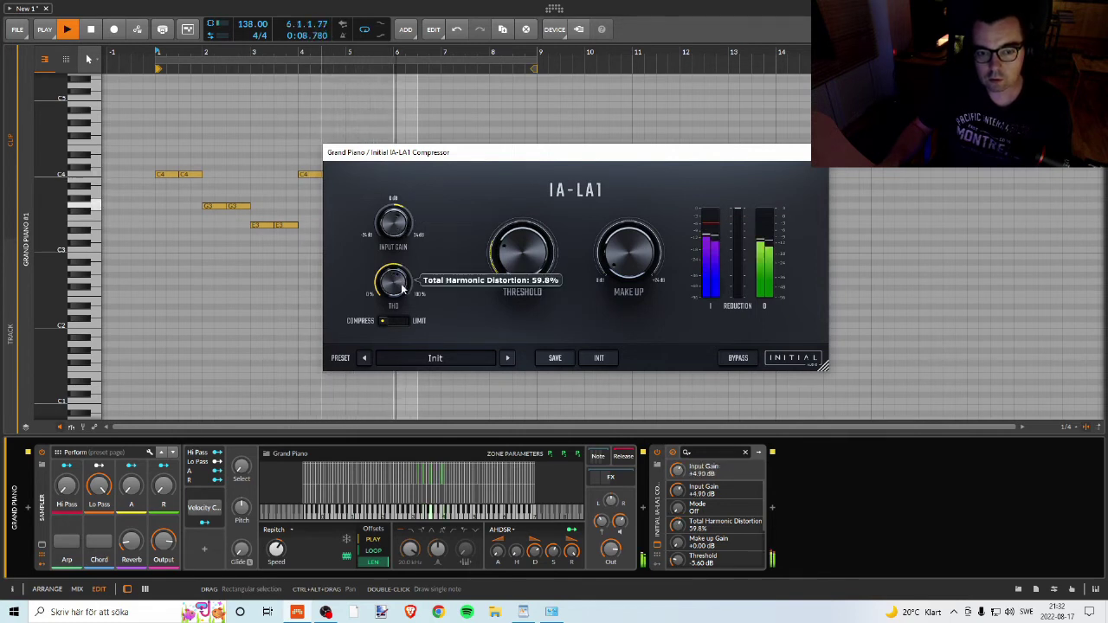
- Adjust the IA-LA1's threshold to about -3.68 dB while the melody keeps playing
scroll(523, 260, down, 5)
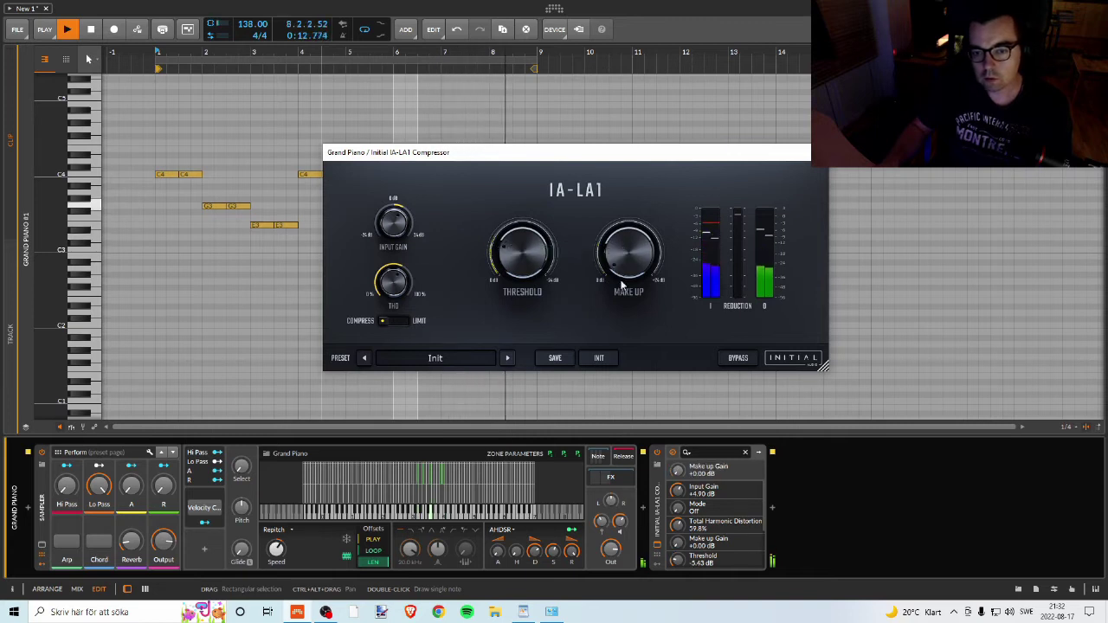
scroll(534, 264, up, 1)
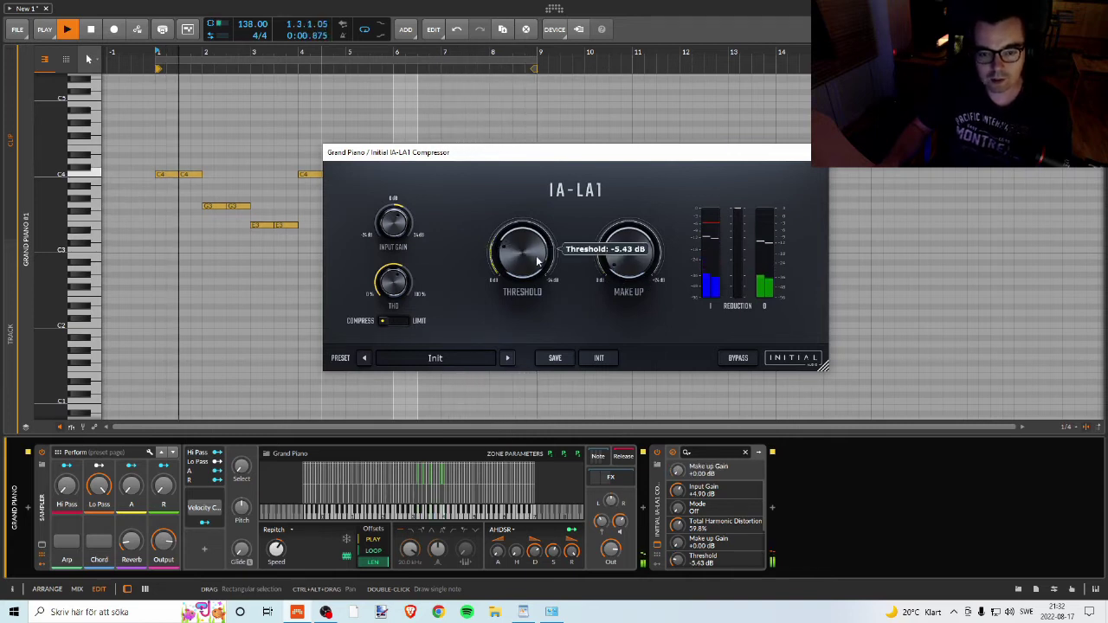
scroll(534, 266, up, 2)
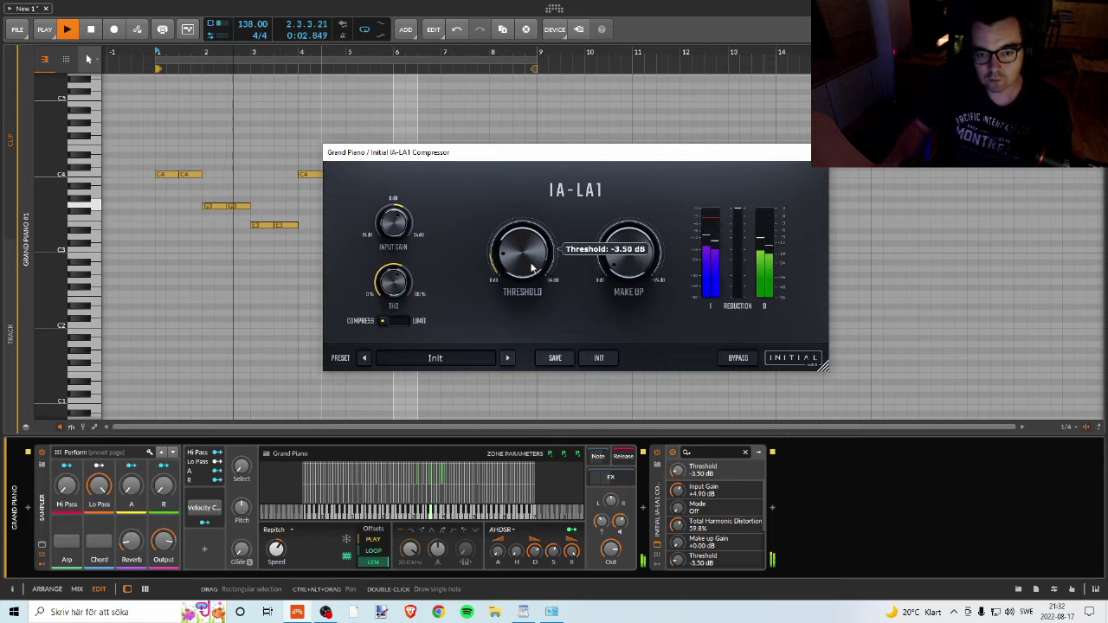
scroll(533, 266, up, 1)
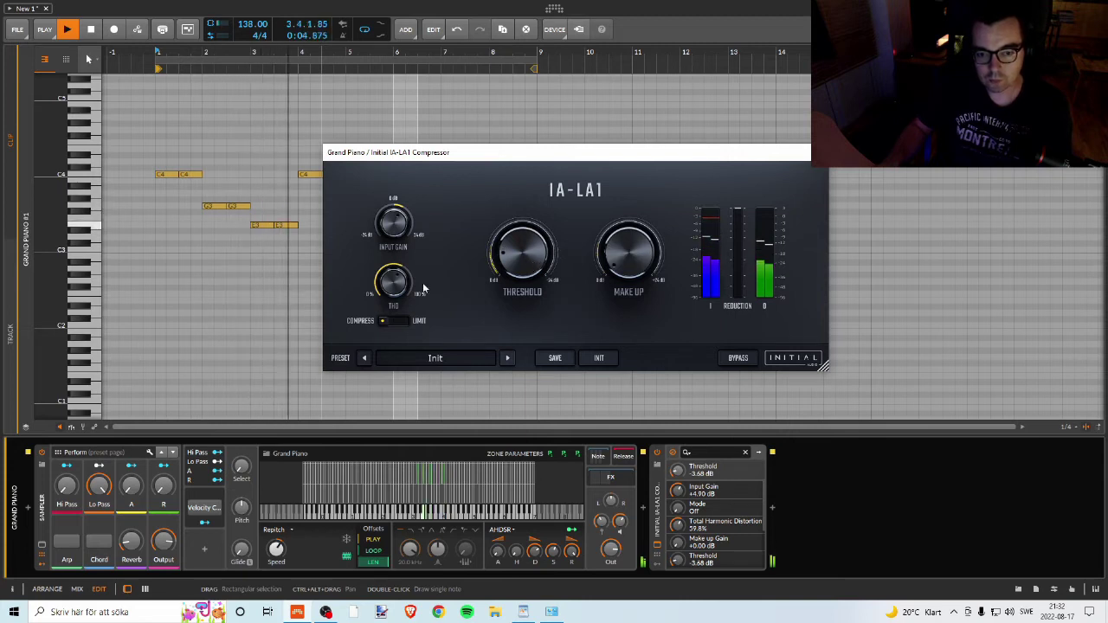
- Lower the IA-LA1's input gain to about +1.75 dB and its total harmonic distortion to about 37.9 %
scroll(401, 285, down, 1)
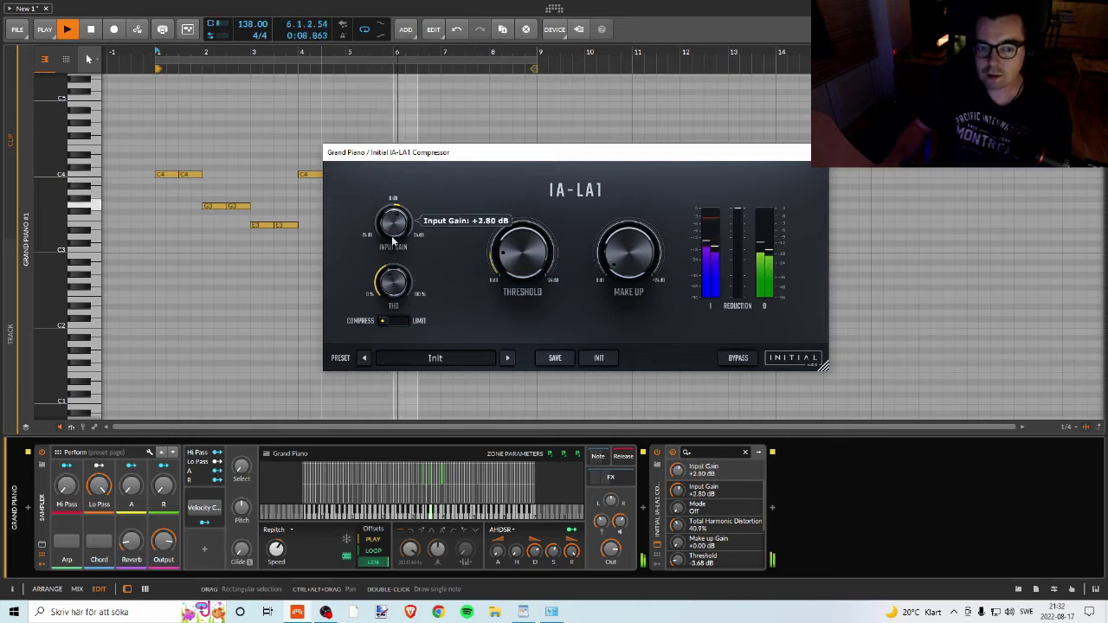
scroll(394, 293, down, 1)
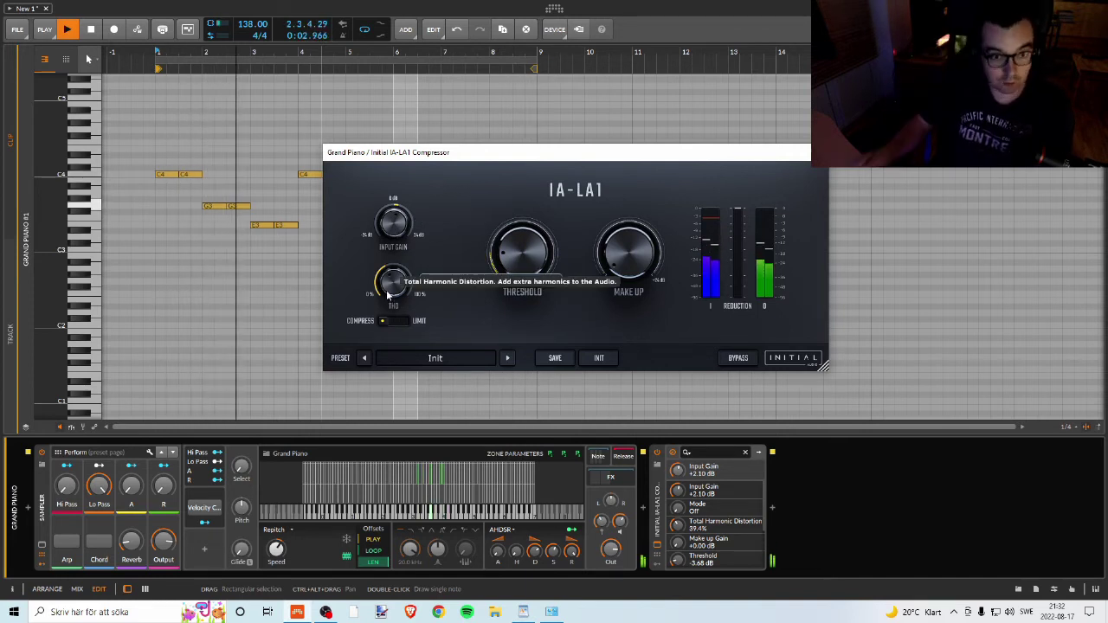
drag(533, 152, 669, 152)
scroll(531, 227, down, 2)
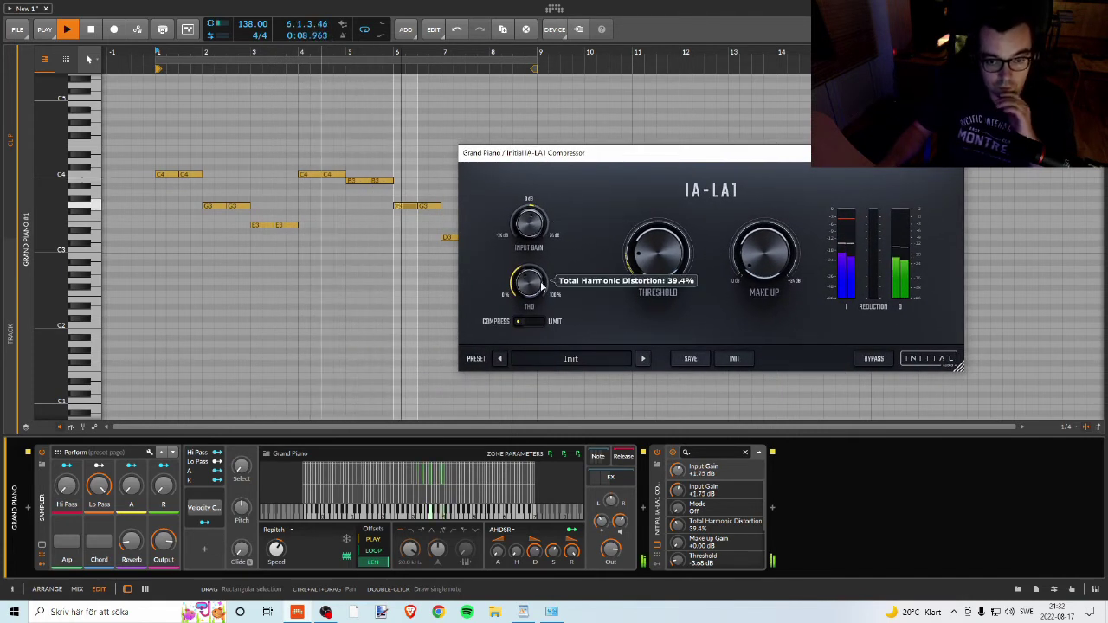
scroll(533, 287, down, 1)
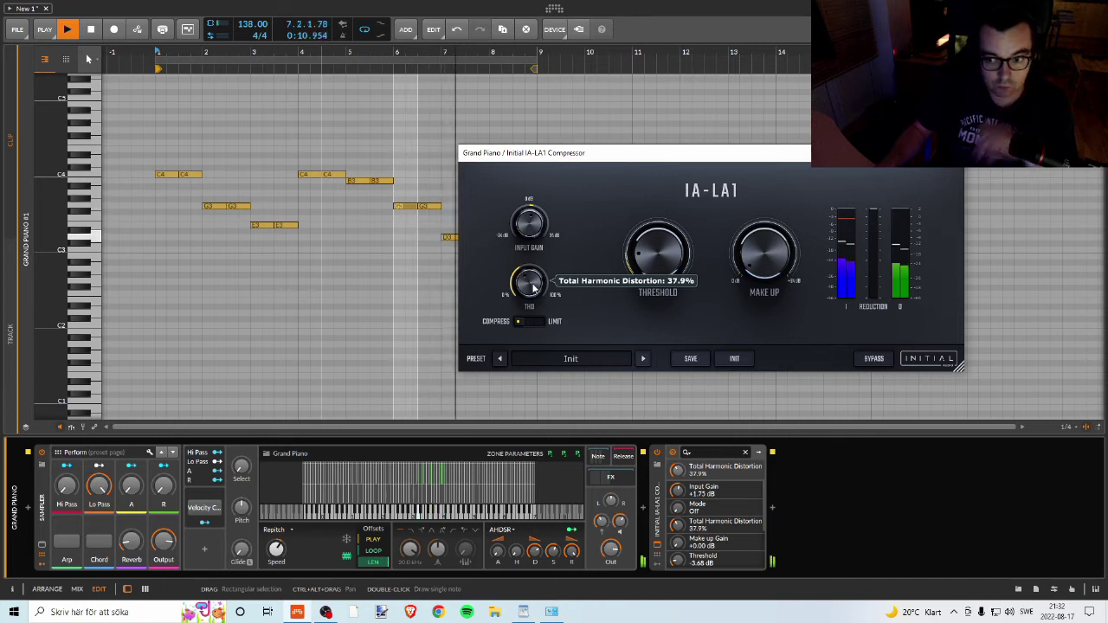
- Lower the IA-LA1's total harmonic distortion to about 21.9 %, close its window and stop playback
scroll(534, 287, down, 8)
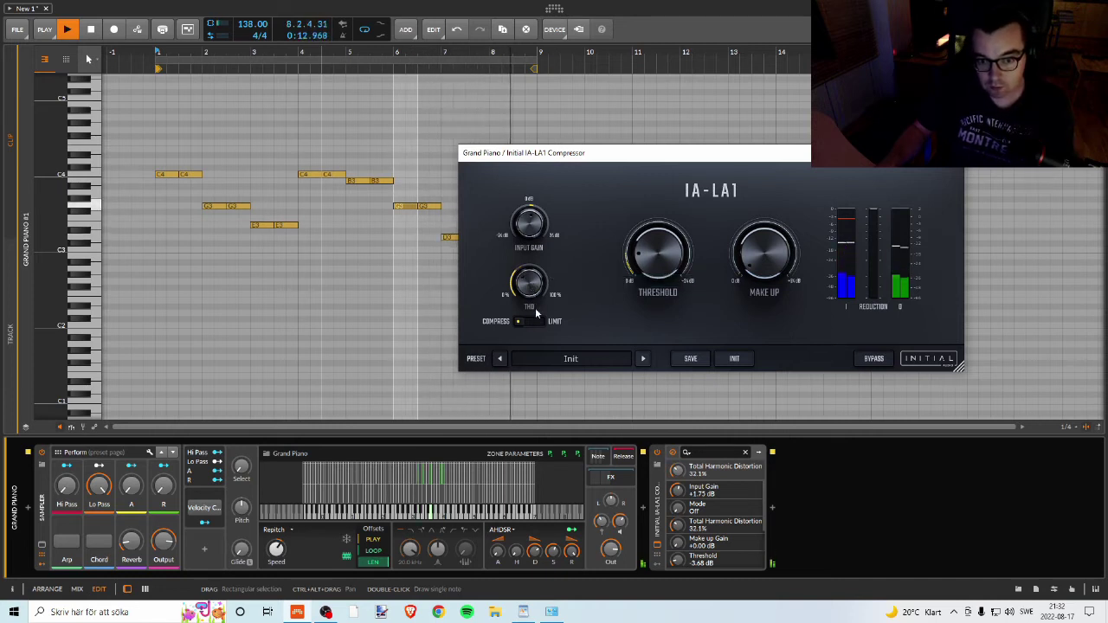
scroll(533, 291, down, 4)
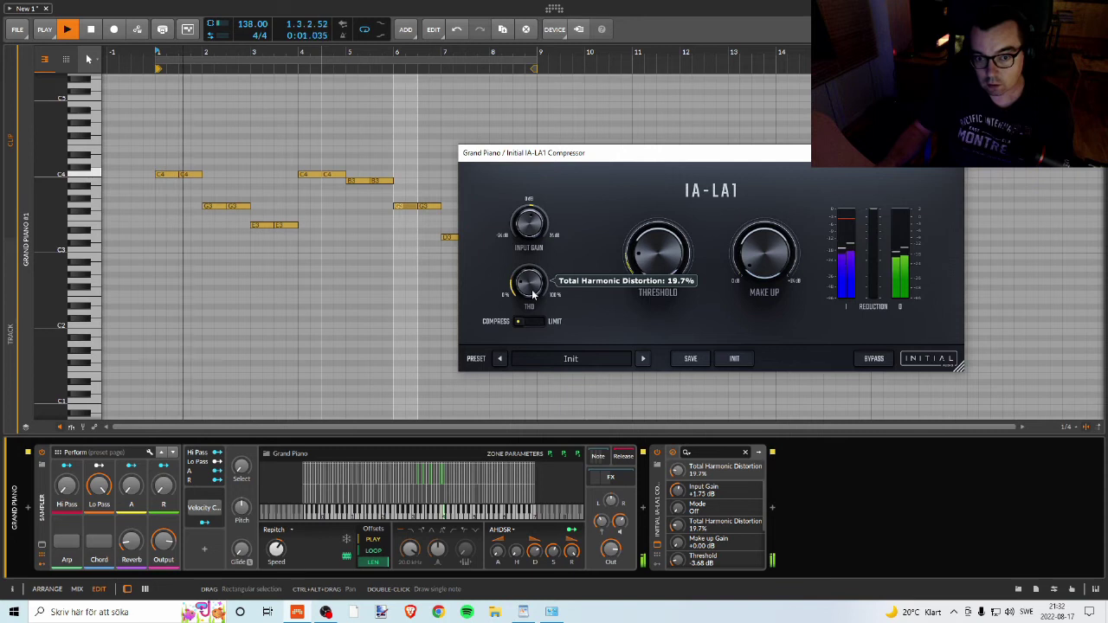
click(673, 452)
key(space)
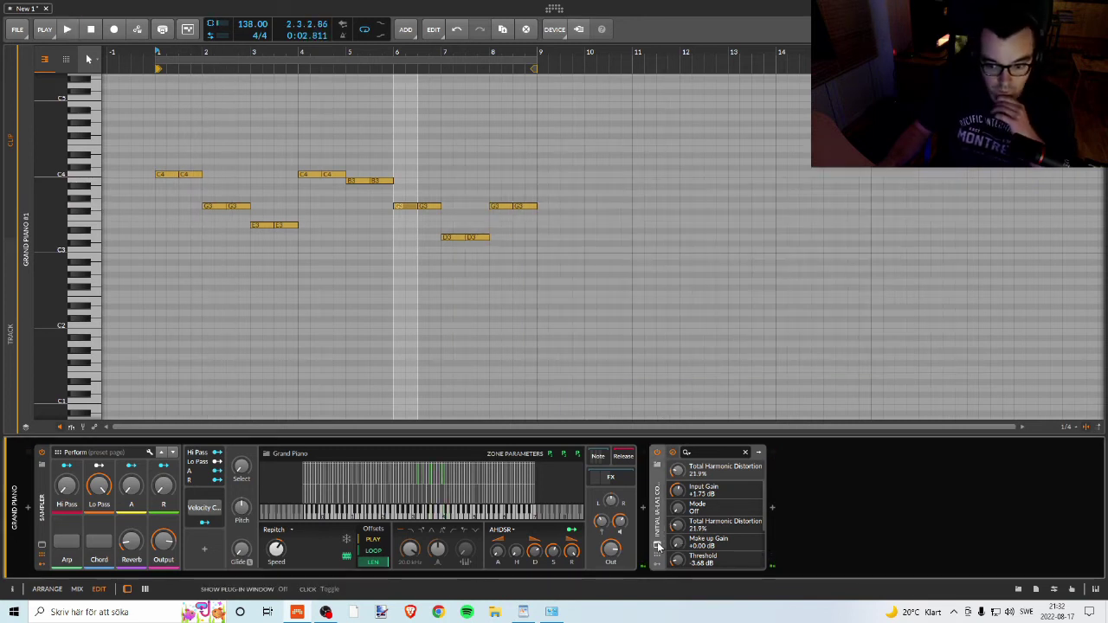
- Insert the Eventide SplitEQ after the IA-LA1 compressor and move its window clear of the device chain
double_click(790, 508)
text(spl)
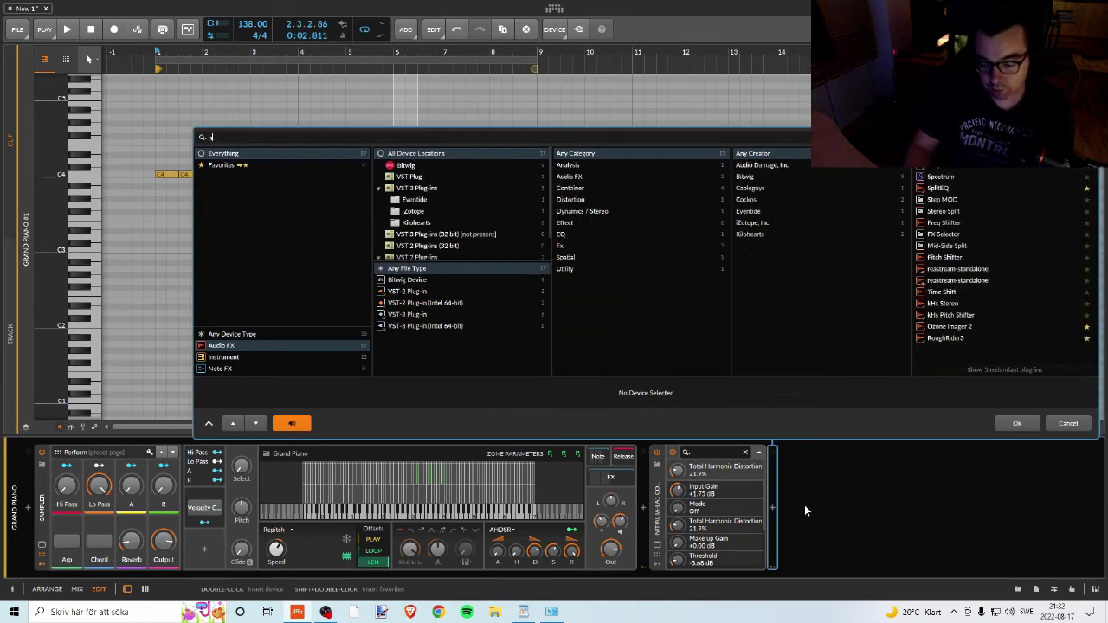
click(946, 175)
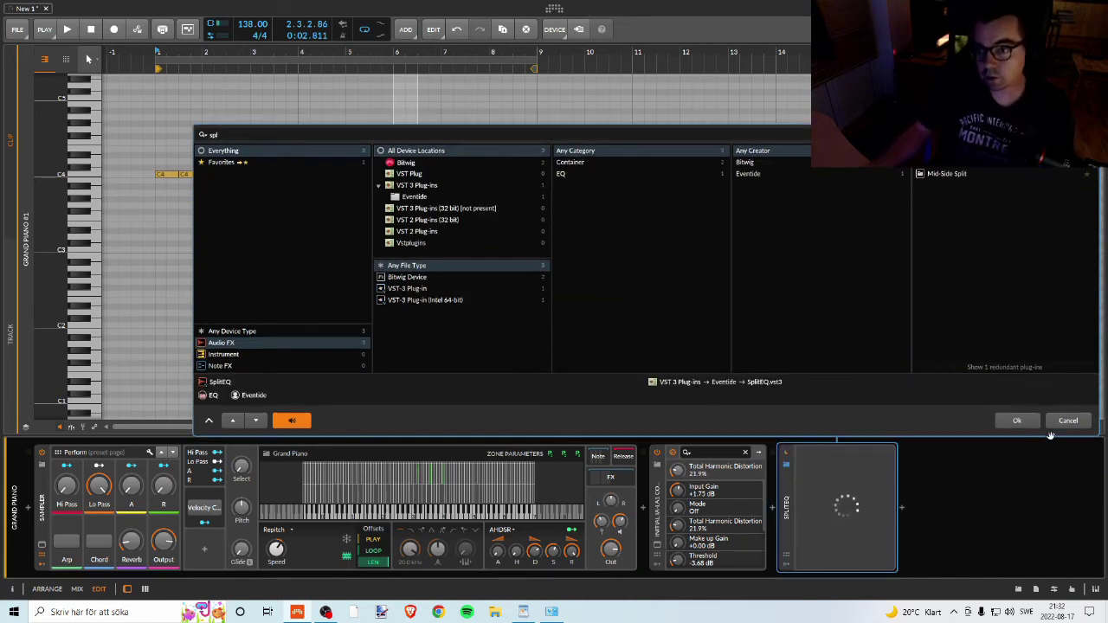
click(1017, 423)
drag(514, 124, 520, 57)
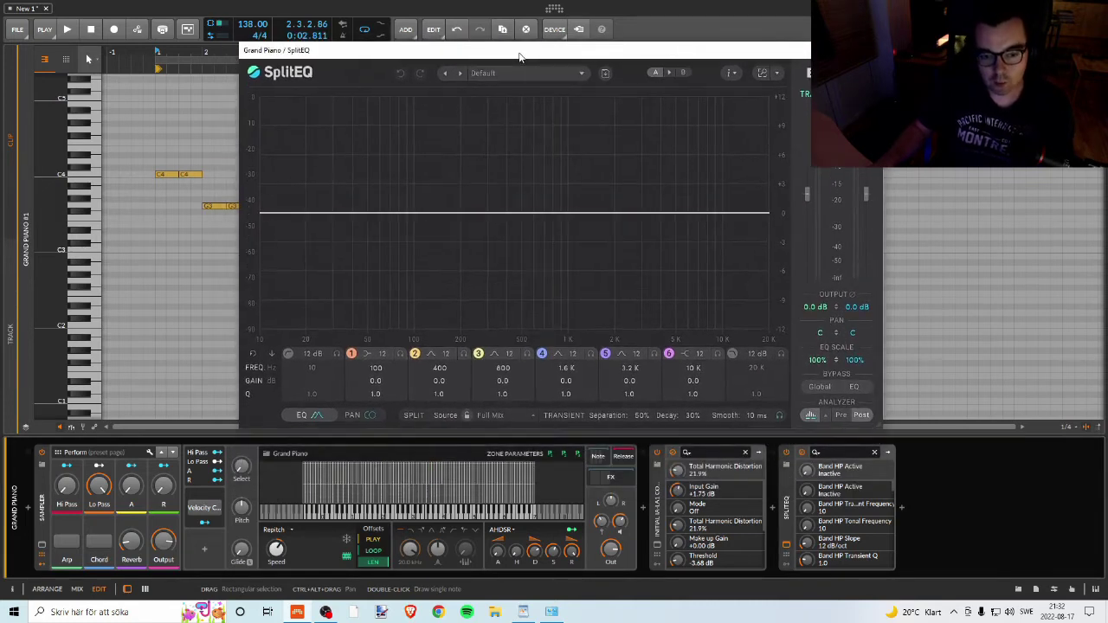
- Reduce the tonal gain of SplitEQ's band 1 to about -1.5 dB near 124 Hz and start playback
drag(414, 226, 426, 247)
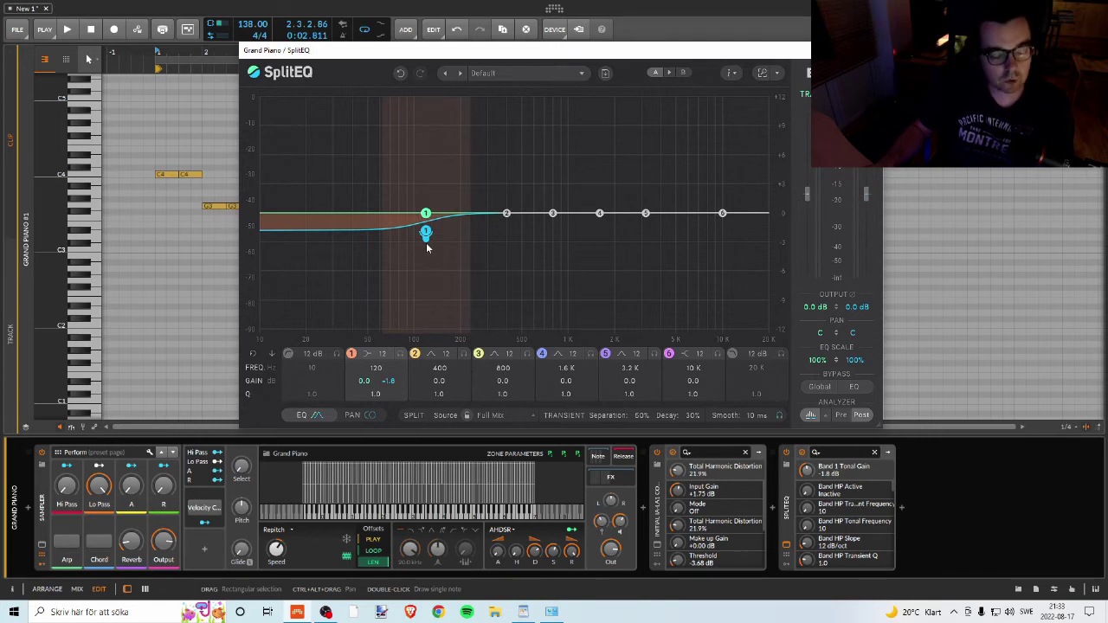
drag(426, 246, 429, 245)
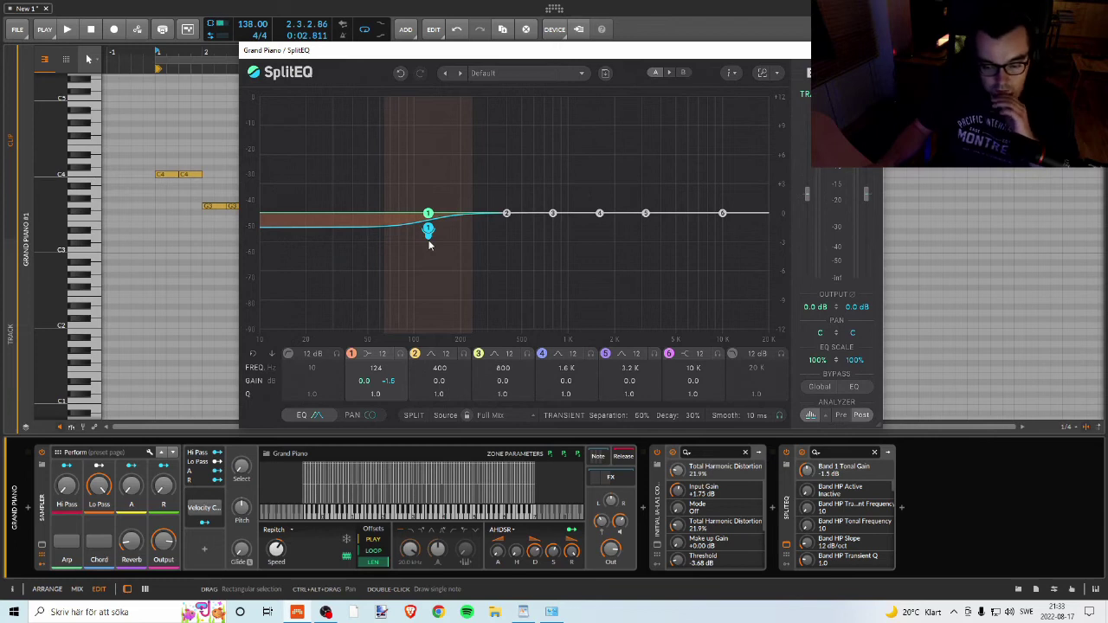
mouse_move(428, 245)
mouse_down()
mouse_move(436, 256)
mouse_move(441, 228)
mouse_move(439, 248)
mouse_up()
key(space)
- Cut SplitEQ band 2's transient gain to about -6.5 dB near 376 Hz while readjusting band 1's tonal gain
drag(507, 213, 518, 300)
mouse_move(439, 254)
mouse_down()
mouse_move(433, 248)
mouse_move(443, 250)
mouse_up()
mouse_move(525, 292)
mouse_down()
mouse_move(527, 217)
mouse_move(525, 279)
mouse_move(525, 220)
mouse_move(514, 218)
mouse_move(511, 302)
mouse_up()
- Set band 1 to about 78 Hz with -2.9 dB transient and -1.2 dB tonal gain, and band 3's tonal gain to about 0.1 dB
drag(441, 214, 418, 225)
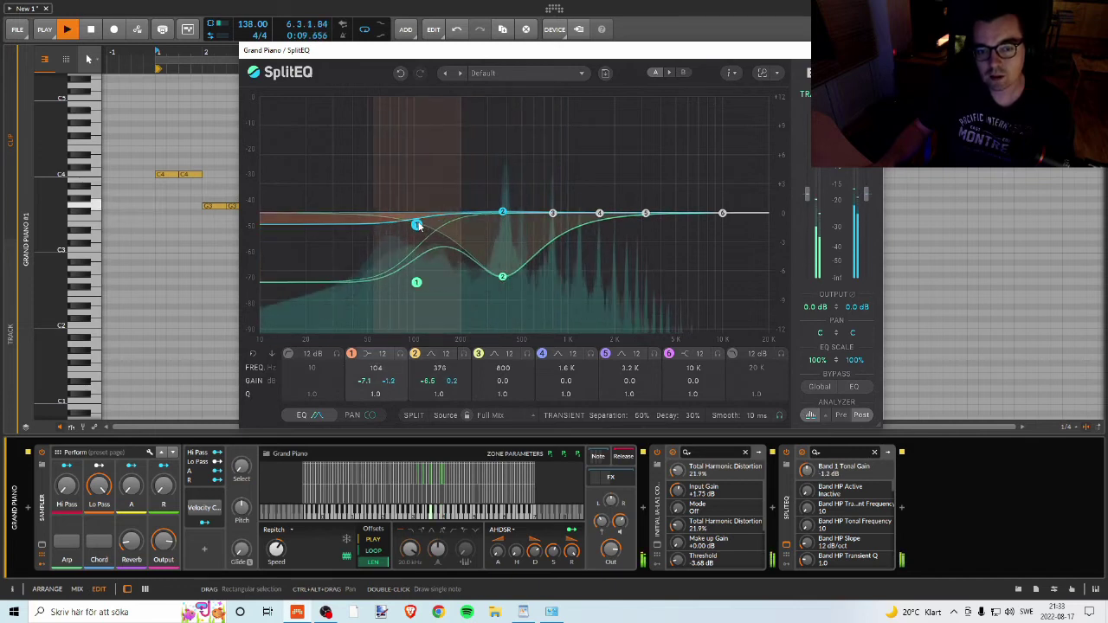
drag(421, 283, 403, 245)
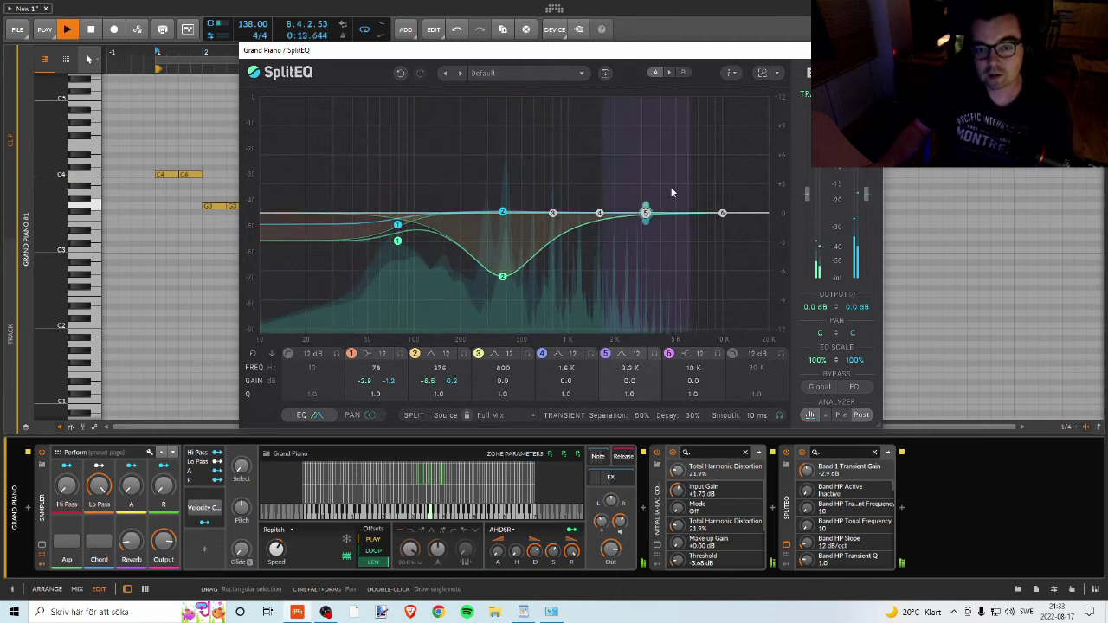
mouse_move(552, 213)
mouse_down()
mouse_move(567, 284)
mouse_move(562, 214)
mouse_up()
key(space)
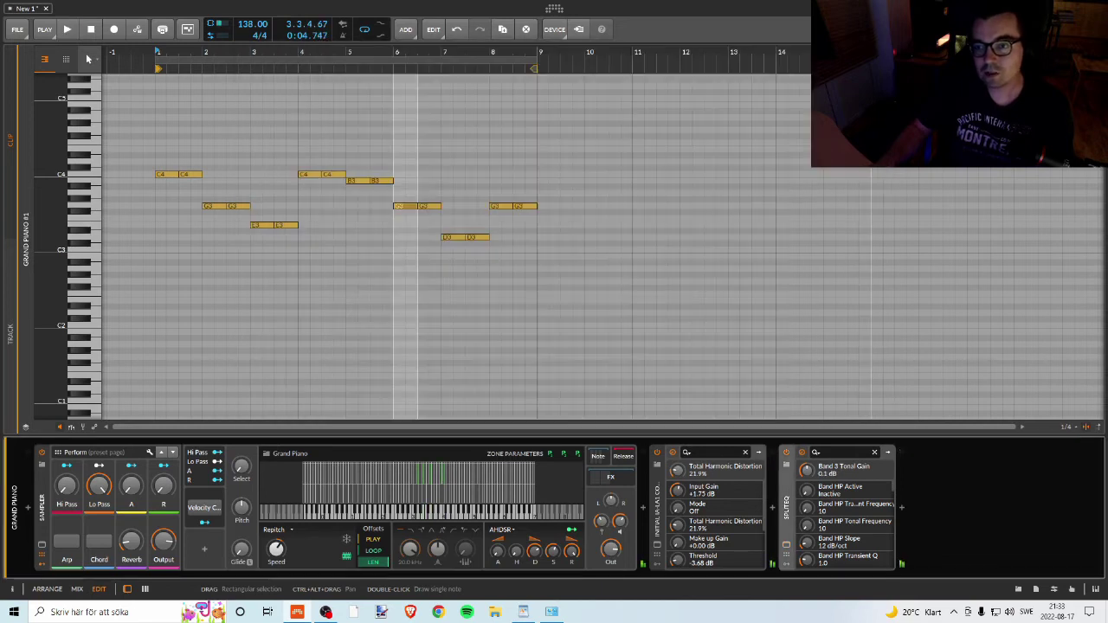
- Delete the IA-LA1 compressor from the device chain and play the start of the melody without it
click(746, 498)
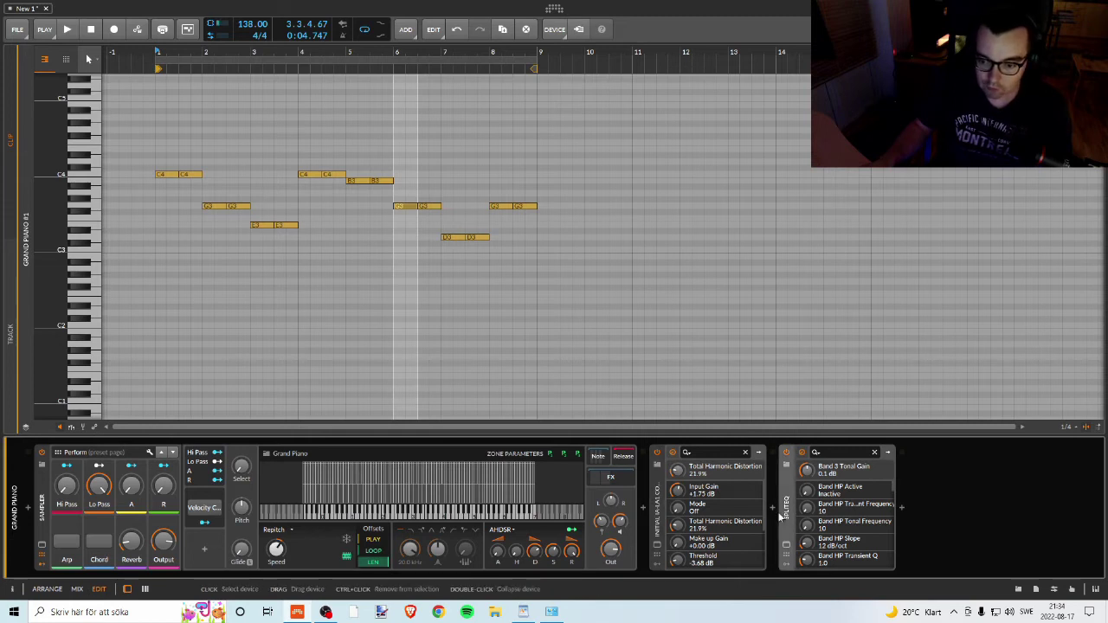
click(658, 519)
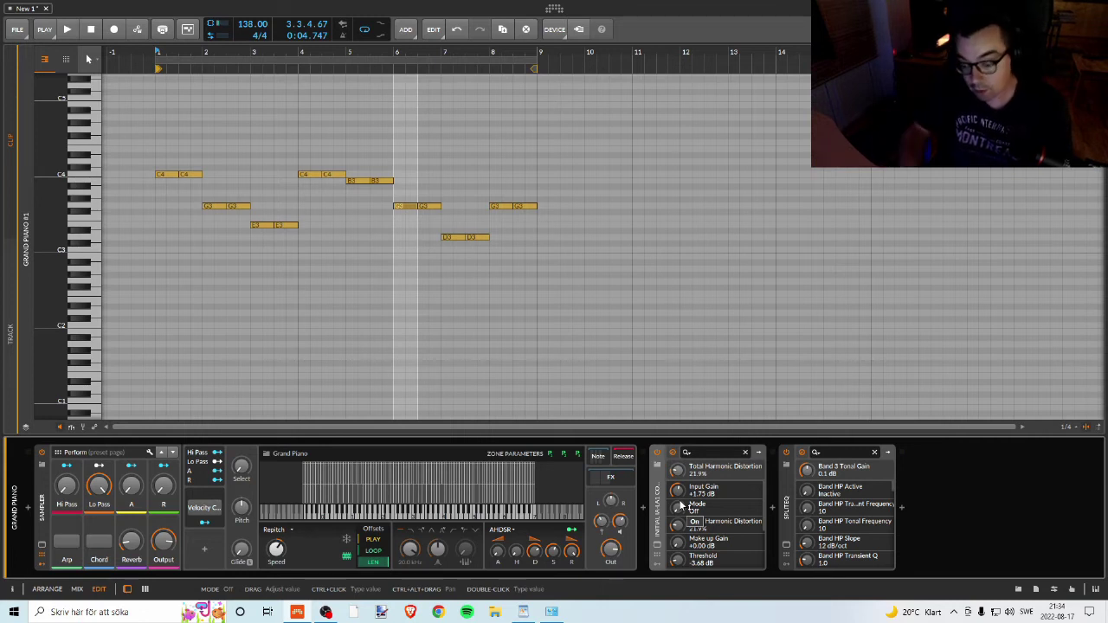
key(Delete)
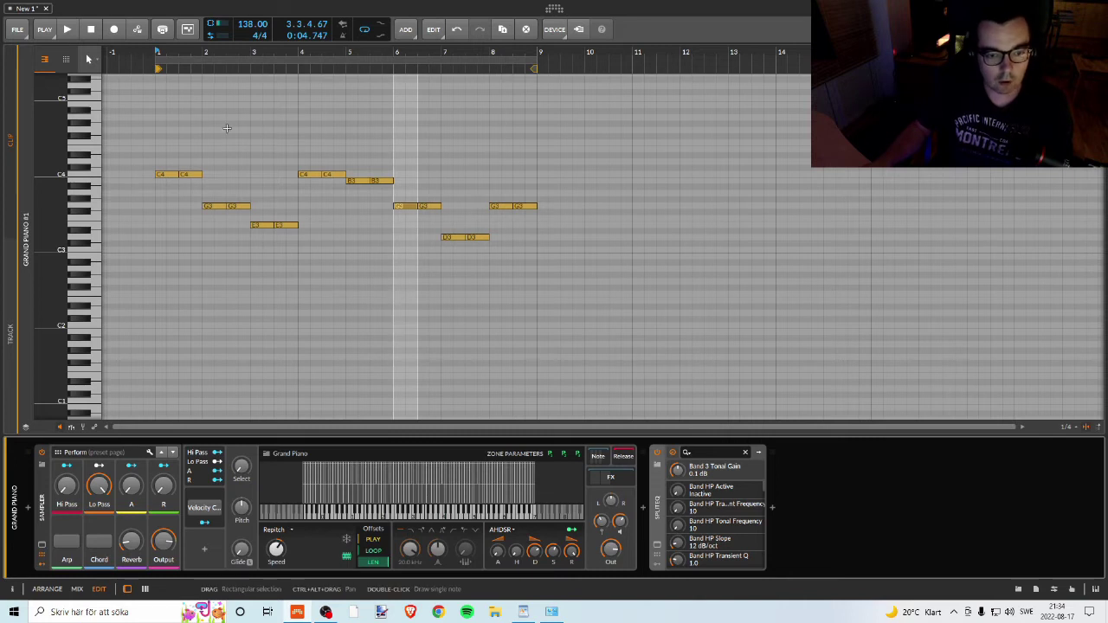
key(space)
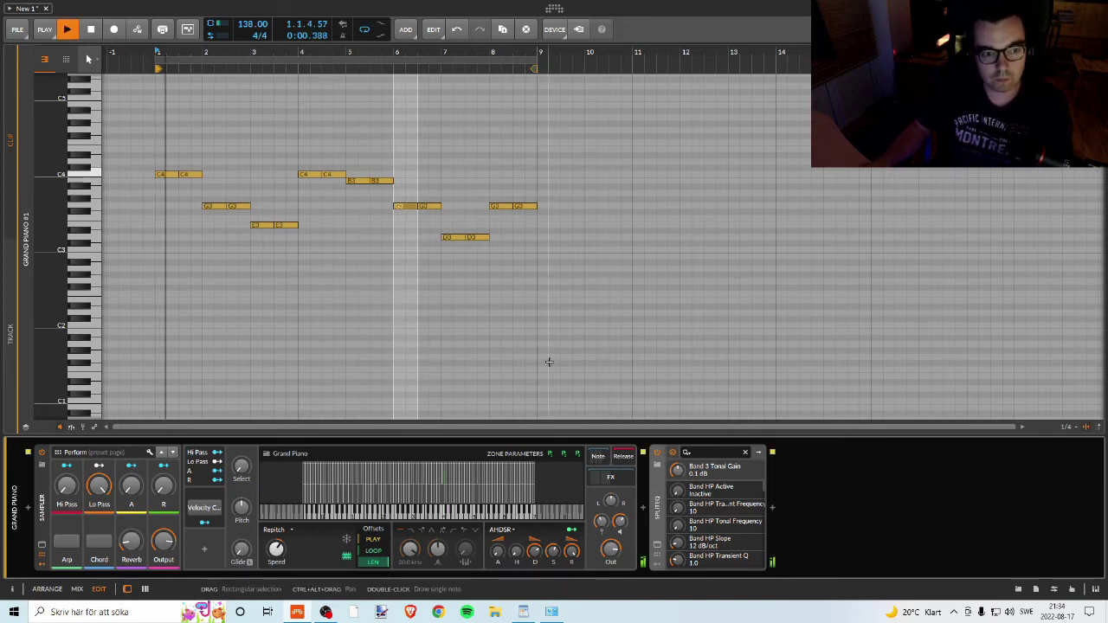
key(space)
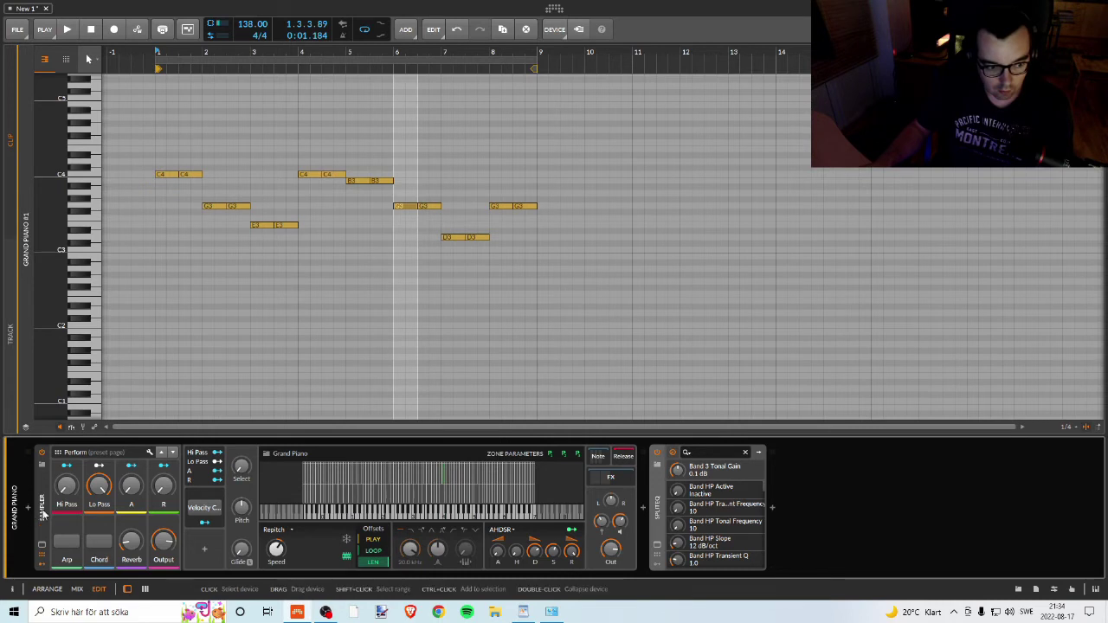
- Replace the Grand Piano sampler with the Grand Piano Light preset, placed before SplitEQ
key(Delete)
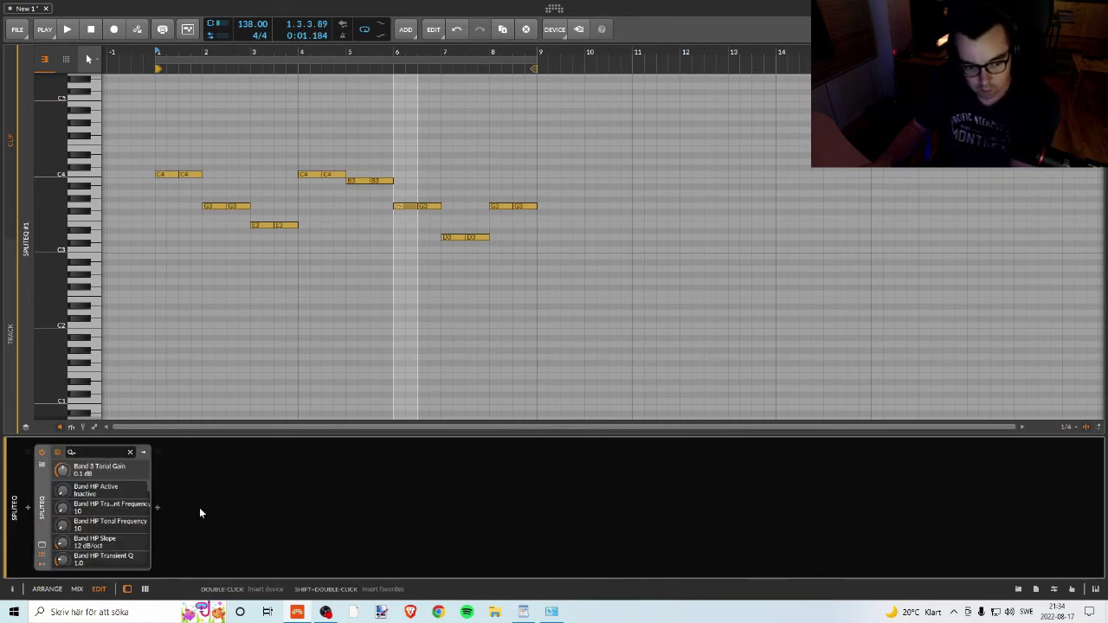
double_click(199, 511)
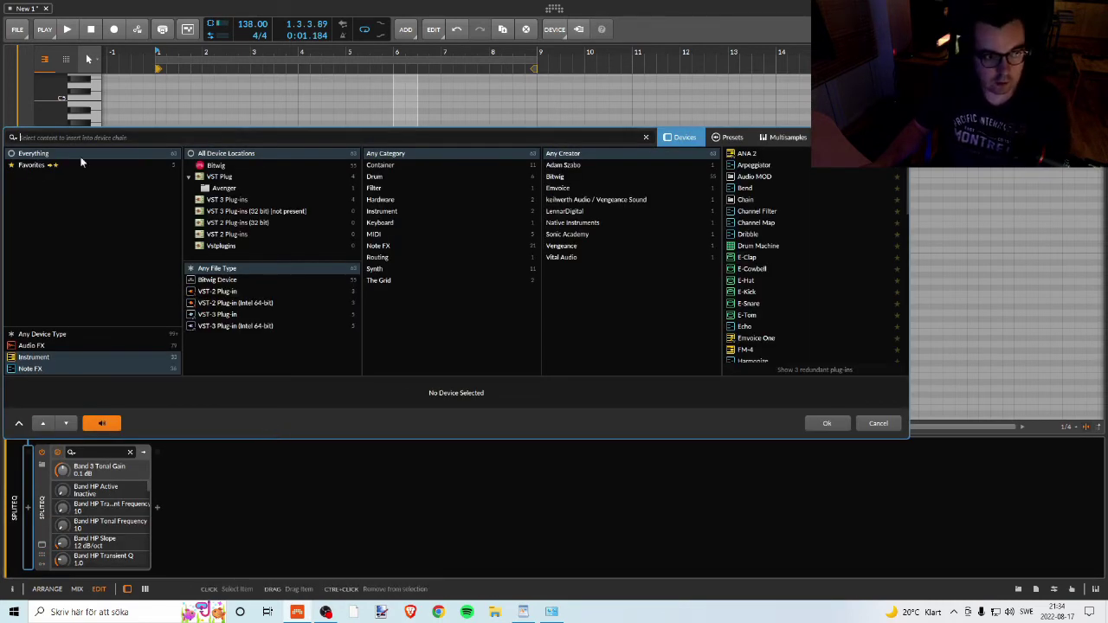
text(gra)
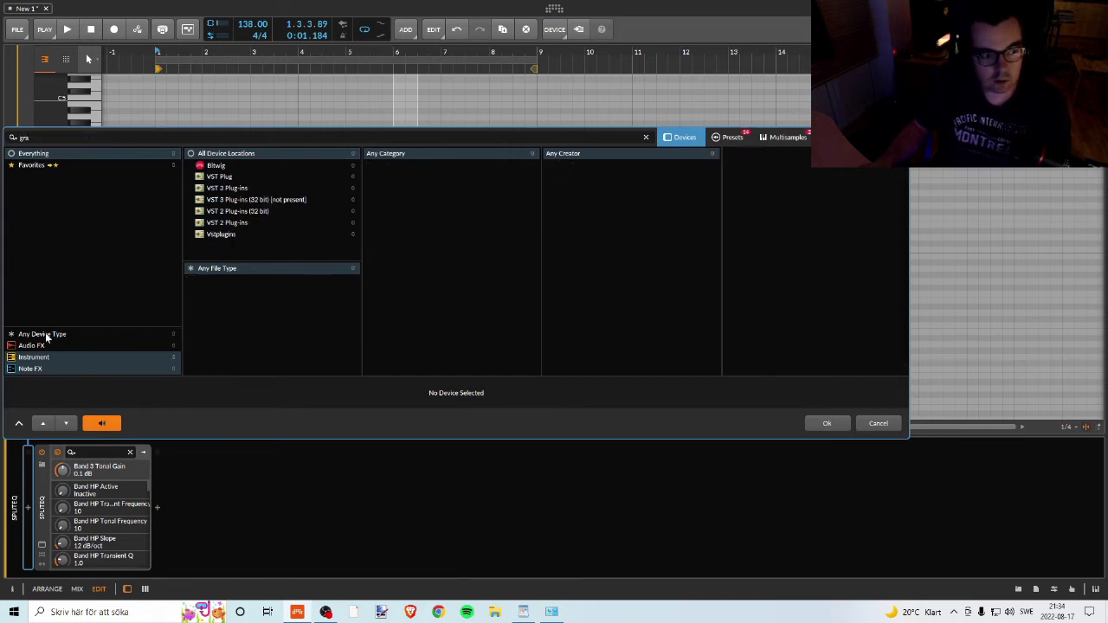
click(46, 336)
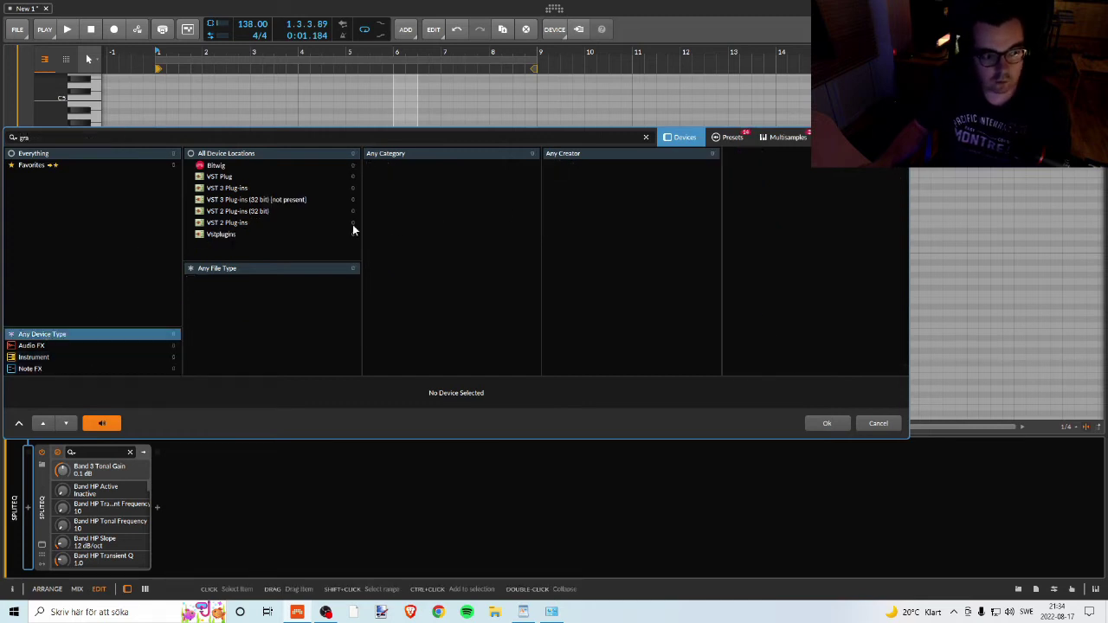
click(731, 137)
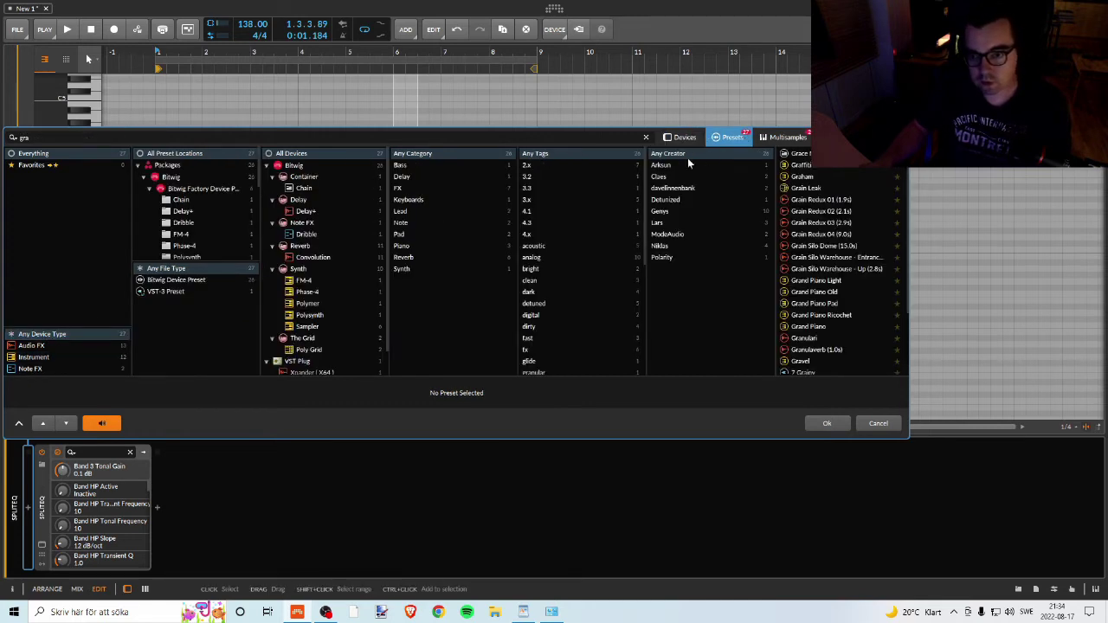
text(and)
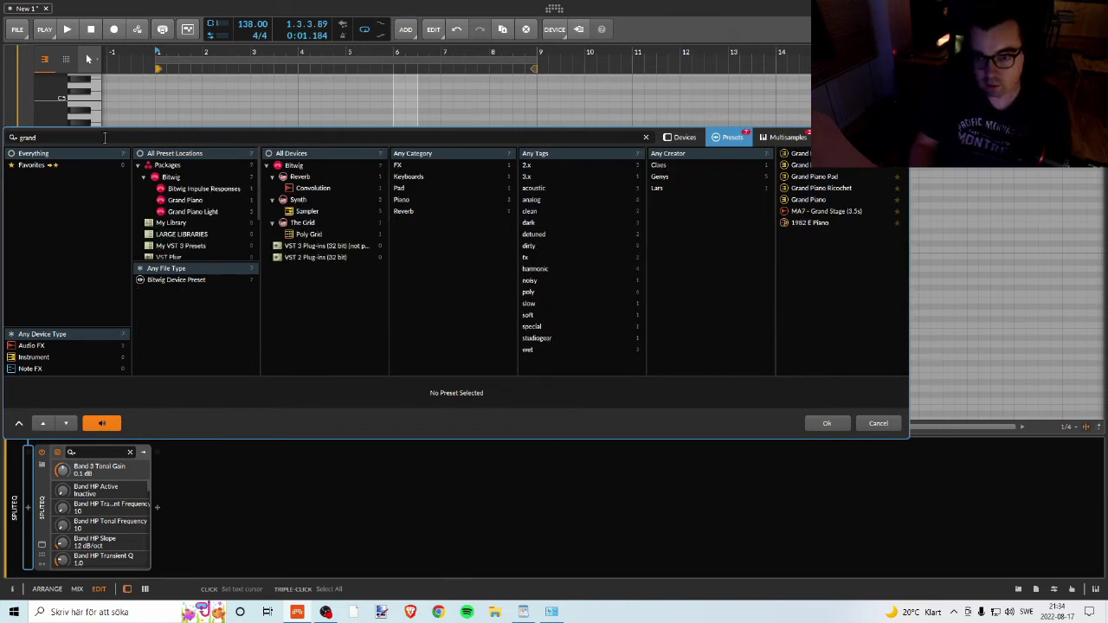
key(Down)
click(833, 423)
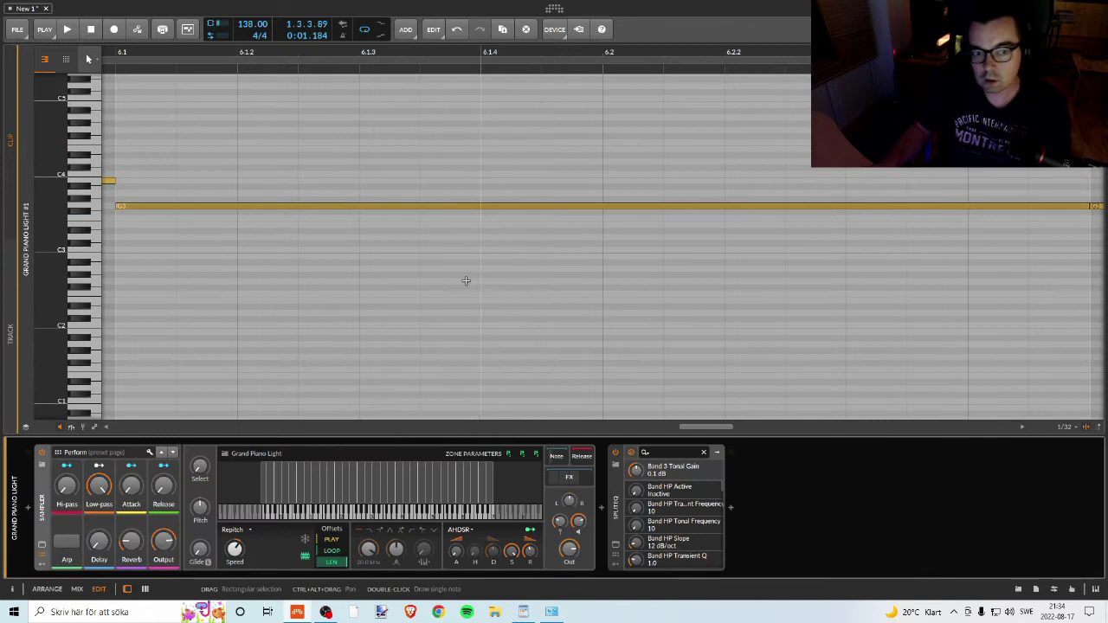
- Play the melody and shape the Grand Piano Light envelope with a decay of about 3.67 s, adjusting its sustain, release and hold
key(space)
mouse_move(88, 54)
mouse_down()
mouse_move(87, 26)
mouse_move(87, 62)
mouse_up()
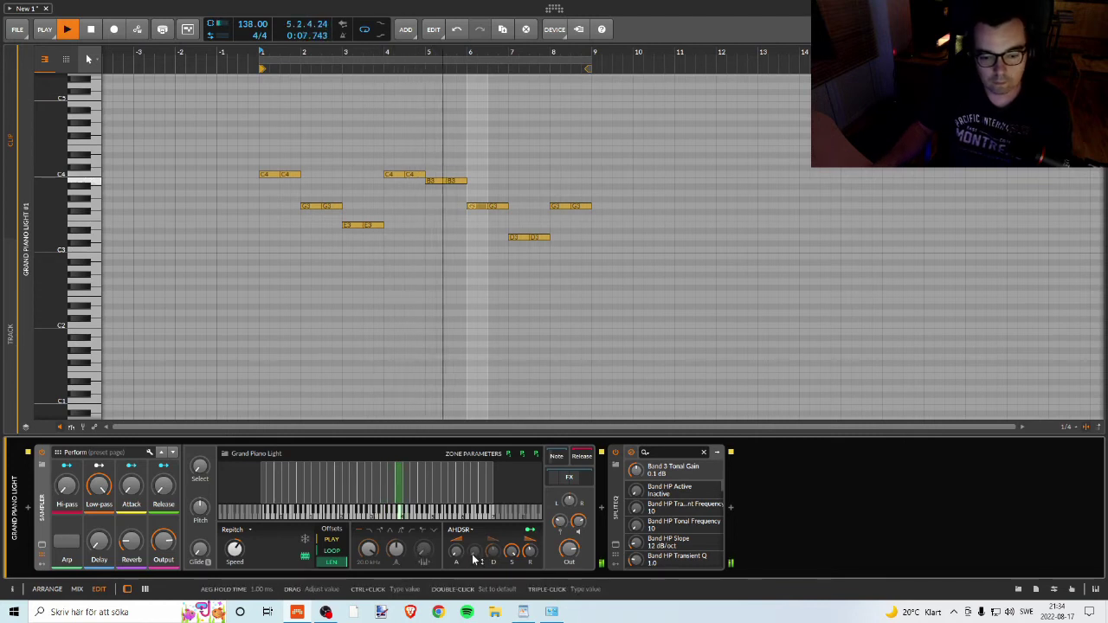
mouse_move(511, 551)
mouse_down()
mouse_move(512, 563)
mouse_move(530, 534)
mouse_move(529, 547)
mouse_move(492, 546)
mouse_up()
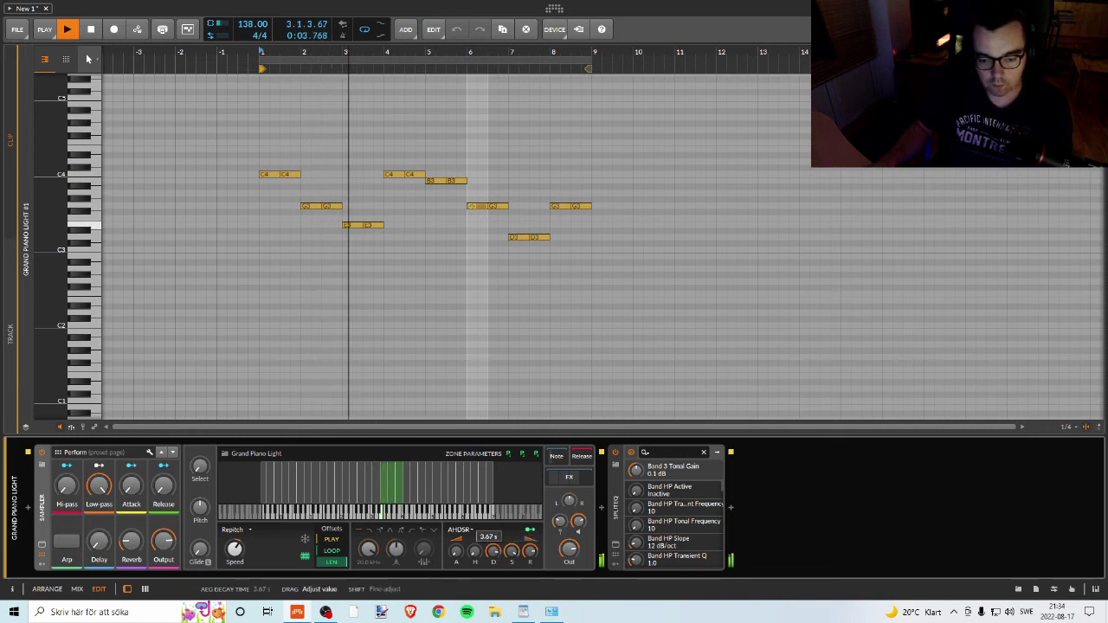
drag(530, 552, 476, 553)
key(space)
key(space)
key(space)
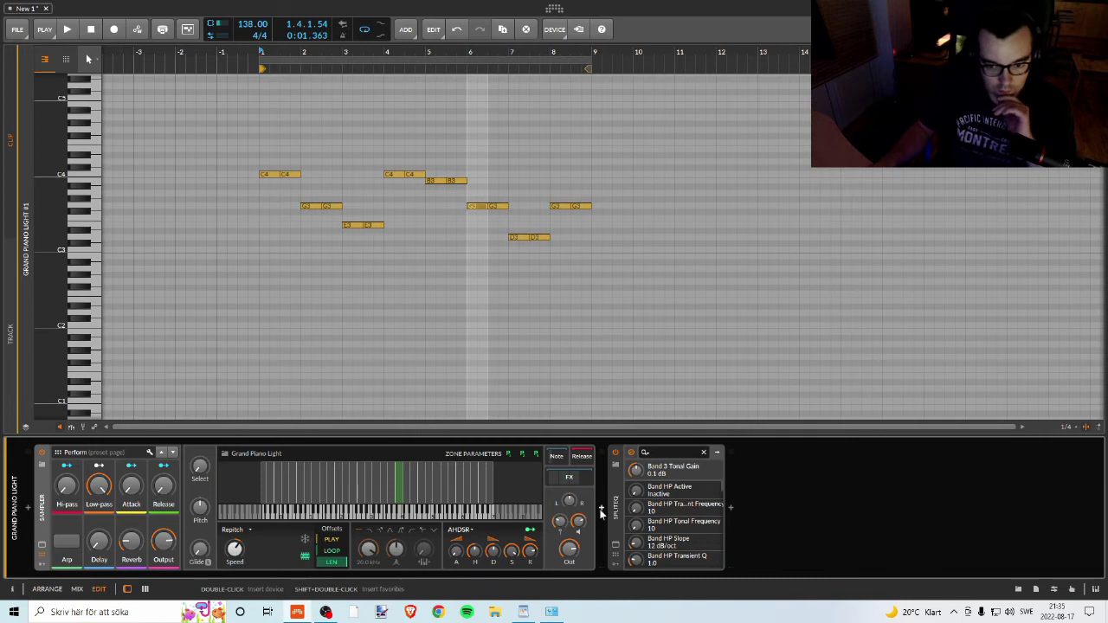
- Insert Bitwig's Saturator between the Grand Piano Light sampler and SplitEQ
click(600, 509)
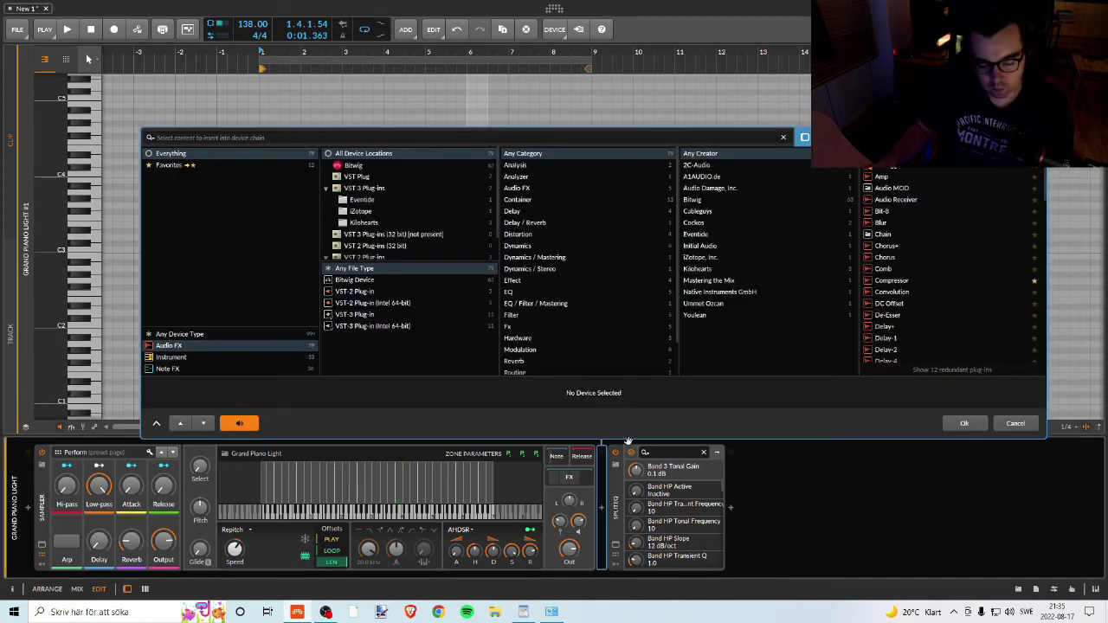
text(sa)
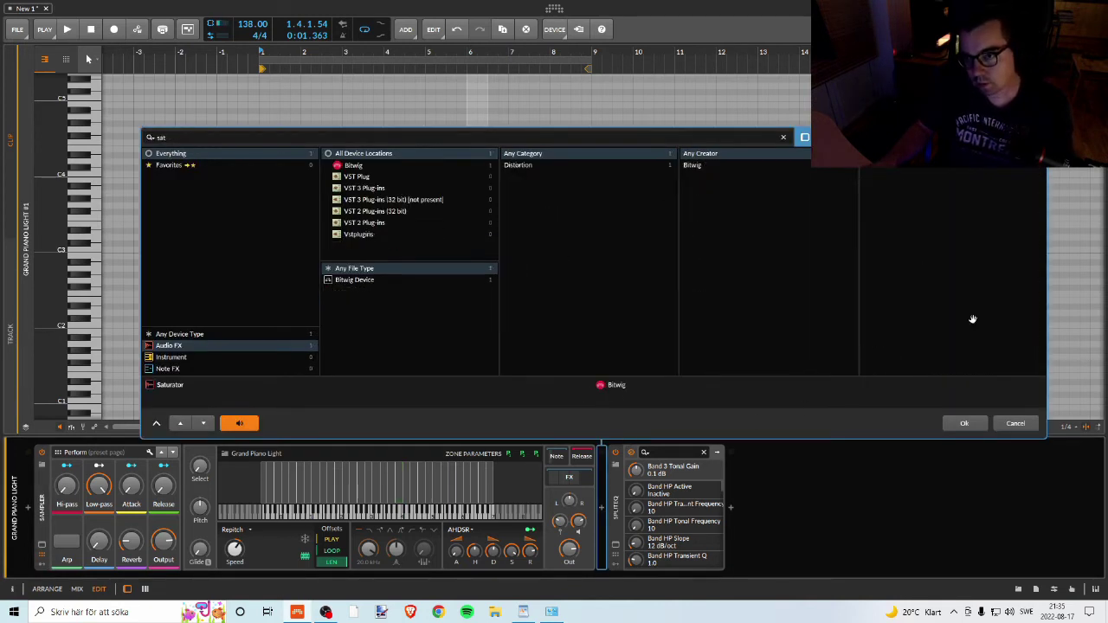
text(t)
click(968, 423)
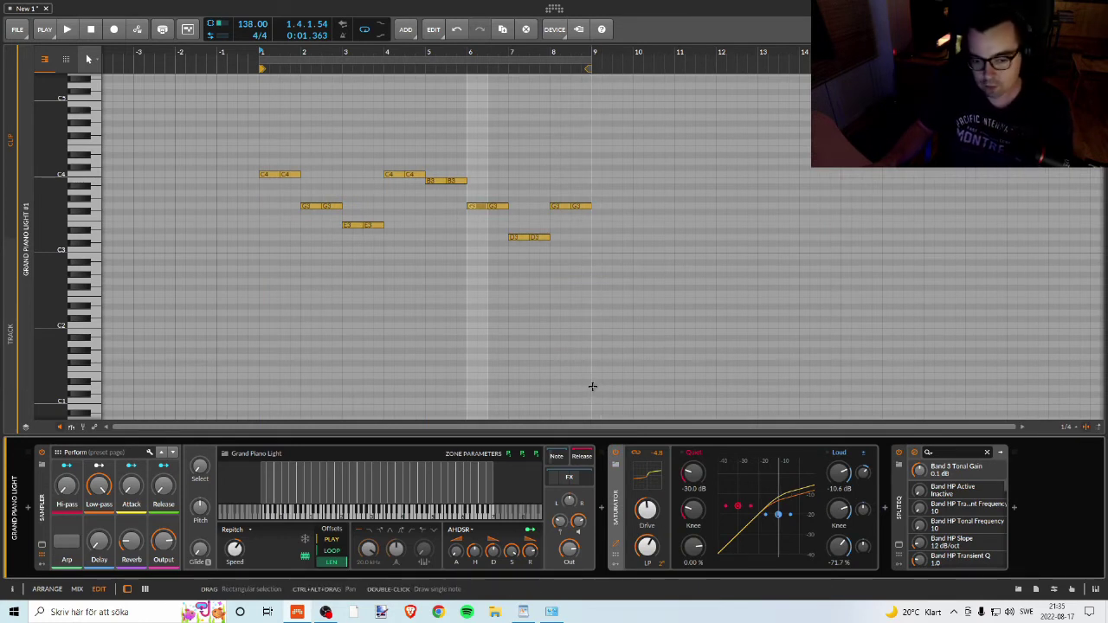
- Play the melody and set the Saturator's quiet threshold to about -26.3 dB and its drive to about -9.7 dB
key(space)
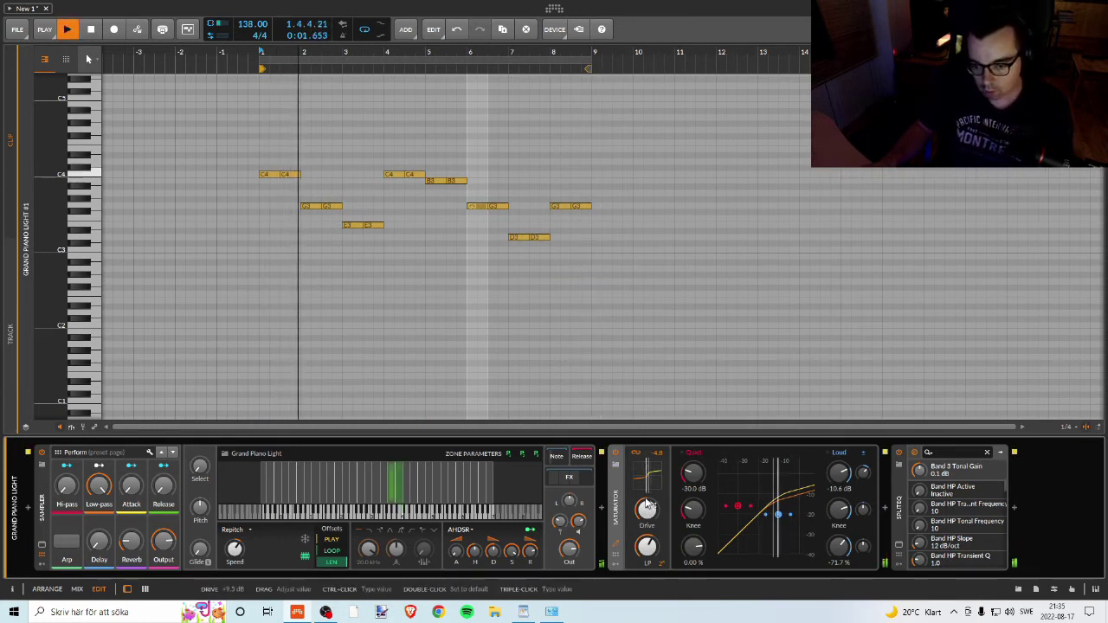
drag(693, 472, 693, 468)
drag(658, 511, 658, 528)
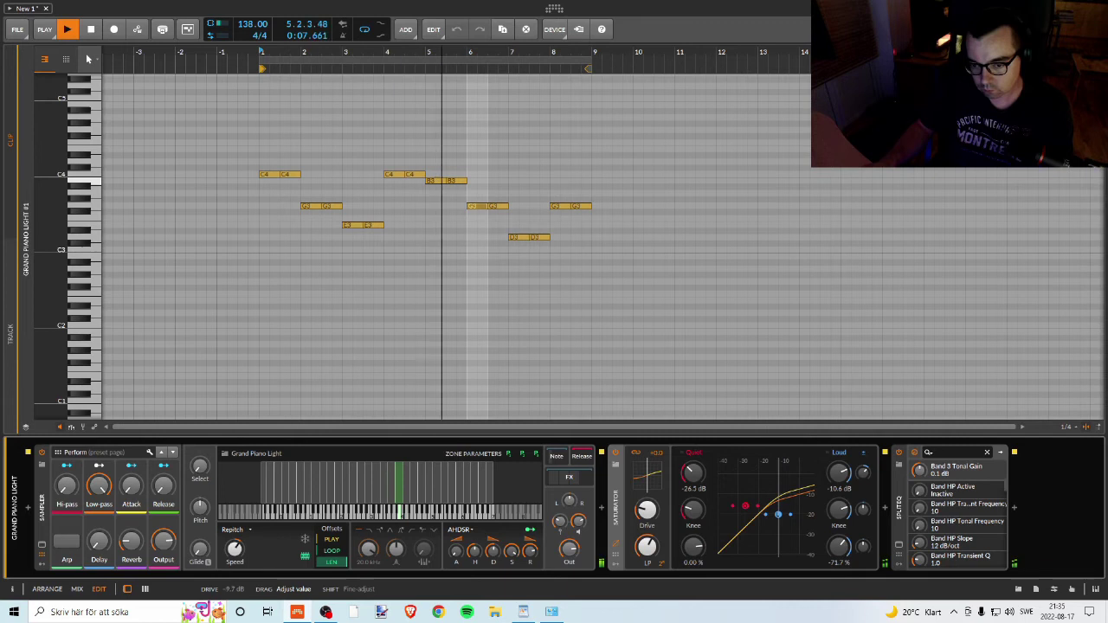
key(space)
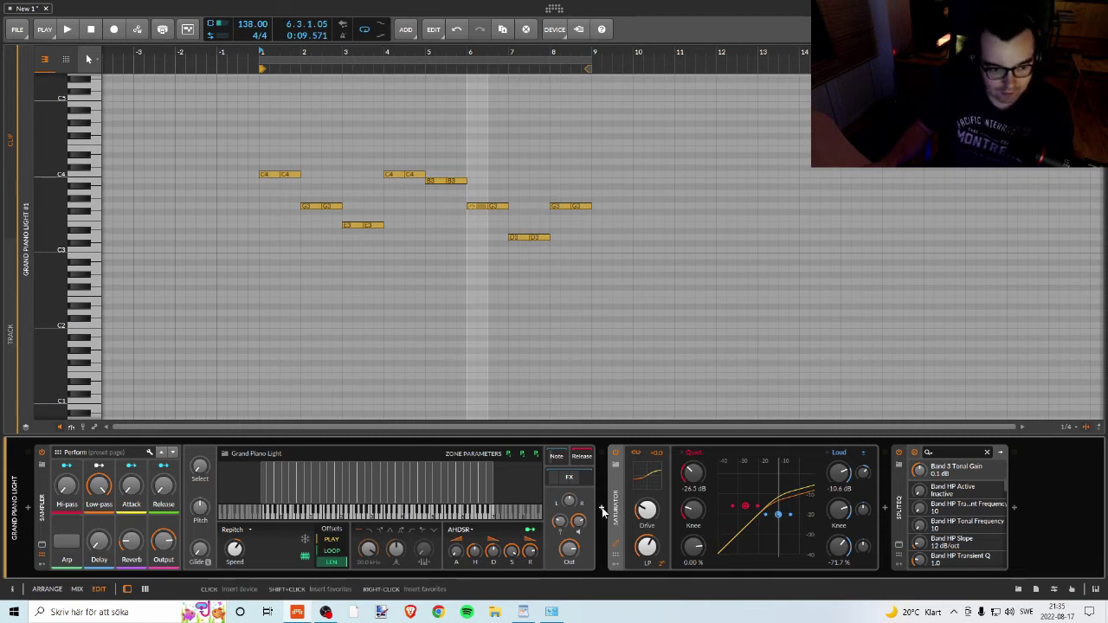
- Play the melody and insert Bitwig's Compressor between the Grand Piano Light sampler and the Saturator
key(space)
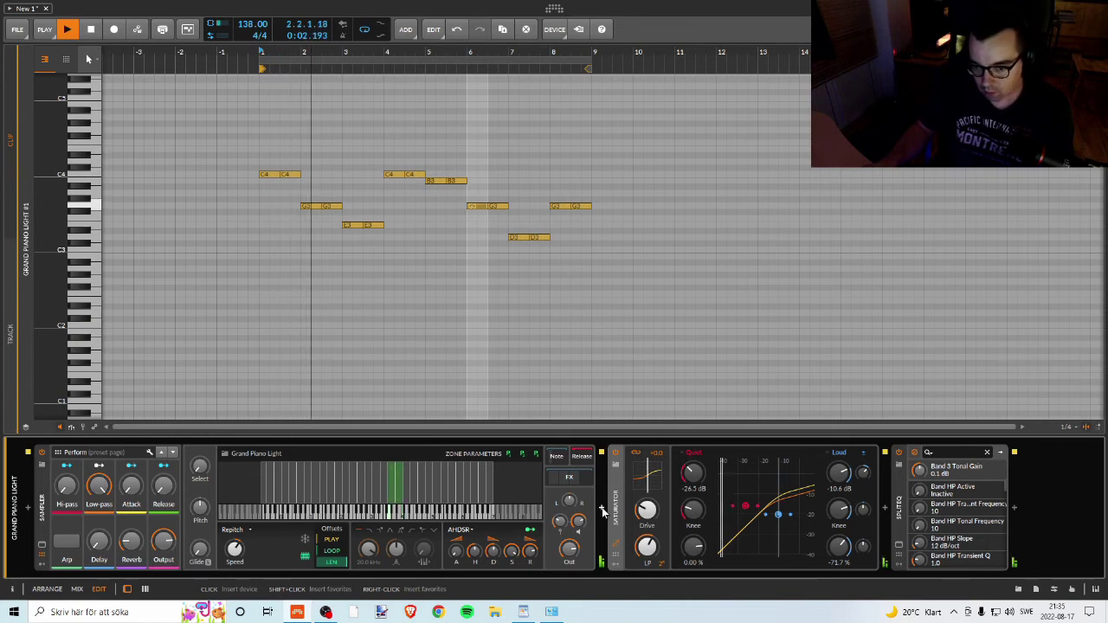
click(603, 511)
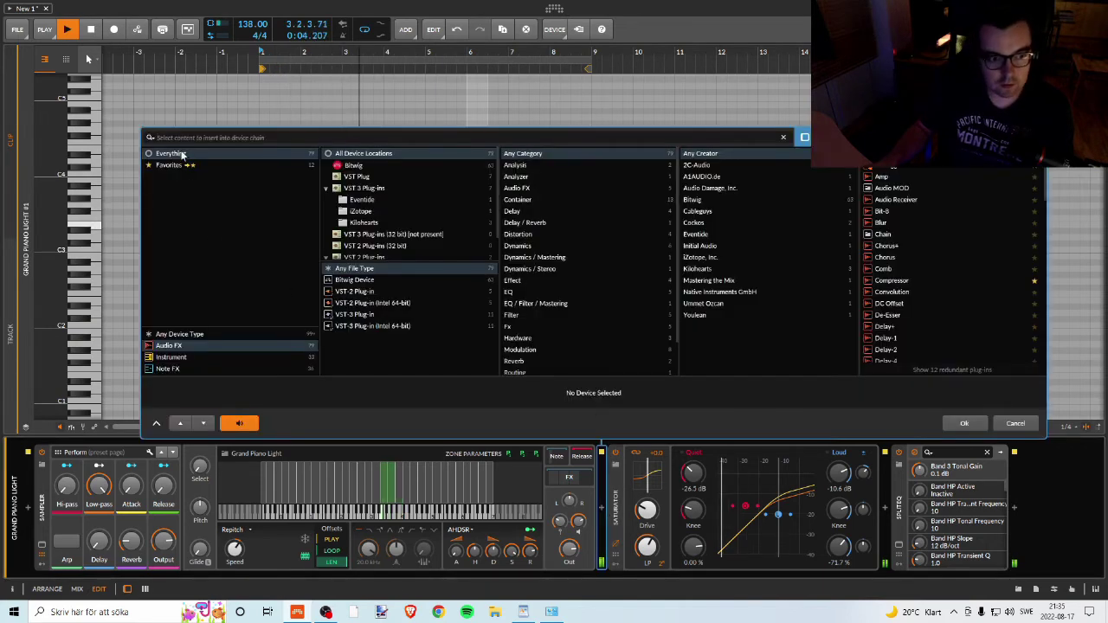
text(c)
click(913, 201)
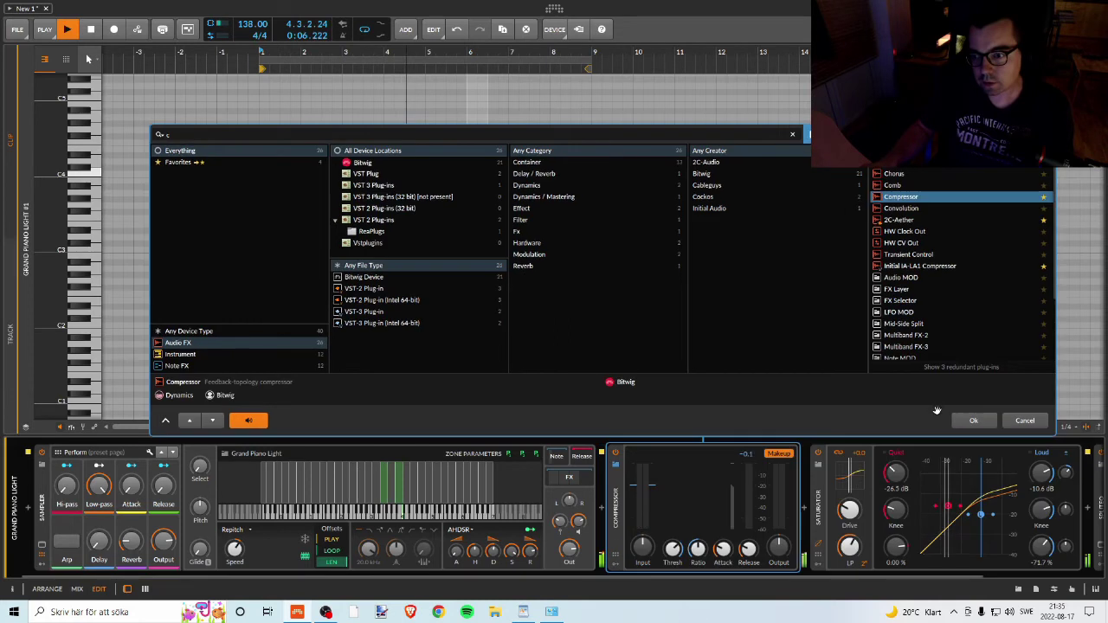
click(963, 422)
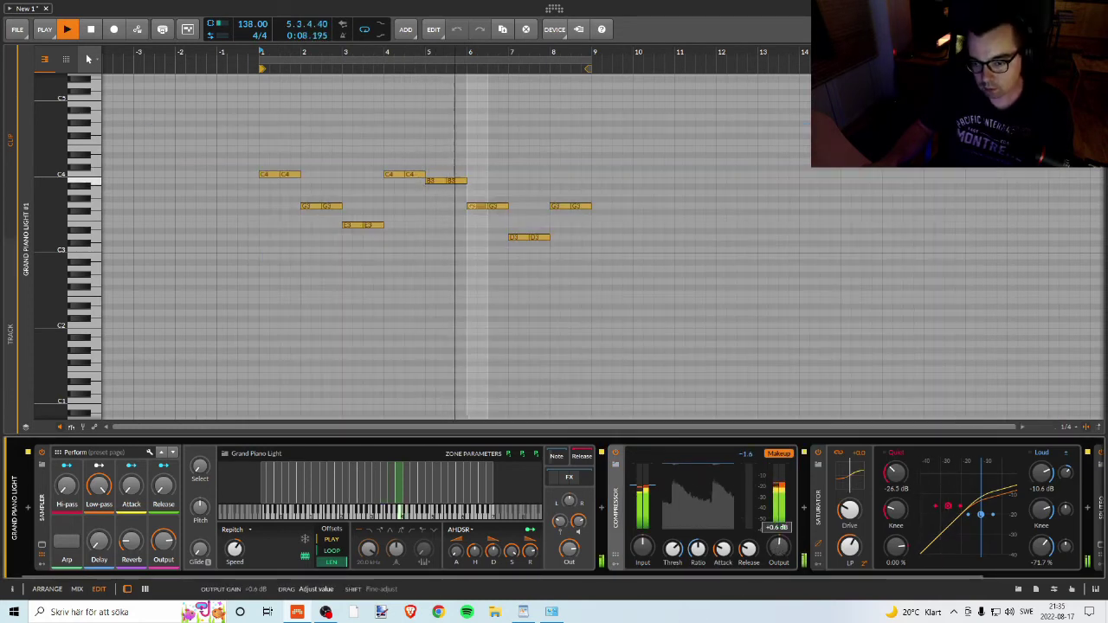
- Fine-tune the Compressor's output gain while listening to the melody, and stop playback
drag(769, 549, 770, 549)
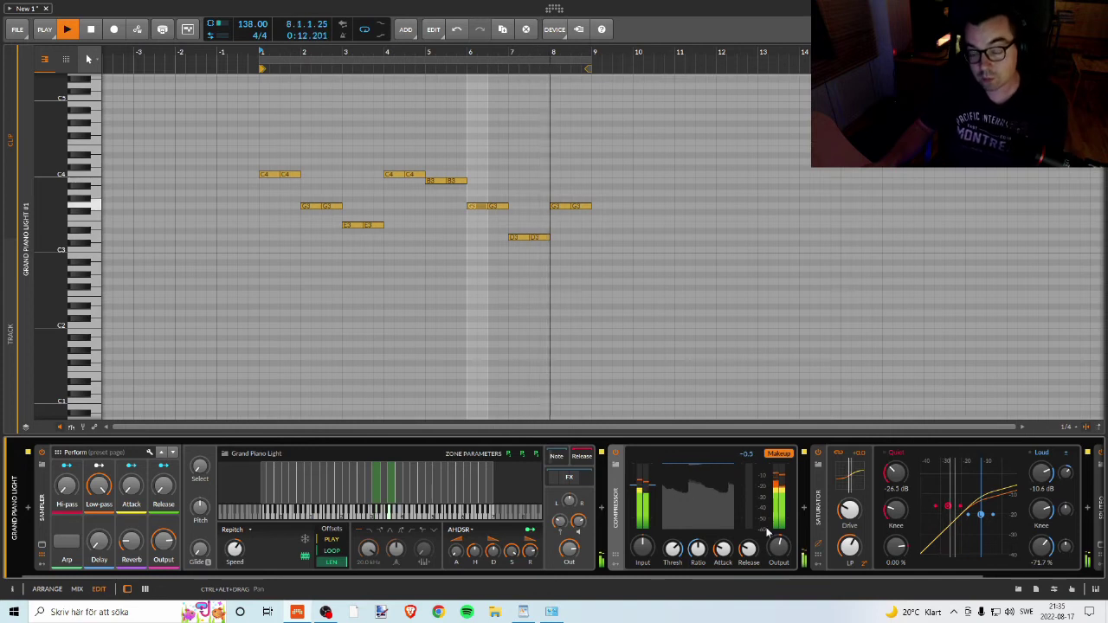
mouse_move(778, 547)
mouse_down()
mouse_move(778, 561)
mouse_move(778, 552)
mouse_up()
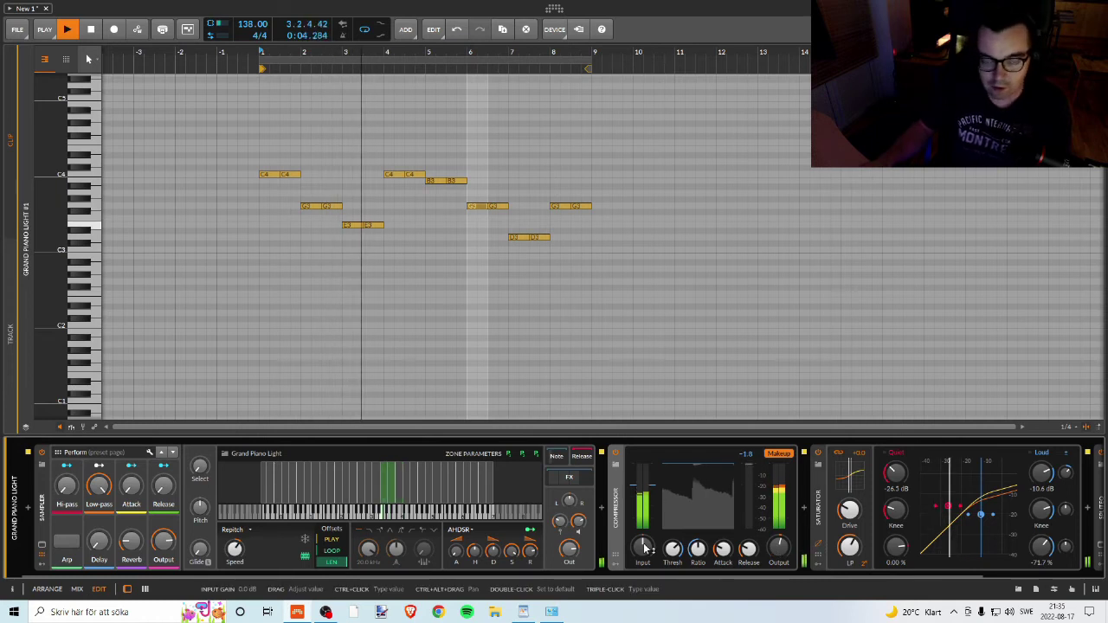
key(space)
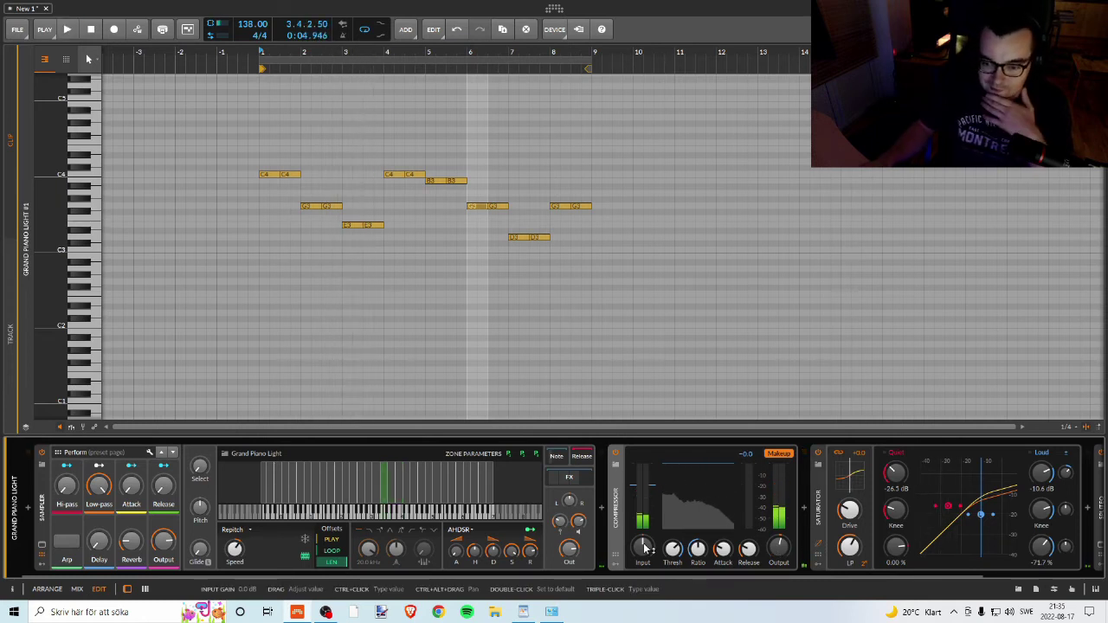
drag(645, 547, 645, 546)
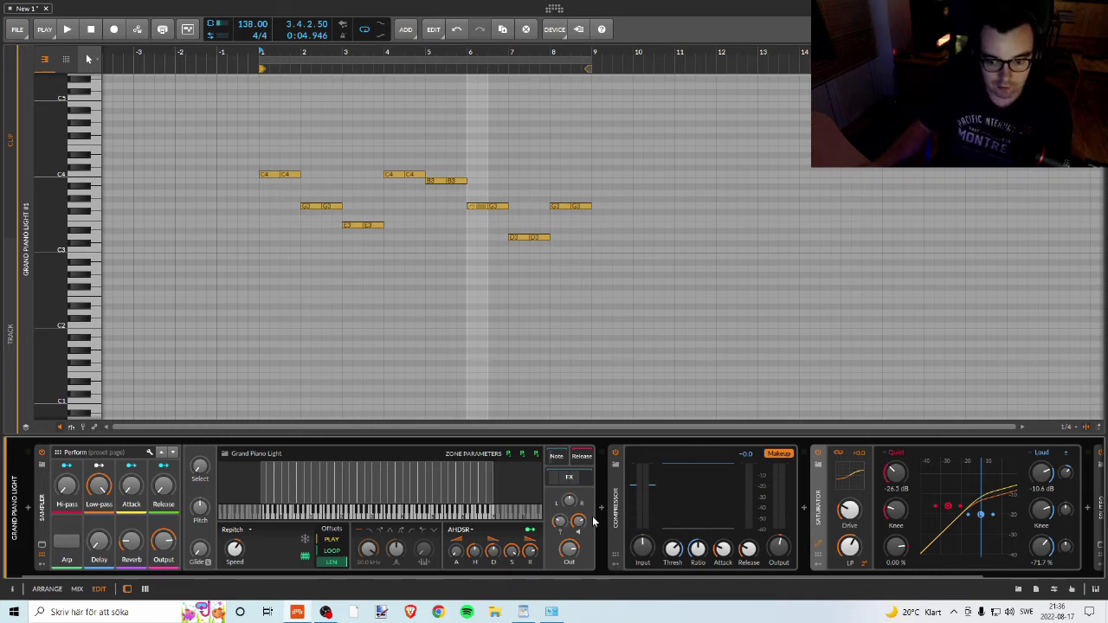
- Check the SplitEQ curve in its plug-in window and remove SplitEQ from the end of the device chain
click(616, 502)
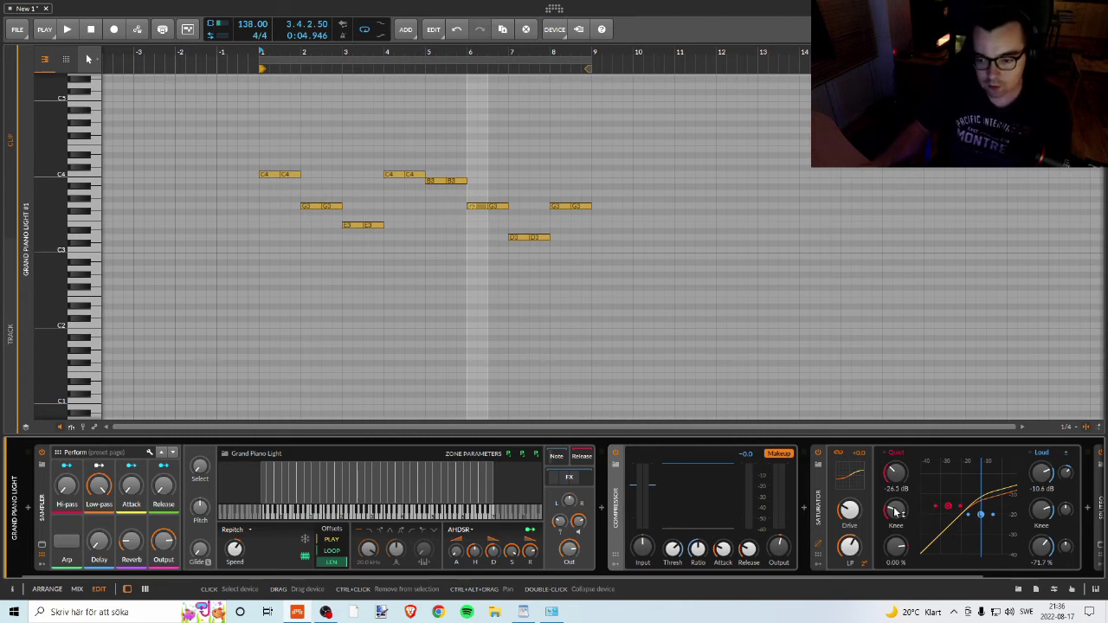
click(927, 575)
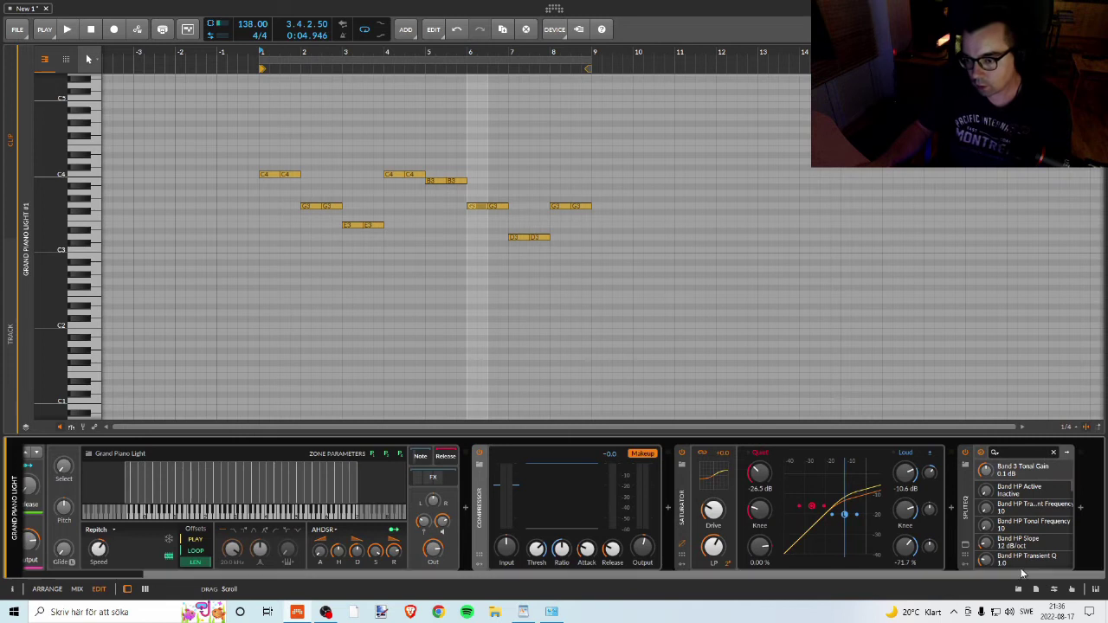
click(966, 545)
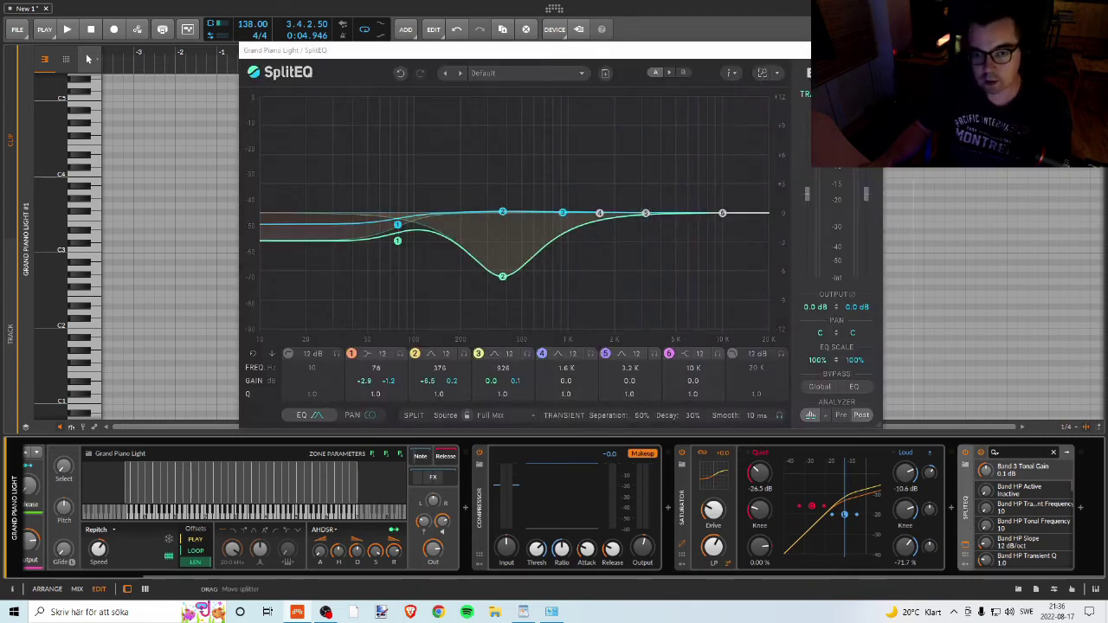
click(966, 545)
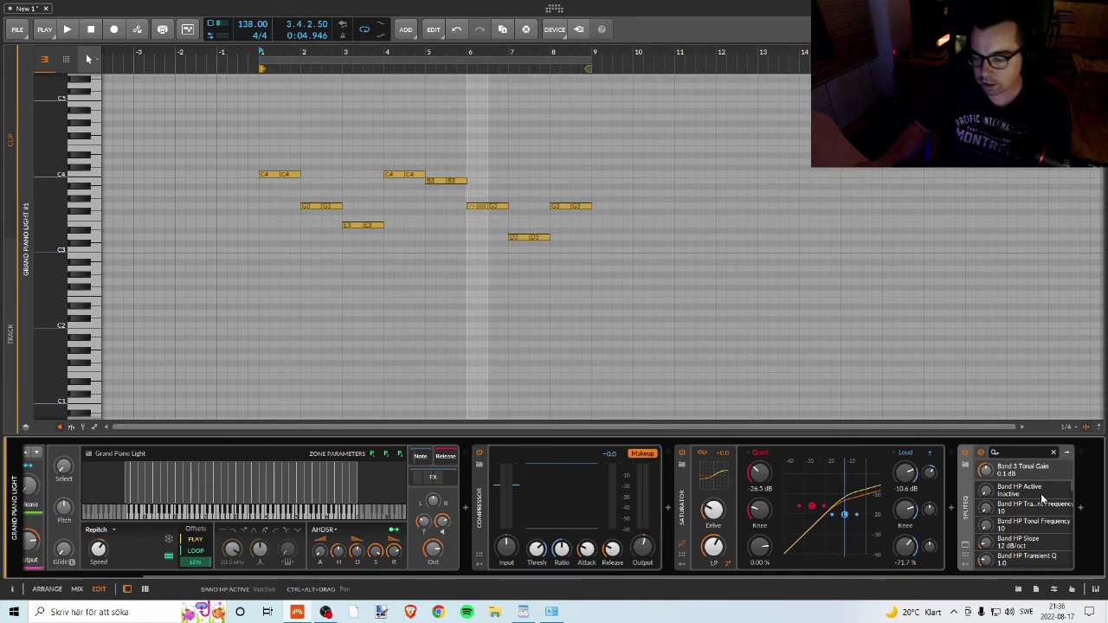
scroll(1039, 498, up, 3)
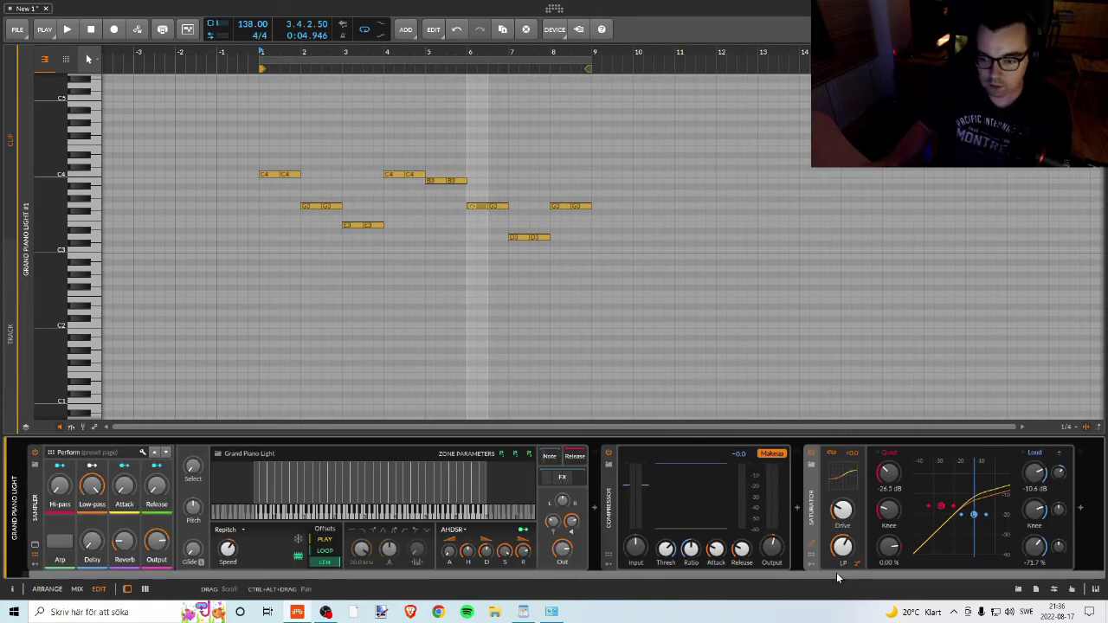
scroll(834, 572, up, 1)
scroll(981, 561, down, 1)
scroll(981, 561, up, 1)
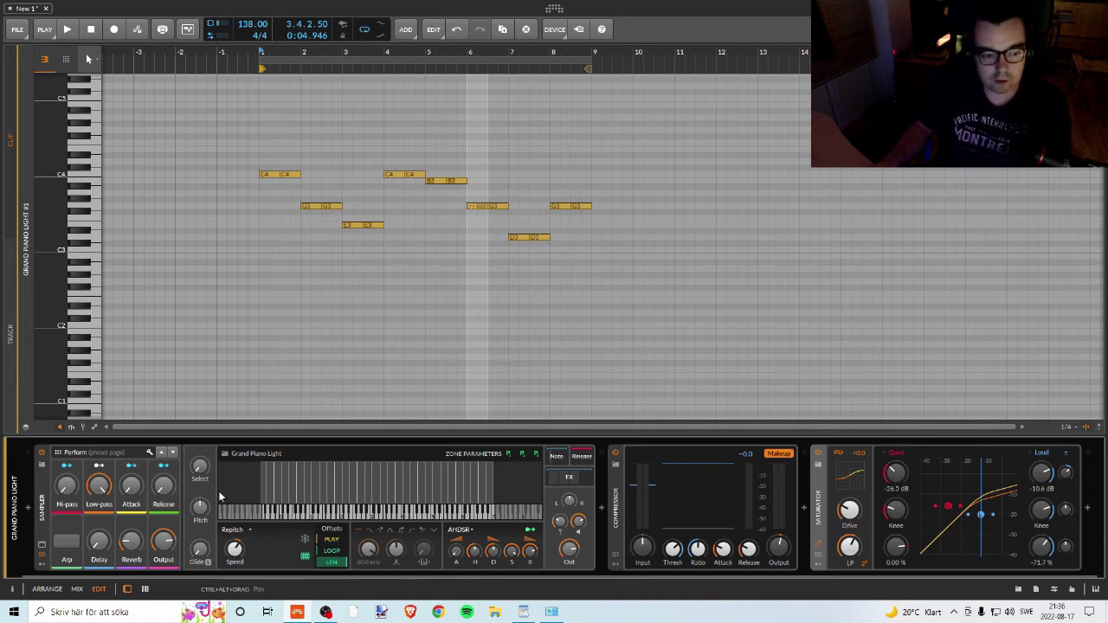
- Replace the Grand Piano Light sampler with the Grand Piano Old preset, placed before the Compressor
click(41, 498)
key(Delete)
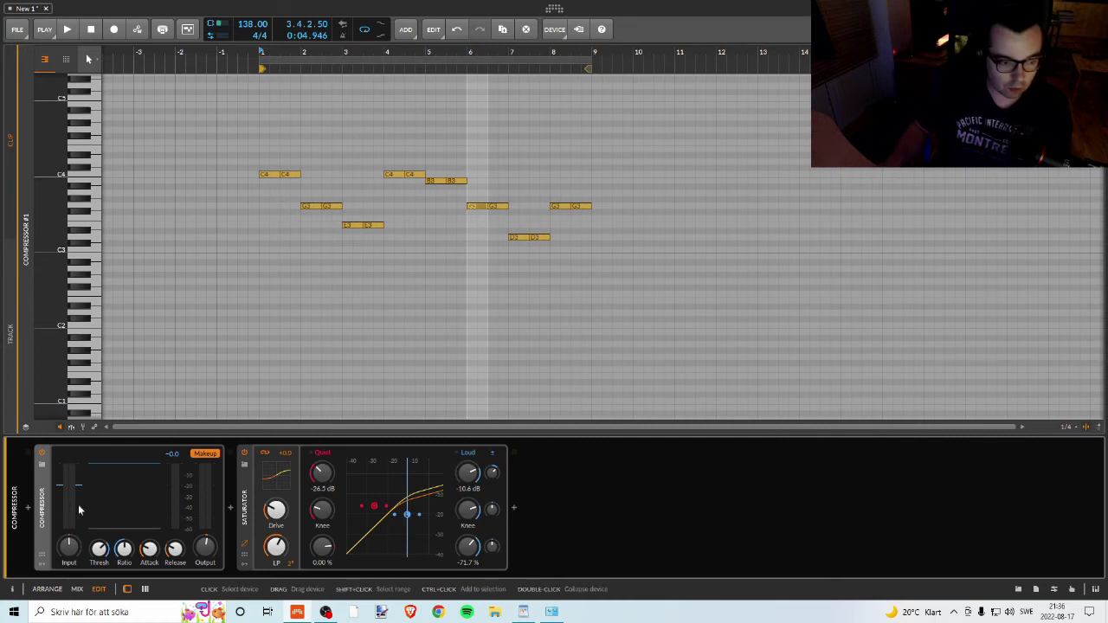
click(28, 512)
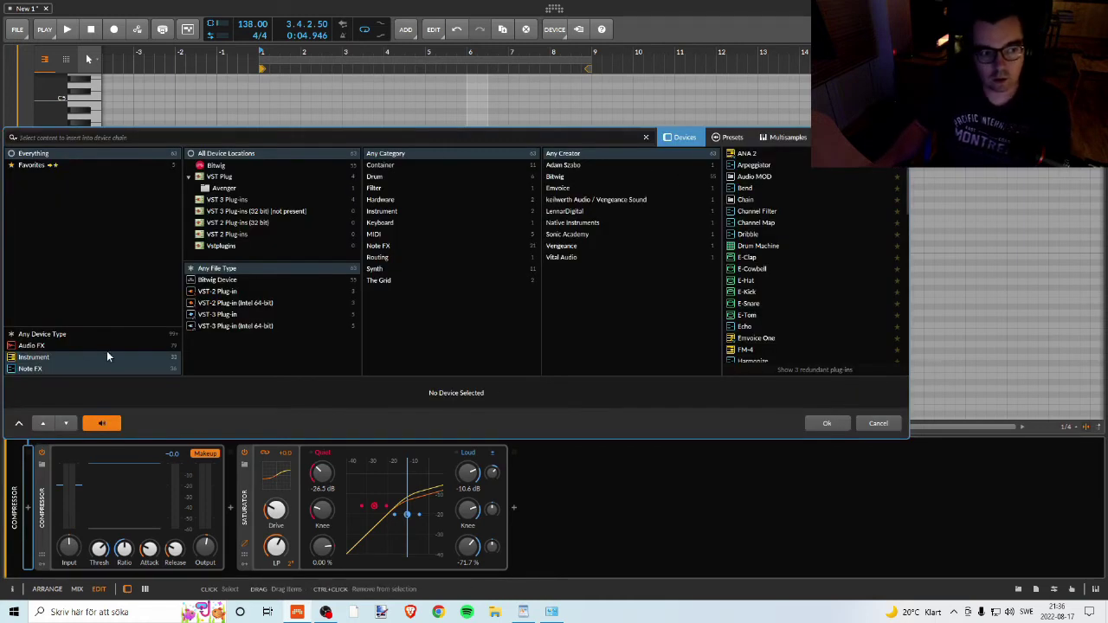
click(48, 166)
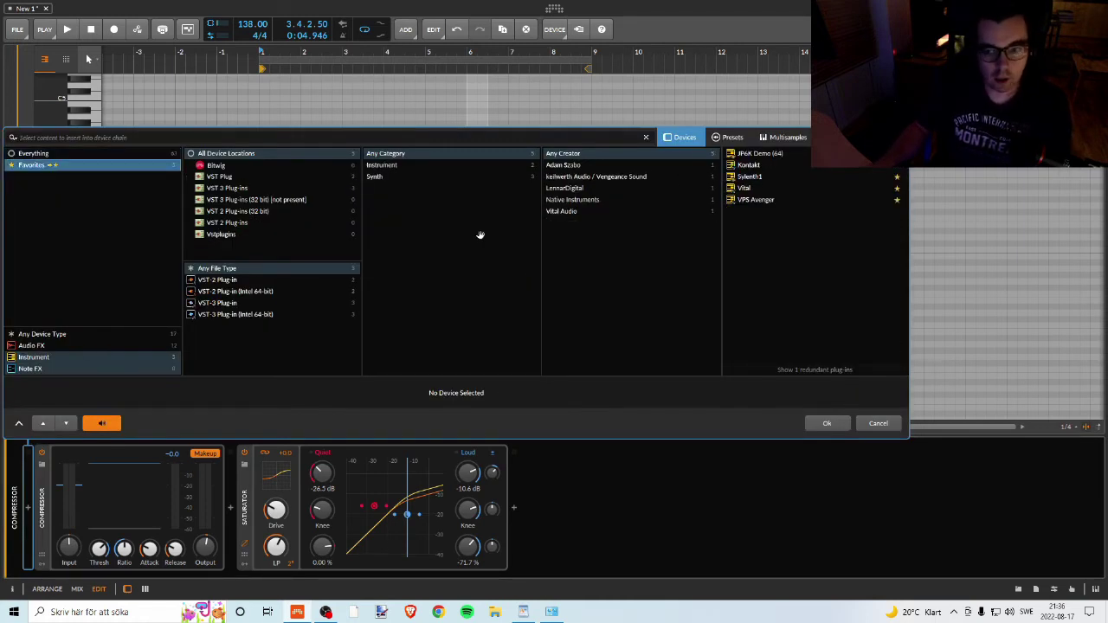
click(88, 336)
click(733, 138)
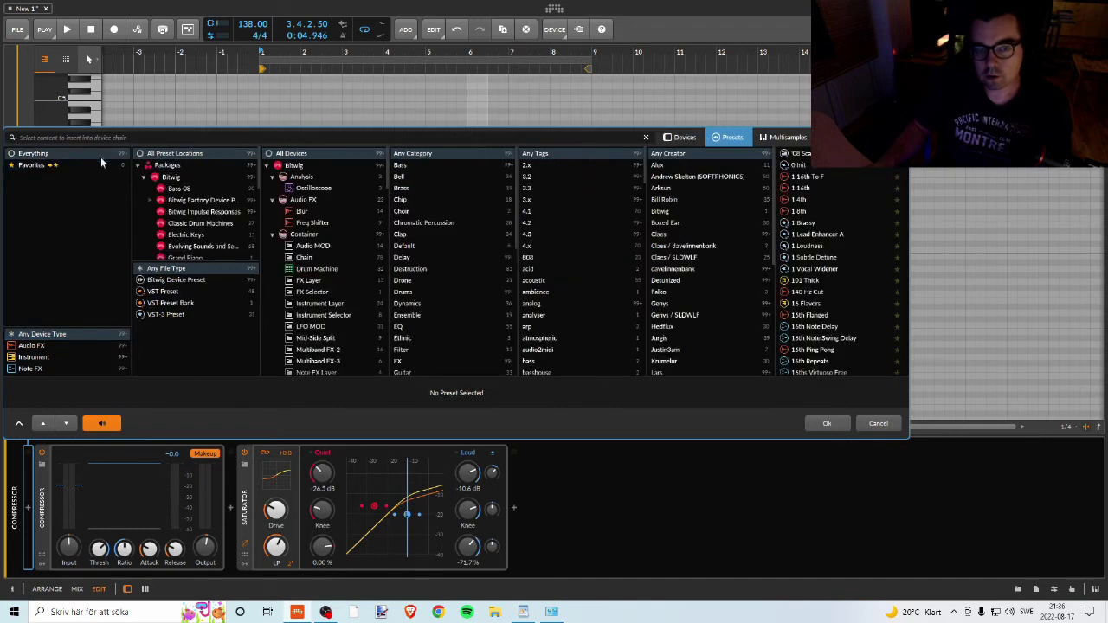
click(93, 135)
text(gra)
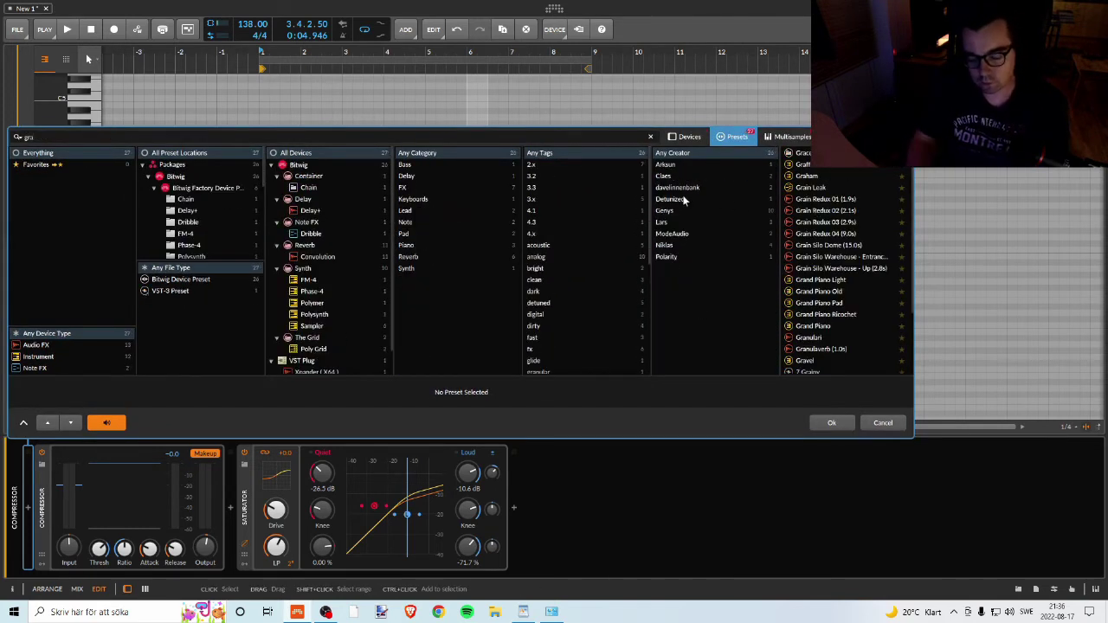
text(nd)
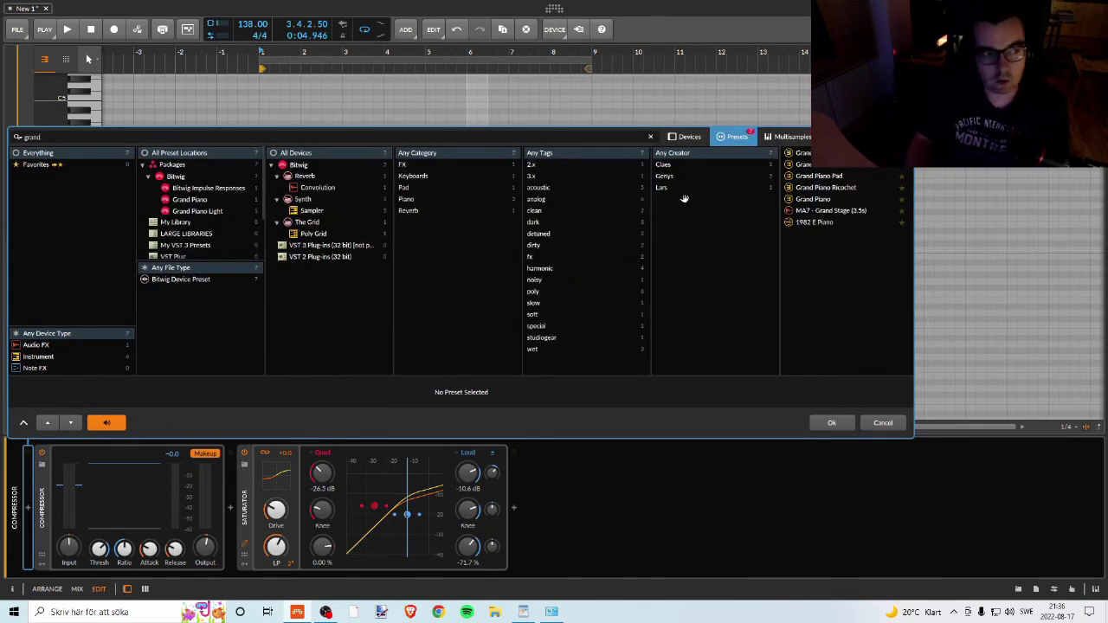
double_click(826, 166)
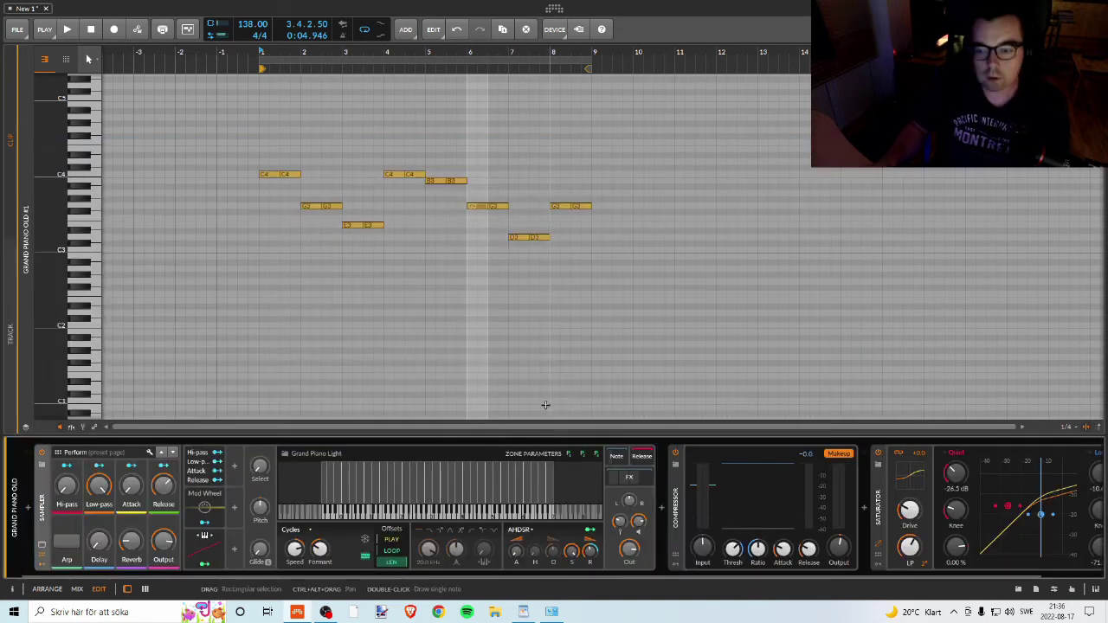
- Play the melody and set the Grand Piano Old envelope's decay to about 363 ms and attack to about 126 ms, adjusting its release
key(space)
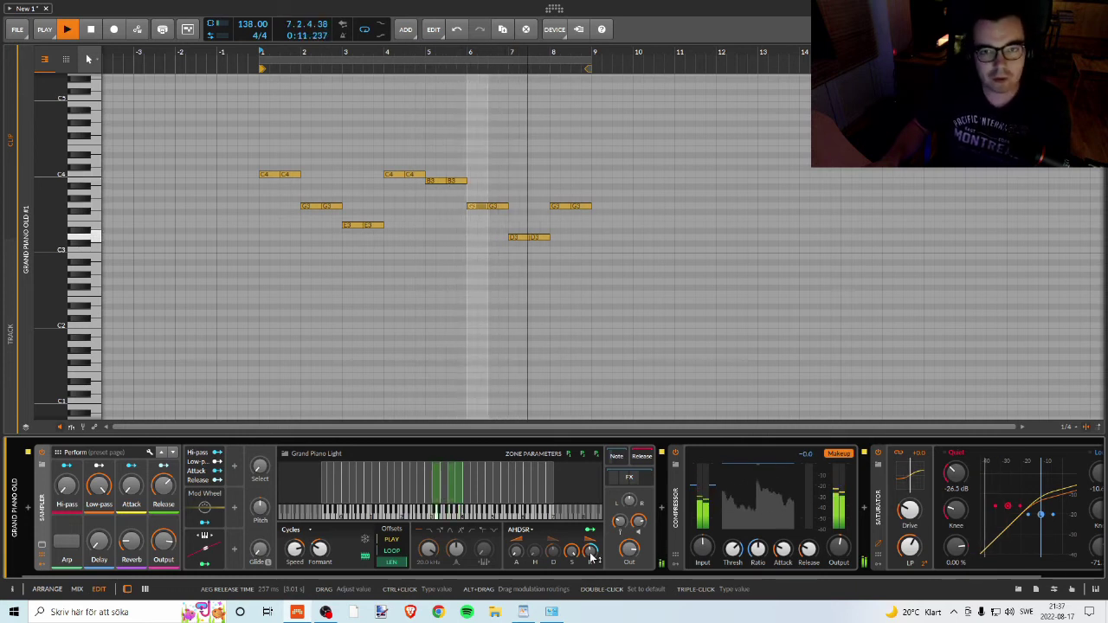
drag(592, 557, 591, 576)
mouse_move(571, 550)
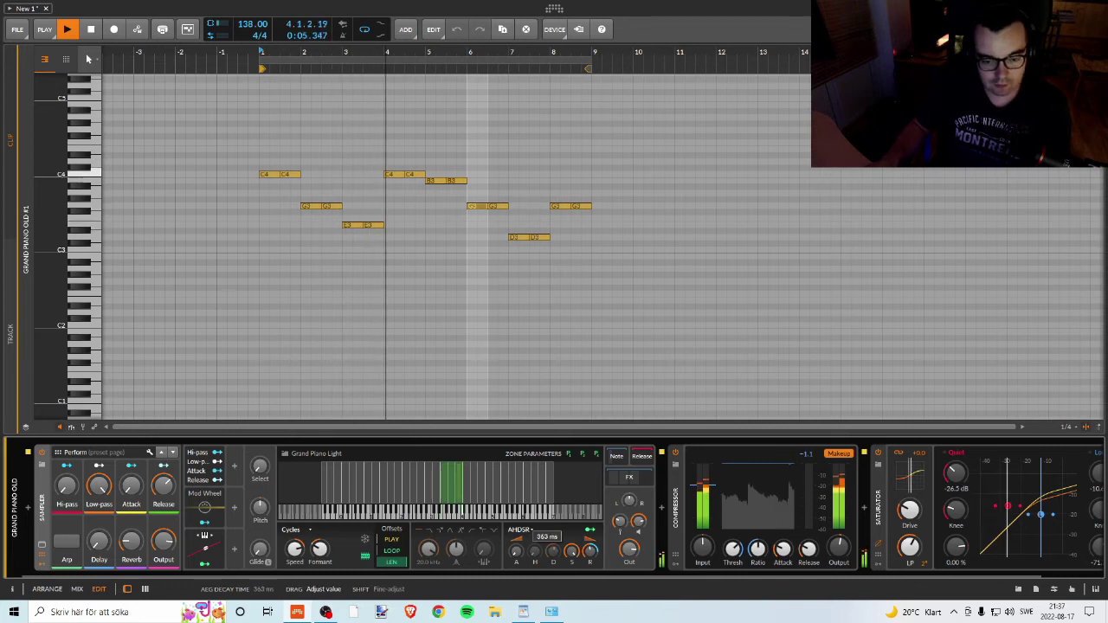
mouse_move(517, 553)
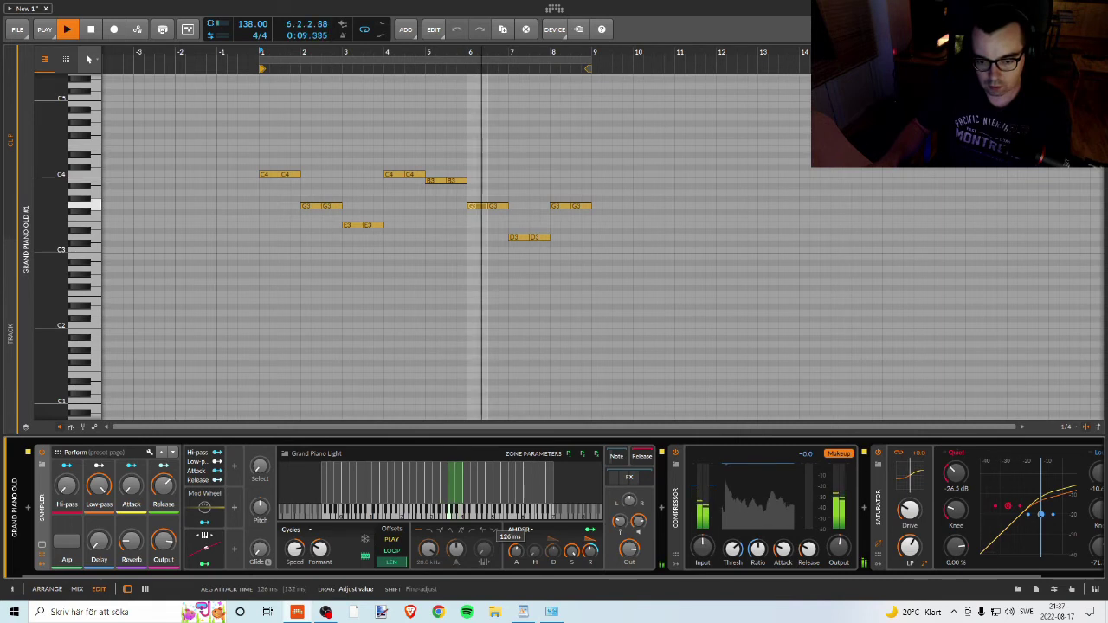
key(space)
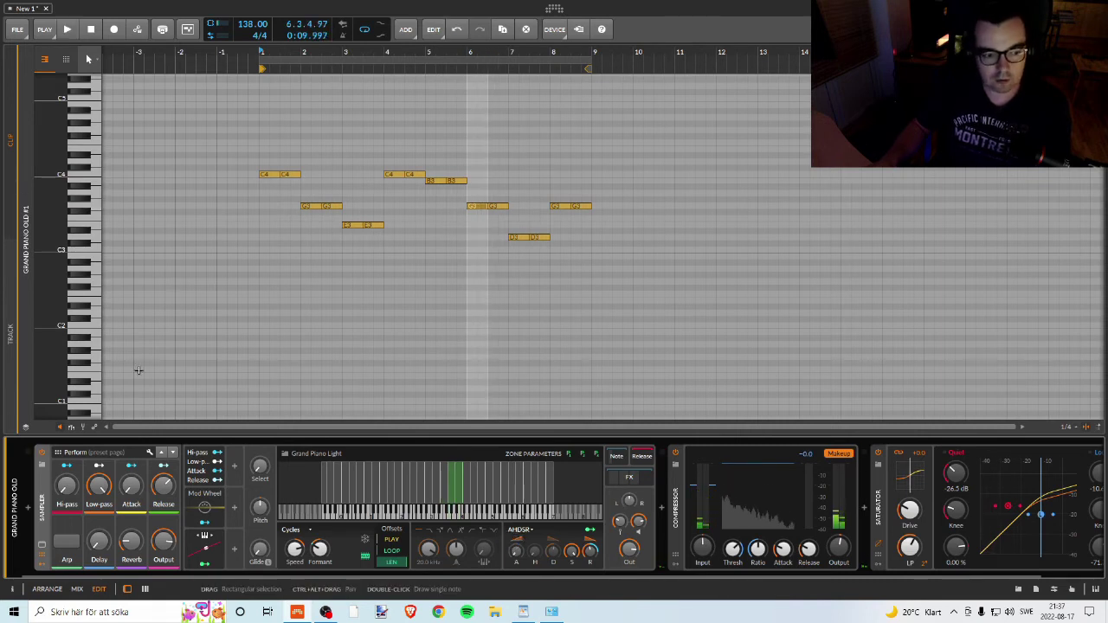
- Replace the Grand Piano Old sampler with the Grand Piano Ricochet preset, placed before the Compressor
key(Delete)
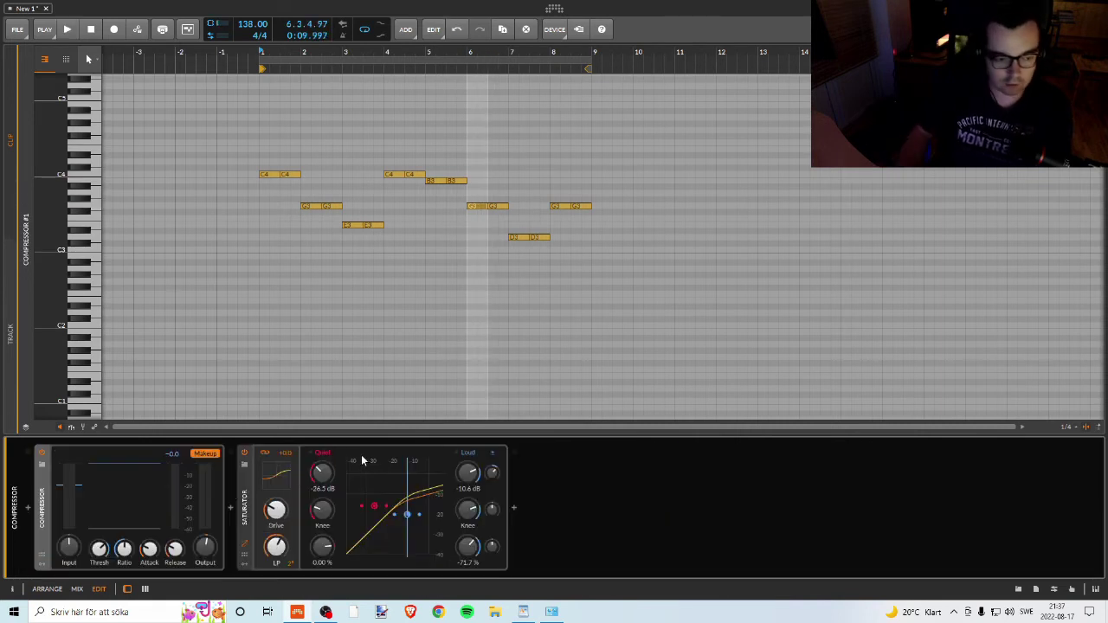
click(29, 510)
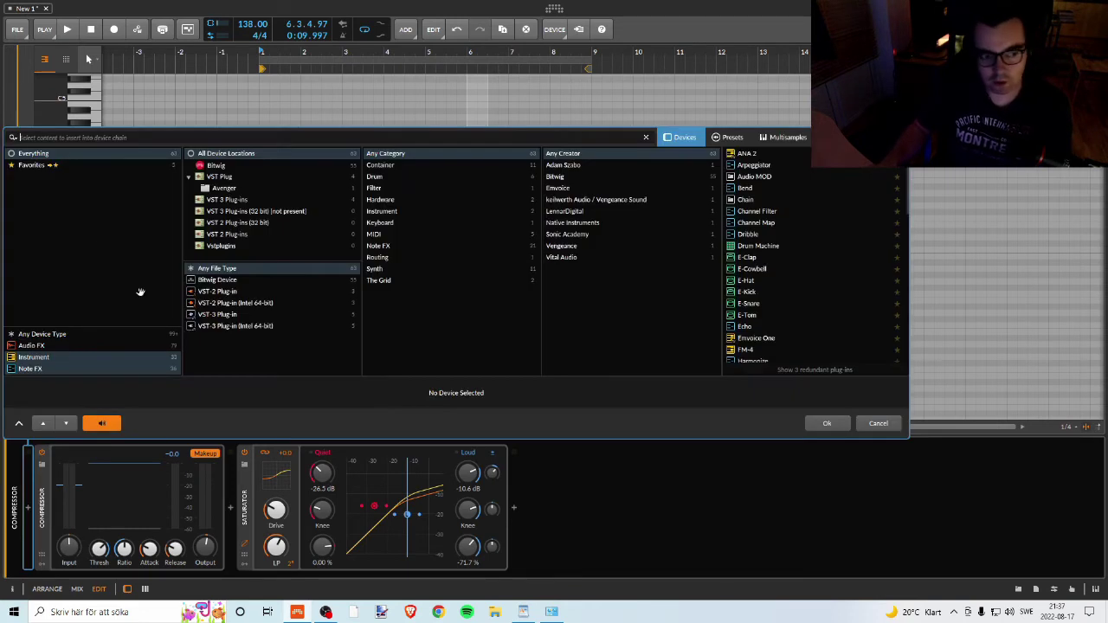
text(grand)
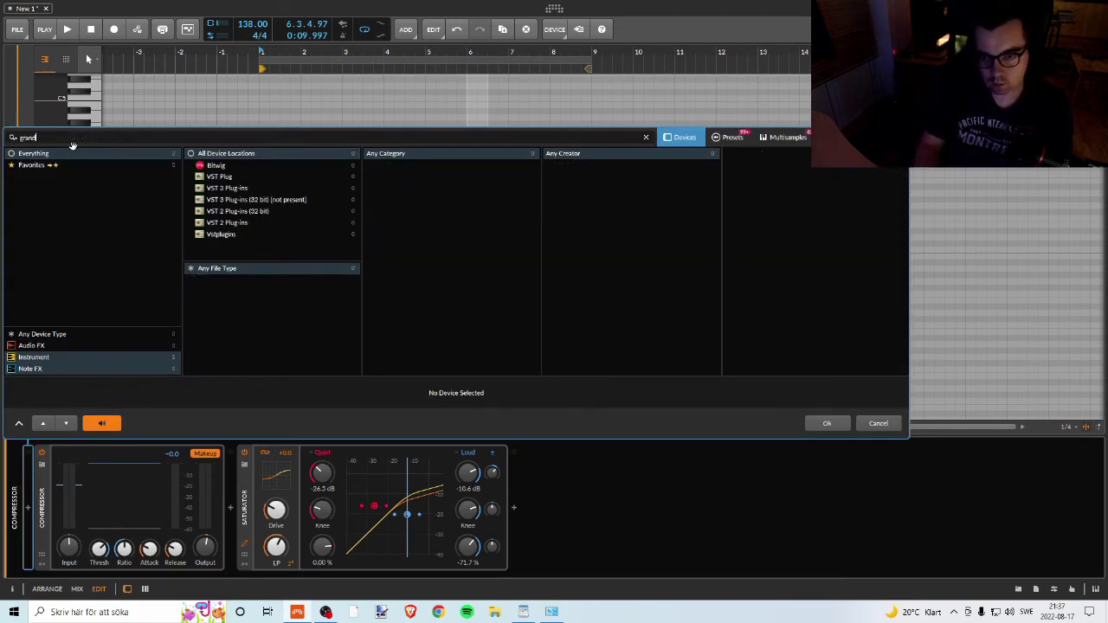
key(Tab)
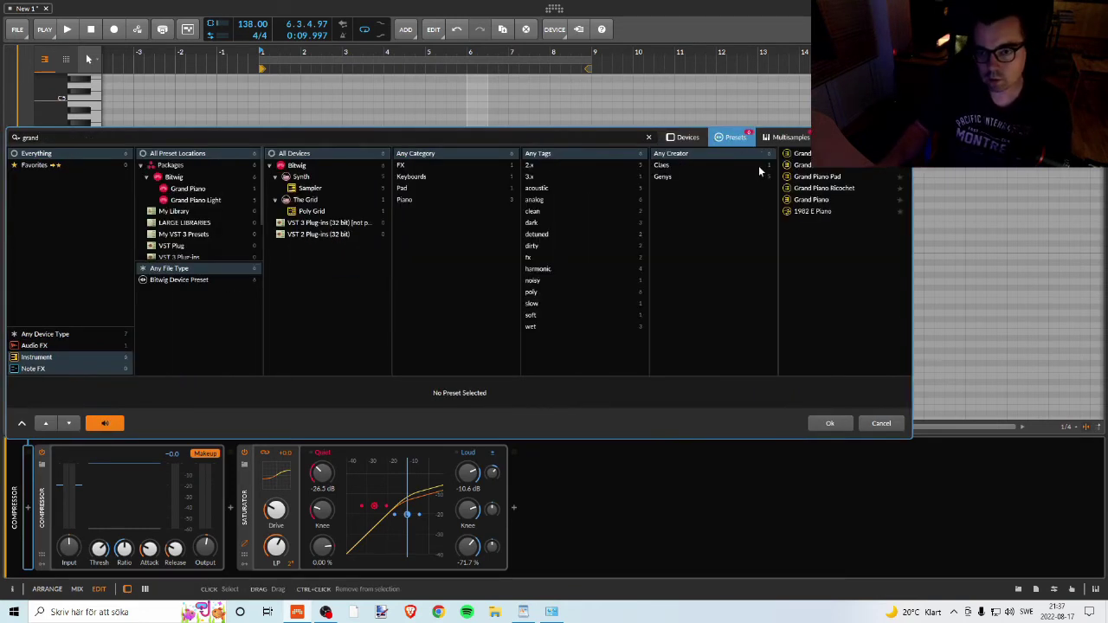
click(816, 191)
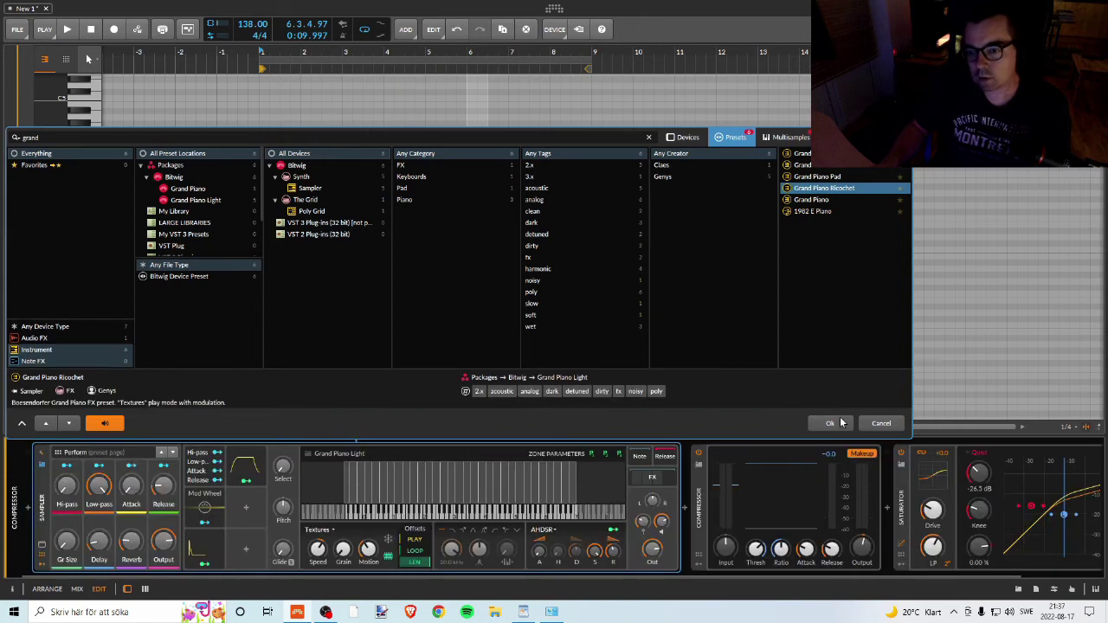
click(829, 423)
- Play the melody to audition the Grand Piano Ricochet sound, and stop playback
key(space)
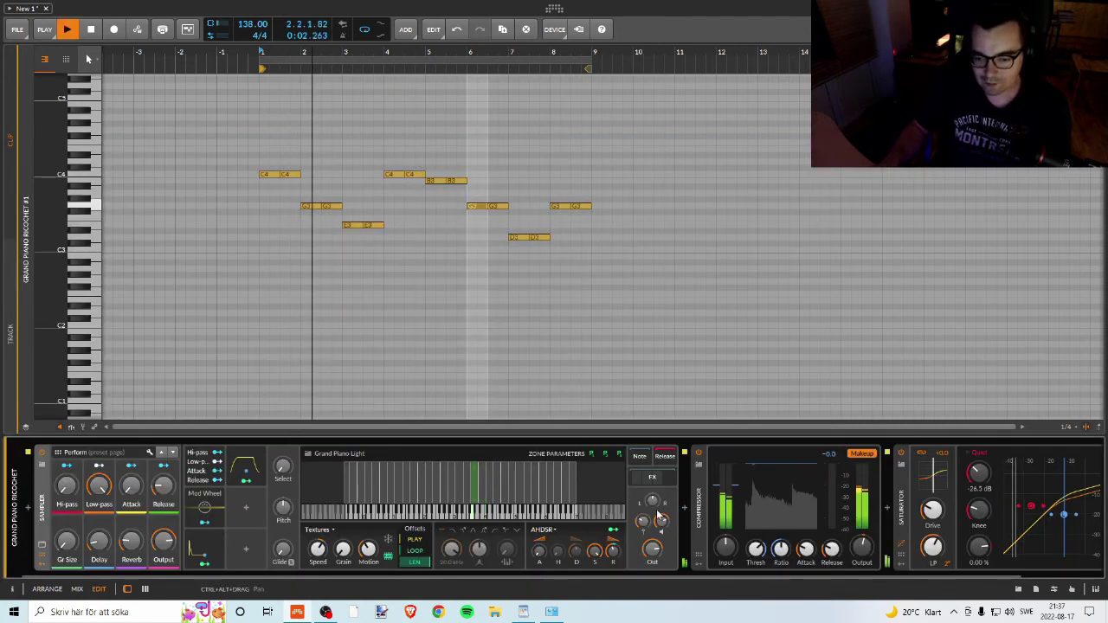
mouse_move(651, 503)
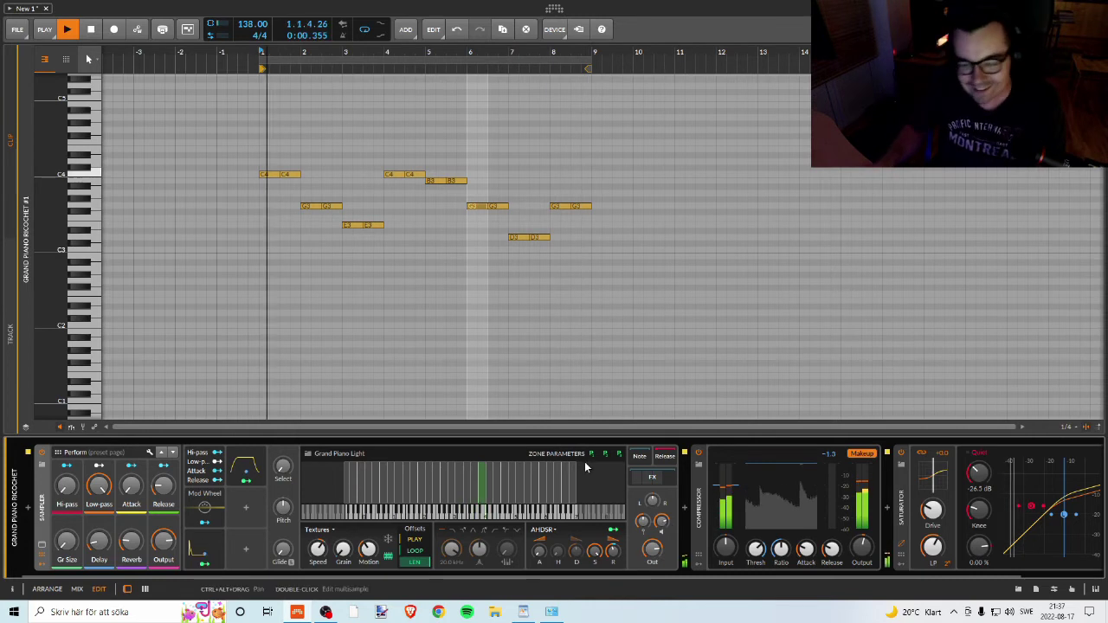
key(space)
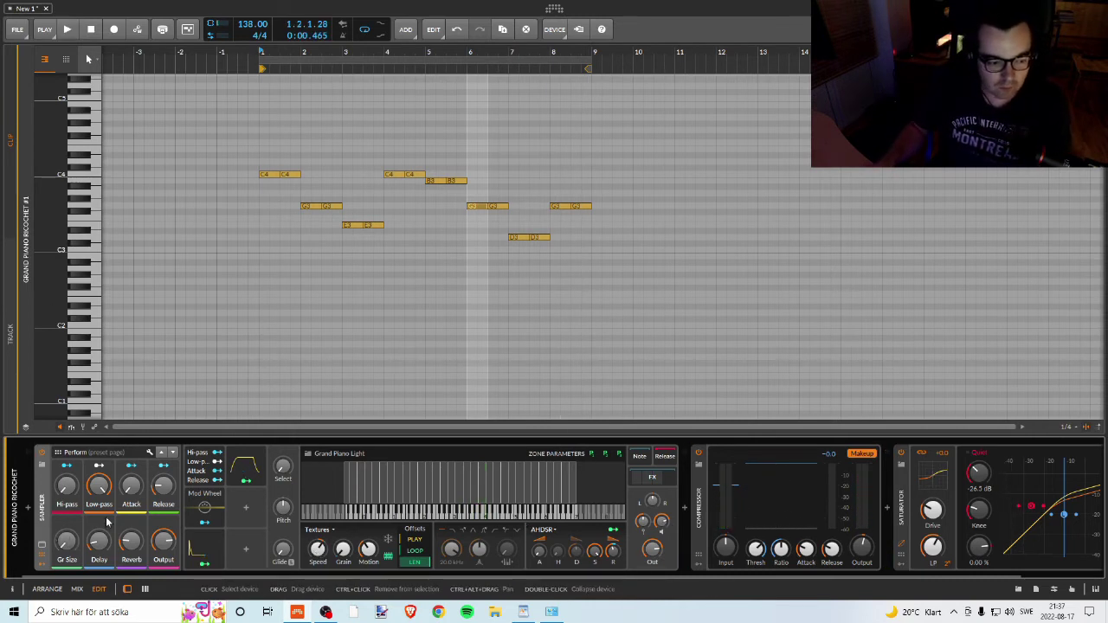
- Replace the Grand Piano Ricochet sampler with the 1982 E Piano preset, placed before the Compressor
key(Delete)
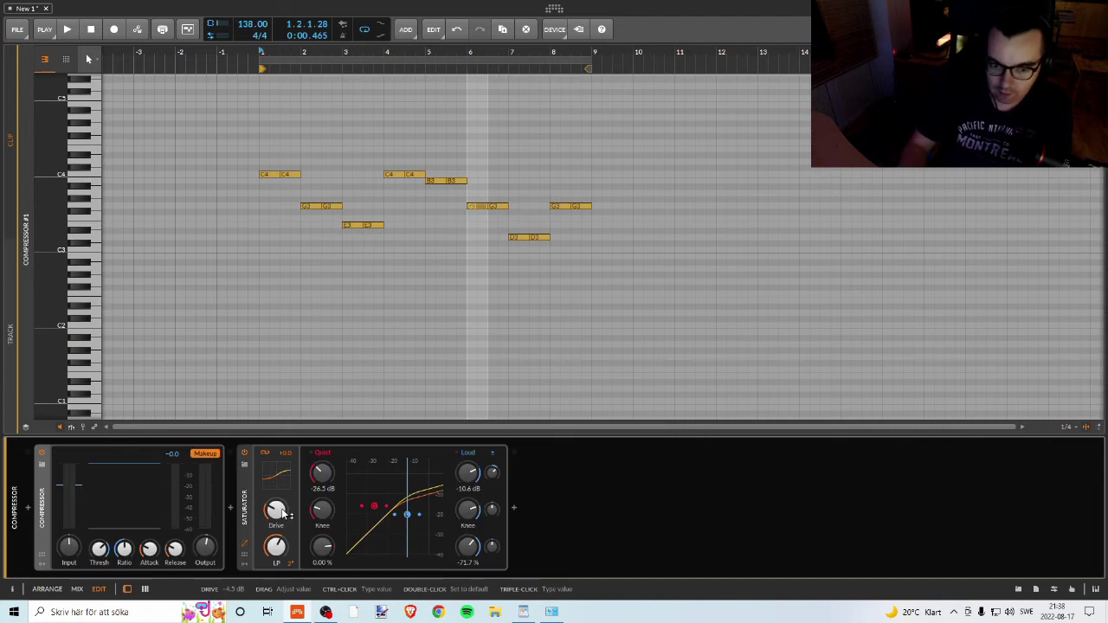
click(29, 507)
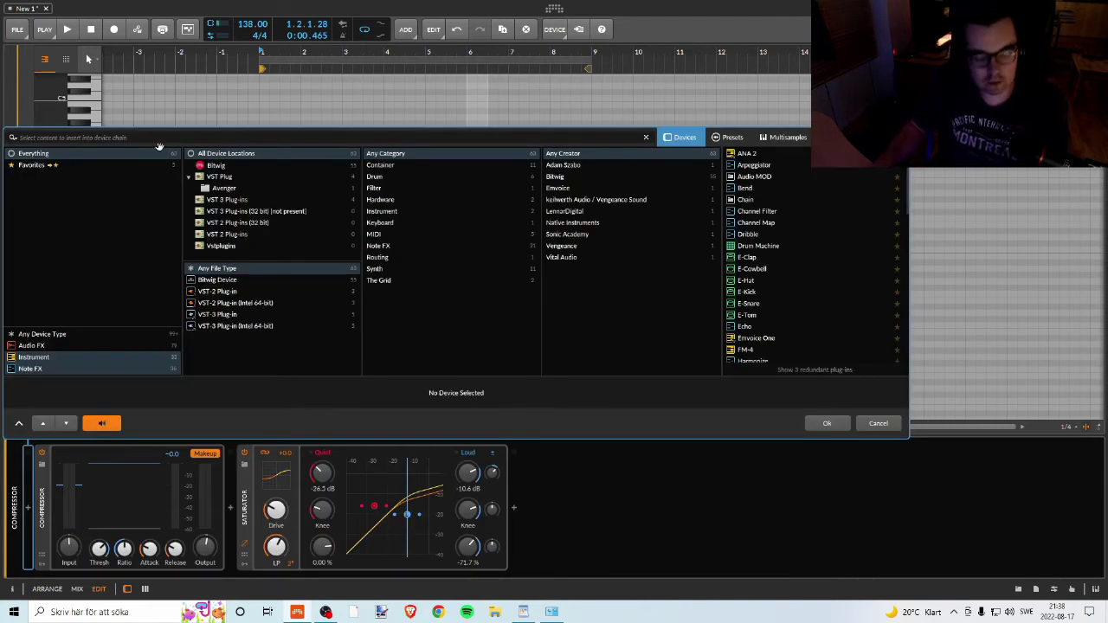
text(grand)
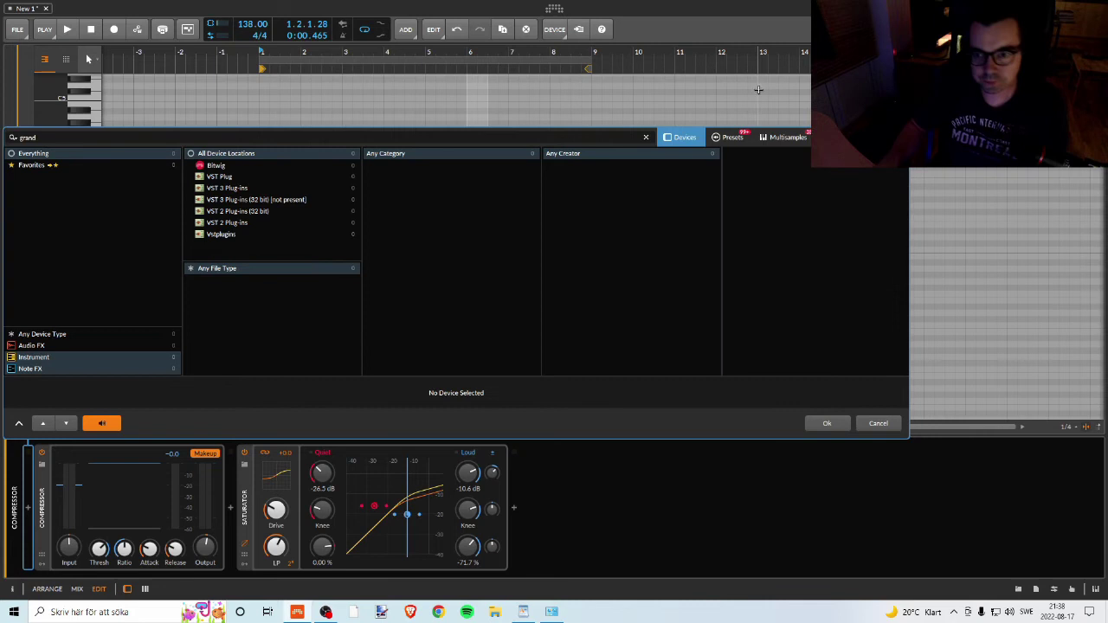
click(781, 139)
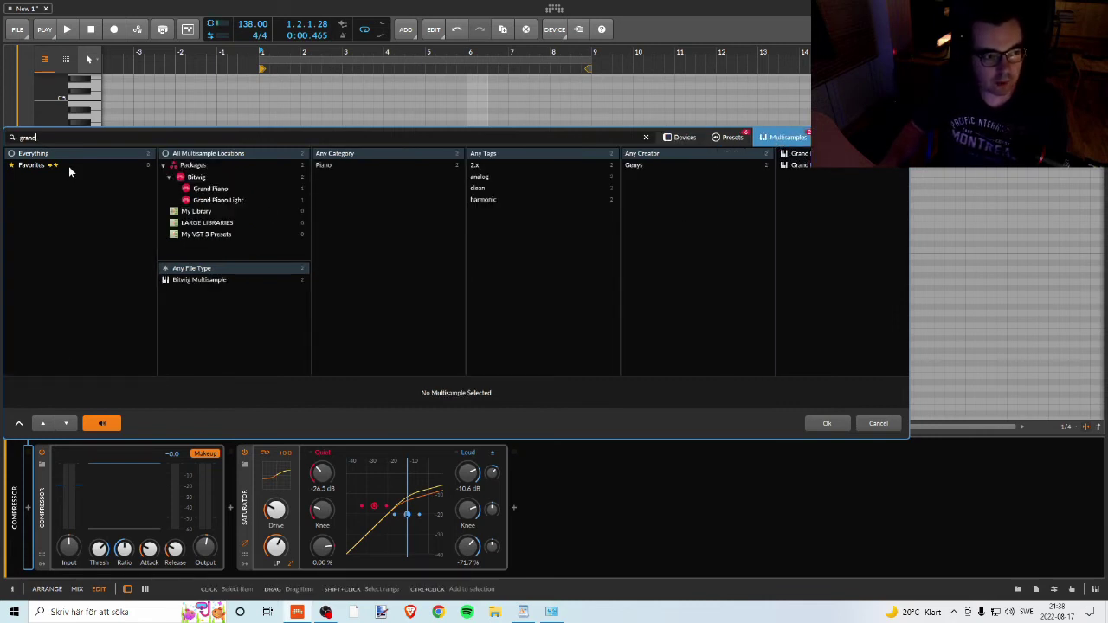
click(743, 137)
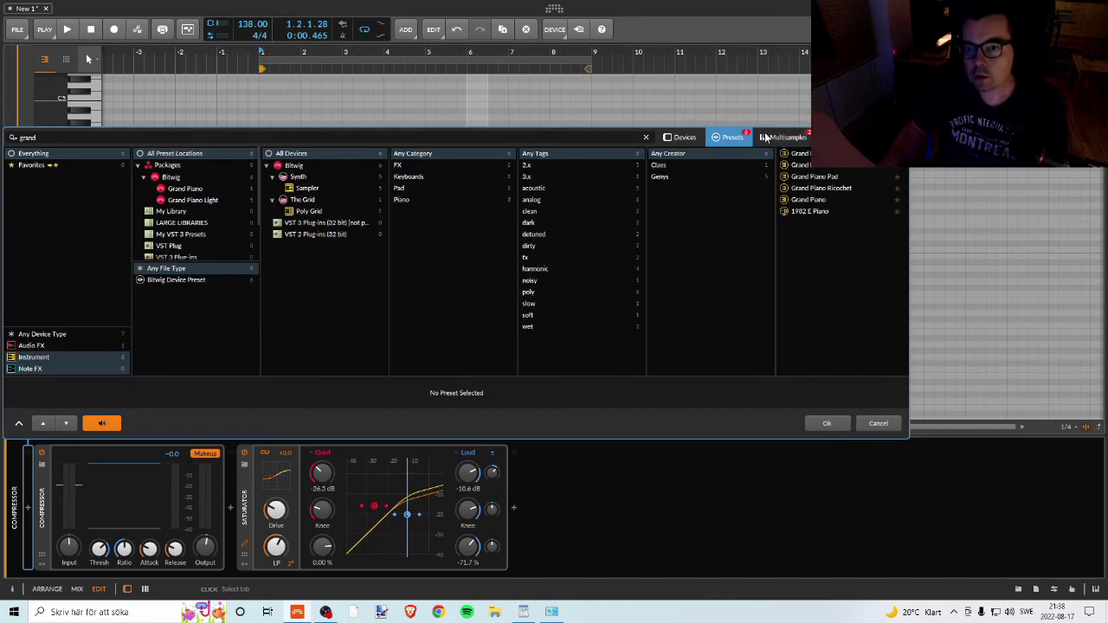
click(809, 211)
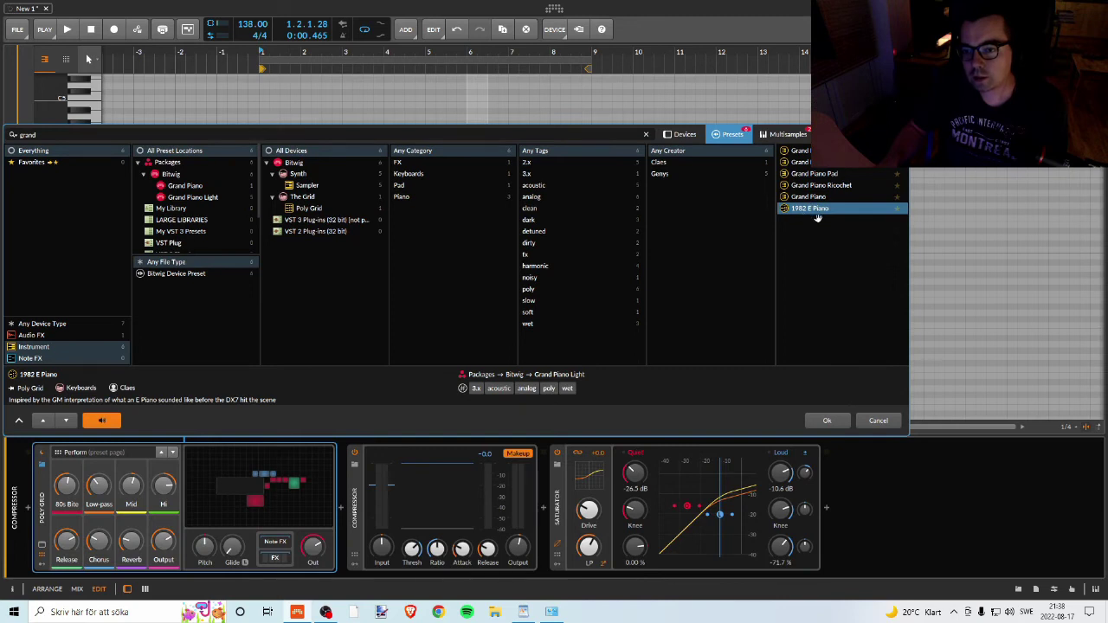
click(827, 421)
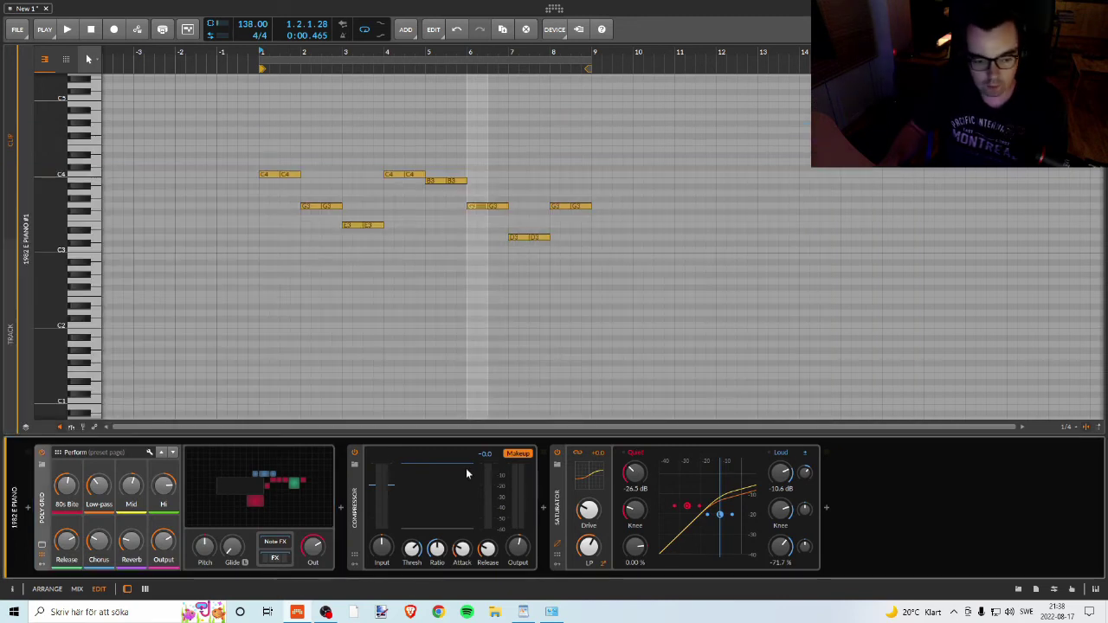
- Play the melody while adjusting the 1982 E Piano's low-pass, 80s Bite and mid gain, and stop playback
key(space)
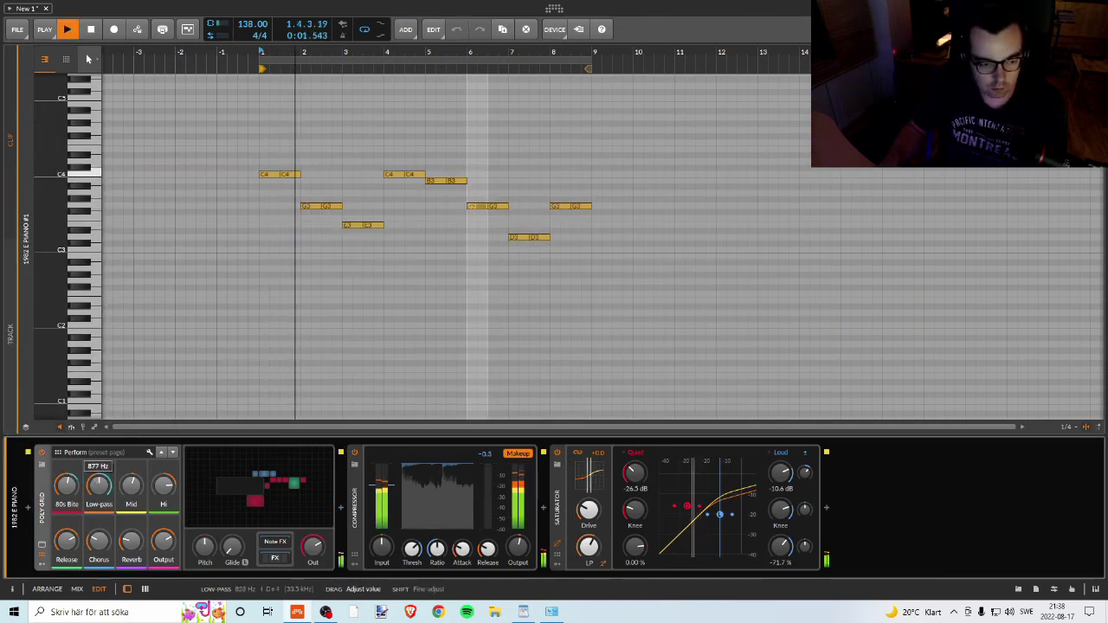
drag(98, 486, 98, 481)
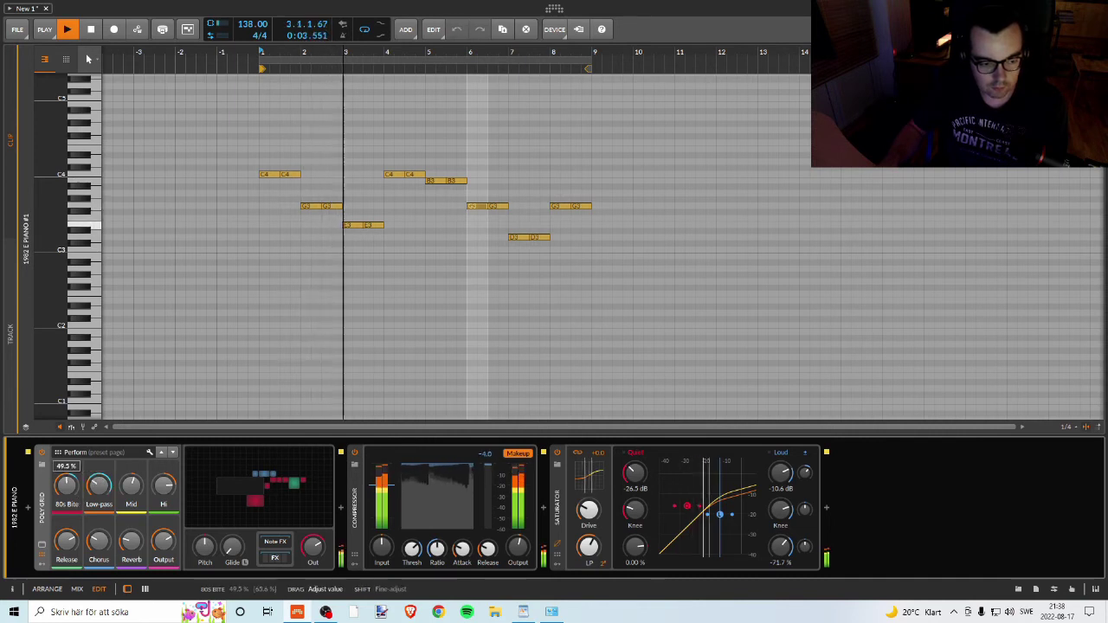
key(space)
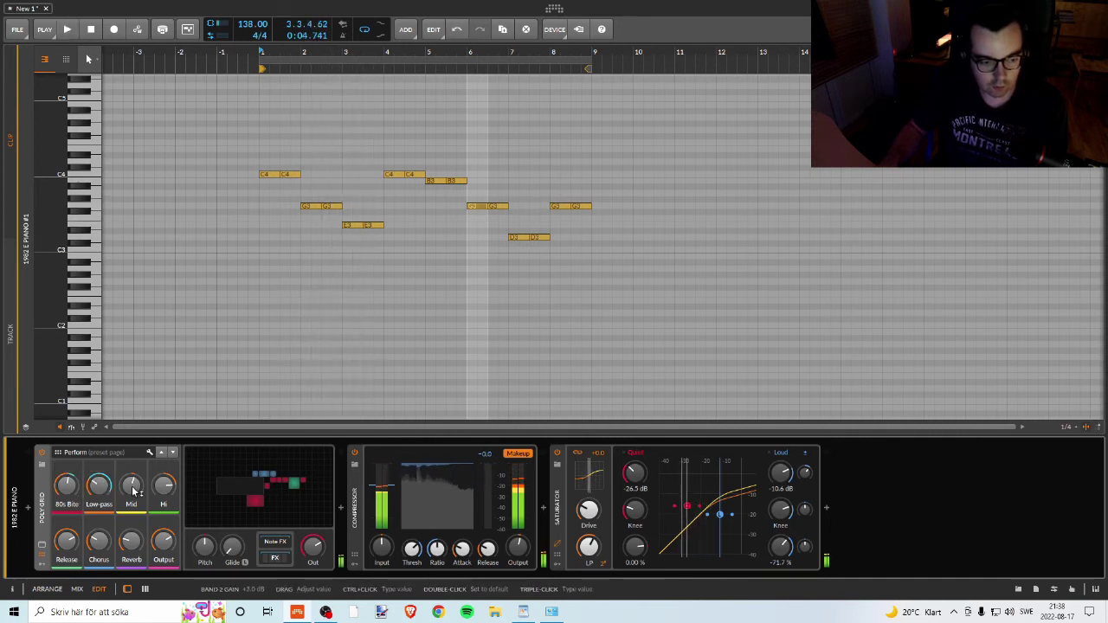
key(space)
drag(132, 487, 132, 483)
key(space)
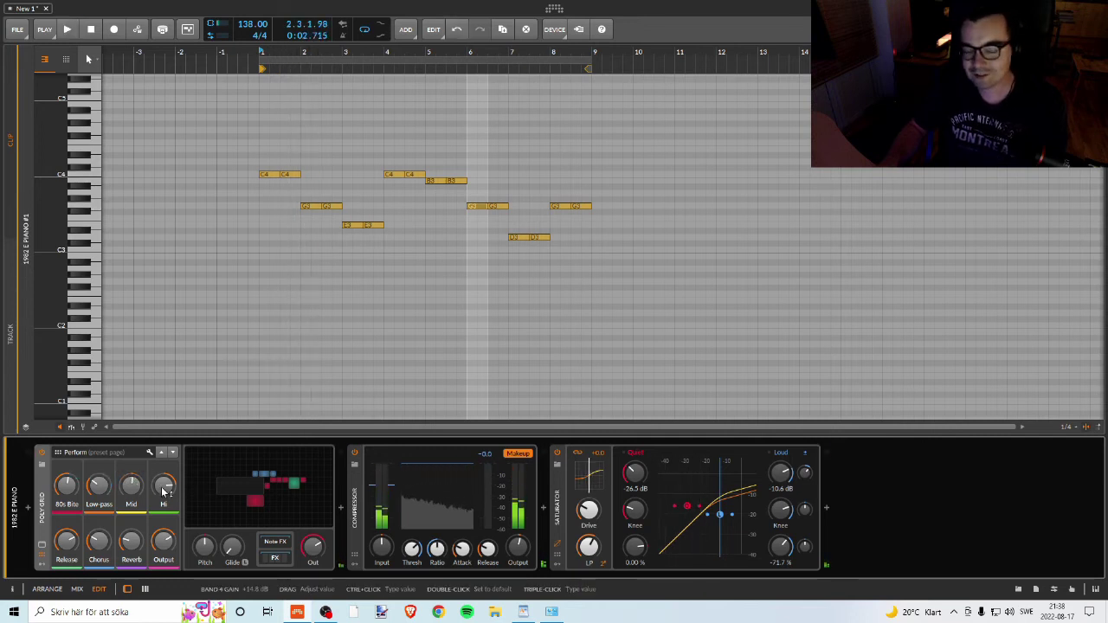
- Play the melody while adjusting the 1982 E Piano's Hi gain, and stop playback
key(space)
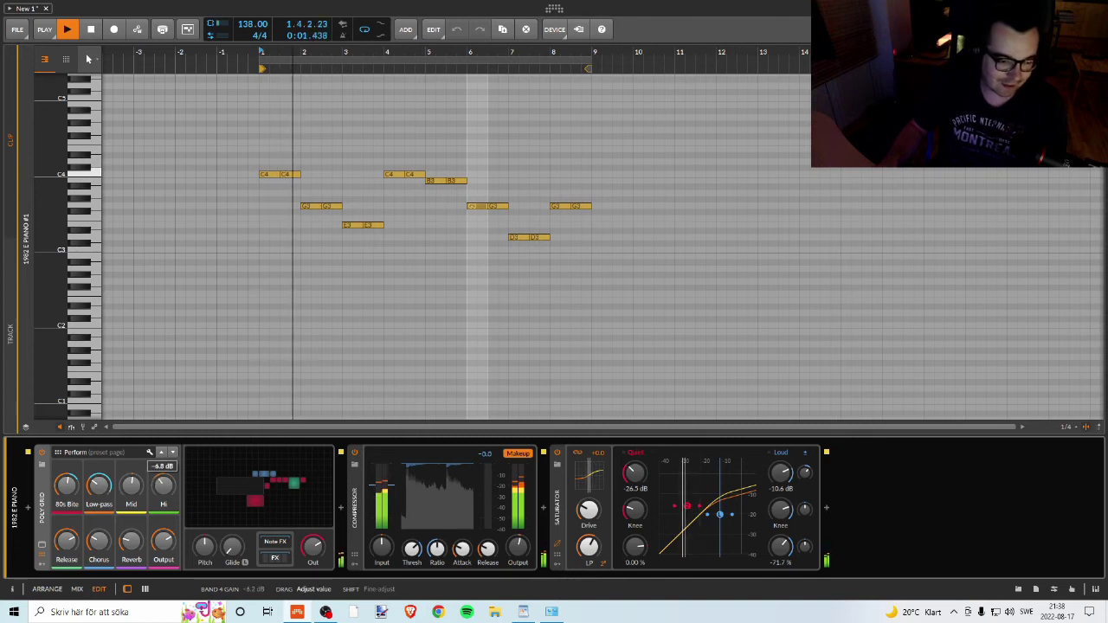
mouse_move(162, 487)
mouse_down()
mouse_move(163, 475)
mouse_move(163, 488)
mouse_up()
key(space)
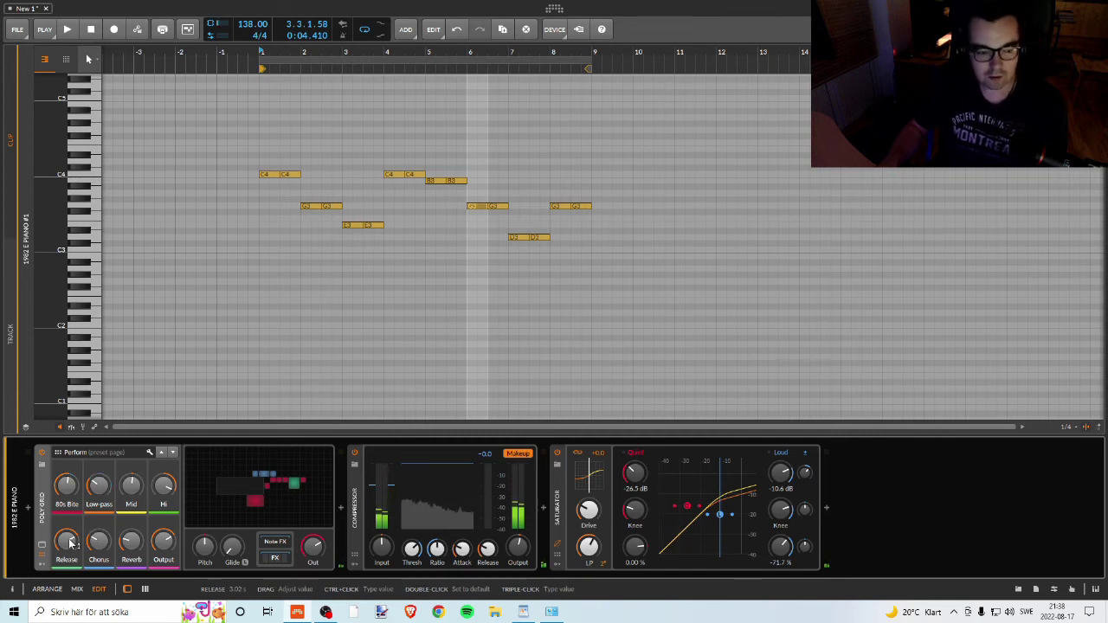
- Play the melody while adjusting the 1982 E Piano's chorus and trying different reverb mix amounts
key(space)
drag(97, 541, 98, 507)
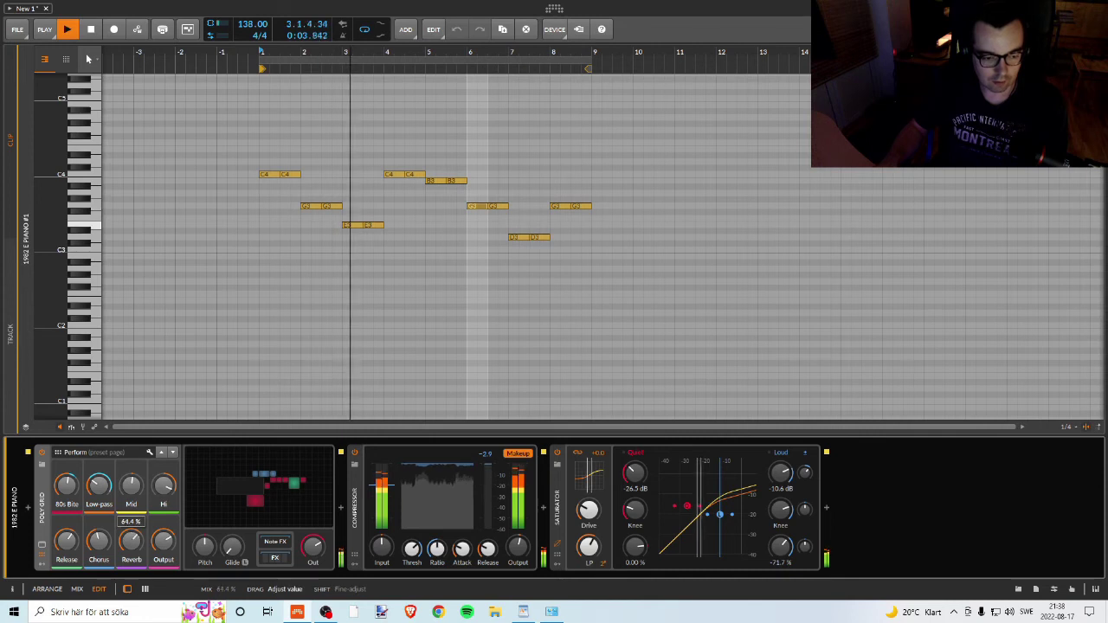
key(space)
key(space)
key(space)
- Play the melody while shifting the 1982 E Piano's pitch downward, and stop playback
key(space)
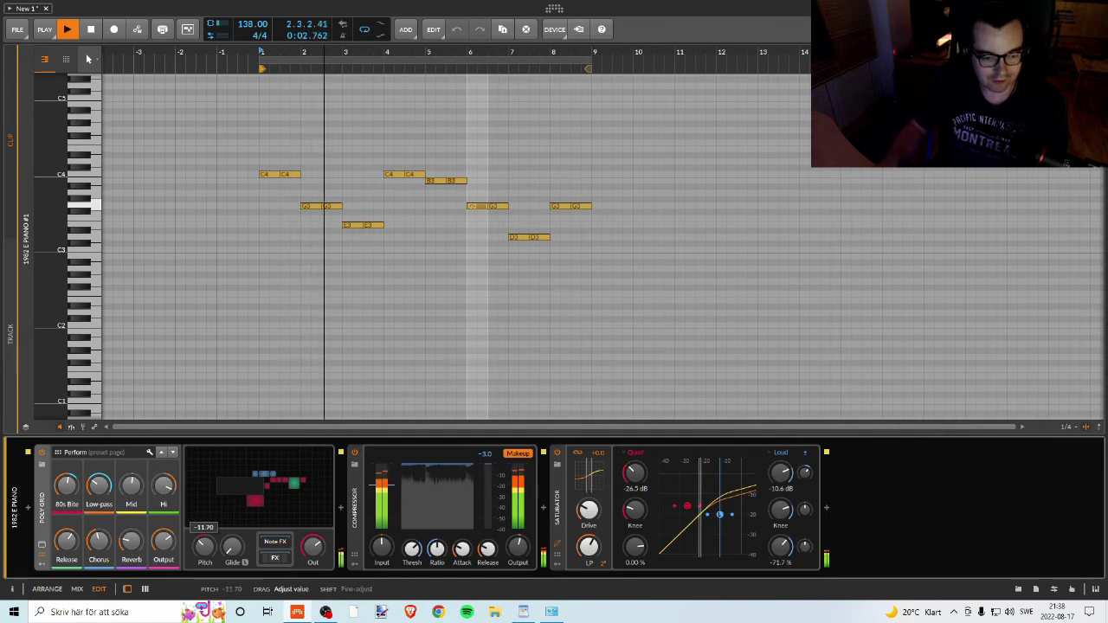
drag(205, 545, 205, 557)
key(space)
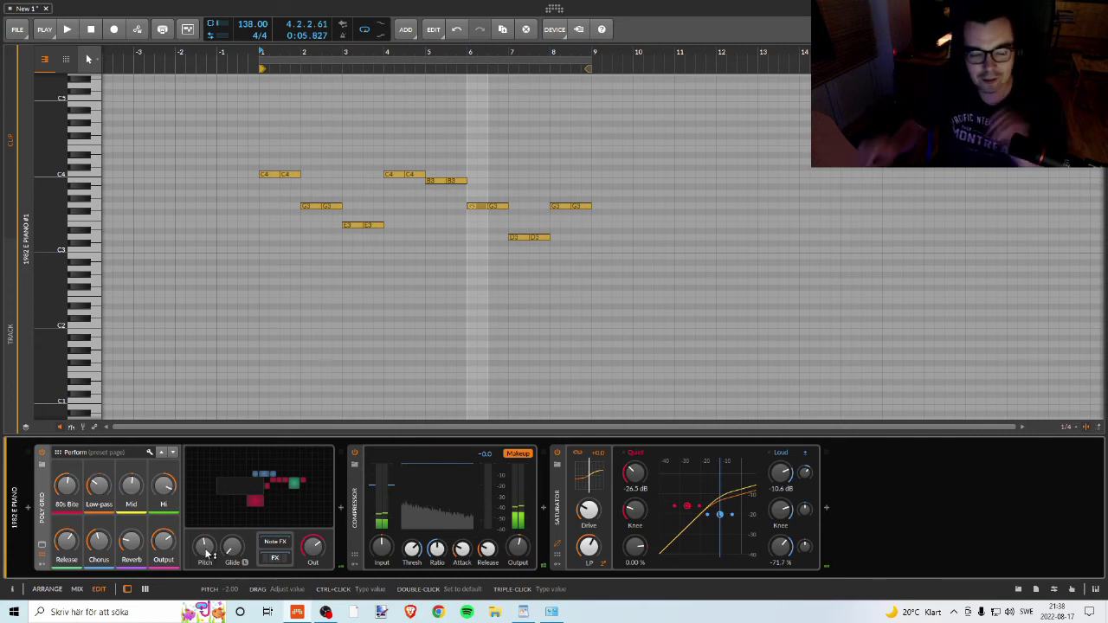
key(space)
mouse_move(205, 554)
mouse_down()
mouse_move(205, 543)
mouse_move(205, 565)
mouse_up()
key(space)
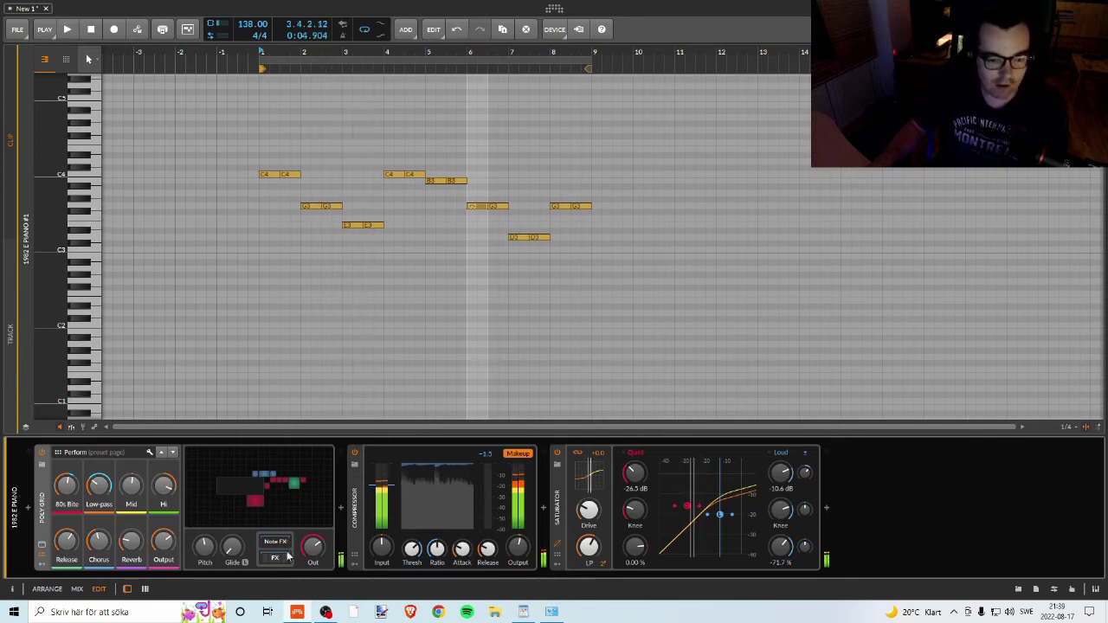
- Play the melody and try out longer glide times on the 1982 E Piano
key(space)
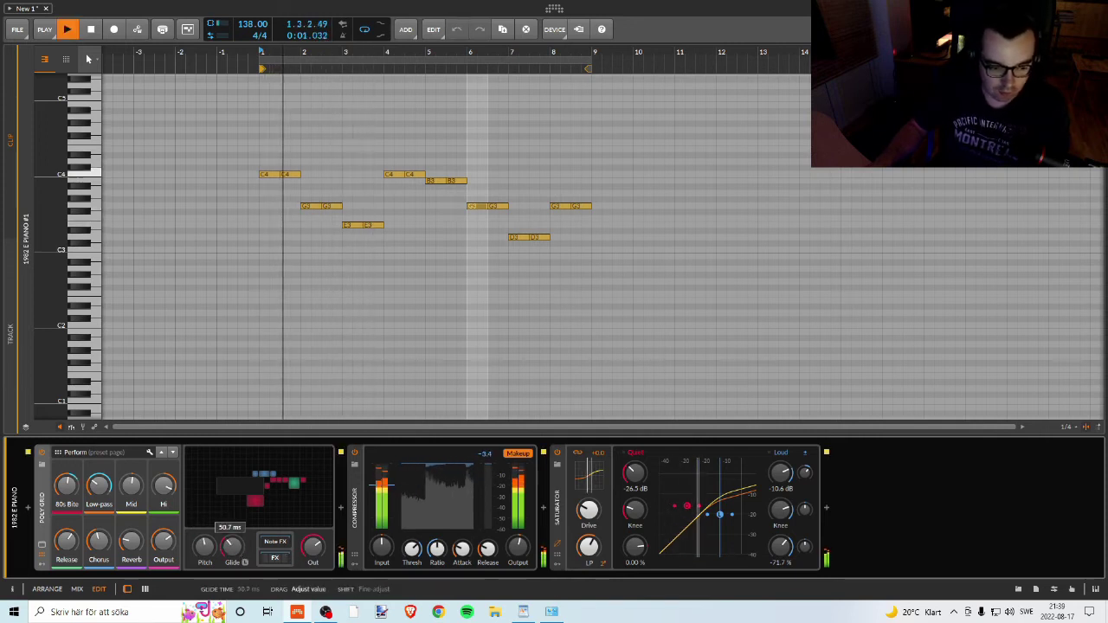
drag(231, 546, 231, 518)
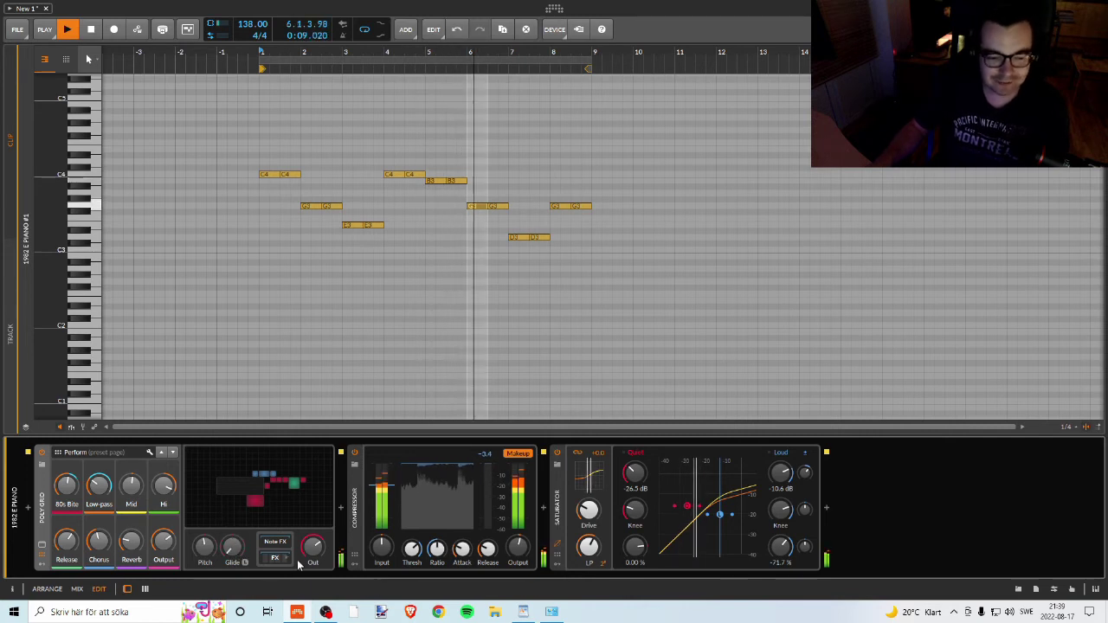
key(space)
- Open the 1982 E Piano's Poly Grid patch during playback and adjust the sine oscillator's skew, fold and pitch modulation amount
key(space)
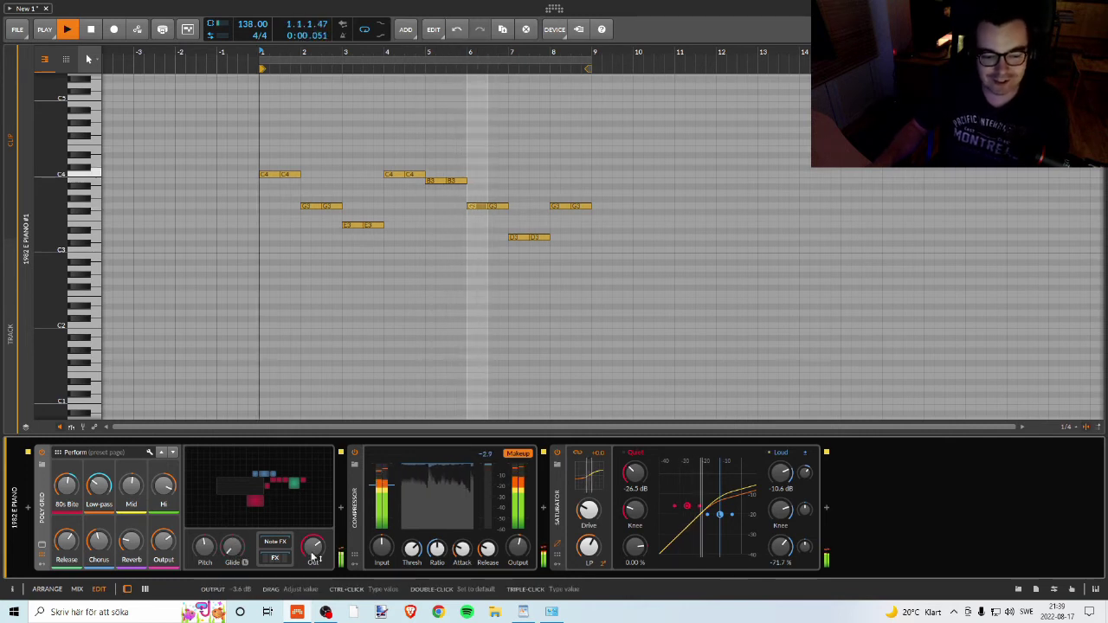
click(260, 492)
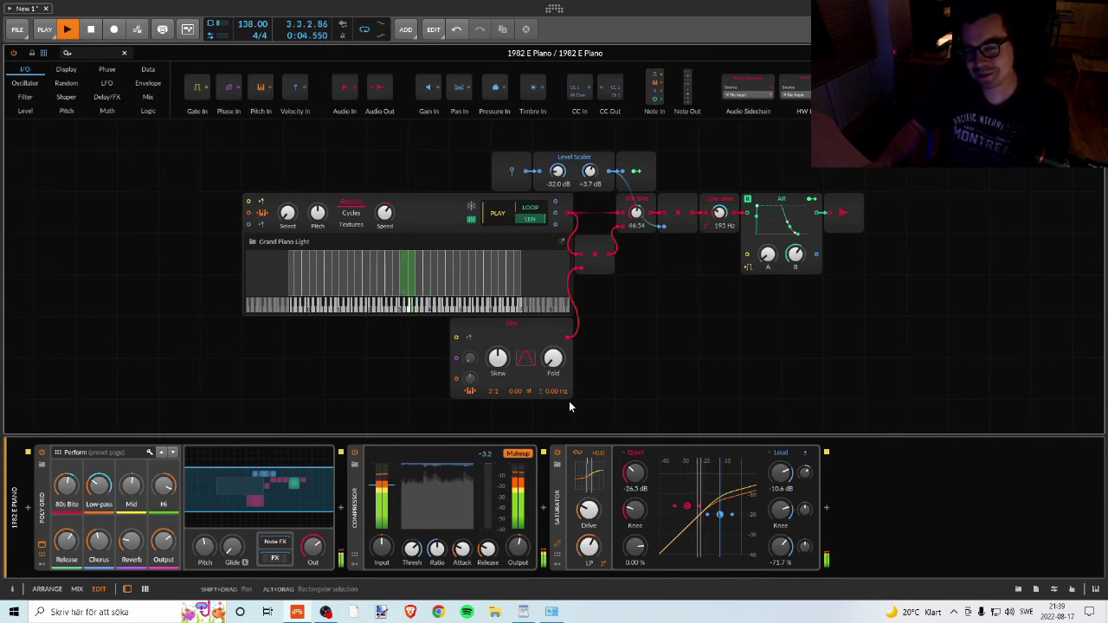
drag(498, 357, 498, 336)
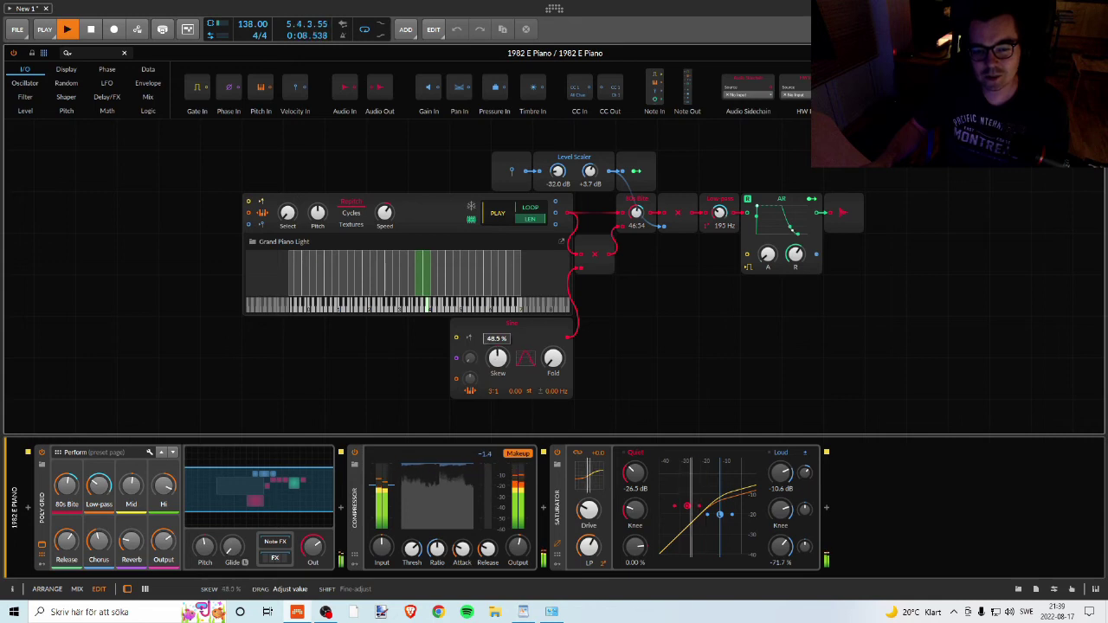
drag(553, 357, 554, 342)
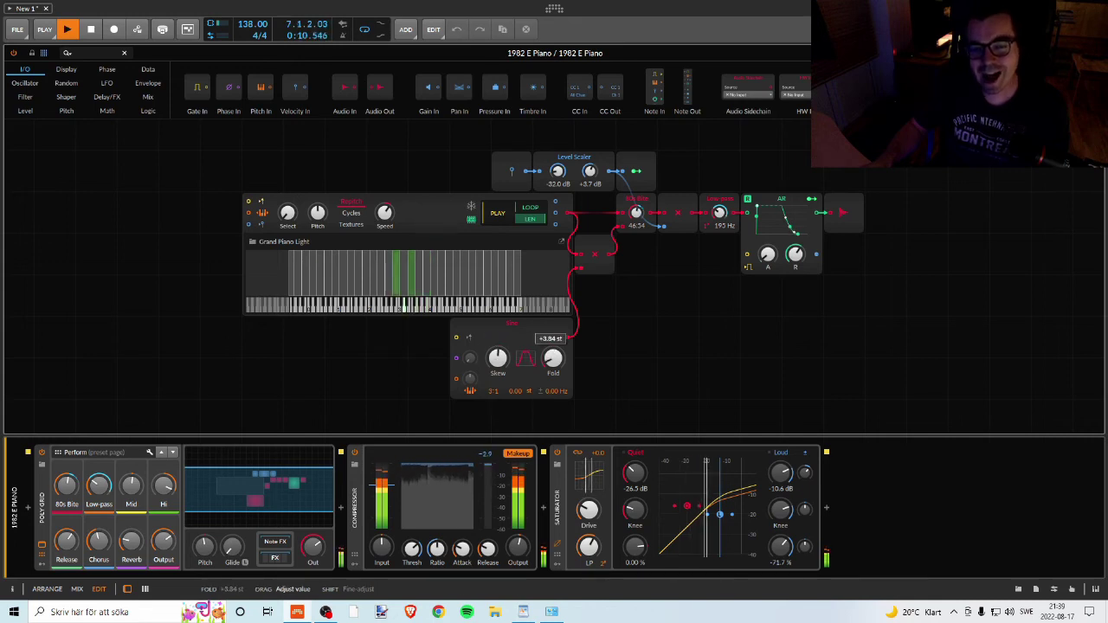
drag(469, 358, 469, 387)
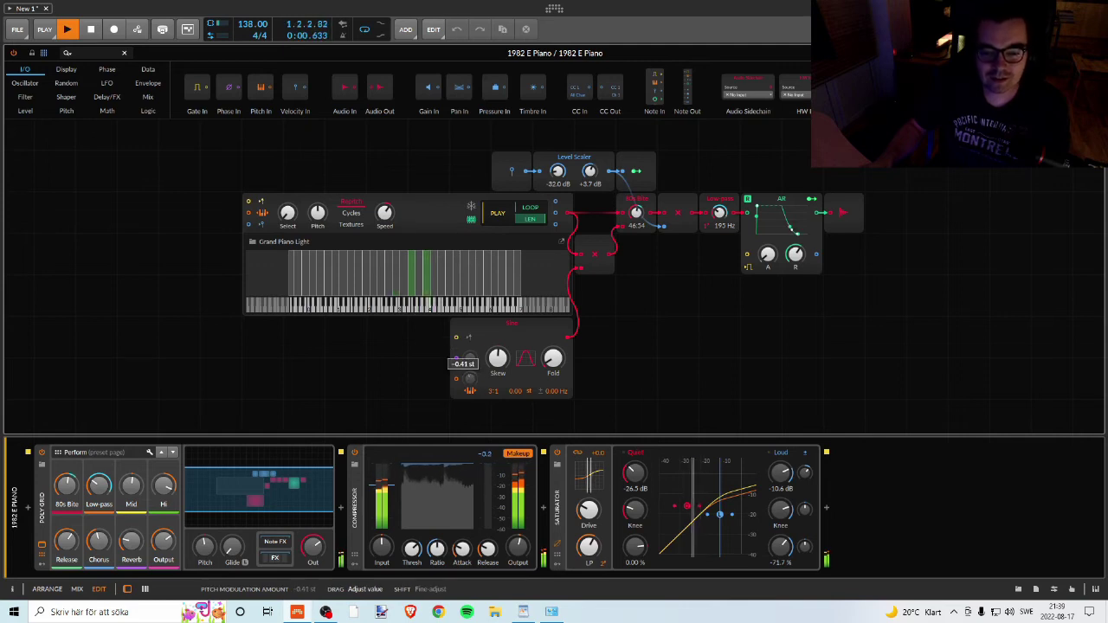
- Set the Level Scaler's upper level to +1.9 dB, the 80s Bite blend to 22:78 and the low-pass cutoff to 165 Hz
drag(589, 171, 557, 167)
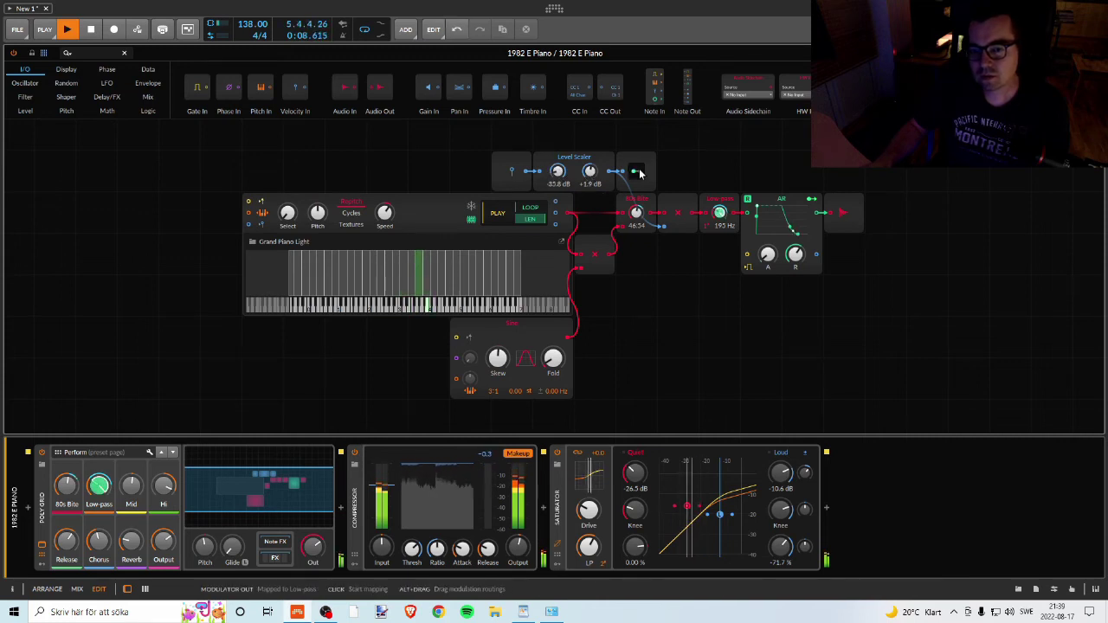
drag(637, 212, 636, 212)
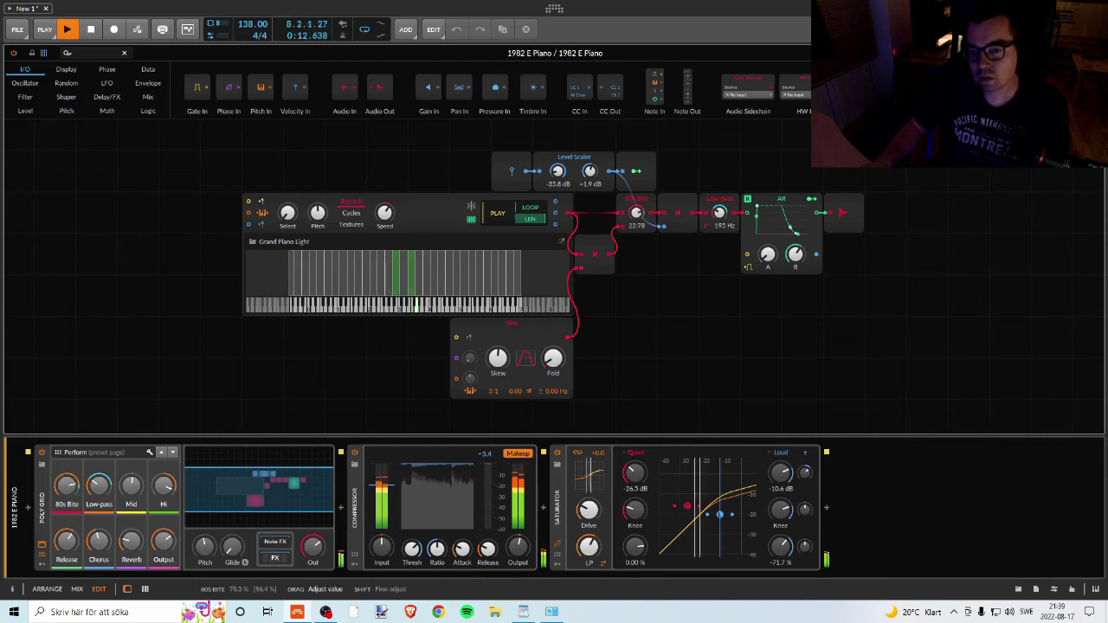
drag(719, 212, 719, 208)
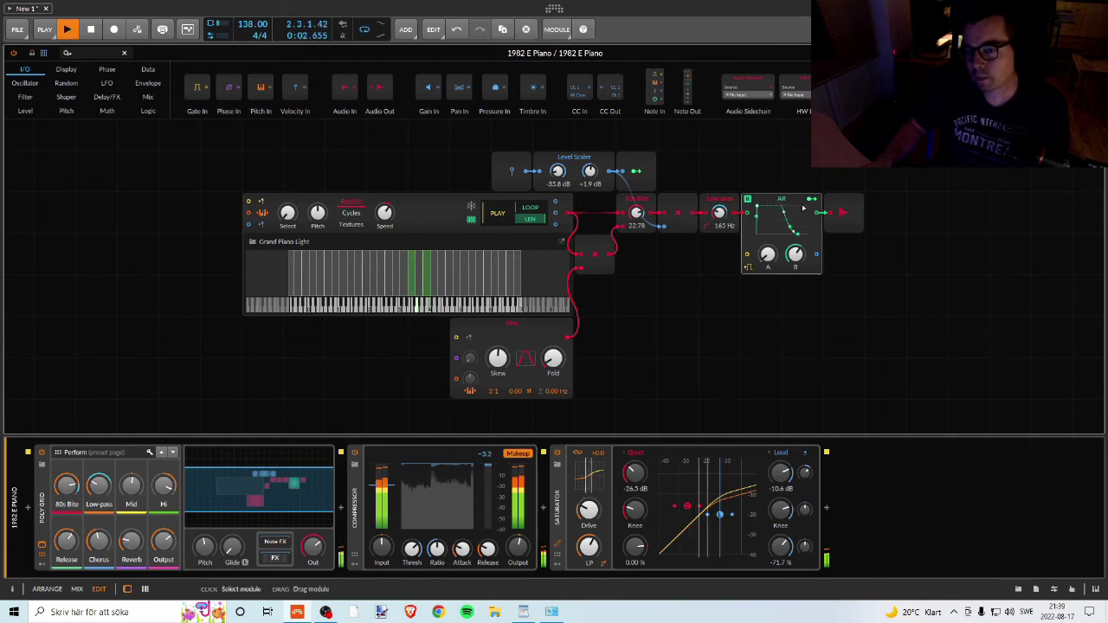
- Adjust the AR envelope's release curve and set its attack to 0.00 ms while listening, and stop playback
drag(784, 226, 784, 232)
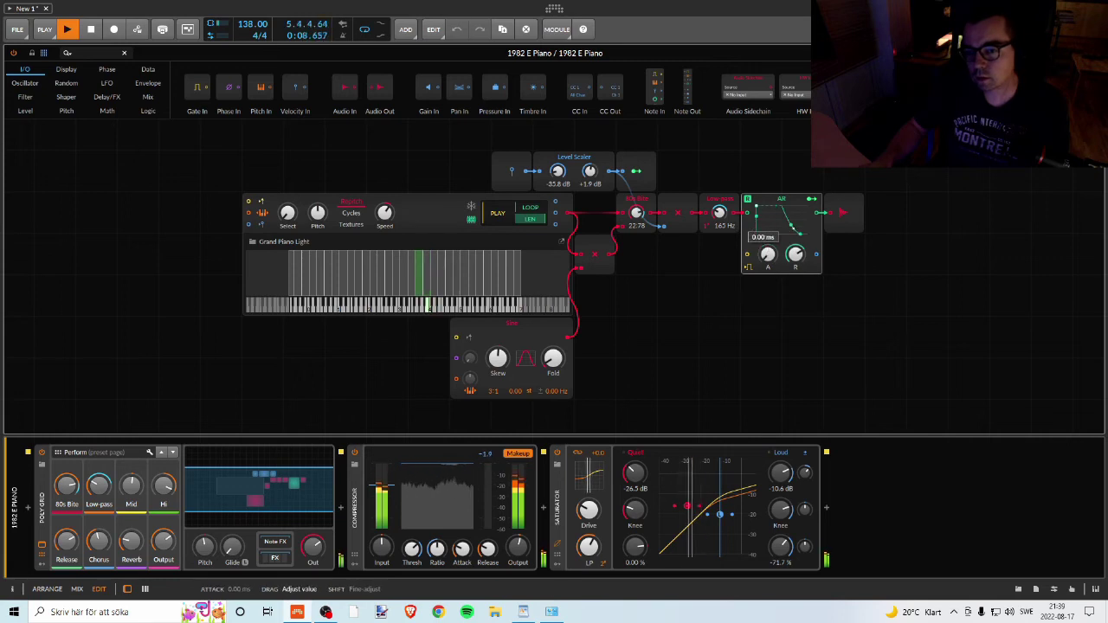
drag(758, 212, 758, 212)
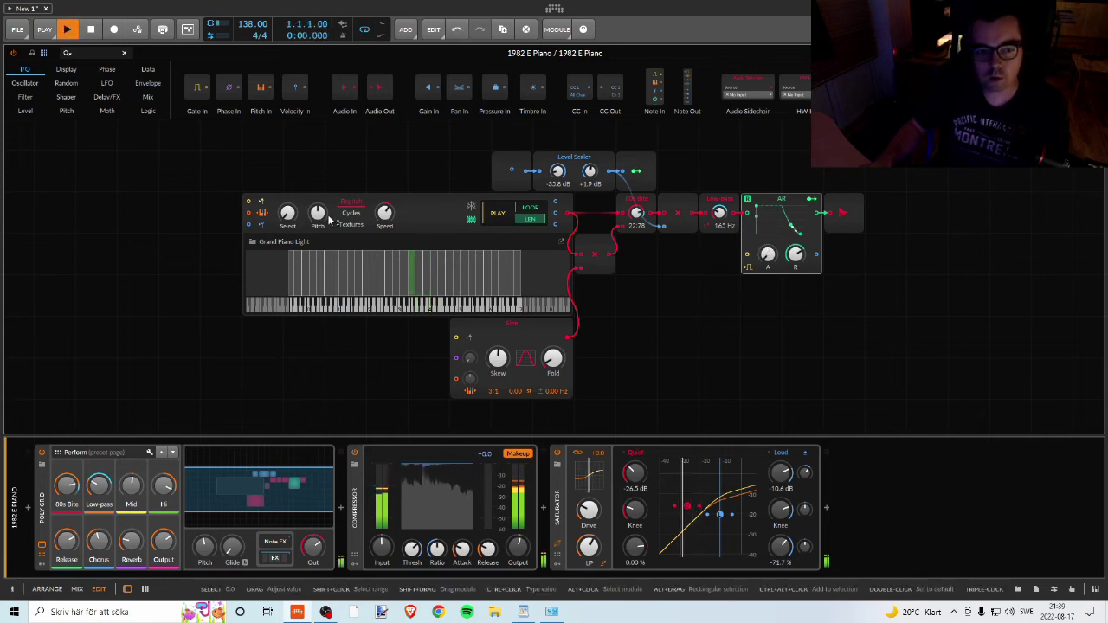
mouse_move(318, 213)
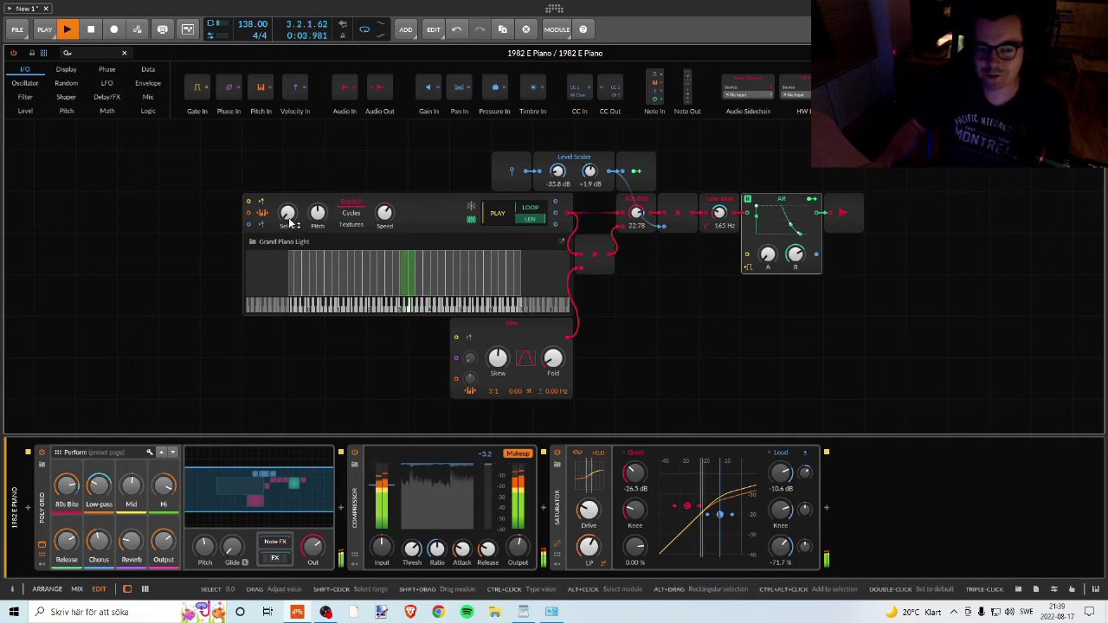
key(space)
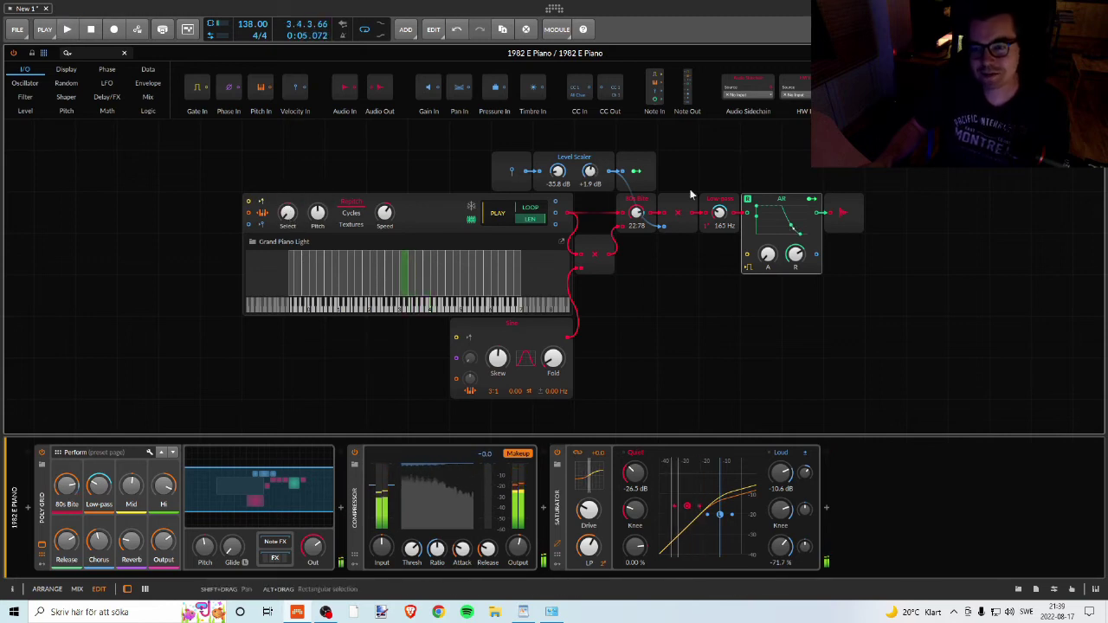
- Play the patched E Piano melody again and look through the Grid's display, LFO and oscillator modules
key(space)
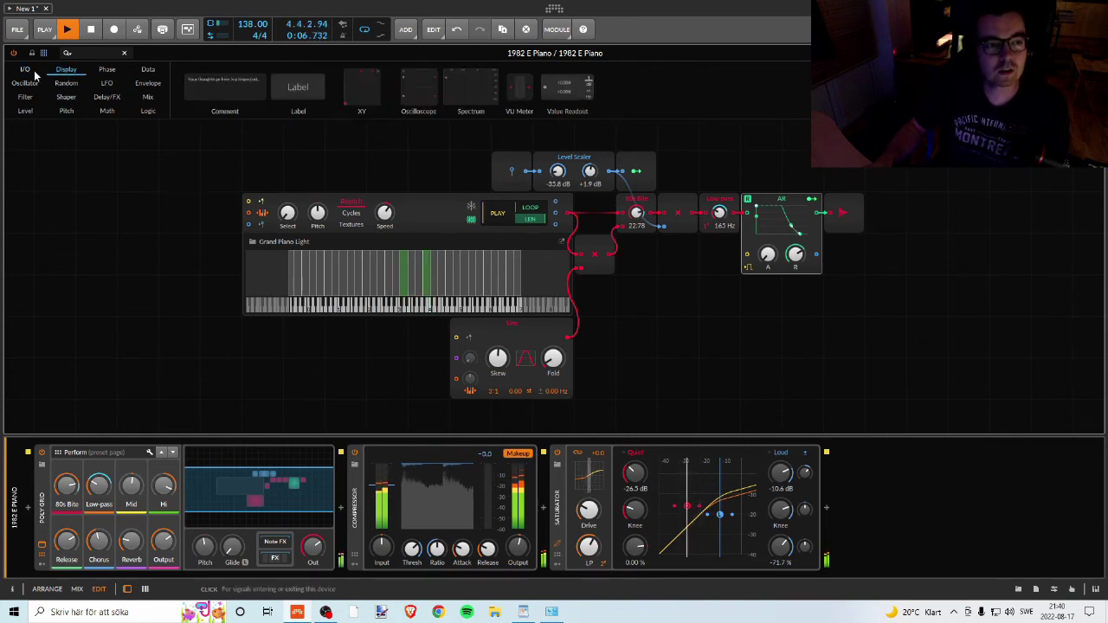
key(space)
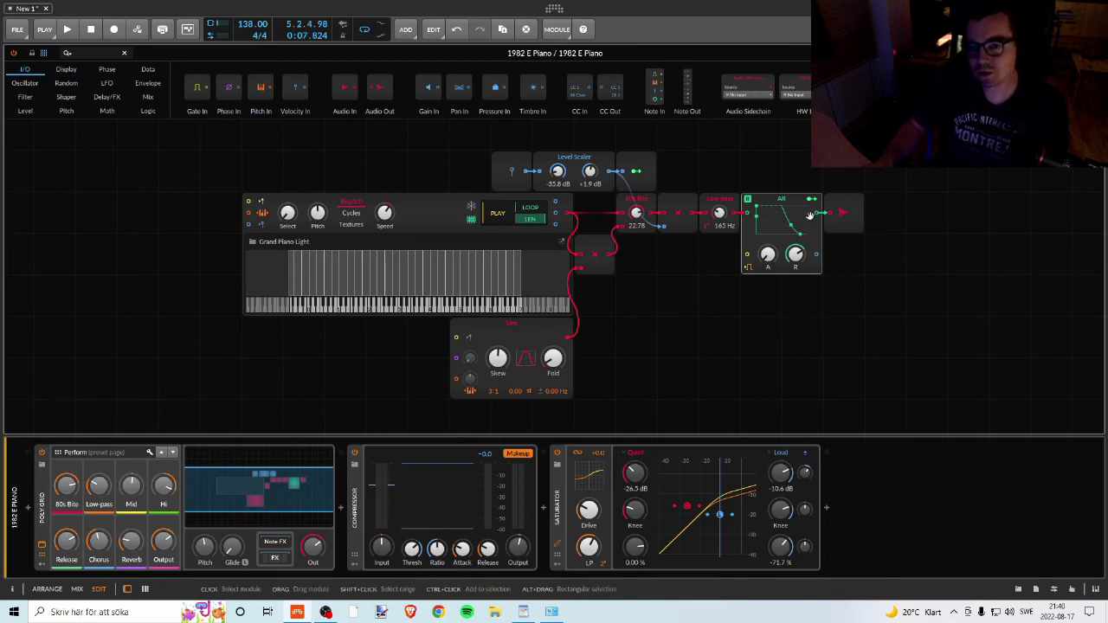
click(108, 82)
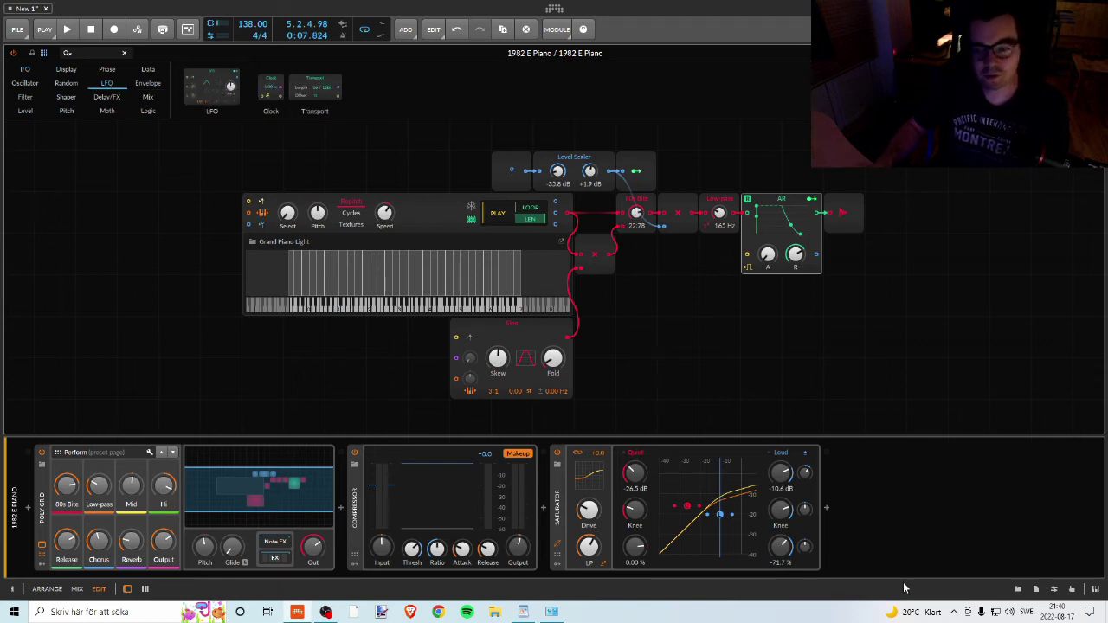
click(25, 83)
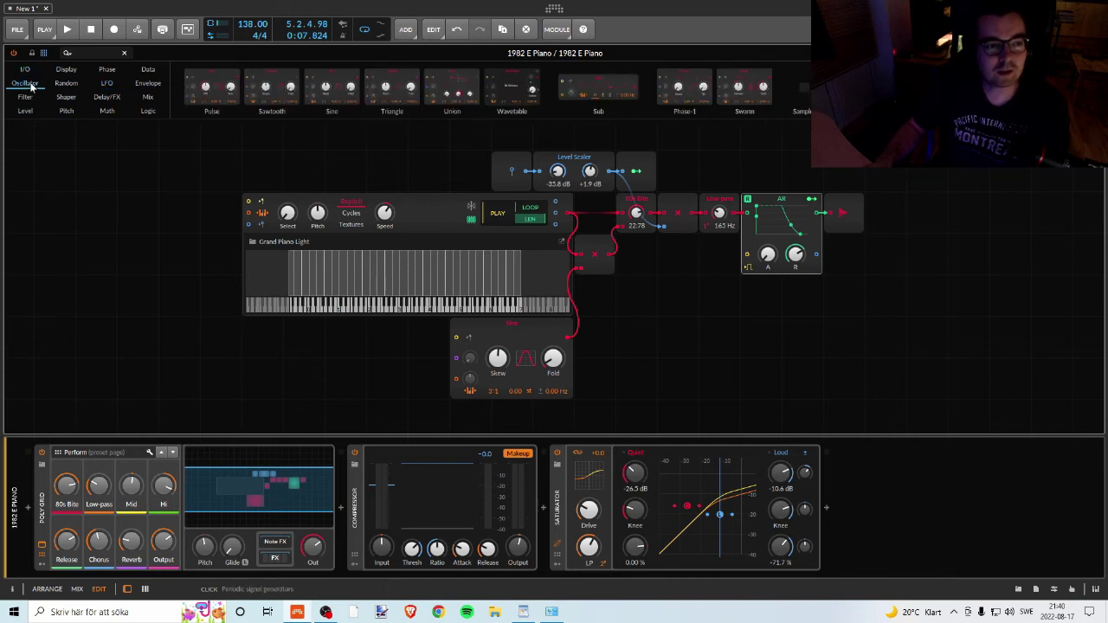
- Look through the Grid's I/O modules and the categories of modules that can be inserted into the patch
click(25, 69)
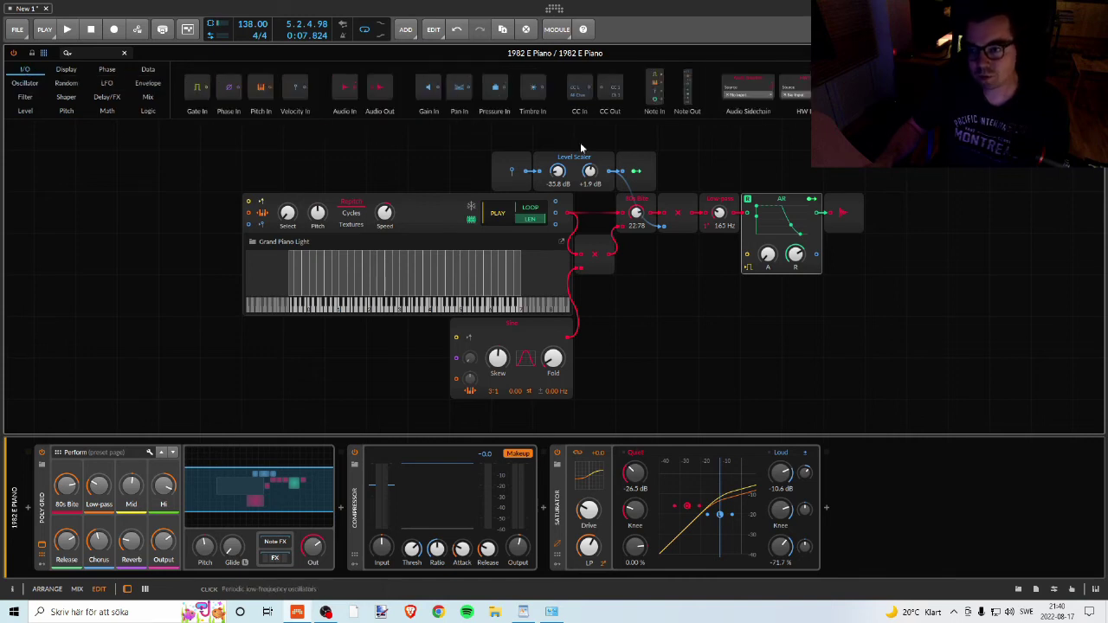
scroll(493, 95, right, 2)
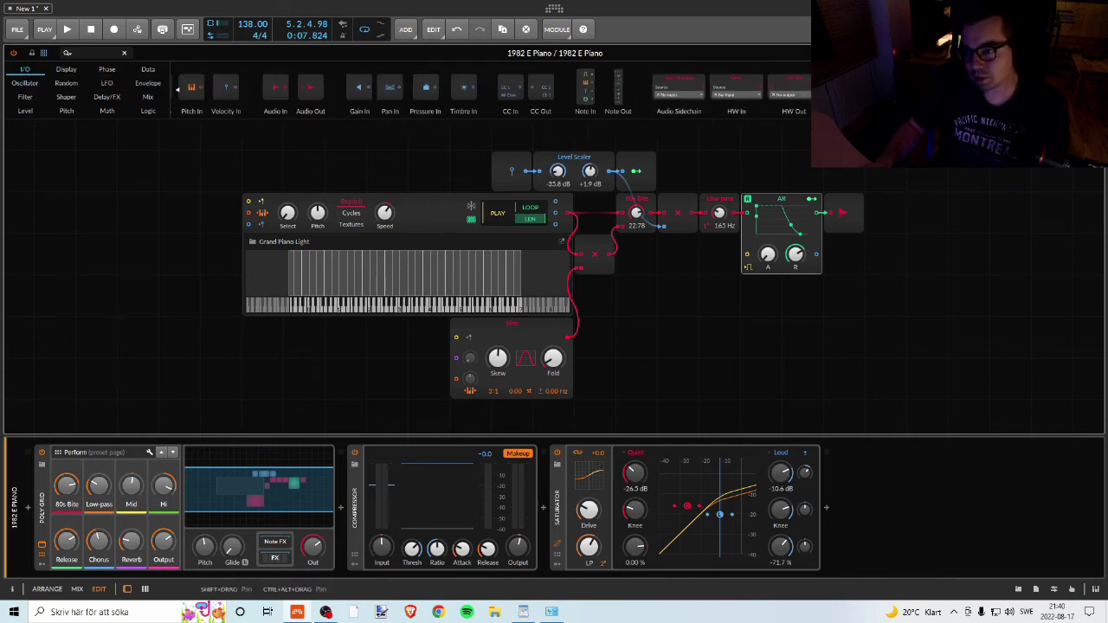
click(178, 93)
right_click(692, 303)
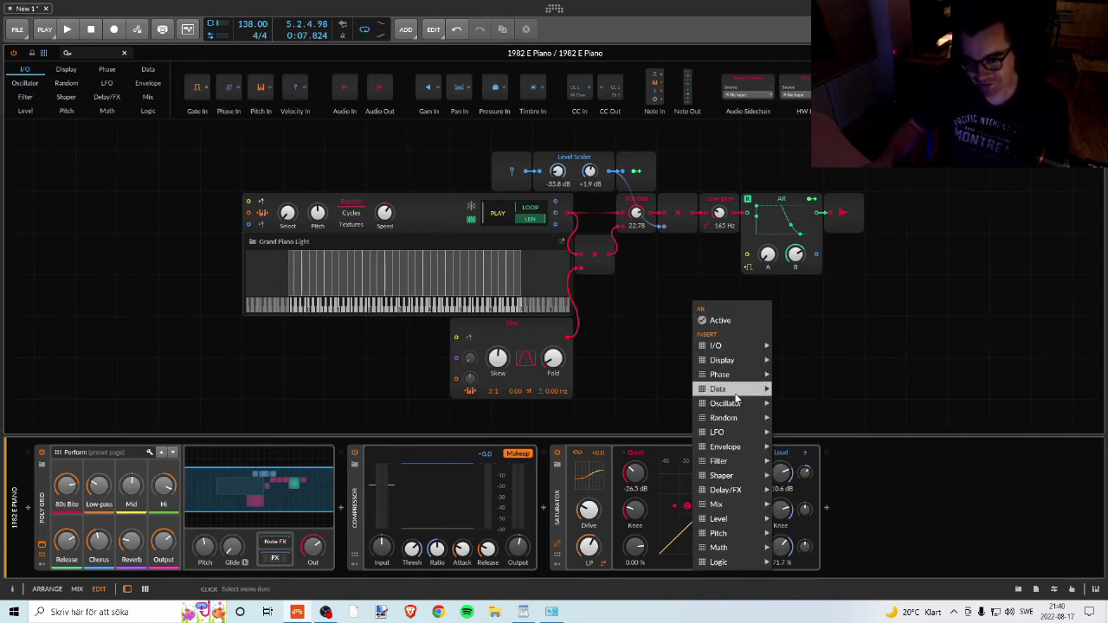
mouse_move(738, 348)
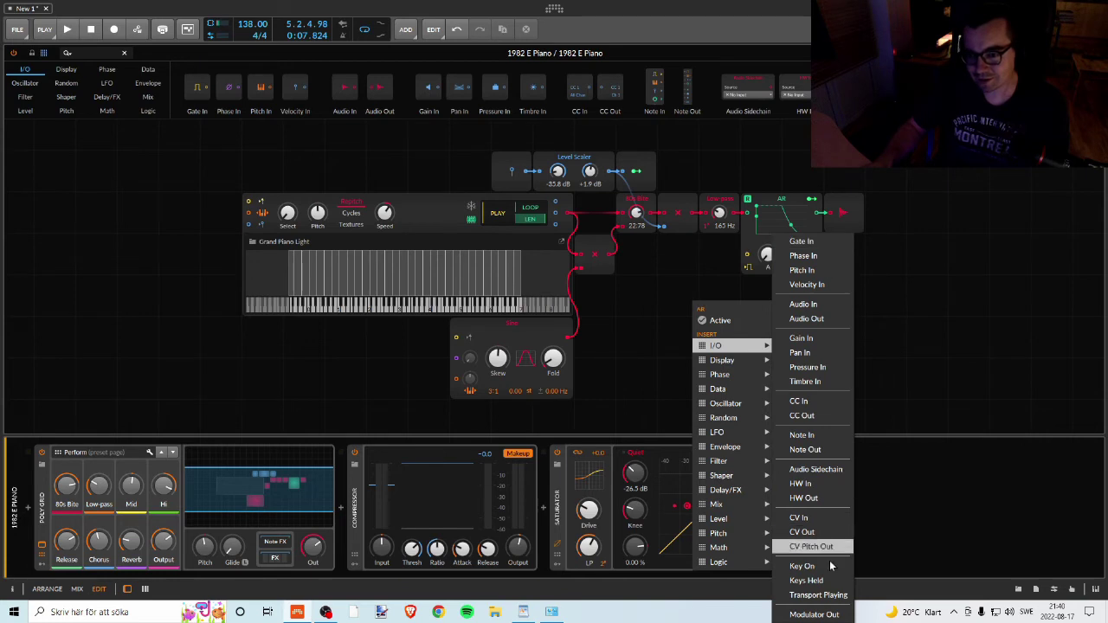
mouse_move(736, 478)
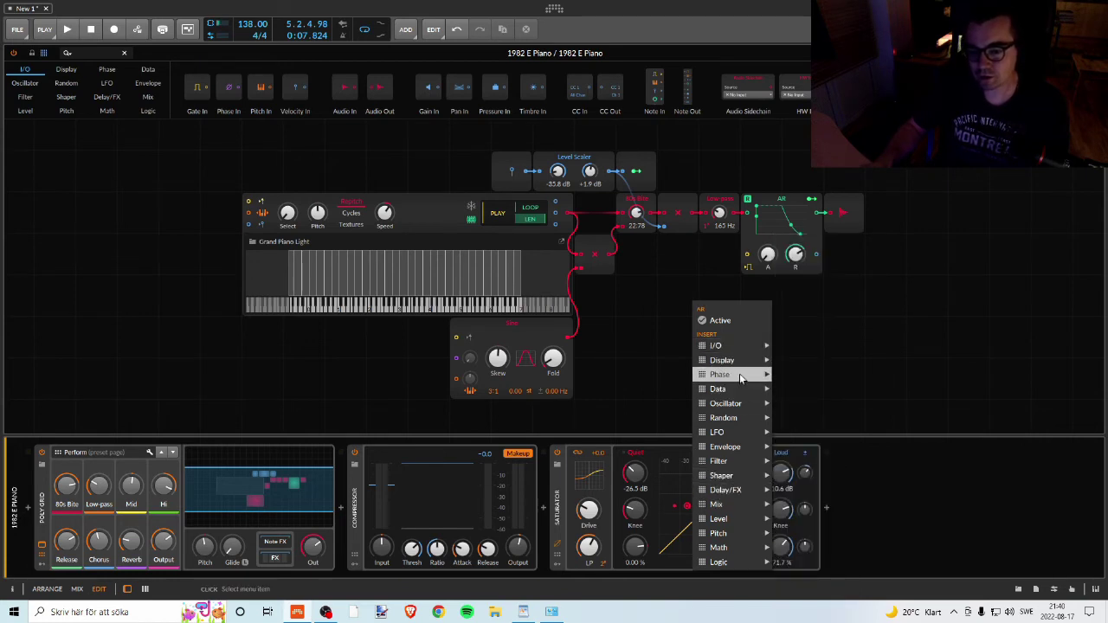
click(592, 328)
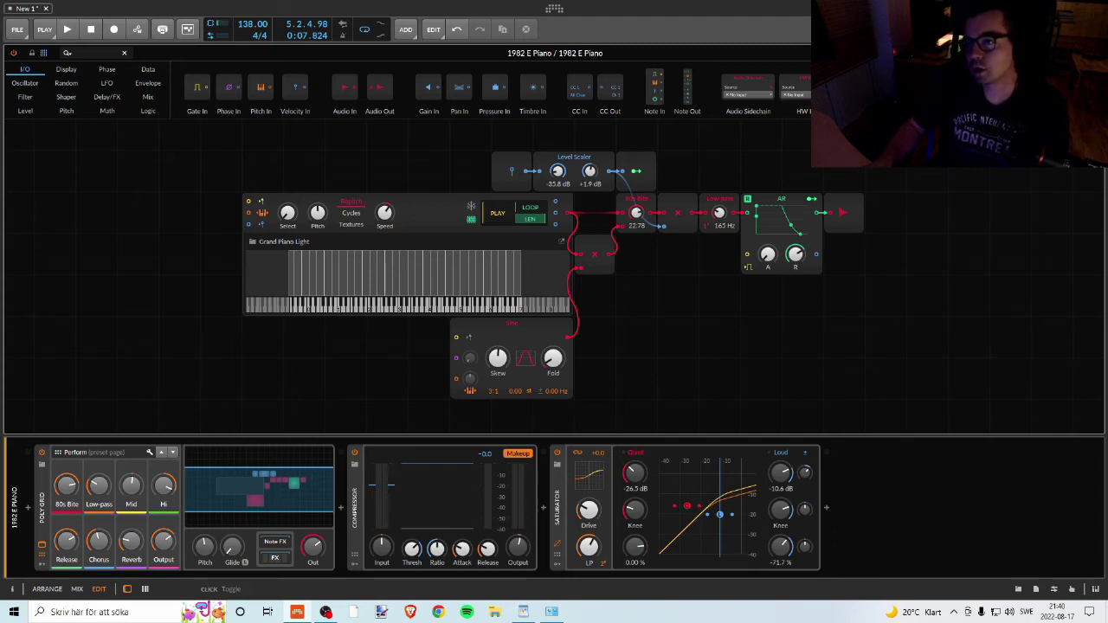
- Close the Grid patch editor and delete the 1982 E Piano device from the track's chain
click(124, 53)
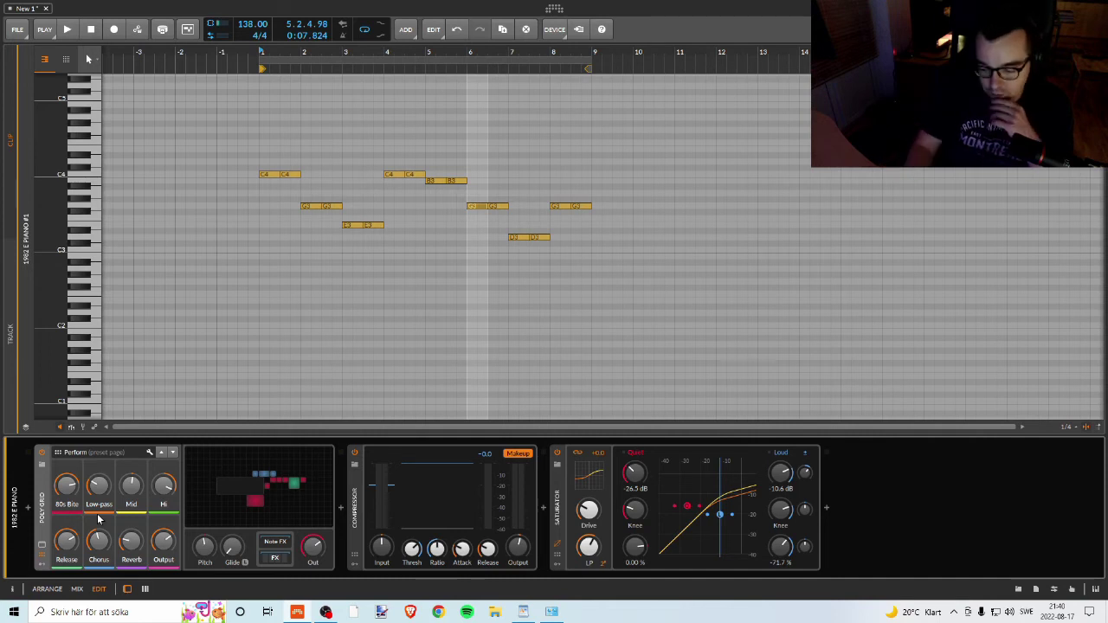
key(Delete)
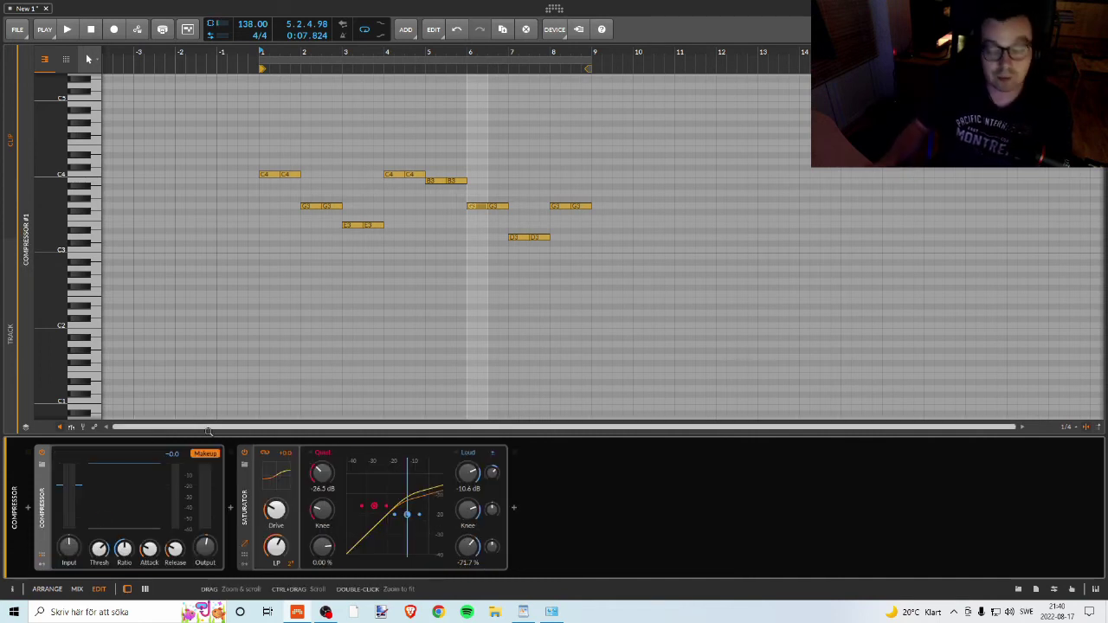
- Try the Kontakt instrument plug-in in front of the Compressor and remove it from the device chain
click(28, 508)
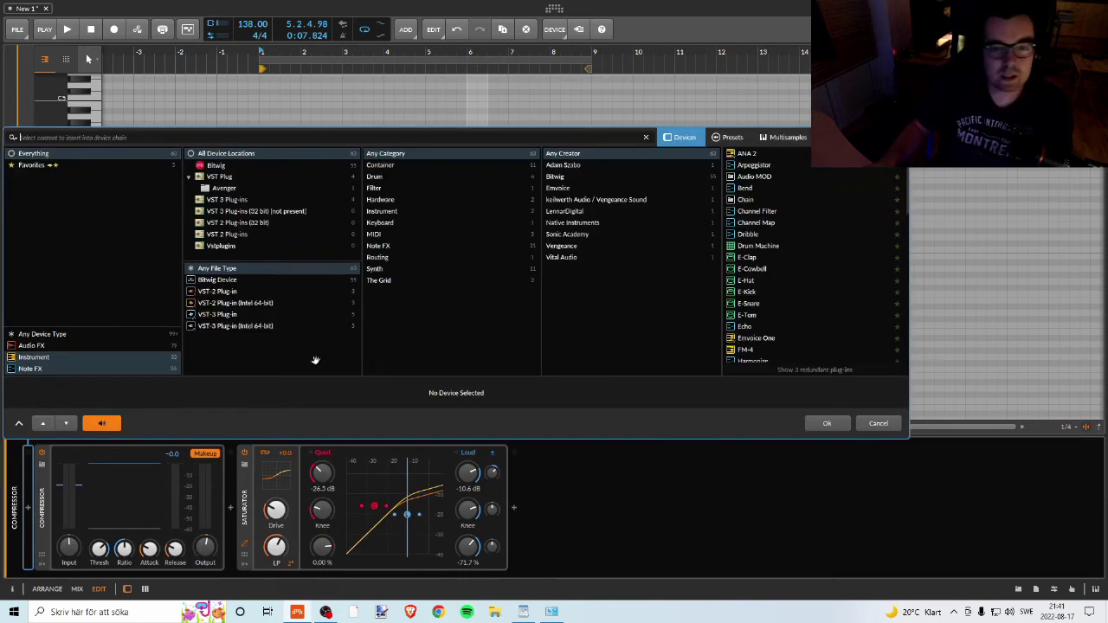
click(64, 334)
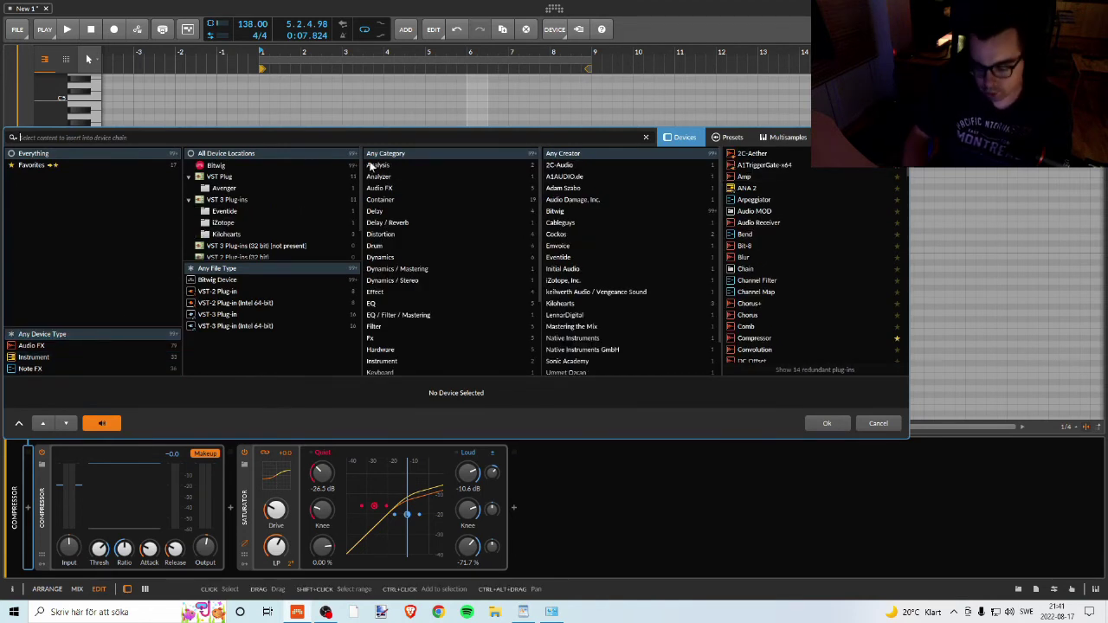
text(k)
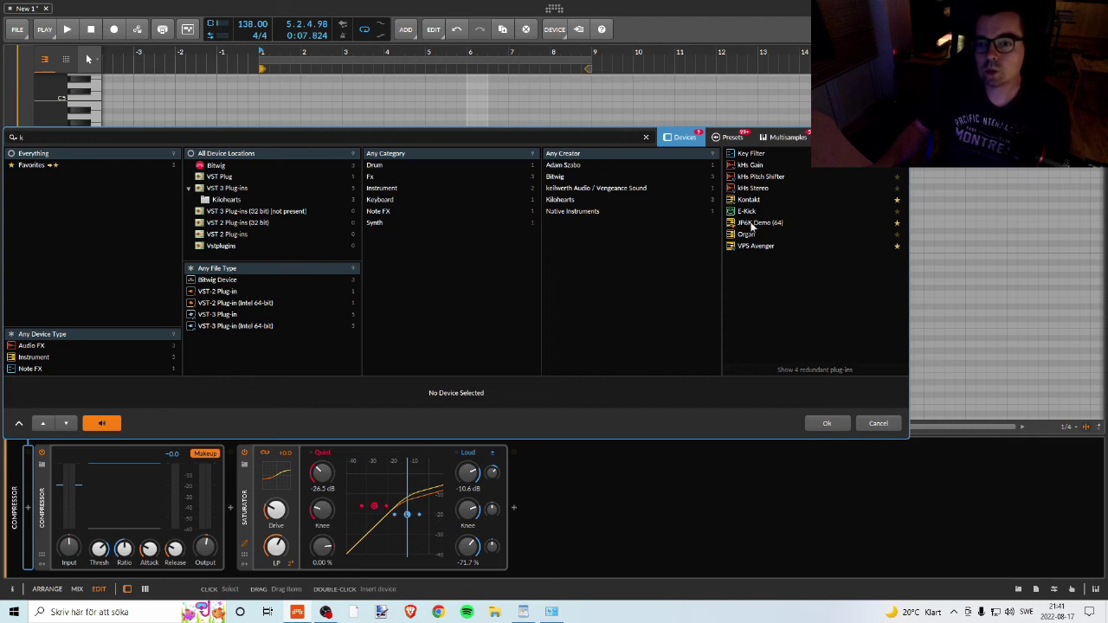
double_click(748, 200)
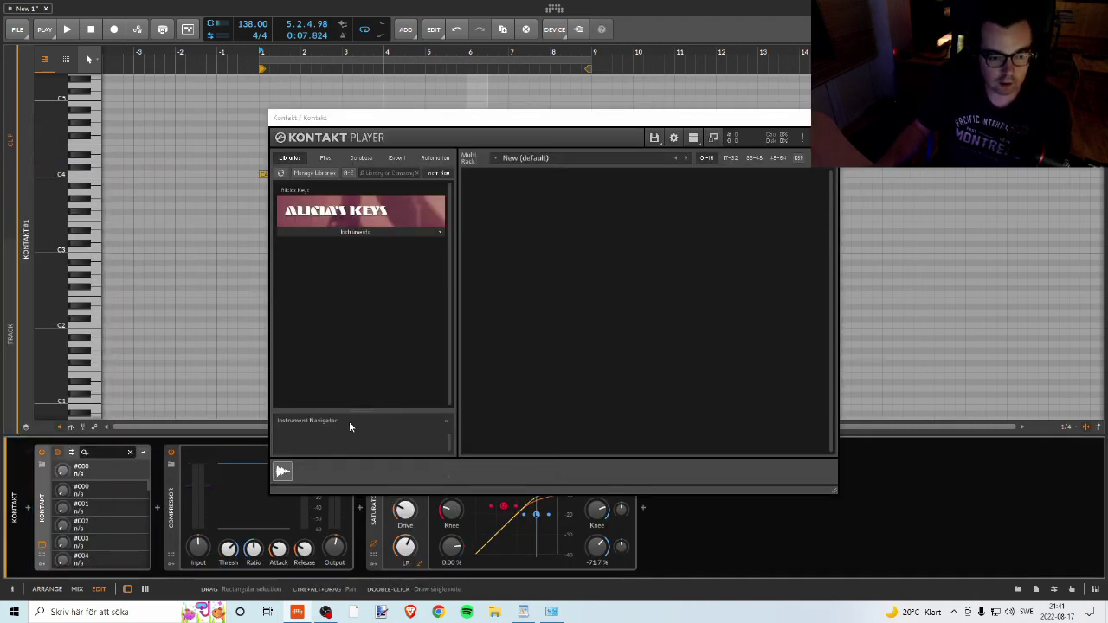
drag(381, 118, 473, 117)
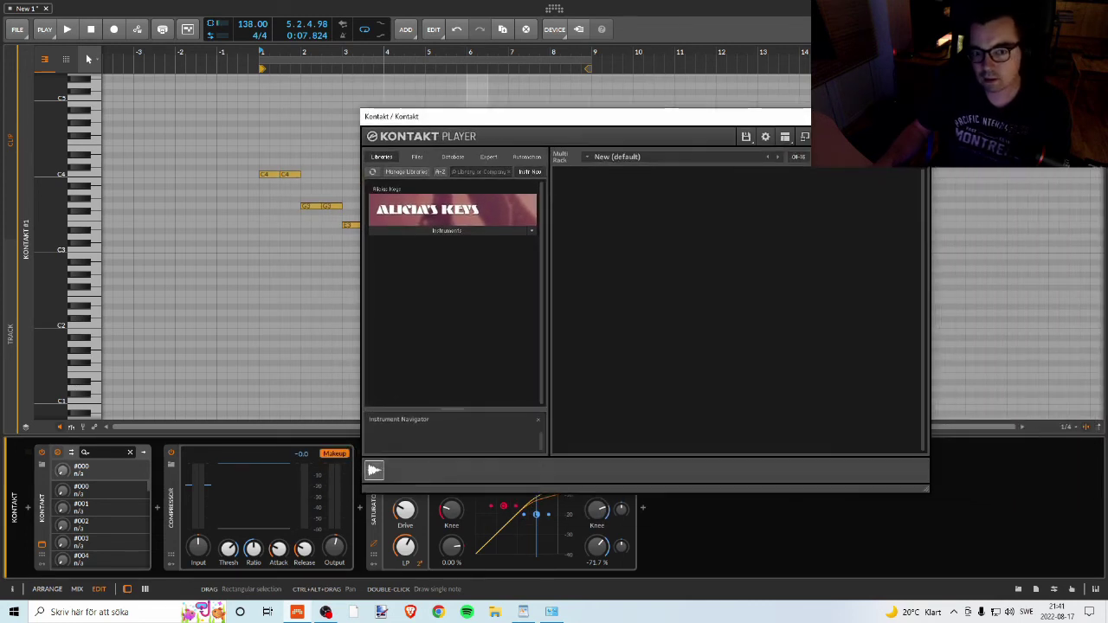
key(Delete)
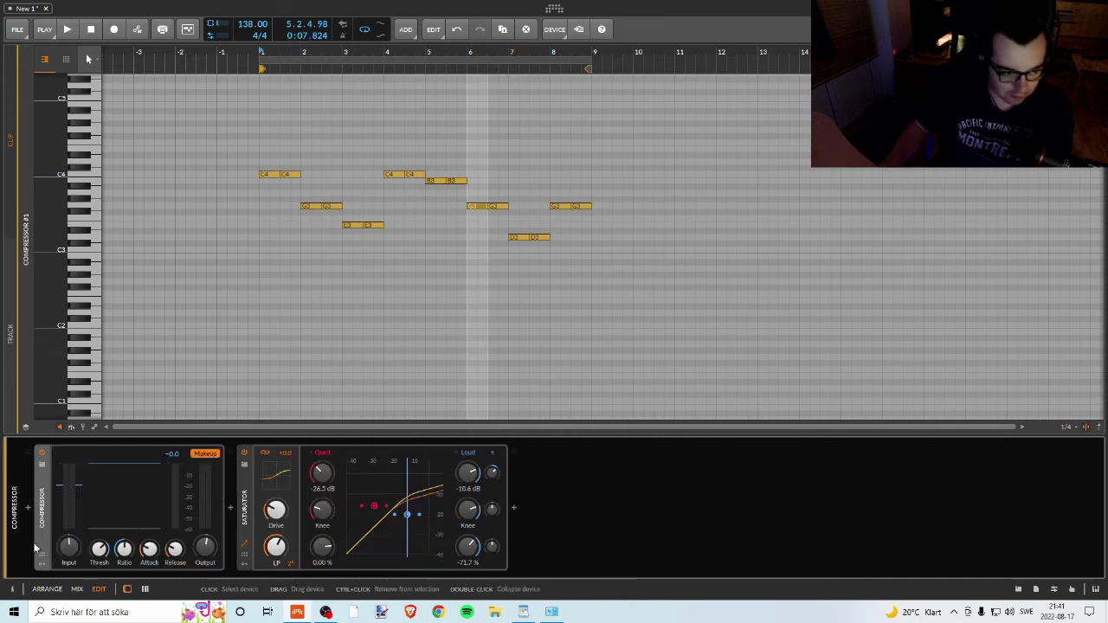
- Search the presets for "grand" and insert the Grand Piano preset in front of the Compressor
click(28, 506)
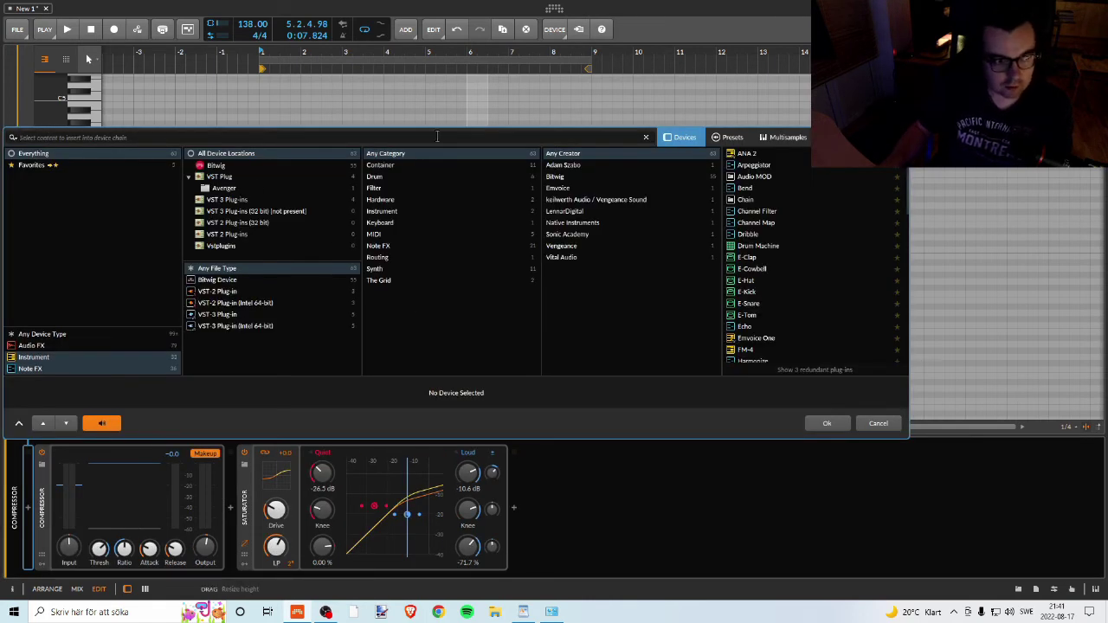
text(grand)
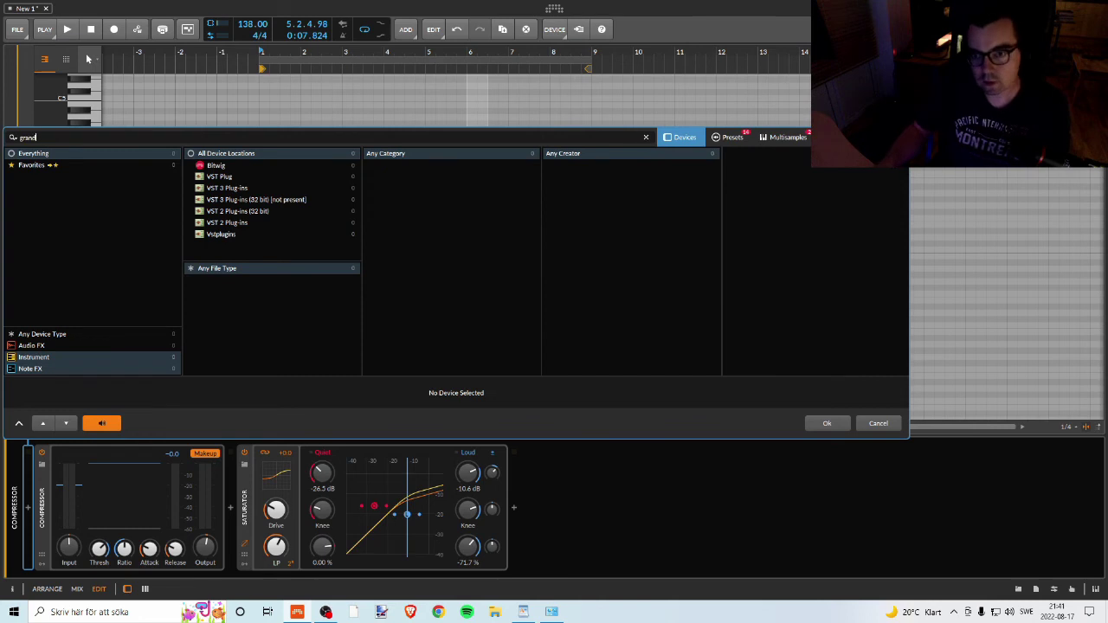
click(734, 139)
click(808, 199)
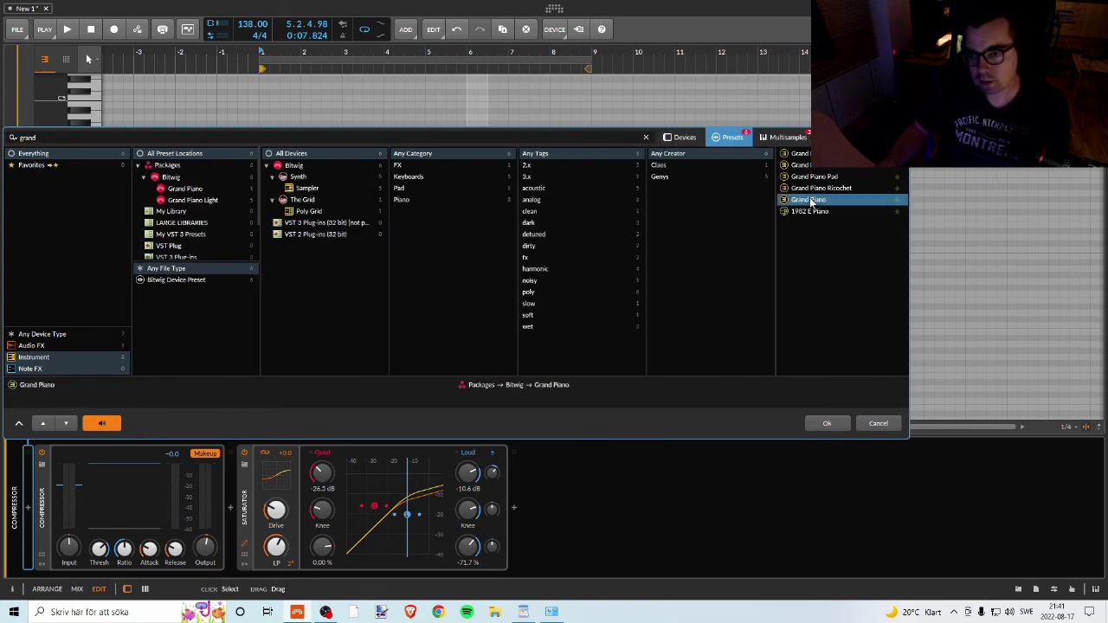
click(826, 423)
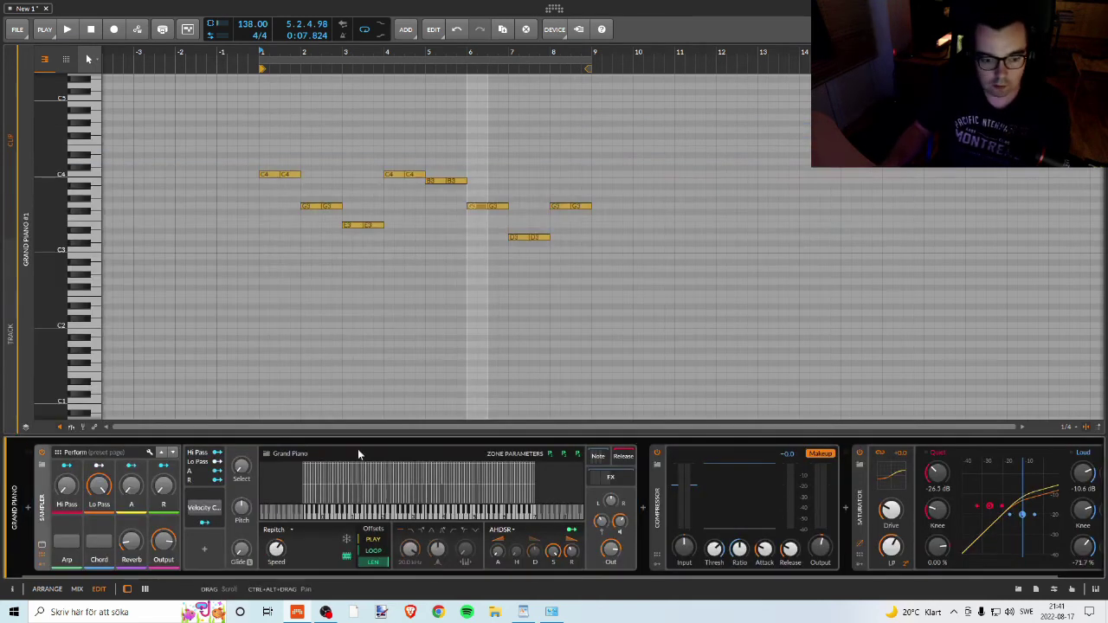
- Play the melody with the Grand Piano, raise the Compressor's output gain while listening, and stop playback
key(space)
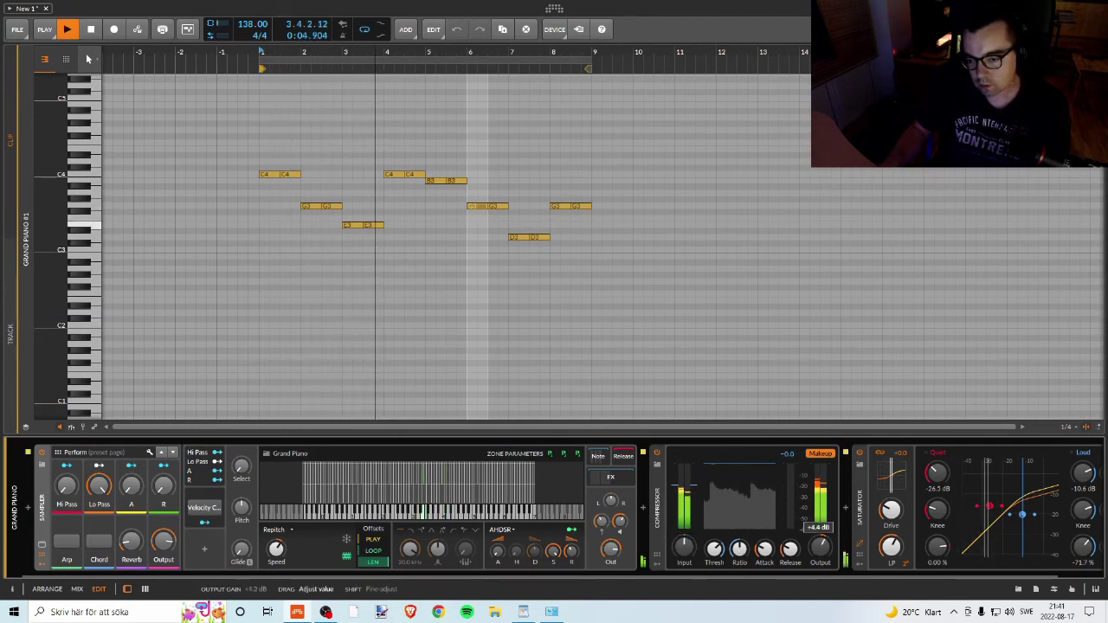
drag(819, 548, 820, 541)
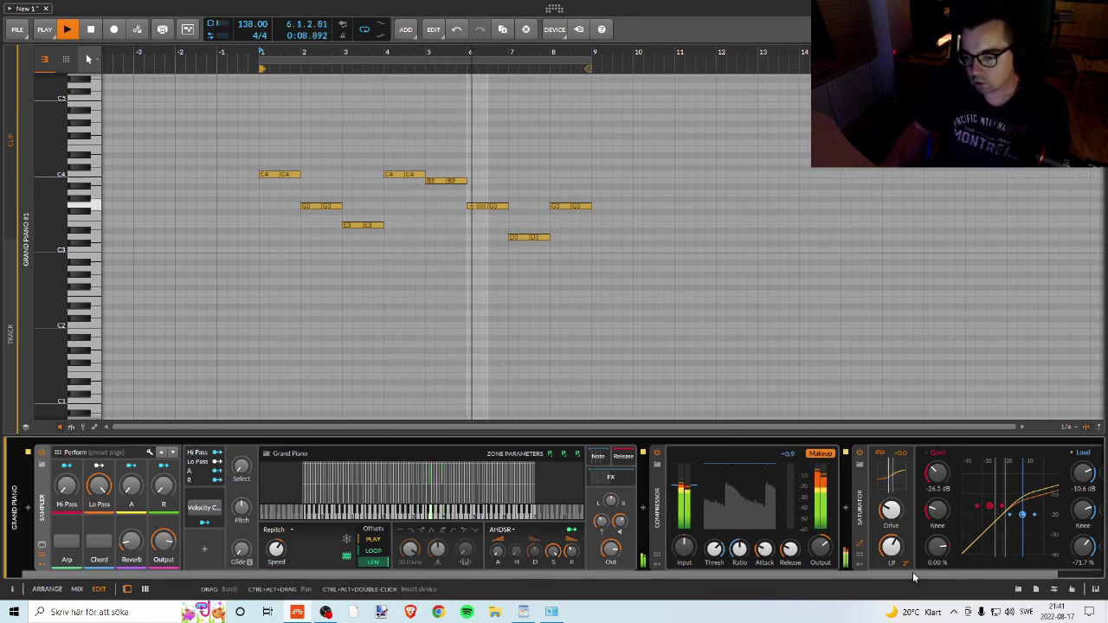
scroll(900, 493, right, 2)
drag(887, 472, 888, 443)
key(space)
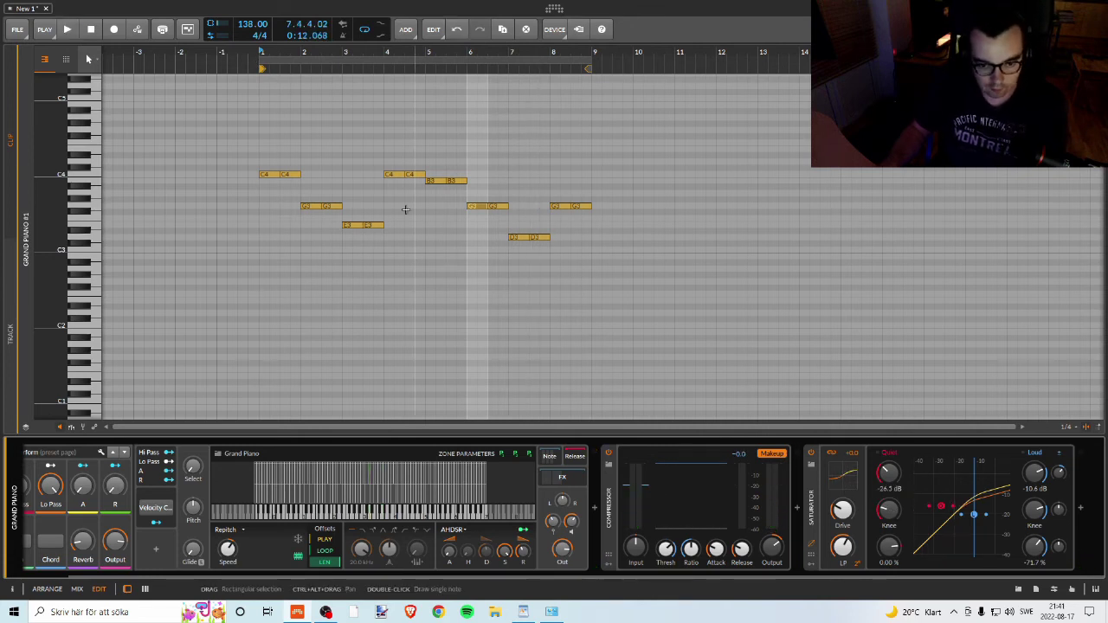
- Return to the arrangement and duplicate the Grand Piano track together with its melody clip
key(alt+1)
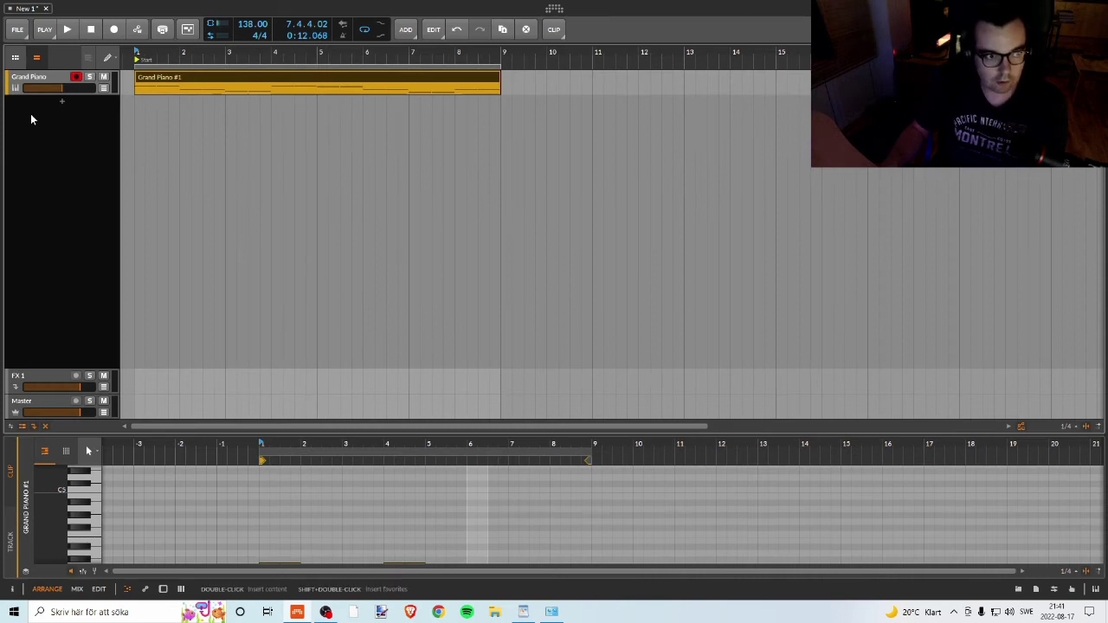
click(25, 79)
key(ctrl+d)
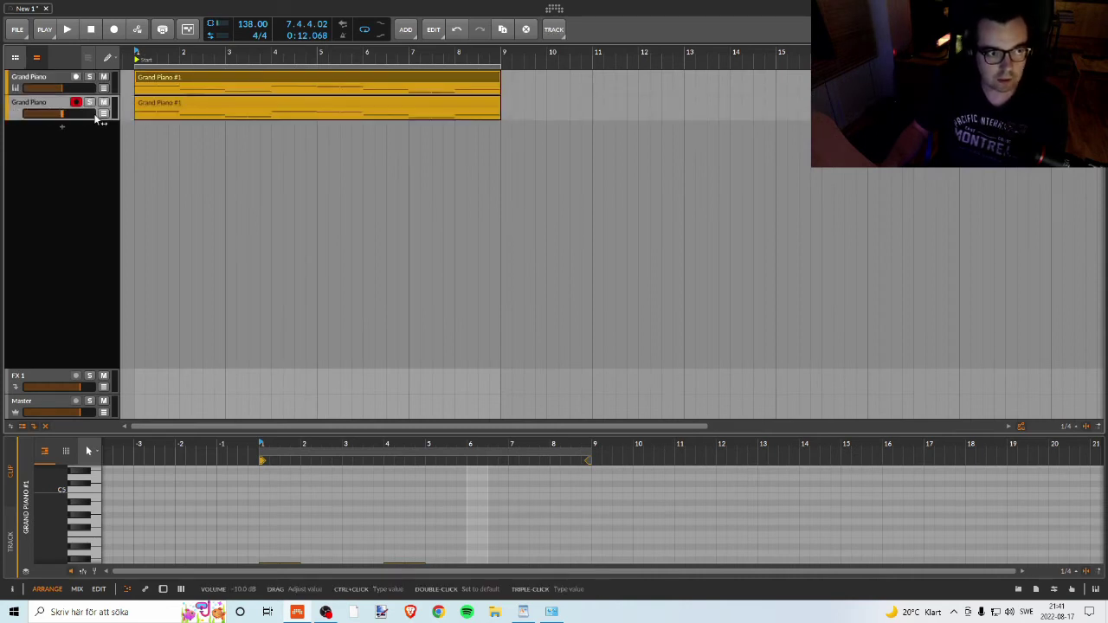
click(36, 81)
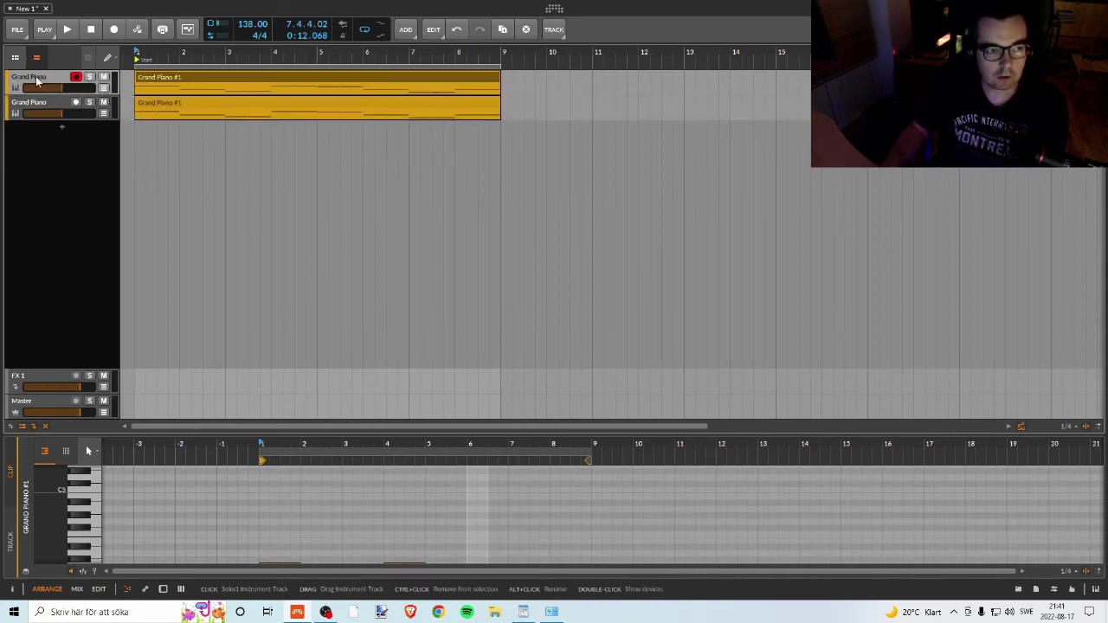
- Rename the duplicated Grand Piano track as "Alicias K", copying the letter i from the WordPad document
right_click(40, 105)
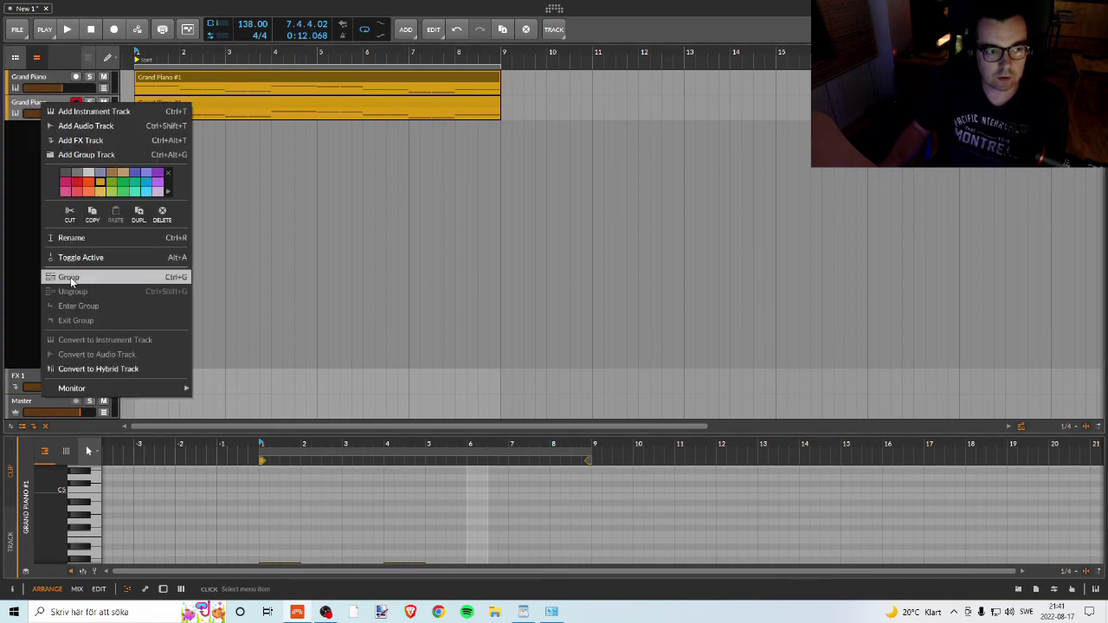
click(82, 238)
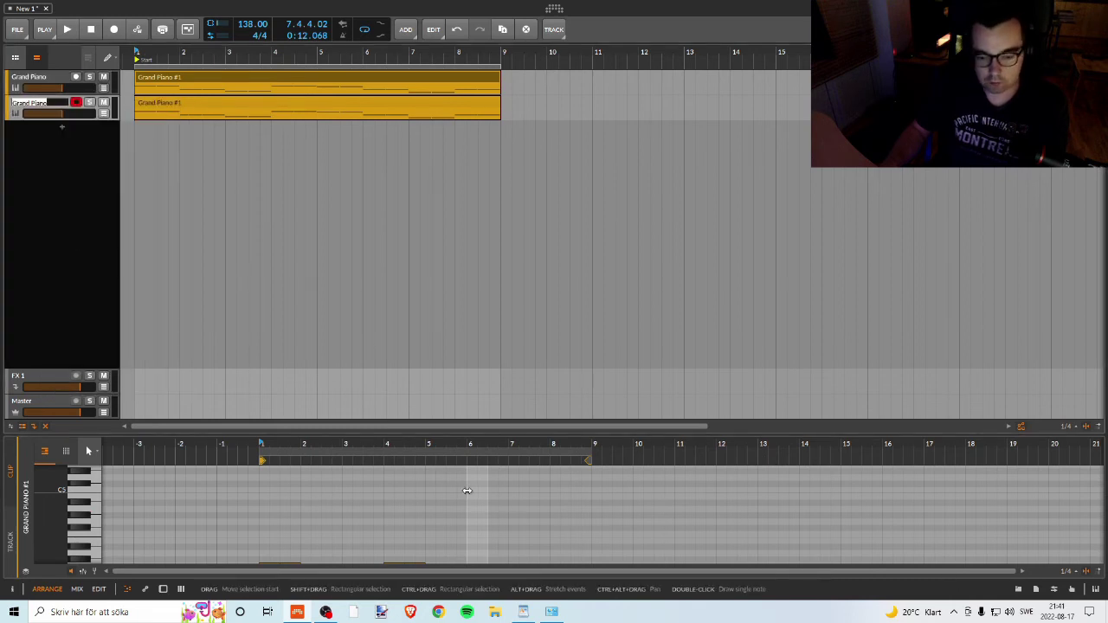
click(523, 612)
right_click(35, 103)
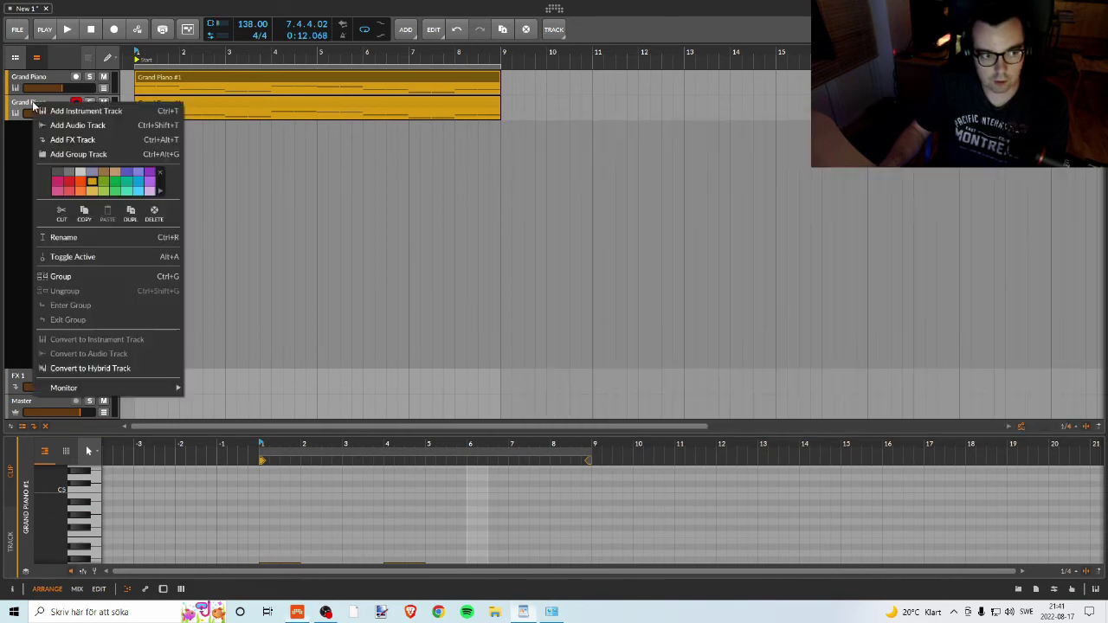
click(82, 235)
text(A)
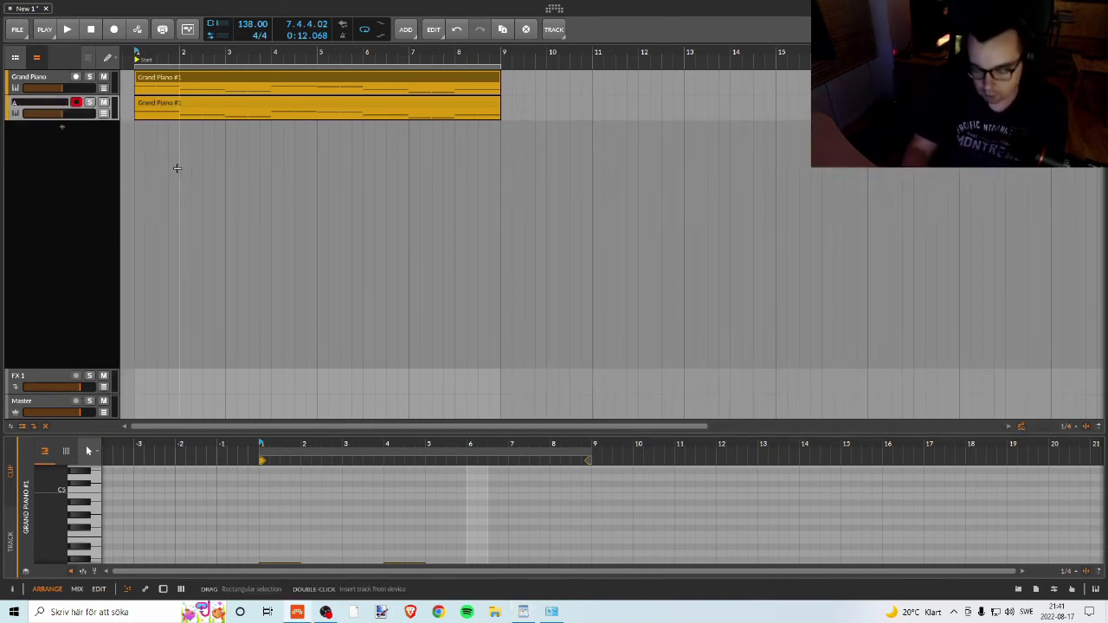
text(I)
key(Return)
key(alt+Tab)
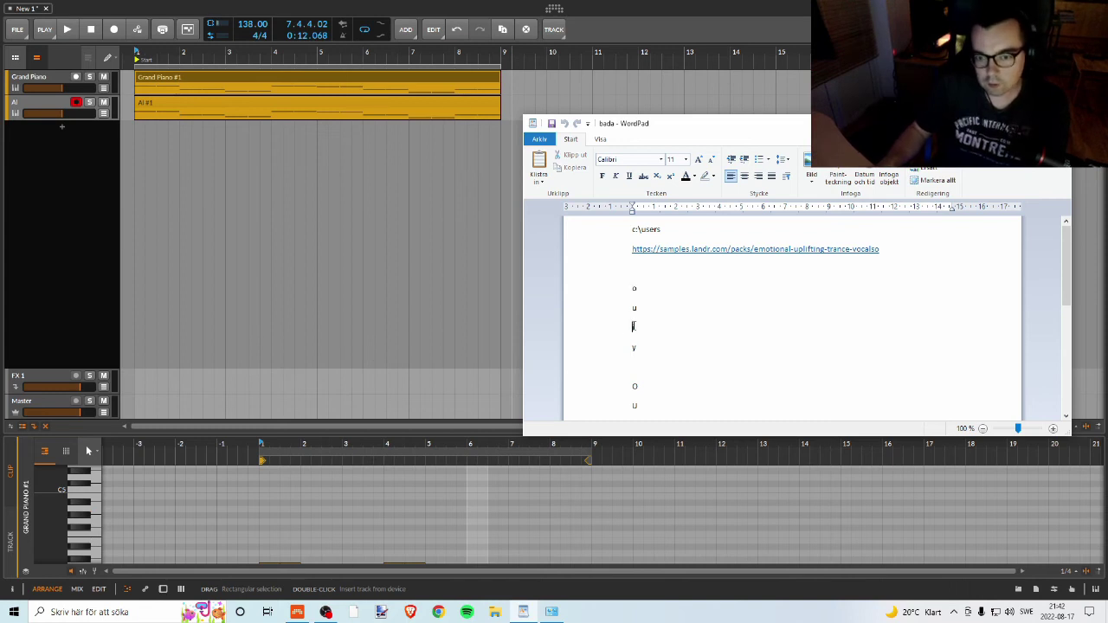
right_click(16, 102)
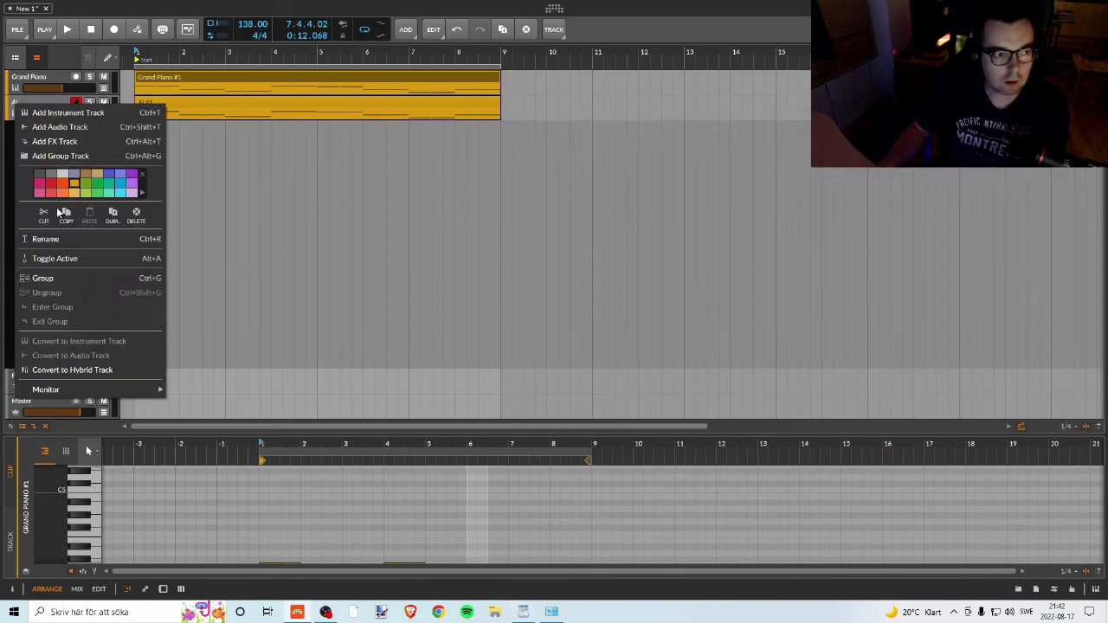
click(56, 237)
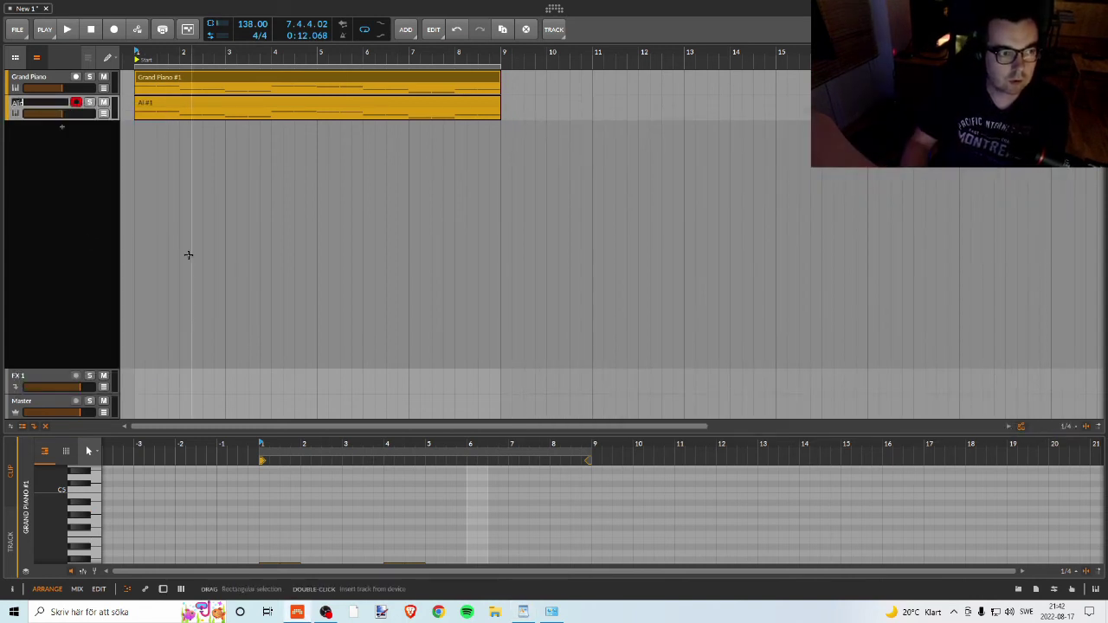
text(Alicias K)
key(Return)
- Extend the duplicated track's name to "Alicias Ke"
key(alt+Tab)
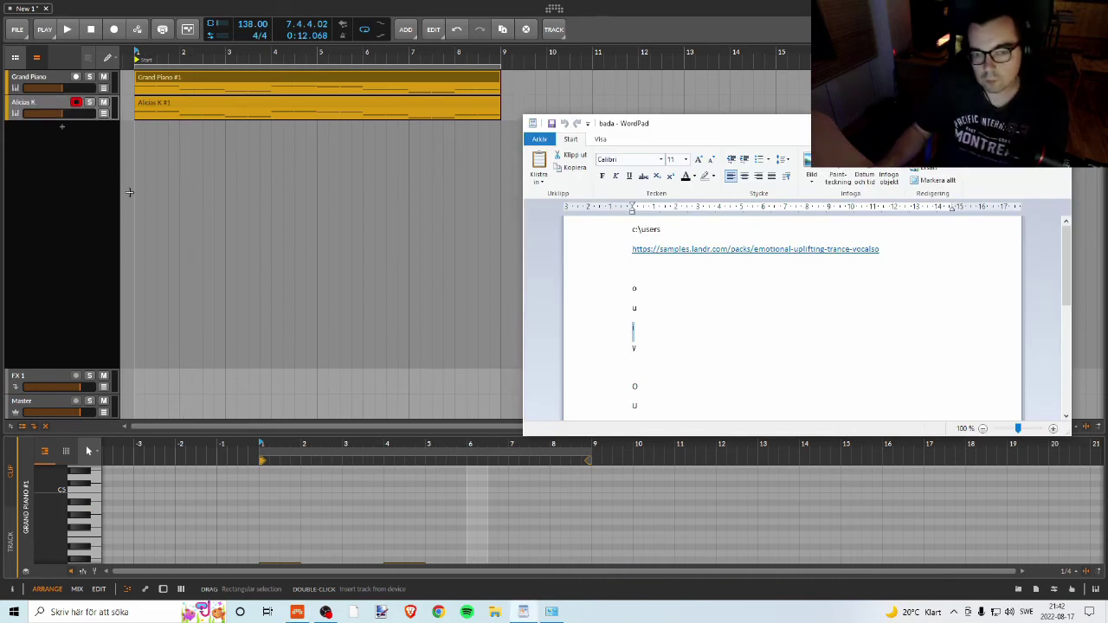
right_click(33, 102)
click(56, 237)
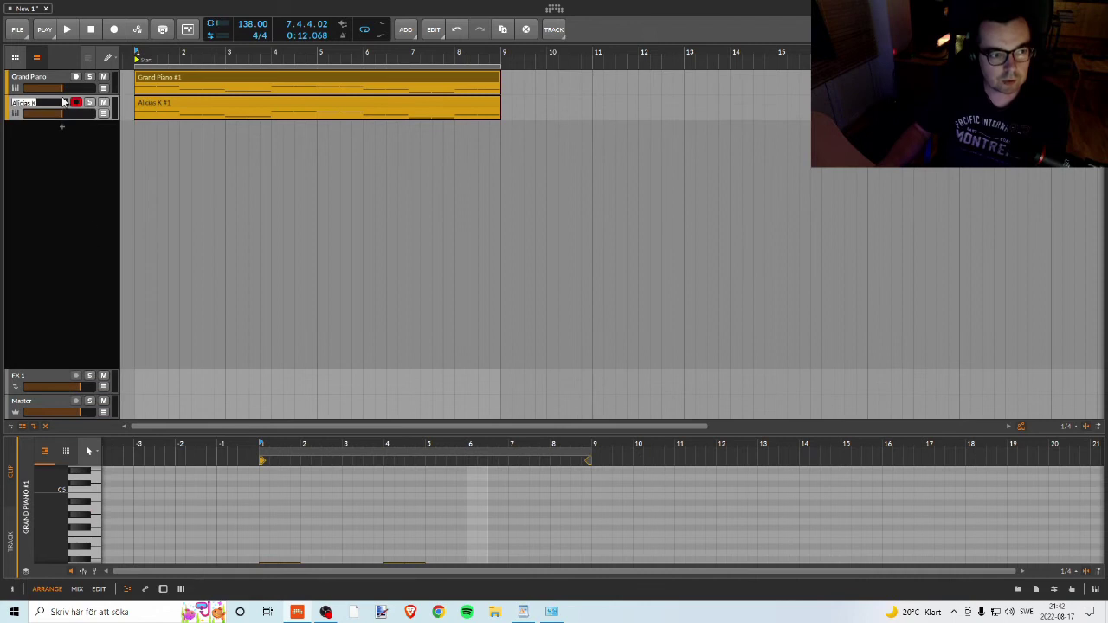
text(e)
key(Return)
- Complete the duplicated track's name so it reads "Alicias Keys"
key(alt+Tab)
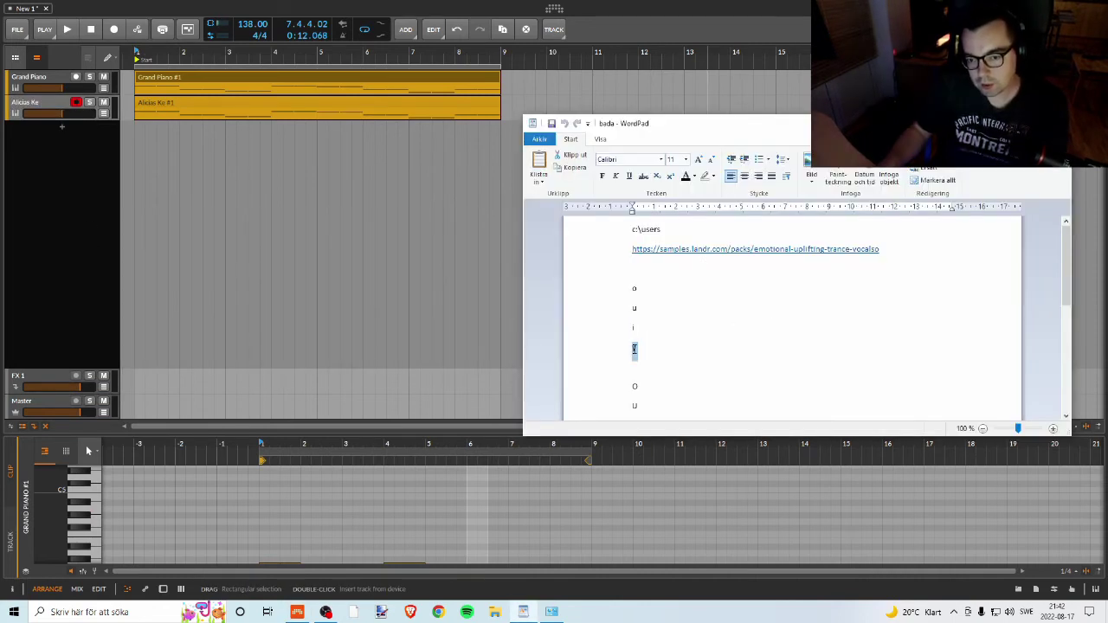
right_click(39, 103)
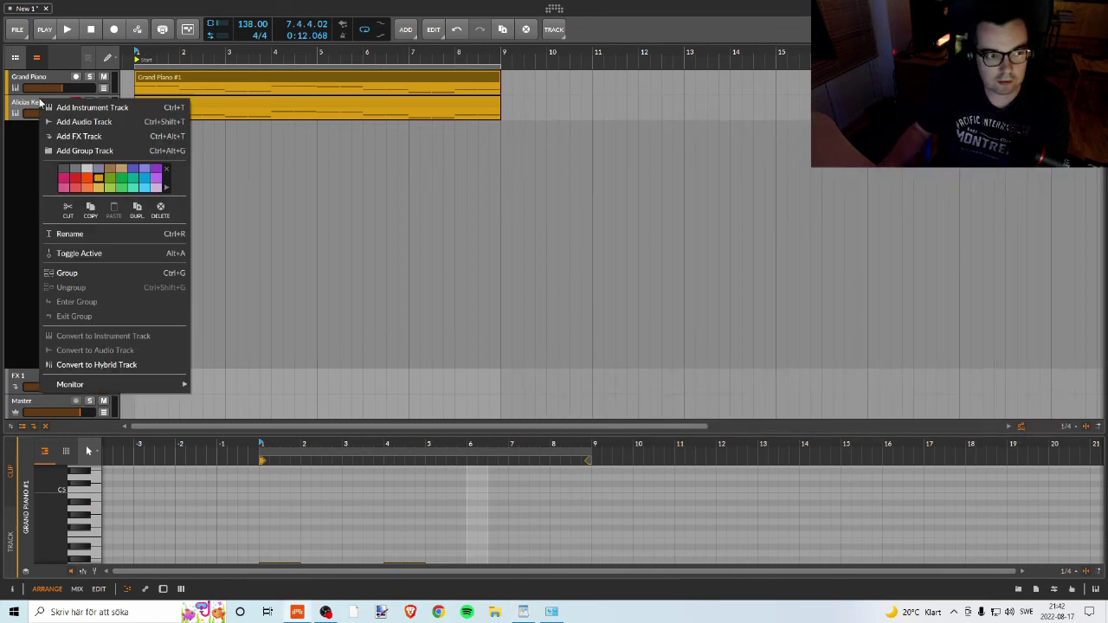
click(57, 236)
text(y)
key(Return)
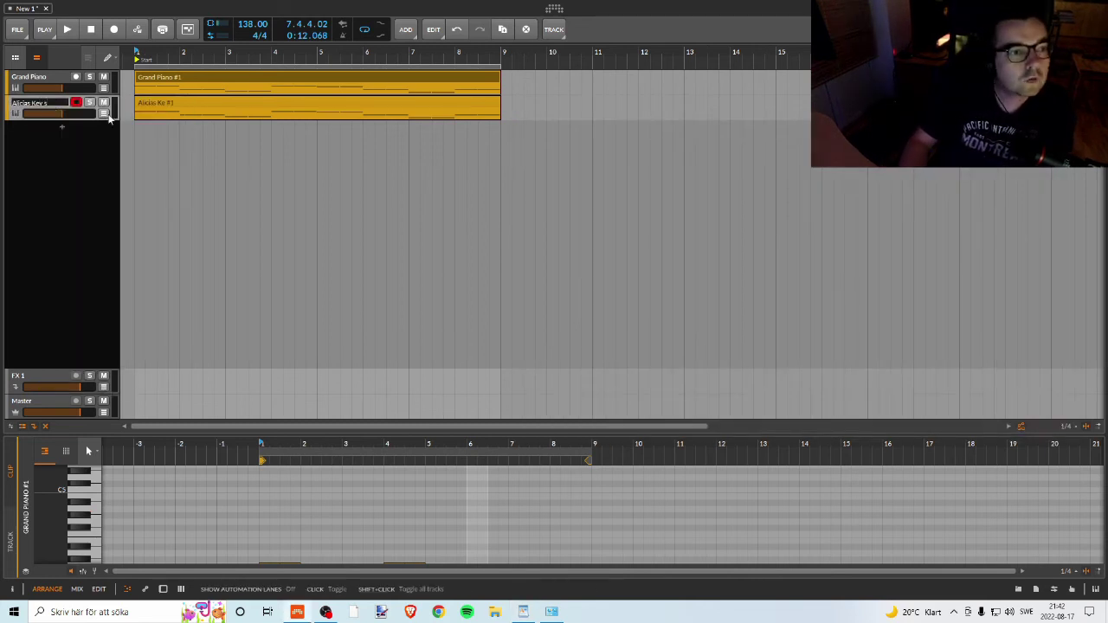
click(108, 119)
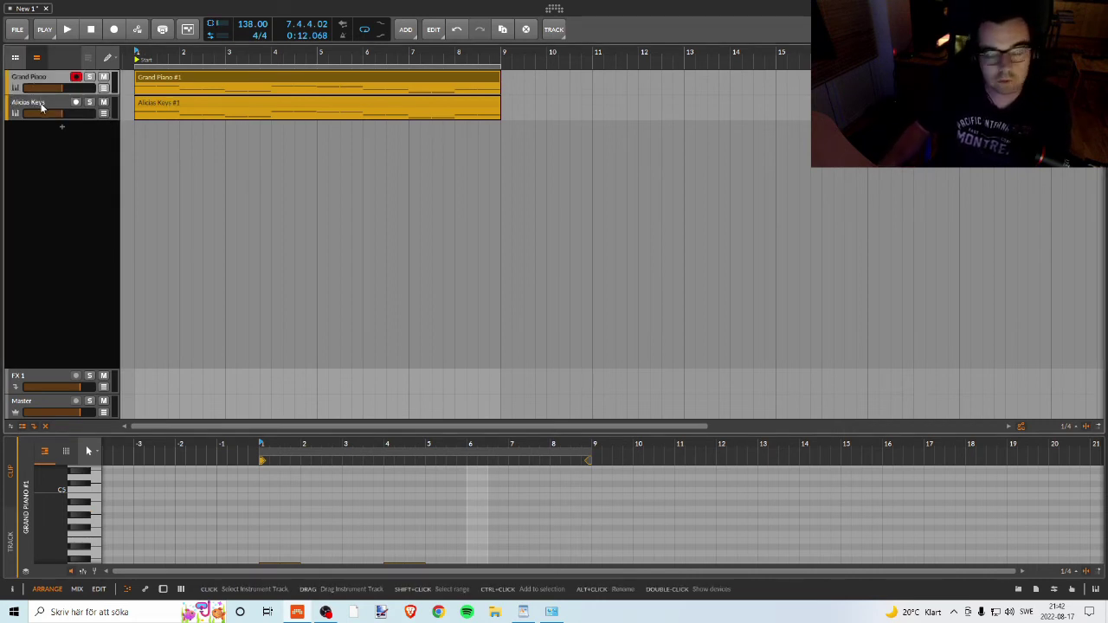
- Show the Alicias Keys track's device chain and delete its Sampler device
click(41, 107)
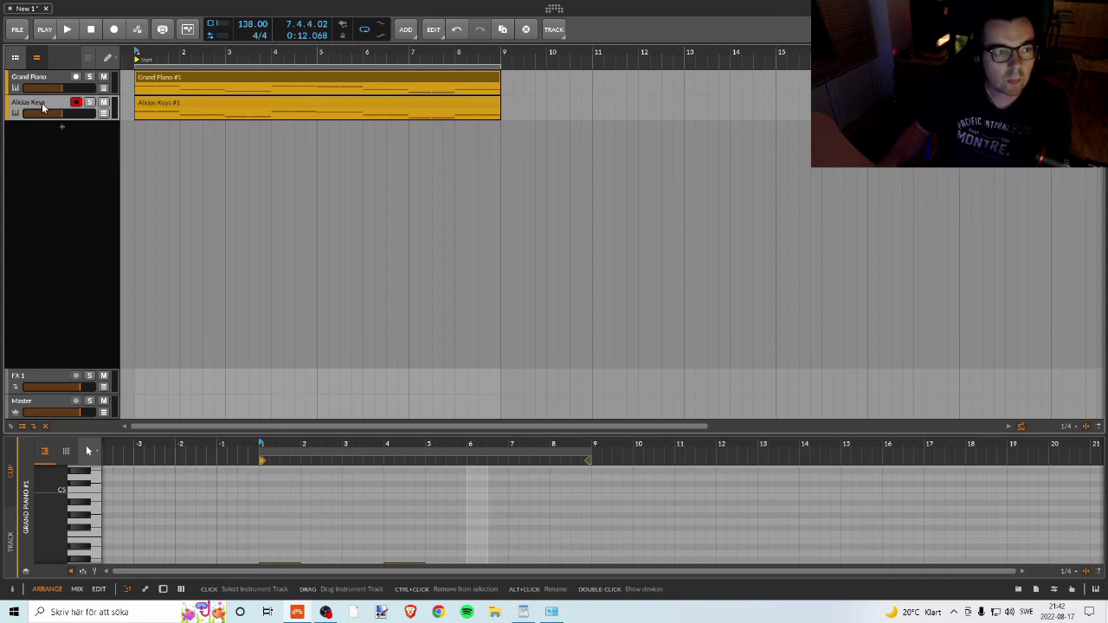
double_click(42, 107)
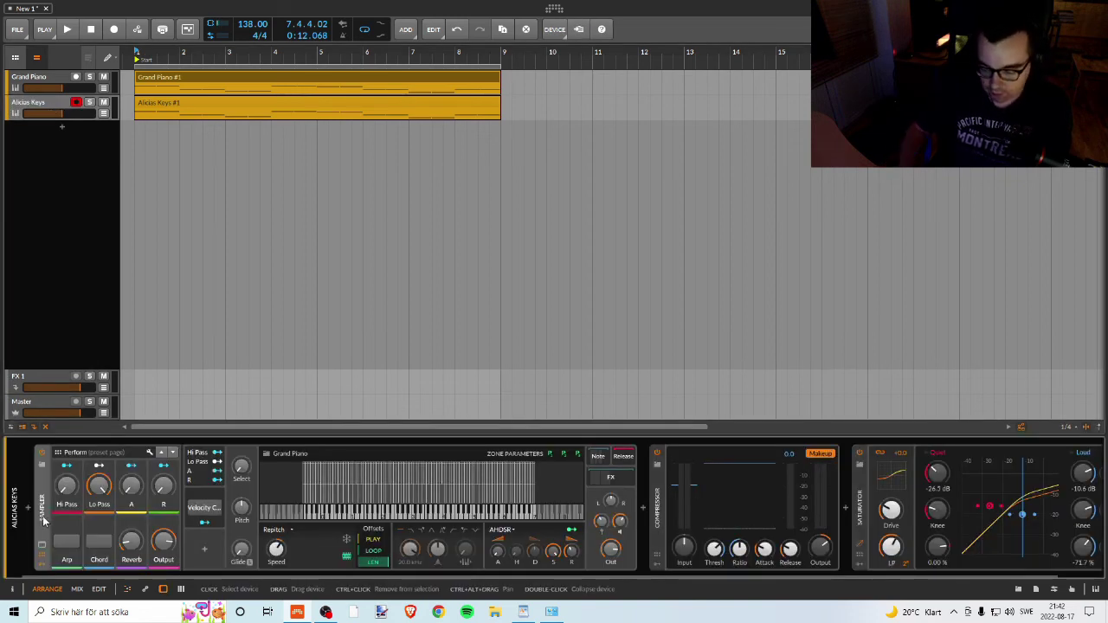
key(Delete)
- Insert the favorite Kontakt plug-in ahead of the Compressor on the Alicias Keys track and load the Alicias Keys.nki instrument
click(35, 512)
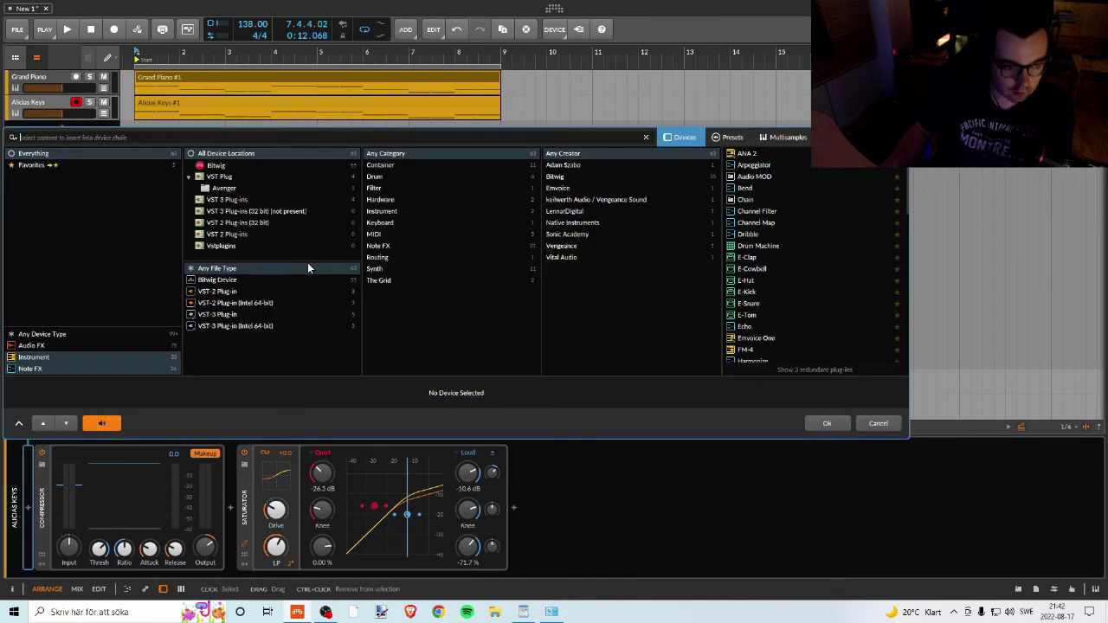
click(54, 335)
click(46, 168)
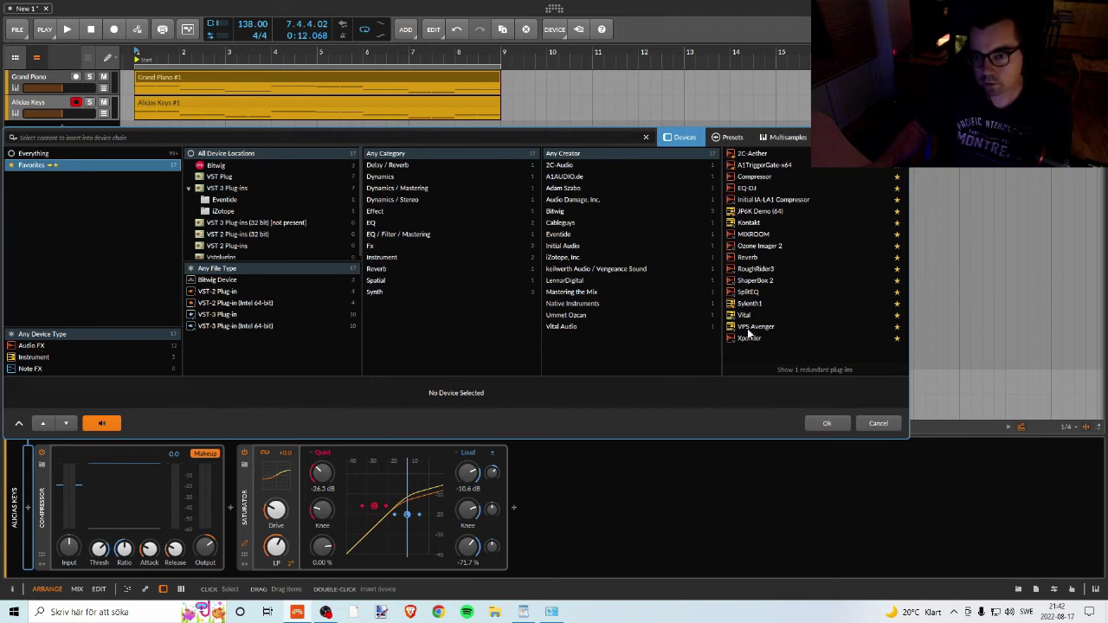
click(750, 223)
click(826, 422)
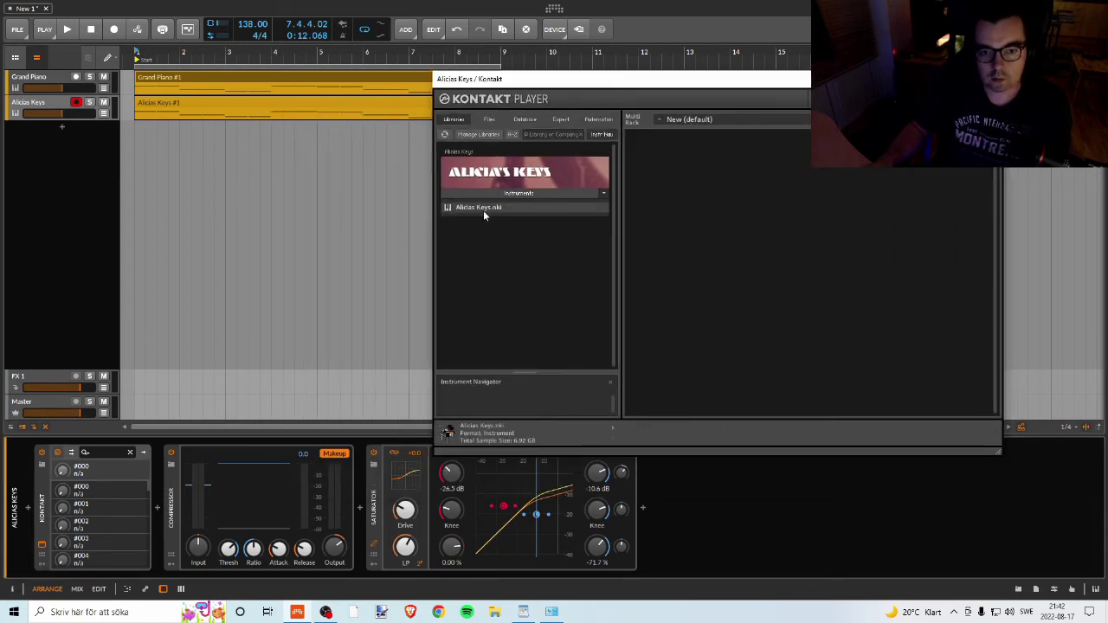
double_click(483, 210)
drag(673, 85, 361, 138)
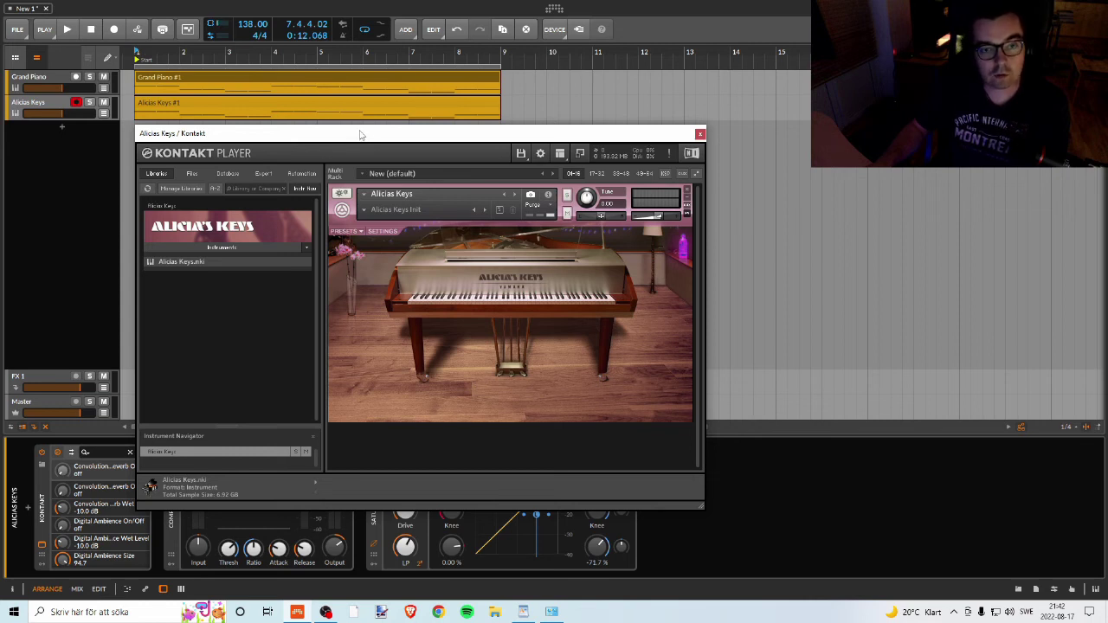
drag(361, 134, 729, 59)
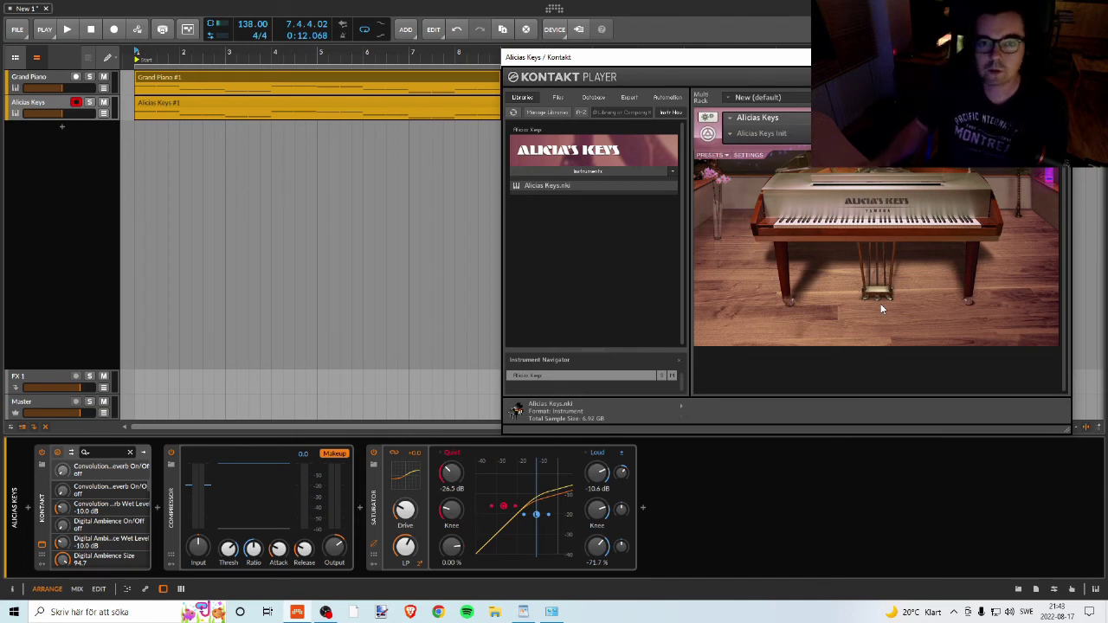
drag(606, 57, 367, 75)
drag(613, 78, 597, 82)
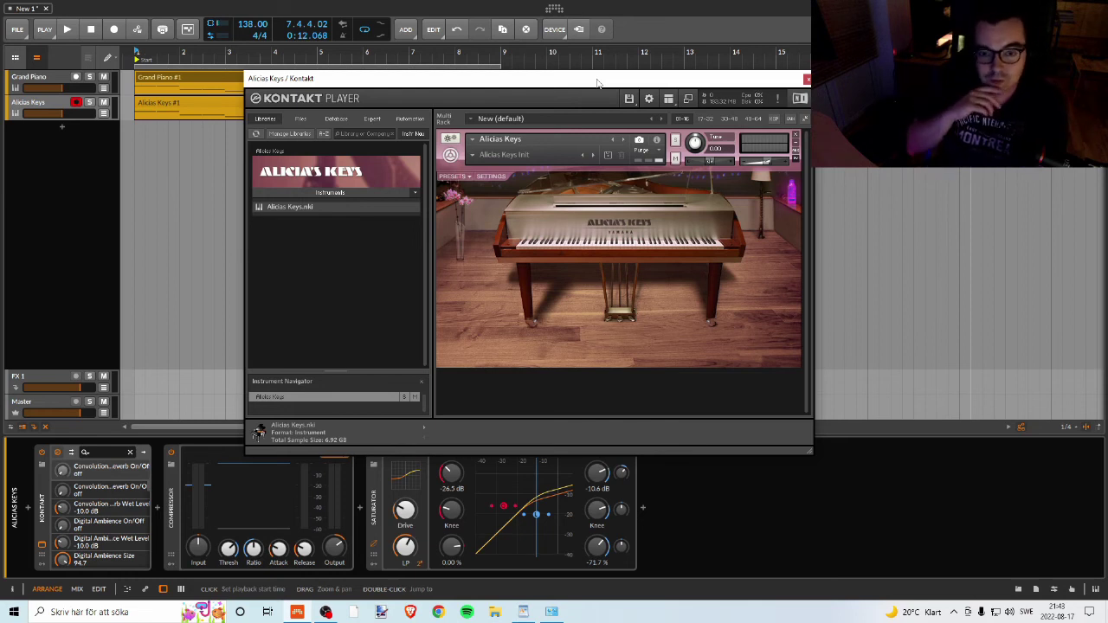
drag(597, 83, 620, 78)
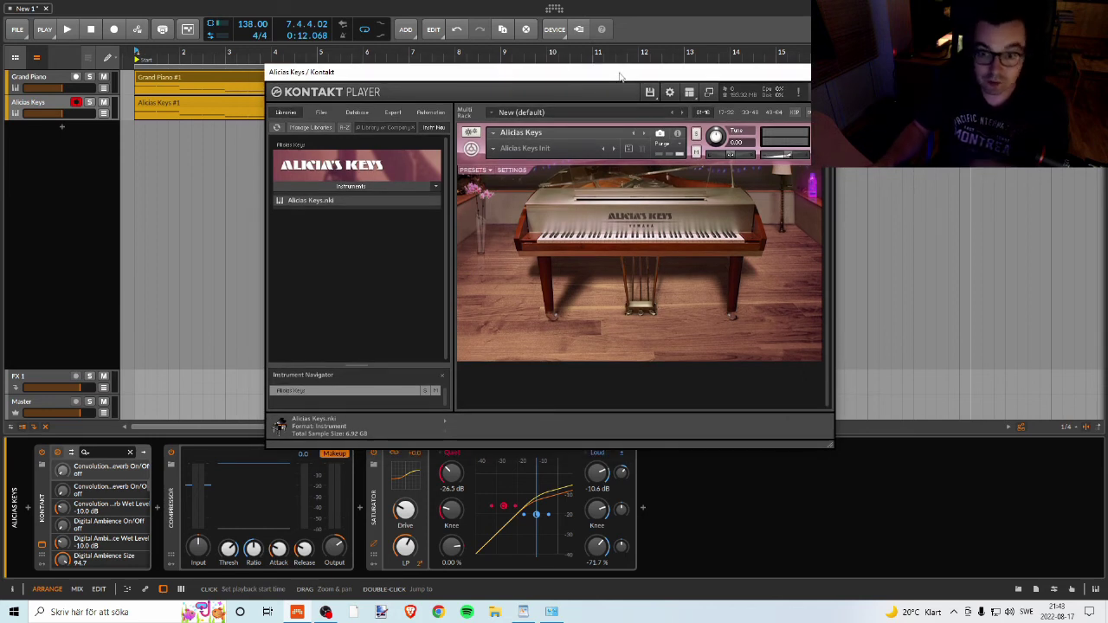
drag(620, 77, 610, 73)
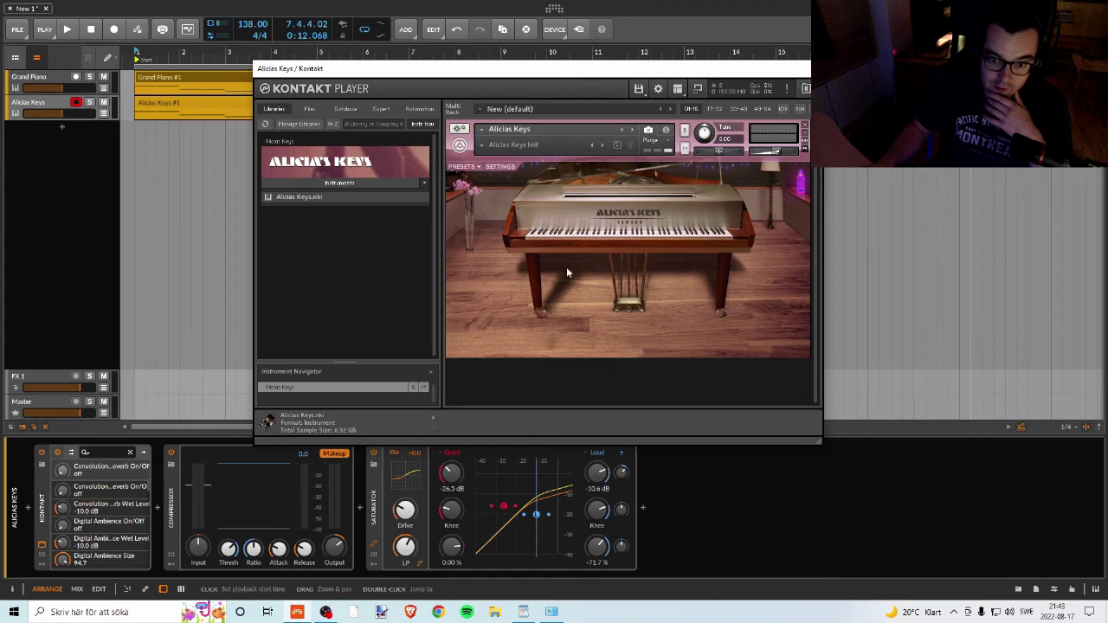
- Move the Kontakt window aside, examine the Alicias Keys clip's notes in the enlarged note editor, and return to the arrangement
drag(563, 69, 747, 79)
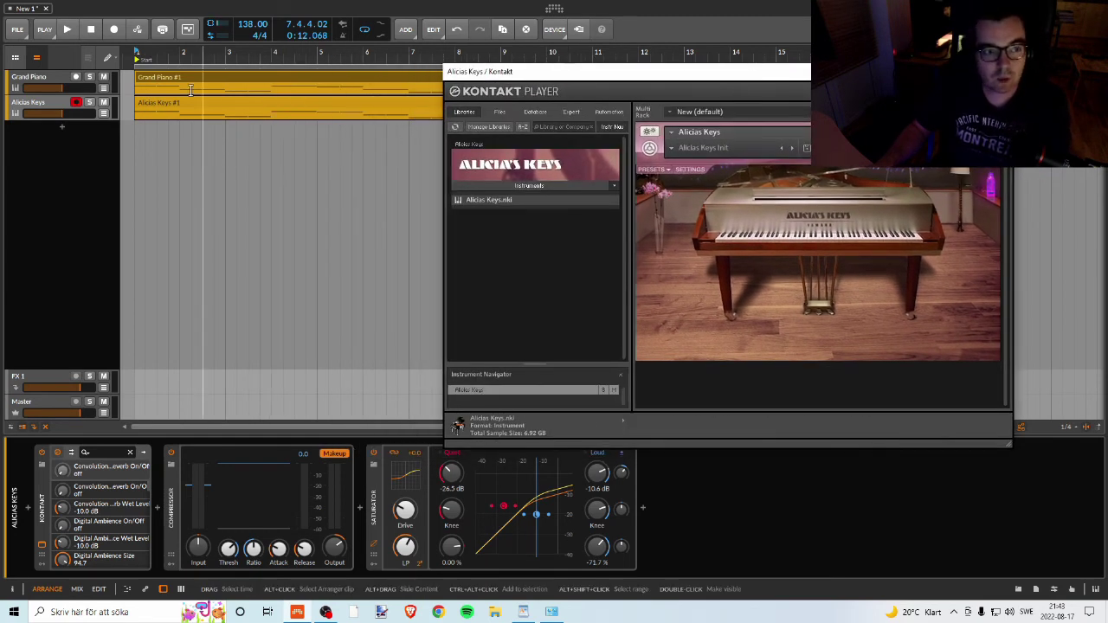
double_click(145, 98)
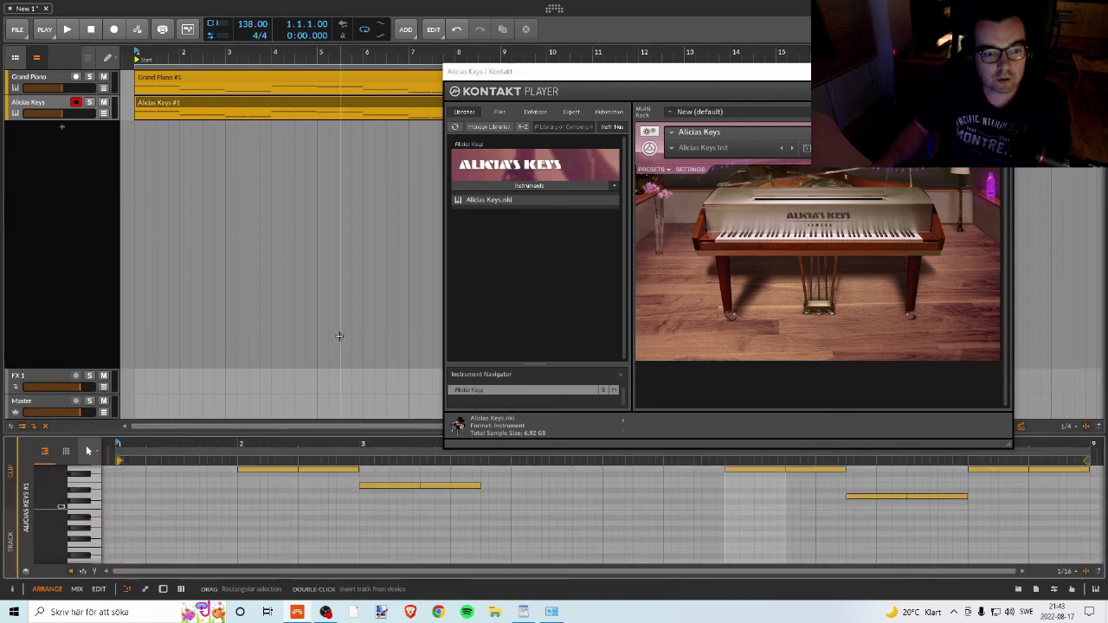
key(alt+3)
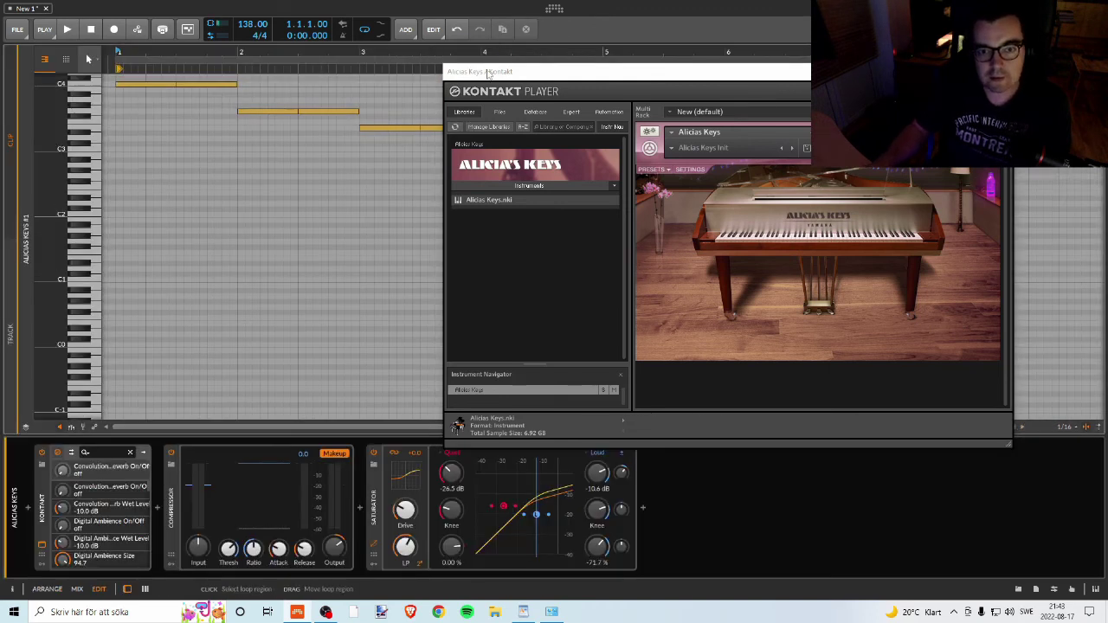
drag(508, 76, 733, 214)
scroll(405, 54, down, 5)
key(alt+2)
key(alt+1)
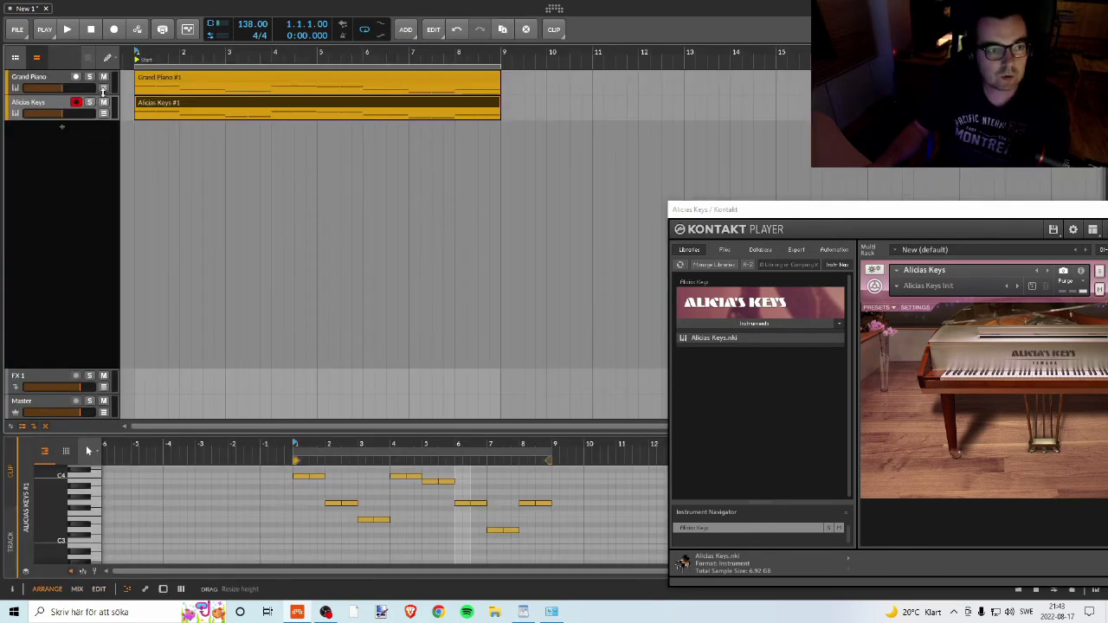
- Mute the Grand Piano track, play the melody with the Alicias Keys piano alone, and stop playback
key(d)
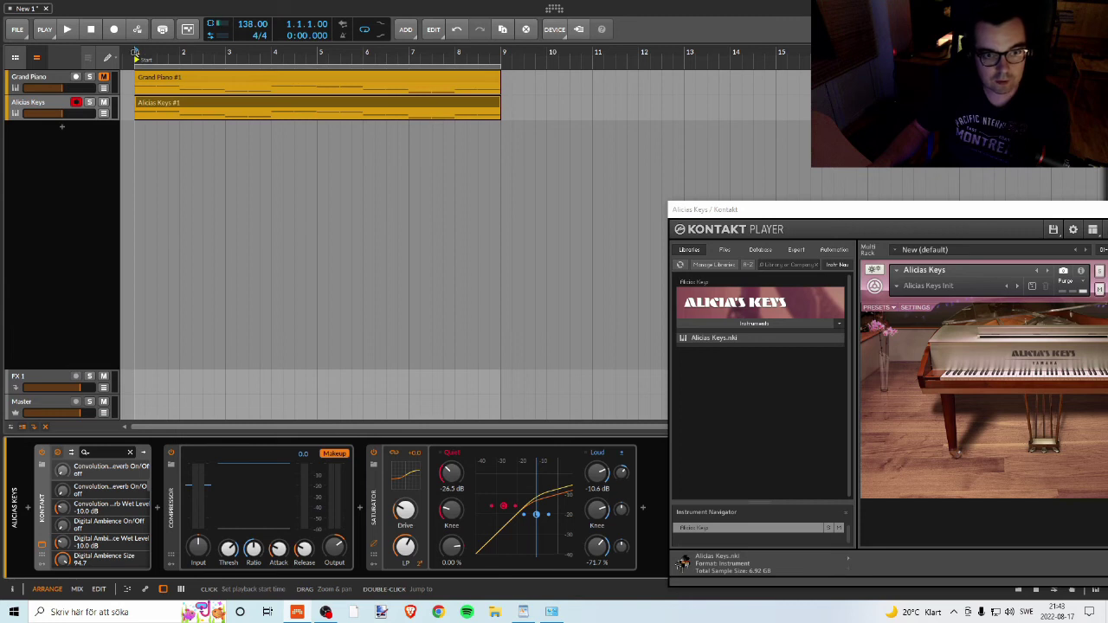
key(space)
drag(711, 211, 541, 45)
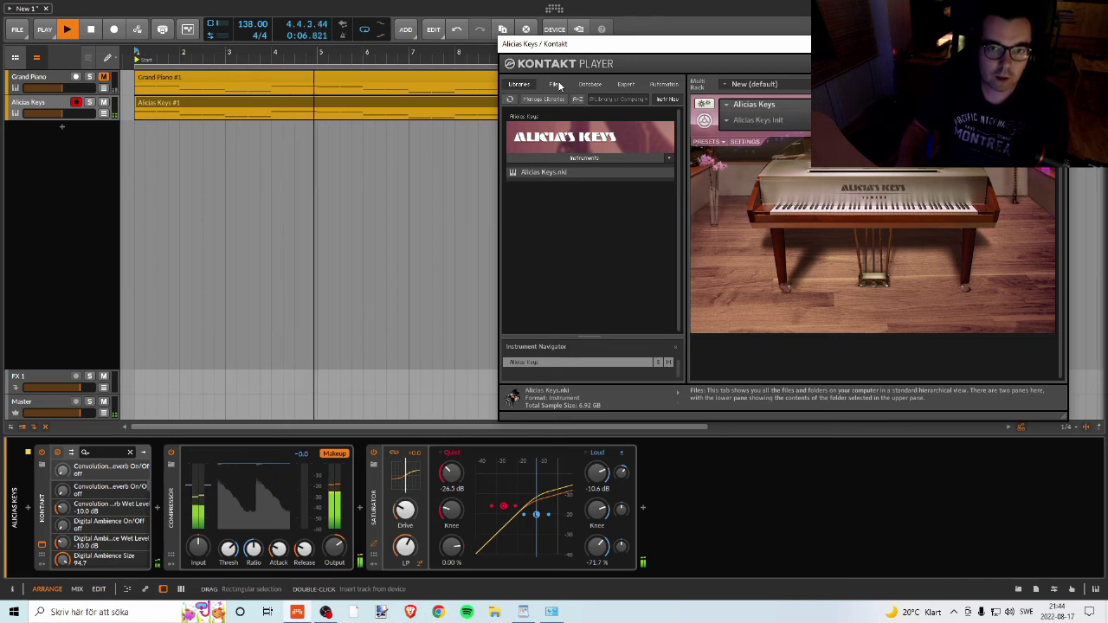
key(space)
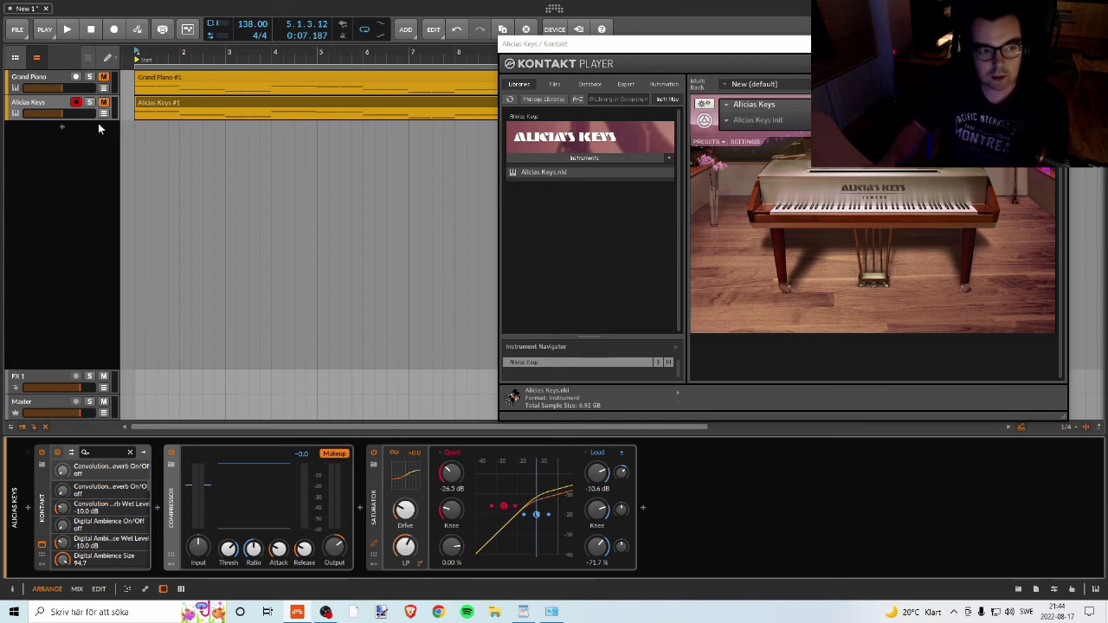
- Mute the Alicias Keys track, unmute the Grand Piano track, and play the melody from the start for comparison
click(61, 85)
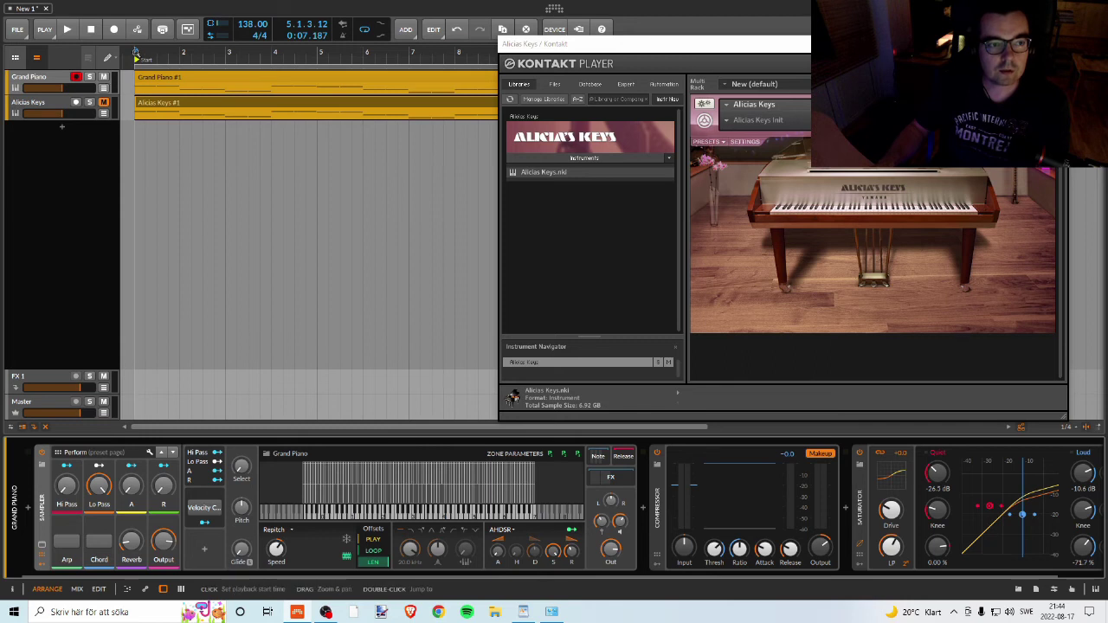
key(space)
drag(590, 49, 625, 38)
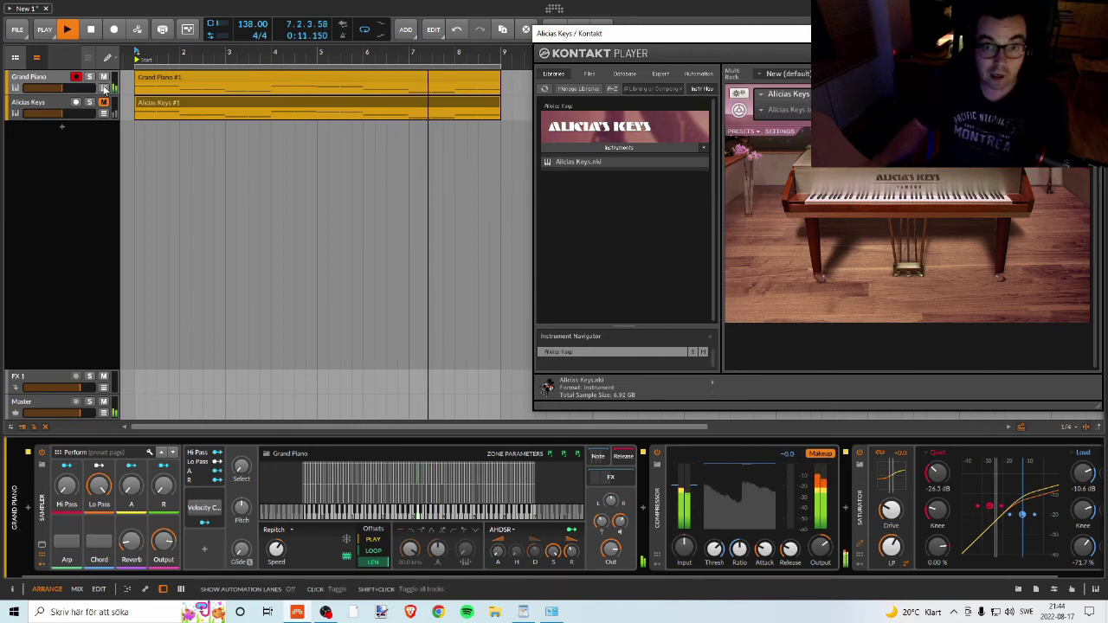
- Compare the two pianos during playback by toggling both tracks' mutes, finishing with Alicias Keys muted and Grand Piano unmuted
click(54, 104)
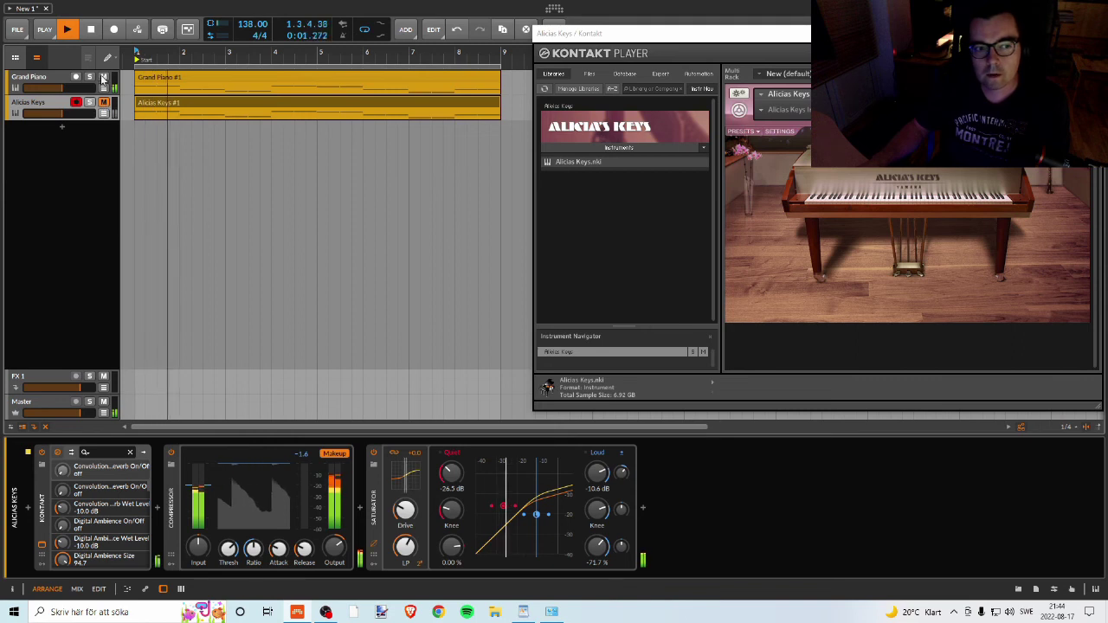
click(103, 103)
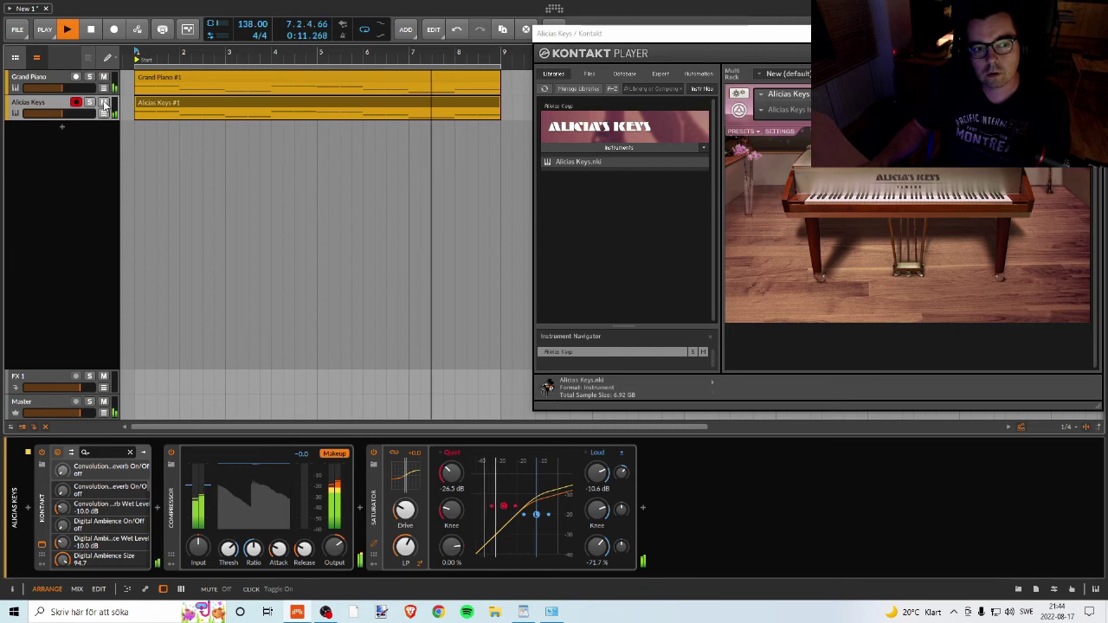
click(104, 103)
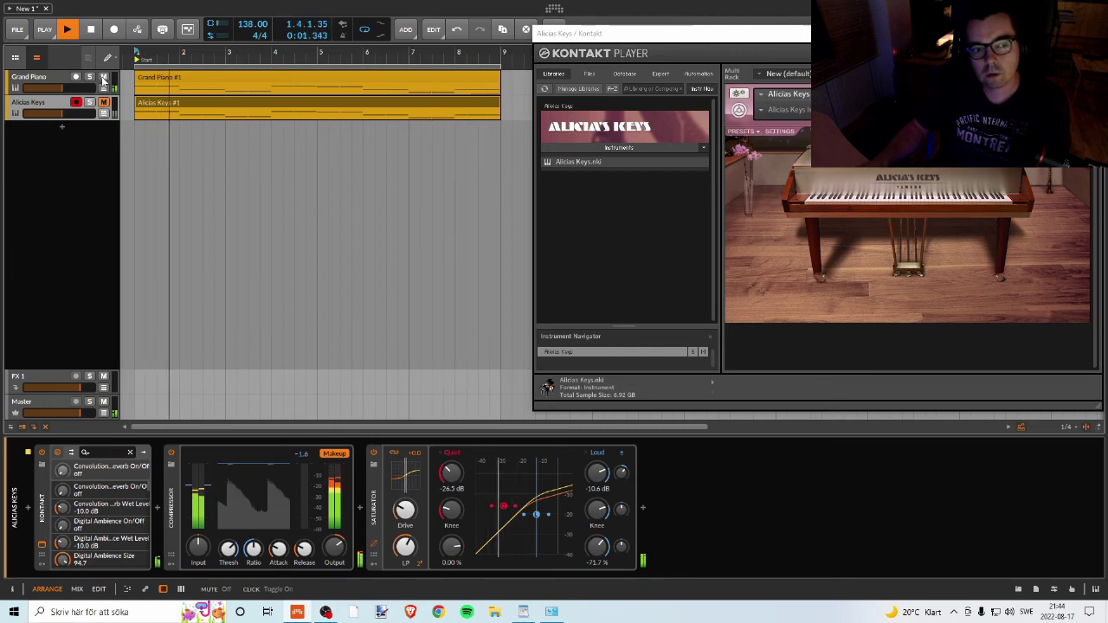
click(103, 78)
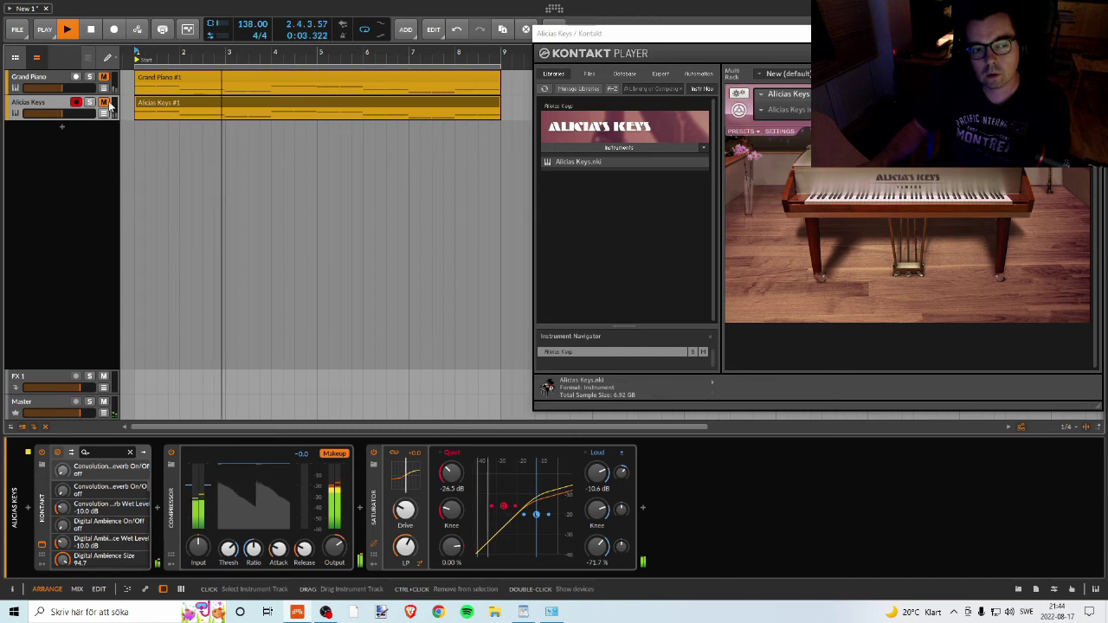
click(104, 103)
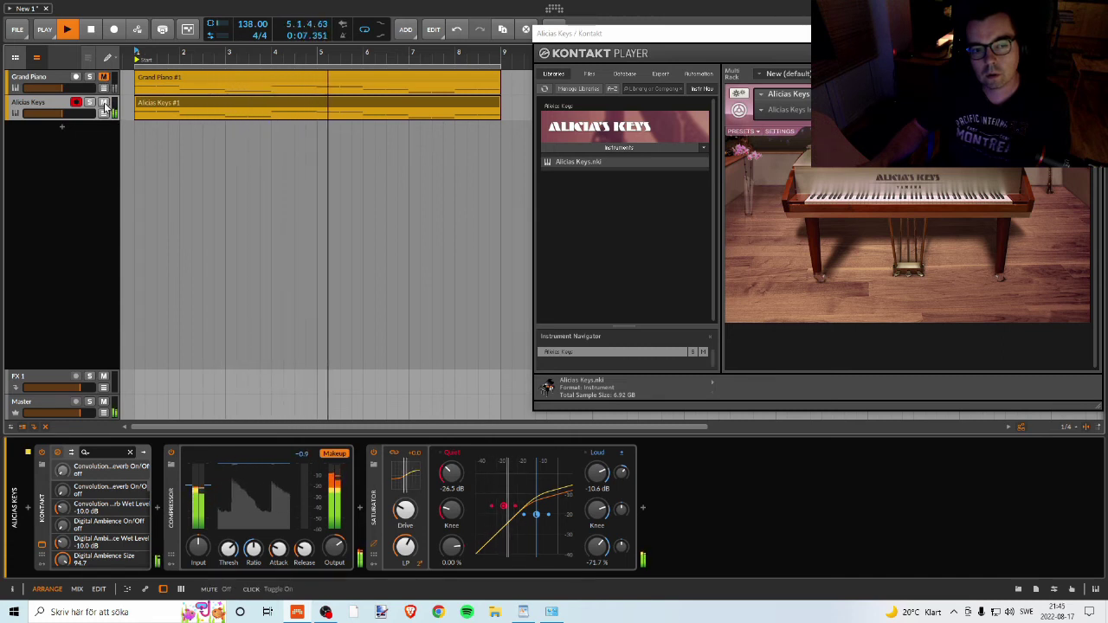
click(104, 103)
click(103, 78)
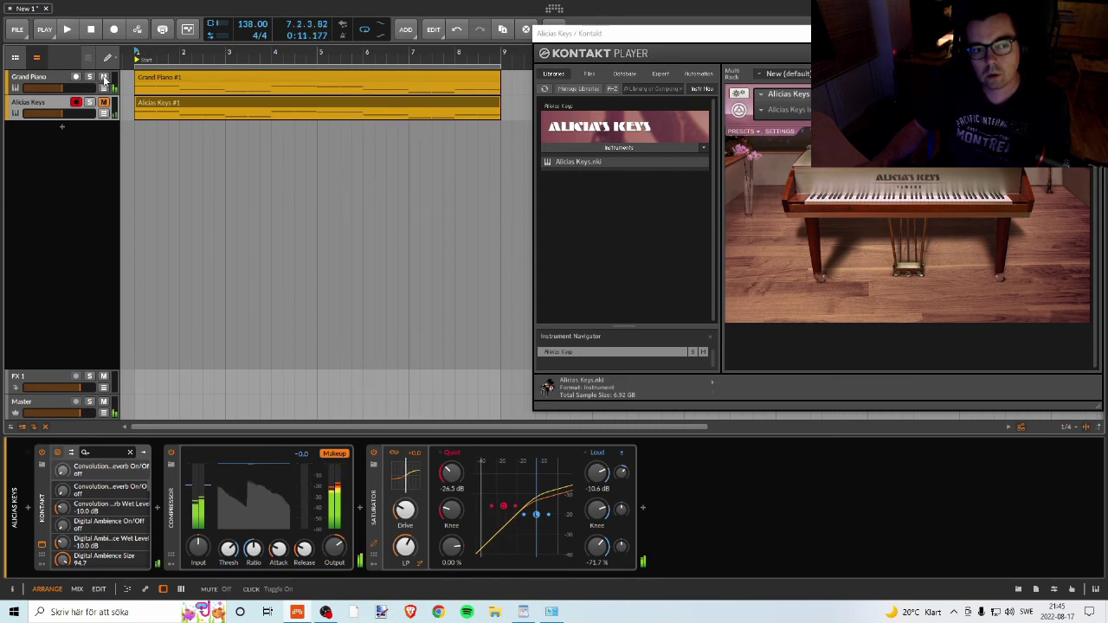
- Select the Grand Piano track, play the opening of the melody briefly, and stop playback
click(27, 80)
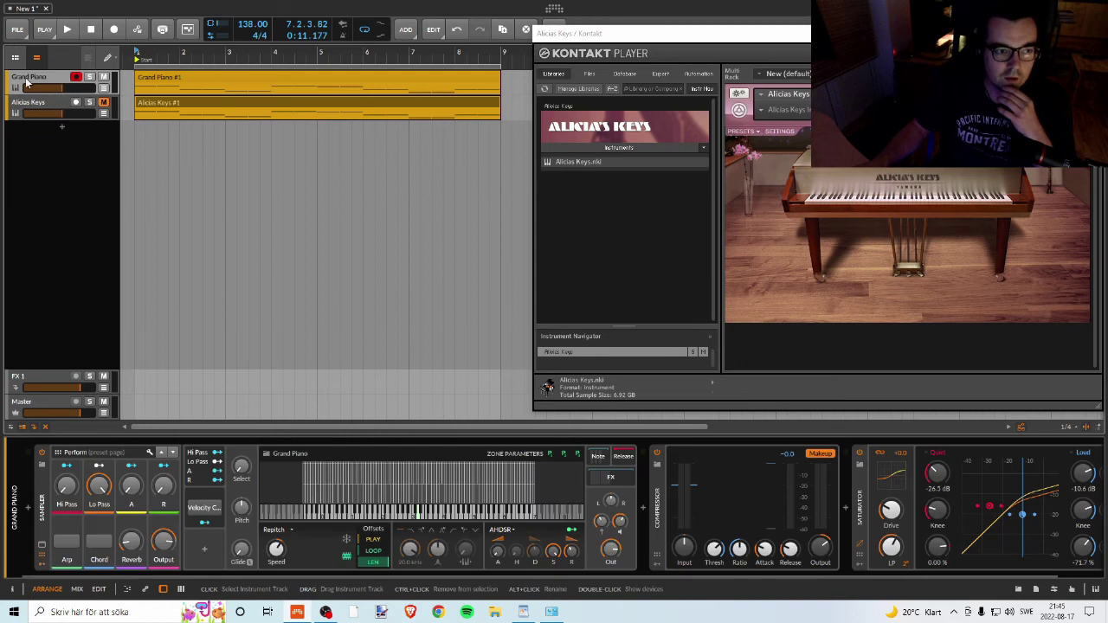
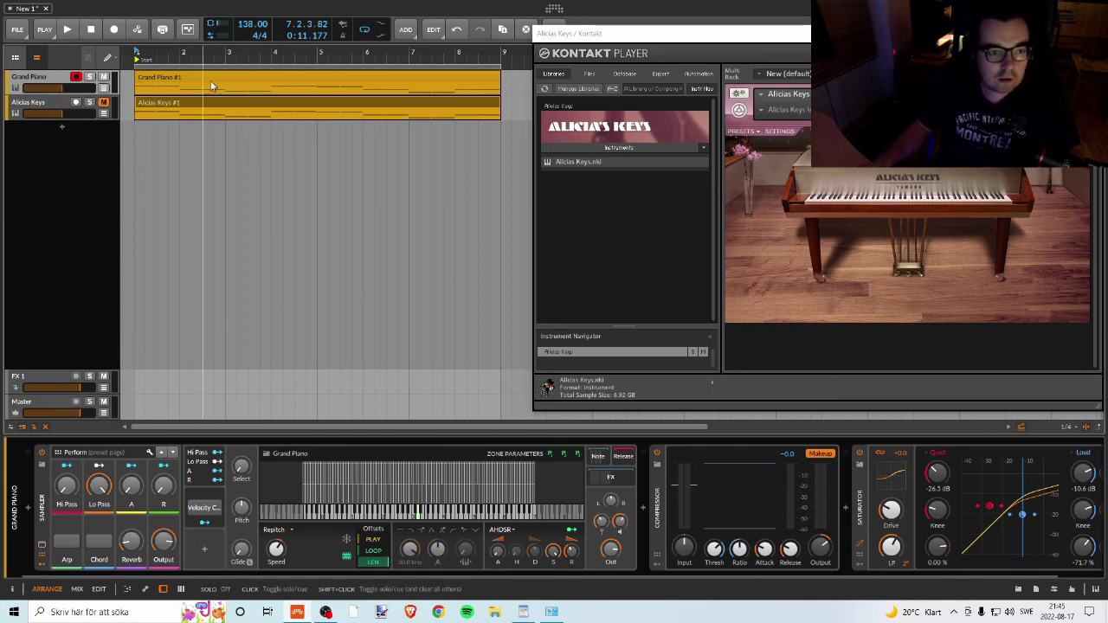
key(space)
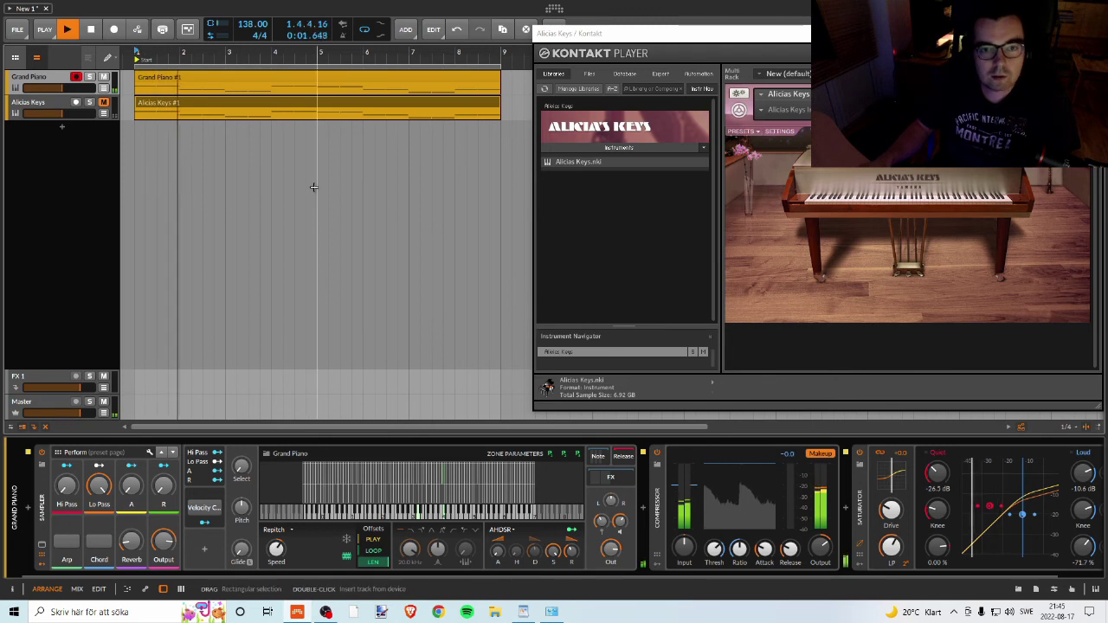
key(space)
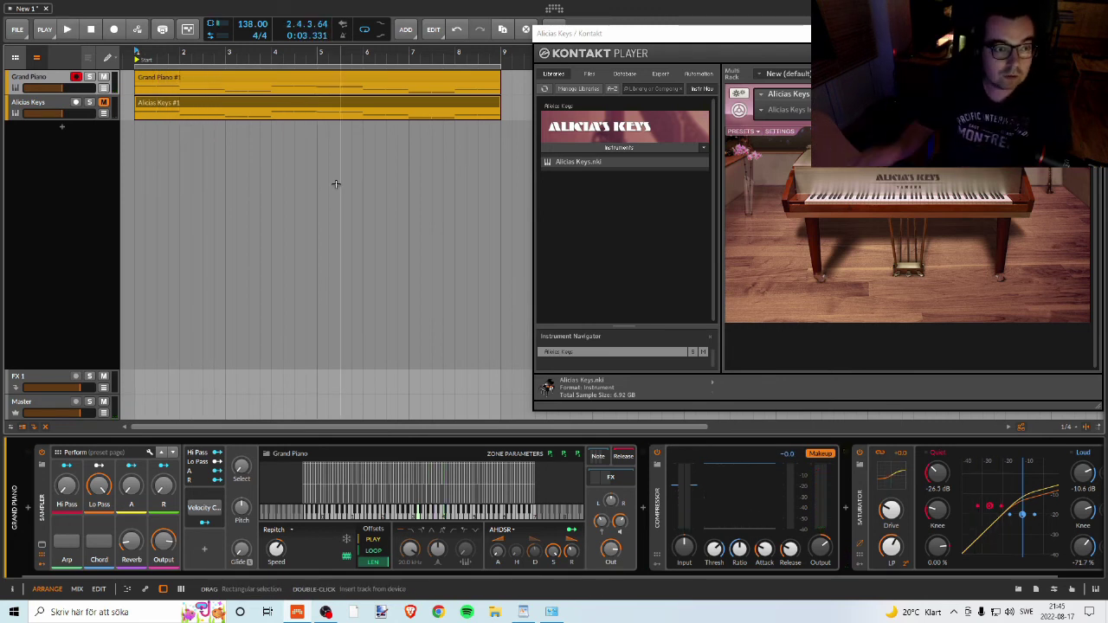
- Solo the Grand Piano track and play the melody from the beginning
click(89, 77)
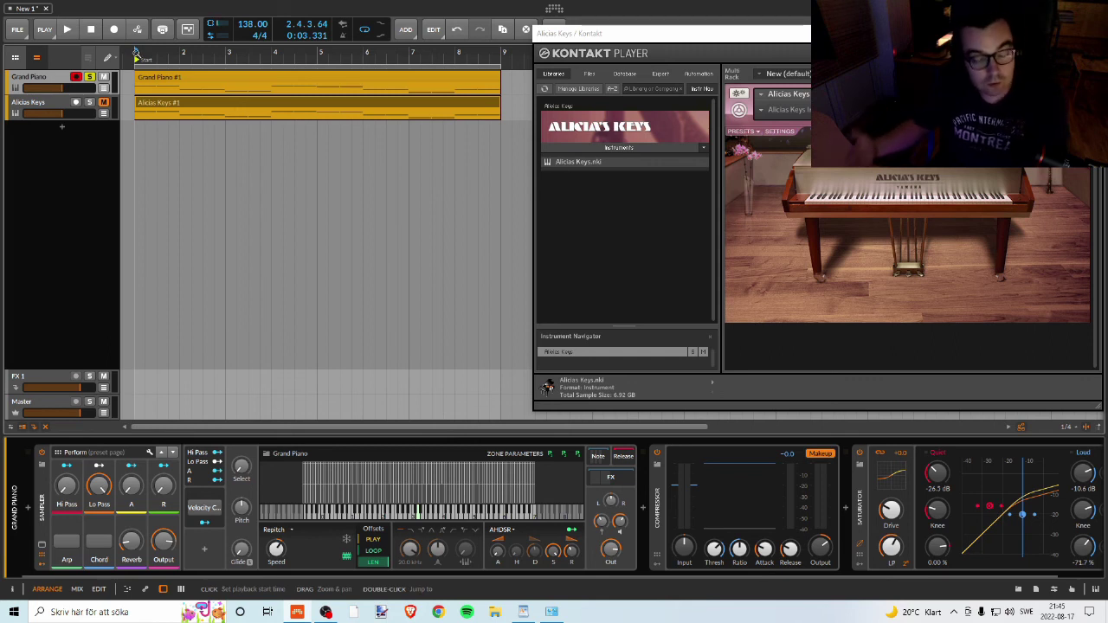
click(136, 54)
key(space)
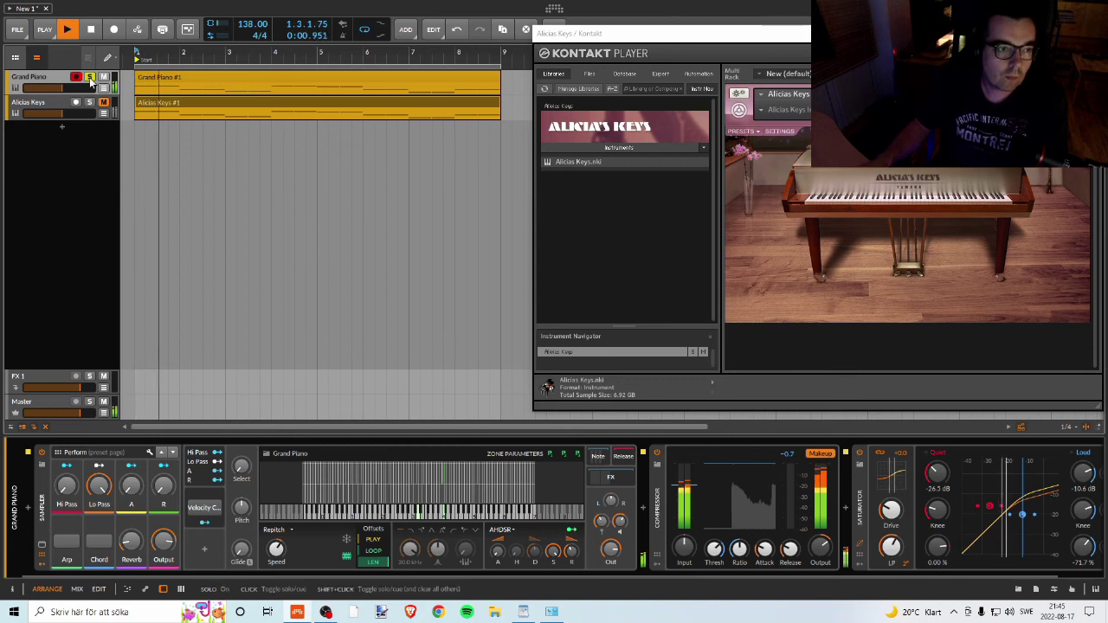
- Switch the solo from Grand Piano to Alicias Keys during playback, clear the solos, and stop playback
click(89, 103)
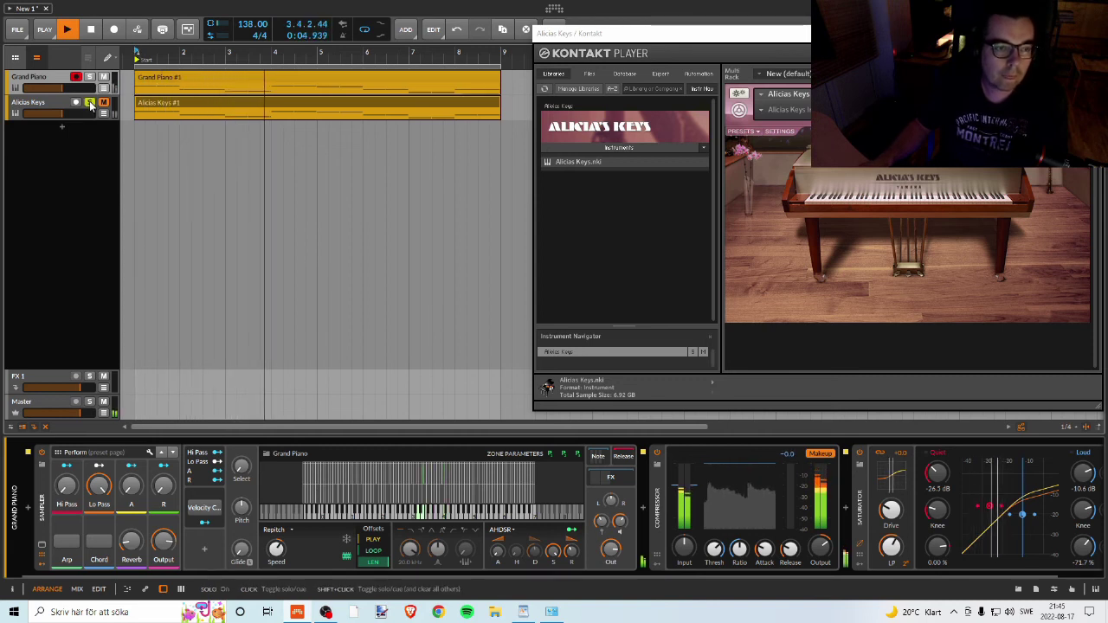
click(89, 103)
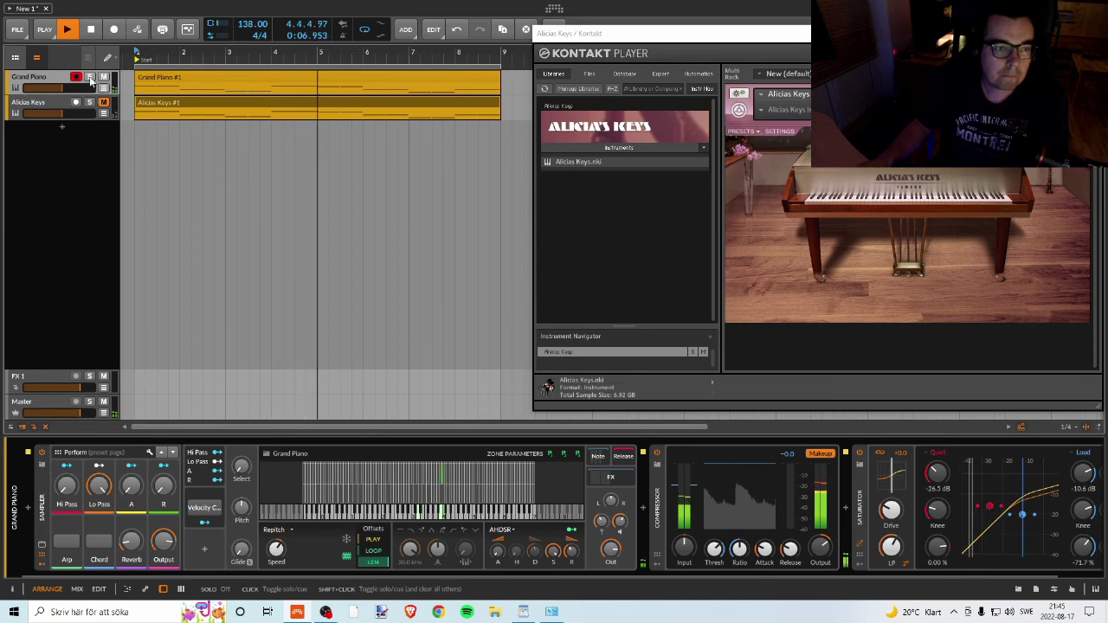
key(space)
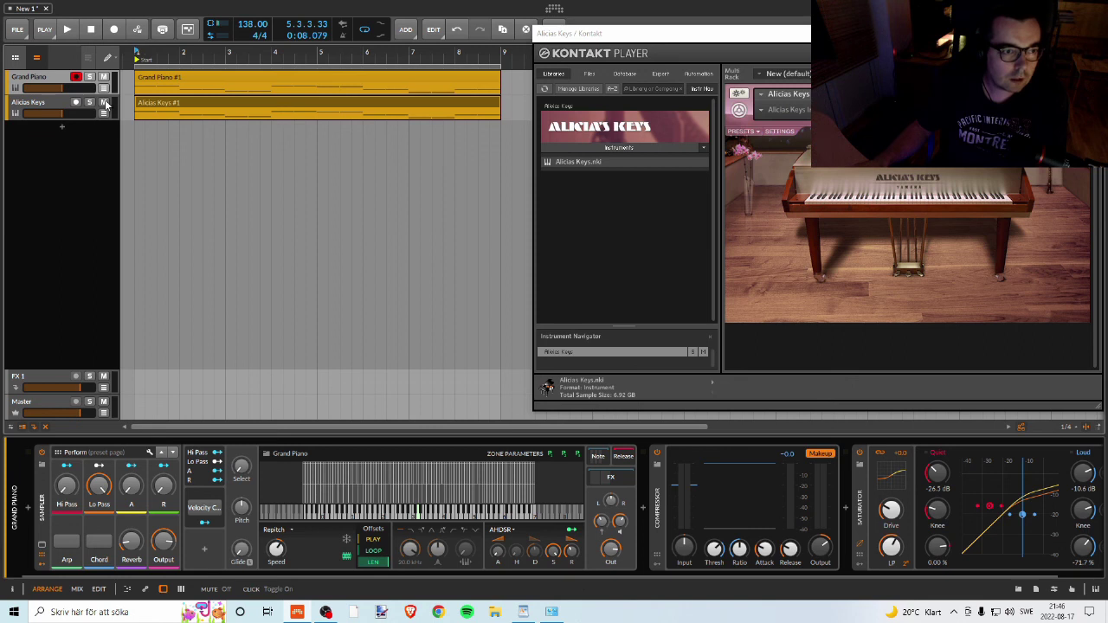
- Unmute the Alicias Keys track and play both pianos together briefly from the start of the melody
click(136, 58)
key(space)
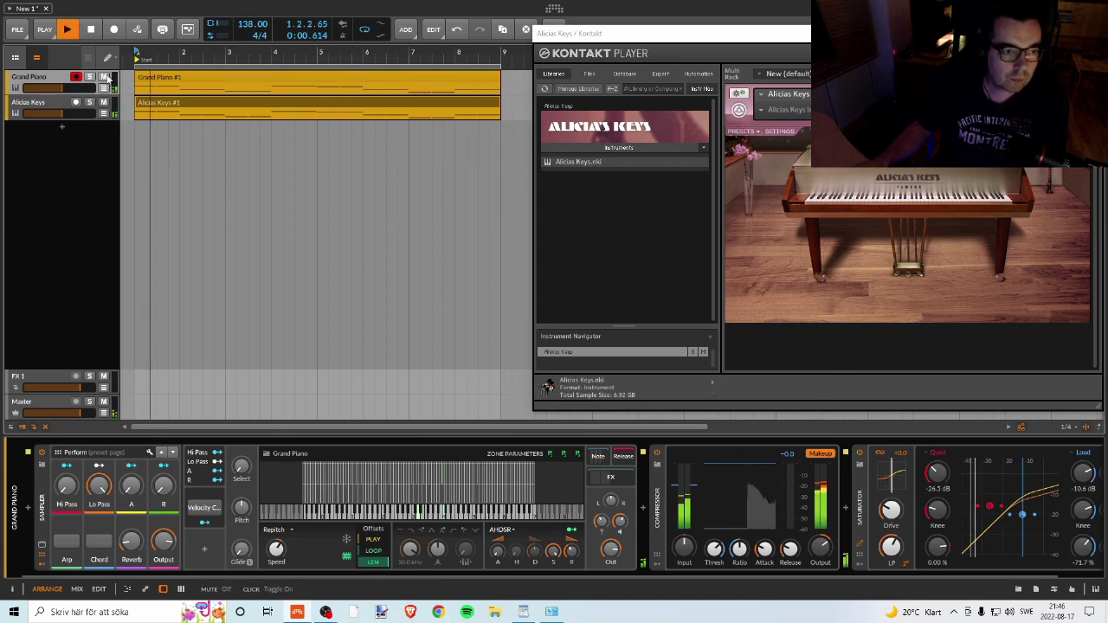
click(103, 77)
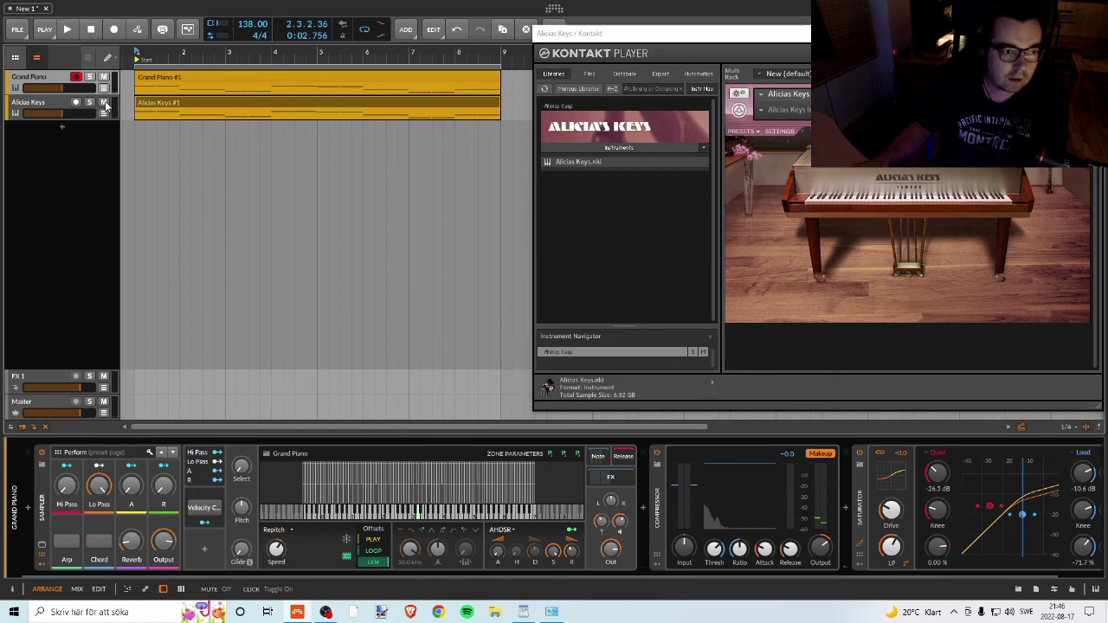
- Select the Alicias Keys track, move the Kontakt window to uncover the instrument header, and check its Instrument Options
click(39, 103)
drag(631, 36, 432, 59)
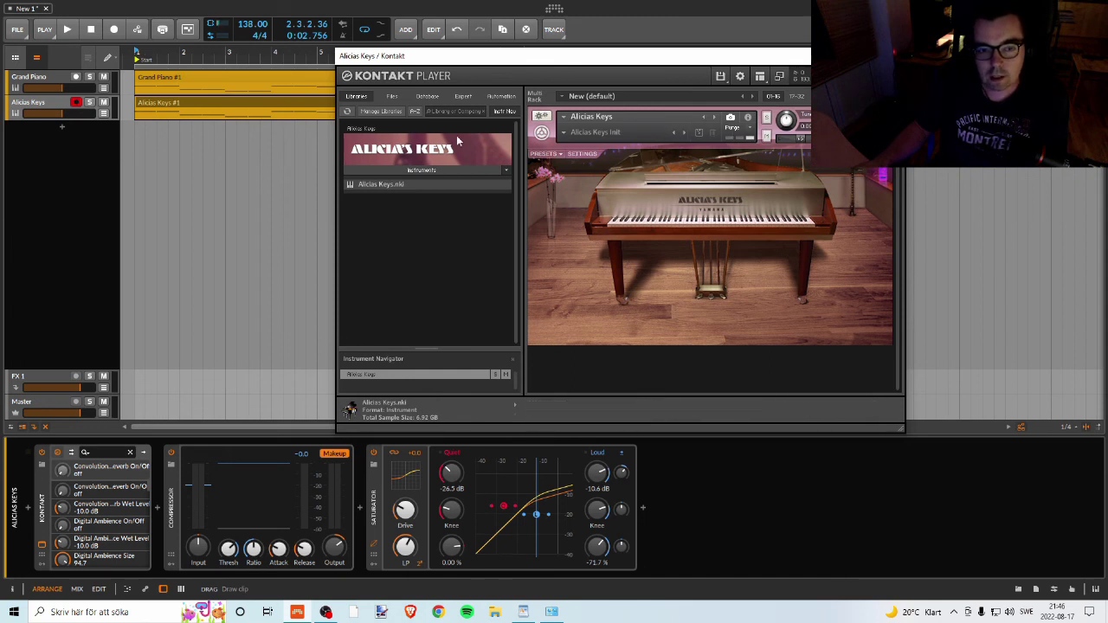
click(543, 118)
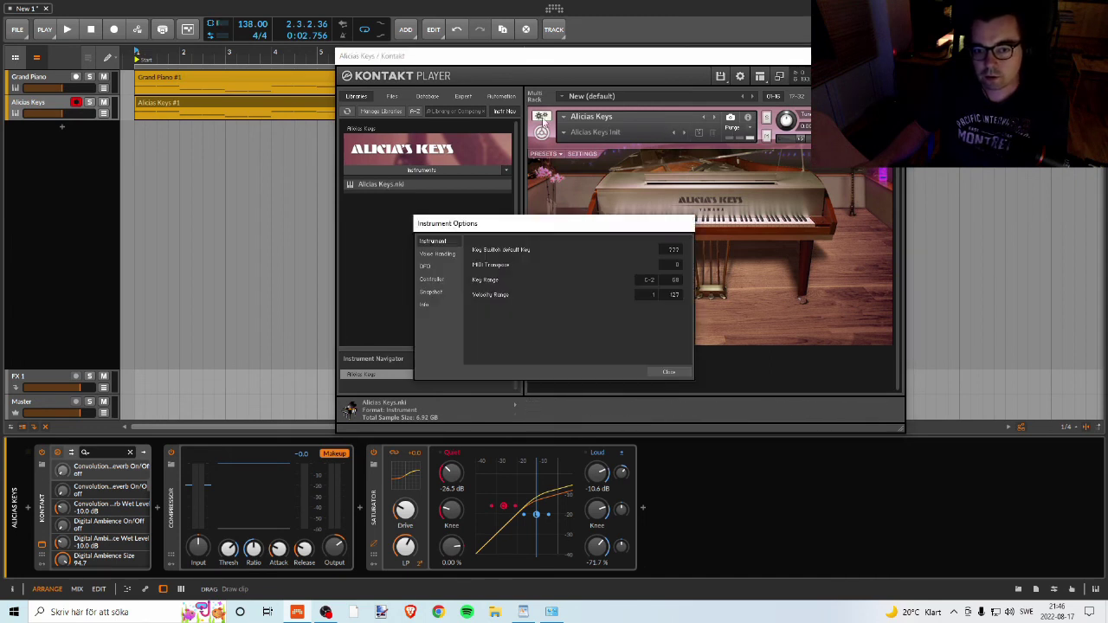
click(669, 372)
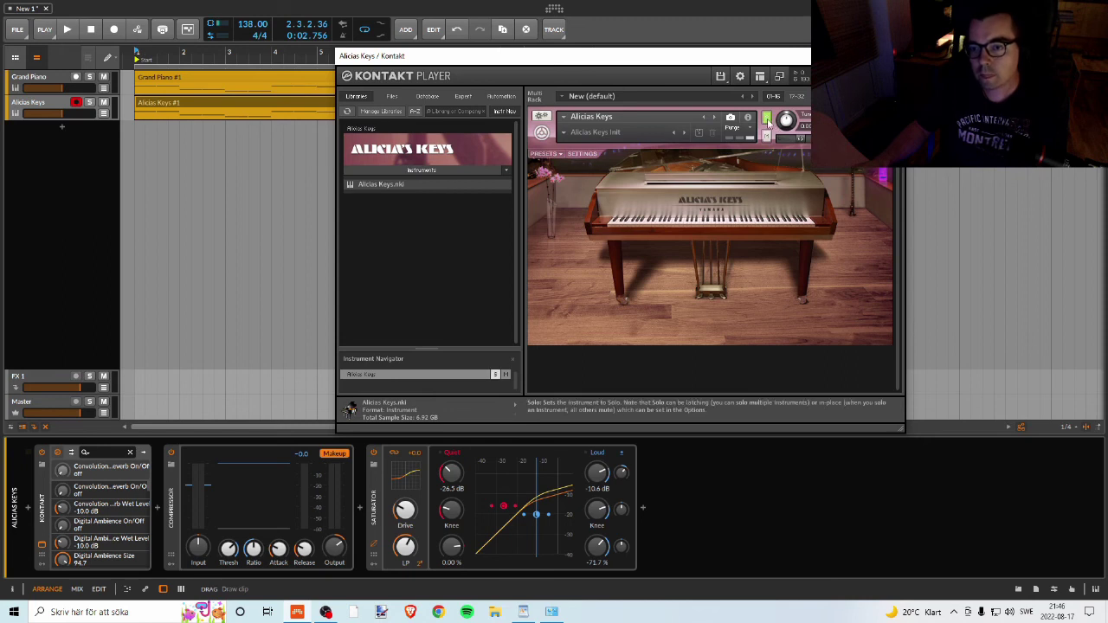
- Solo the Alicias Keys track and play the melody from the start
key(space)
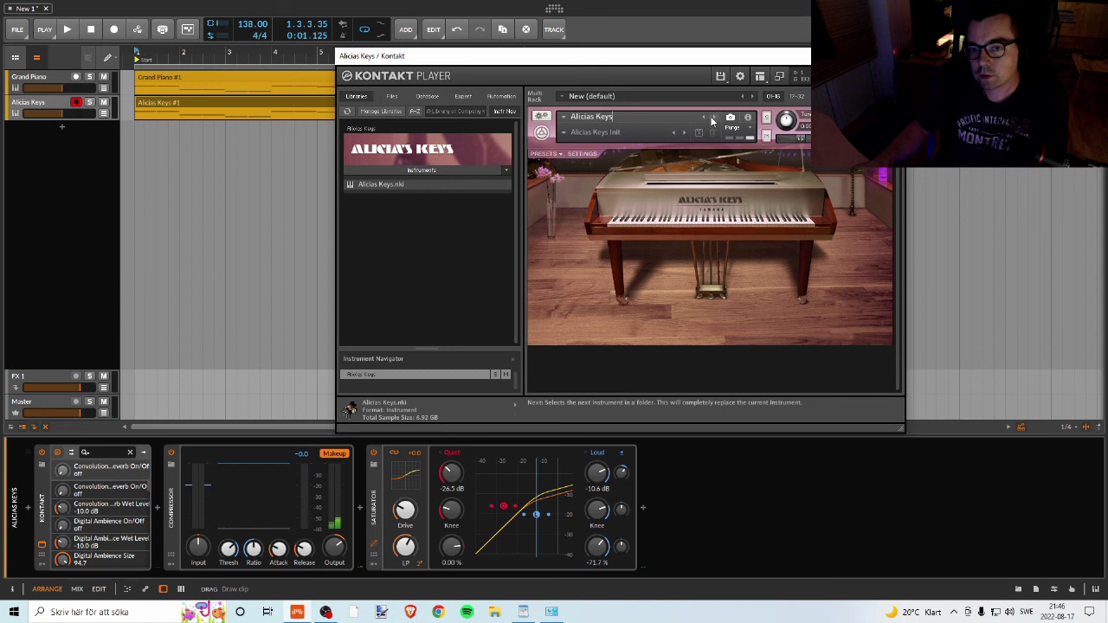
key(space)
click(90, 102)
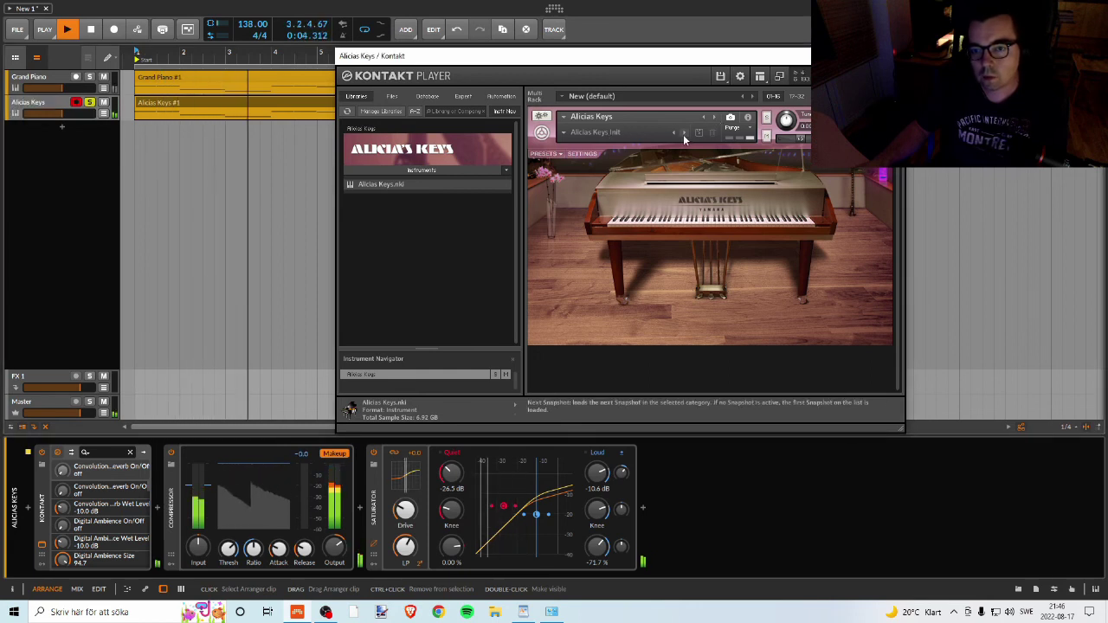
- Audition the Kontakt snapshots from Audience Big Auditorium through Big Concert Hall and Dry to Audience Small Auditorium, and stop playback
click(683, 133)
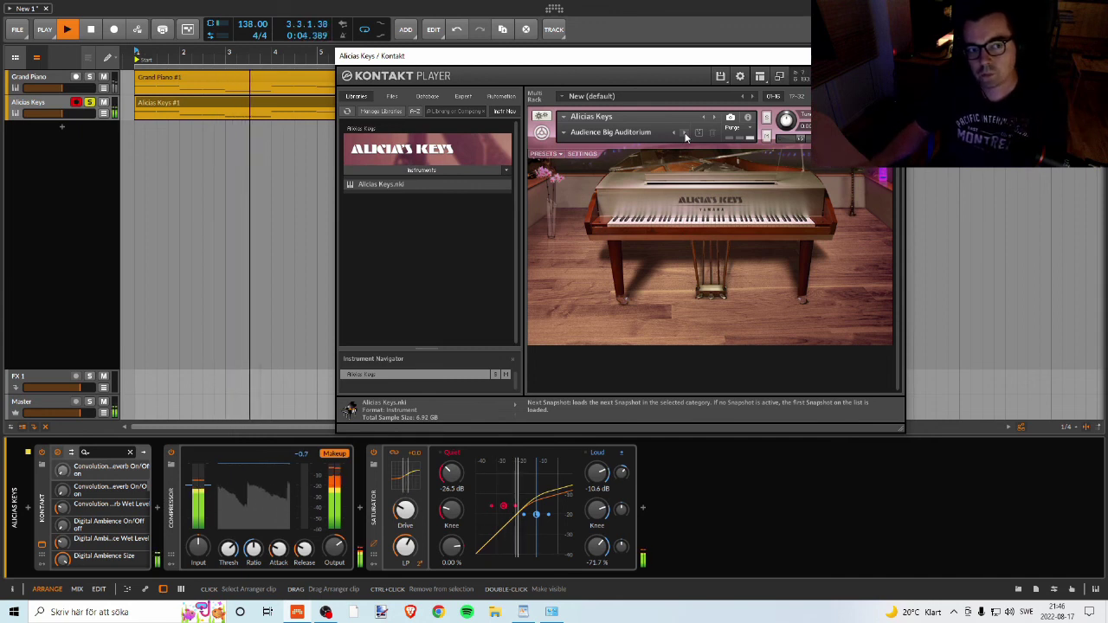
click(684, 134)
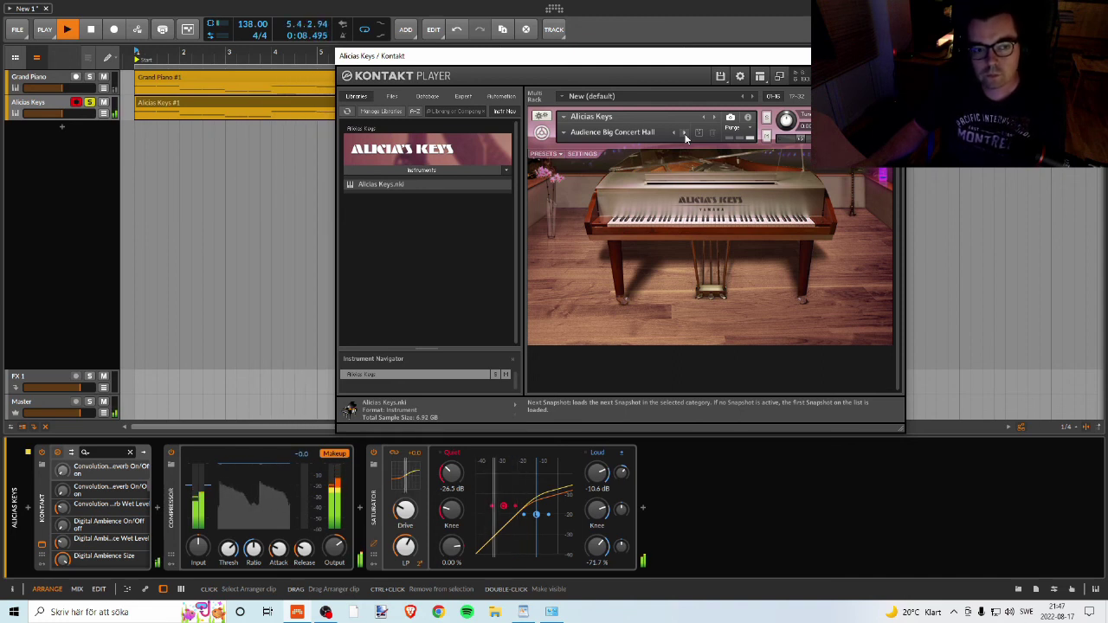
click(685, 136)
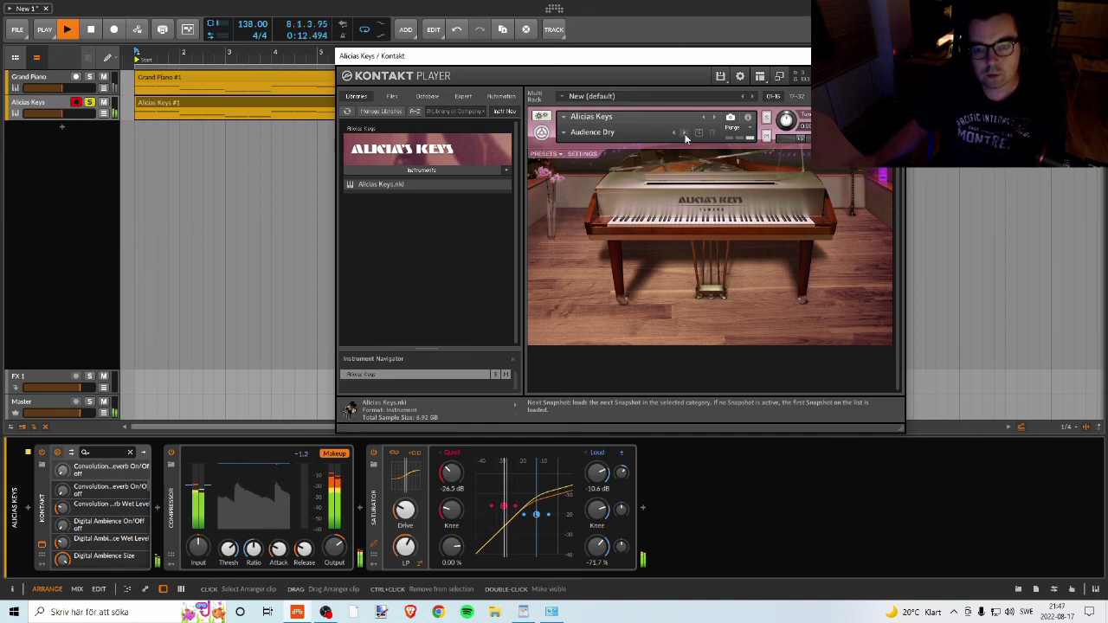
click(684, 136)
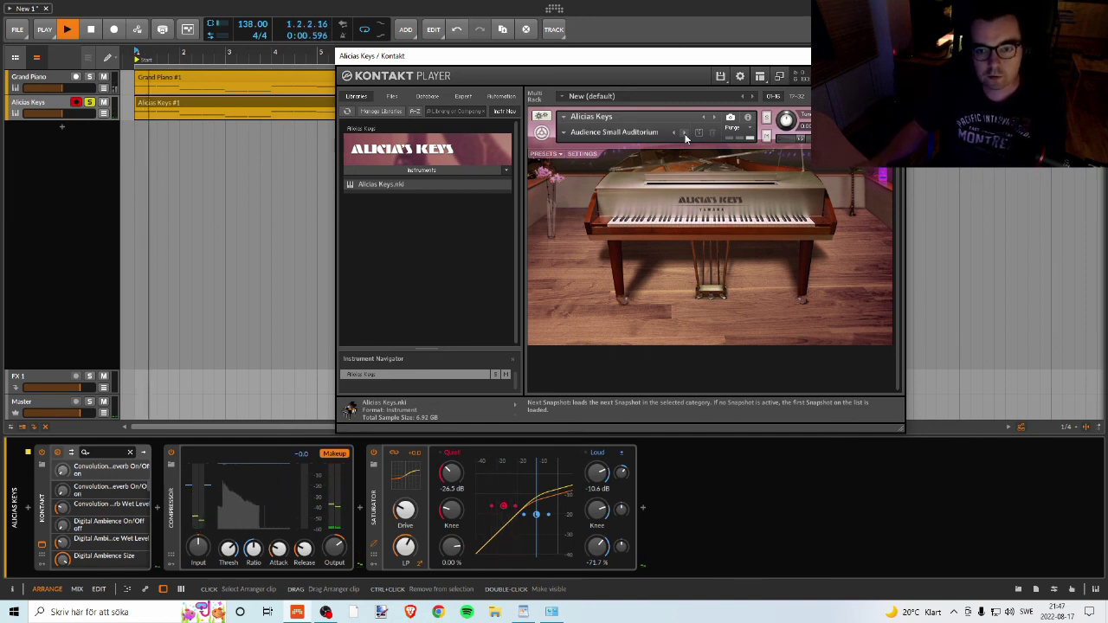
key(space)
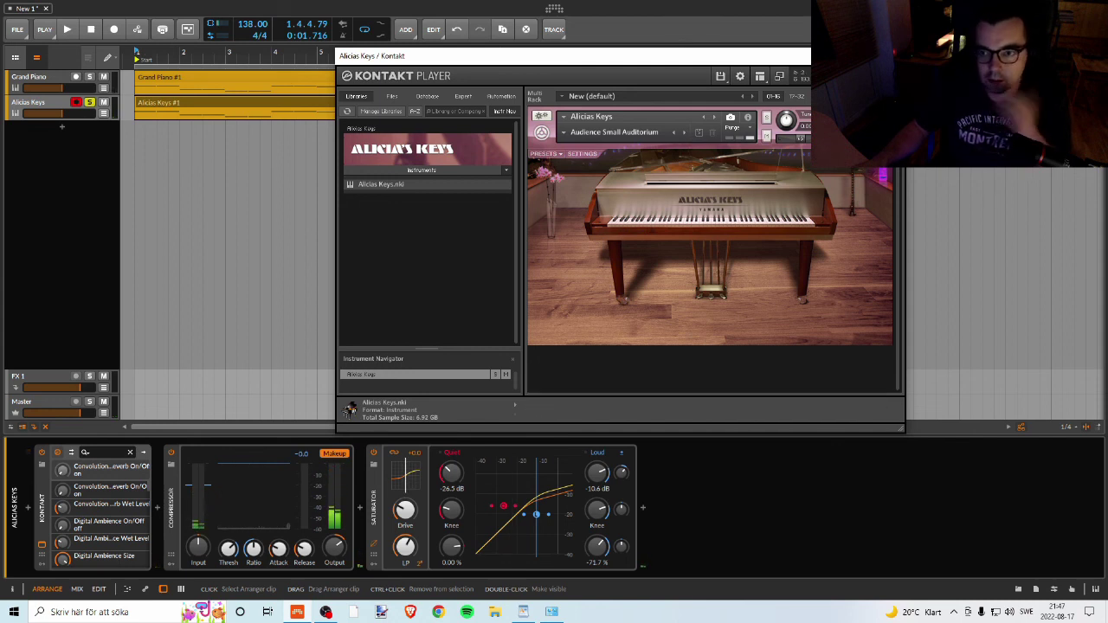
- View Kontakt's version information, dismiss it, and close the Kontakt window
click(347, 75)
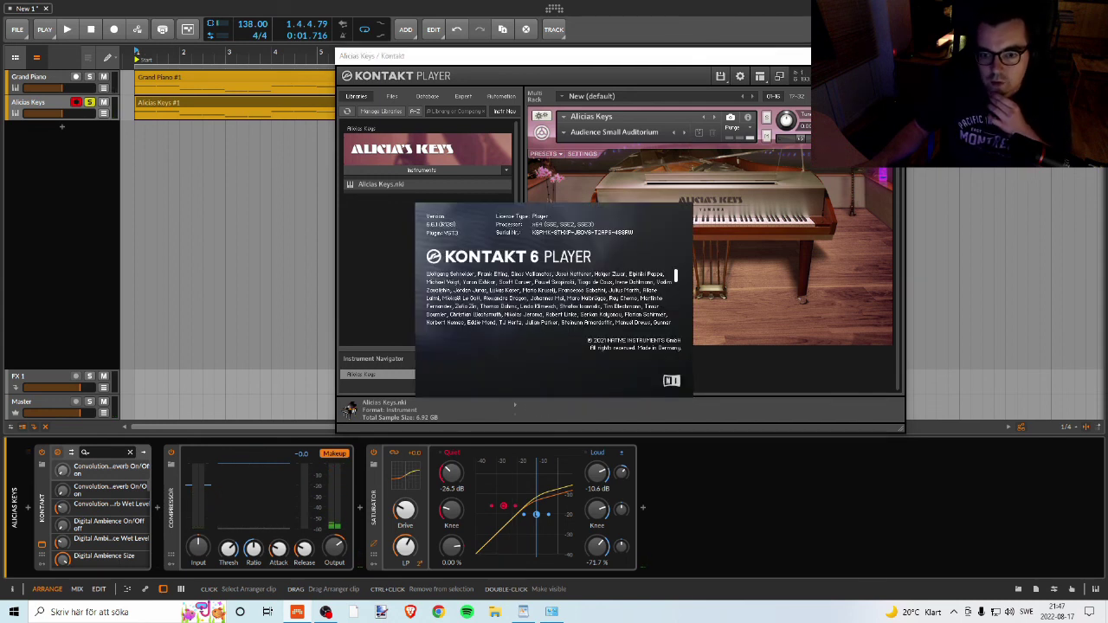
key(Escape)
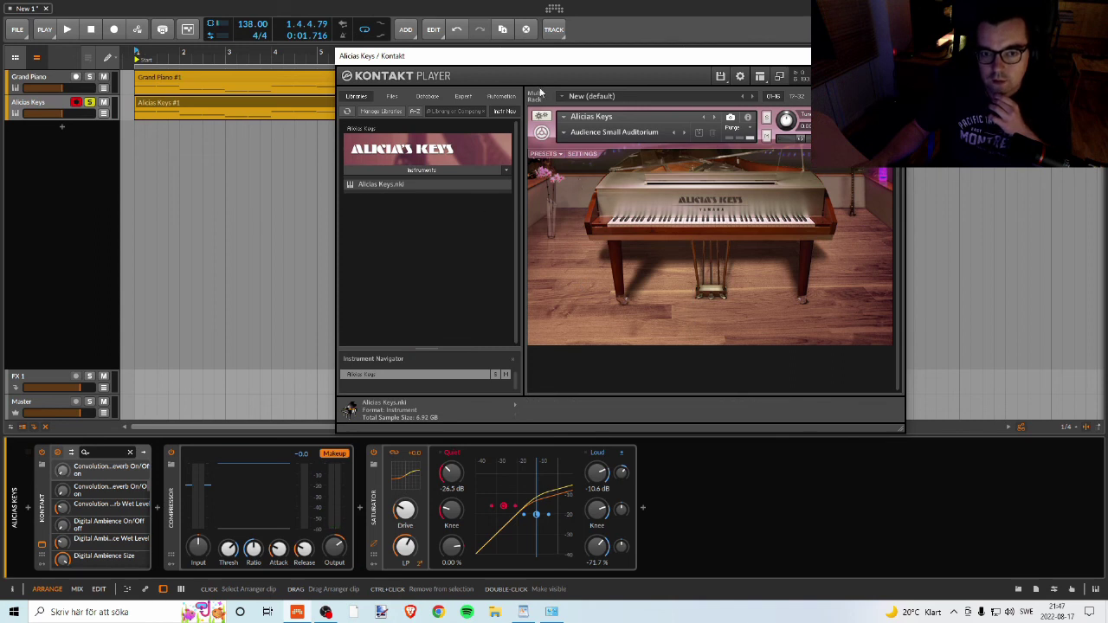
drag(572, 60, 608, 55)
click(928, 50)
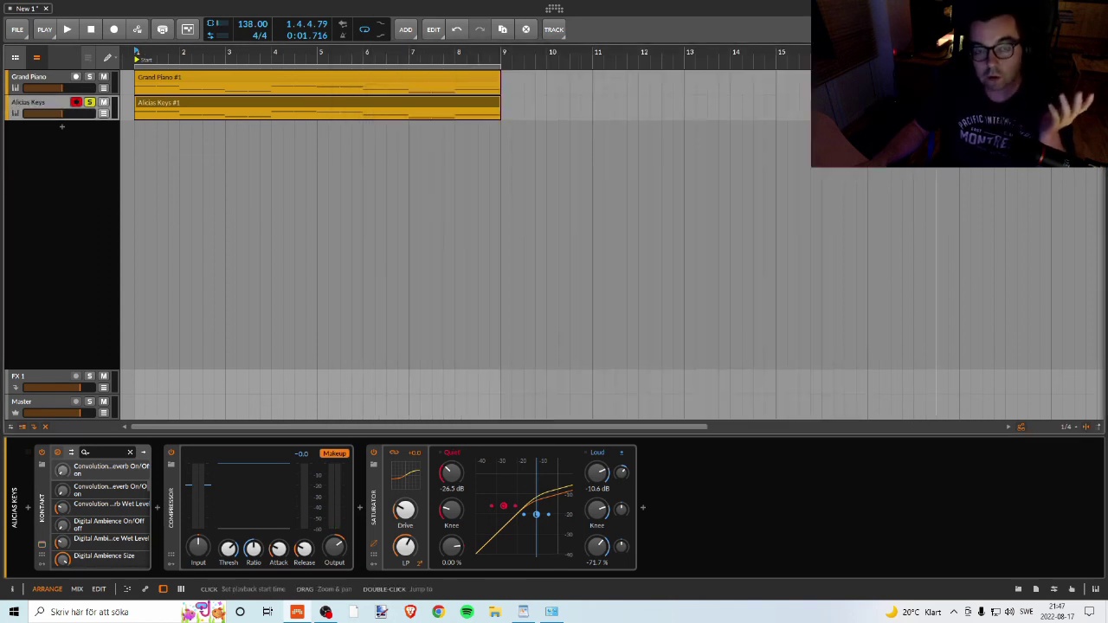
- Move the solo from Alicias Keys to Grand Piano, and briefly reopen the Kontakt window to view its loaded snapshot
click(90, 102)
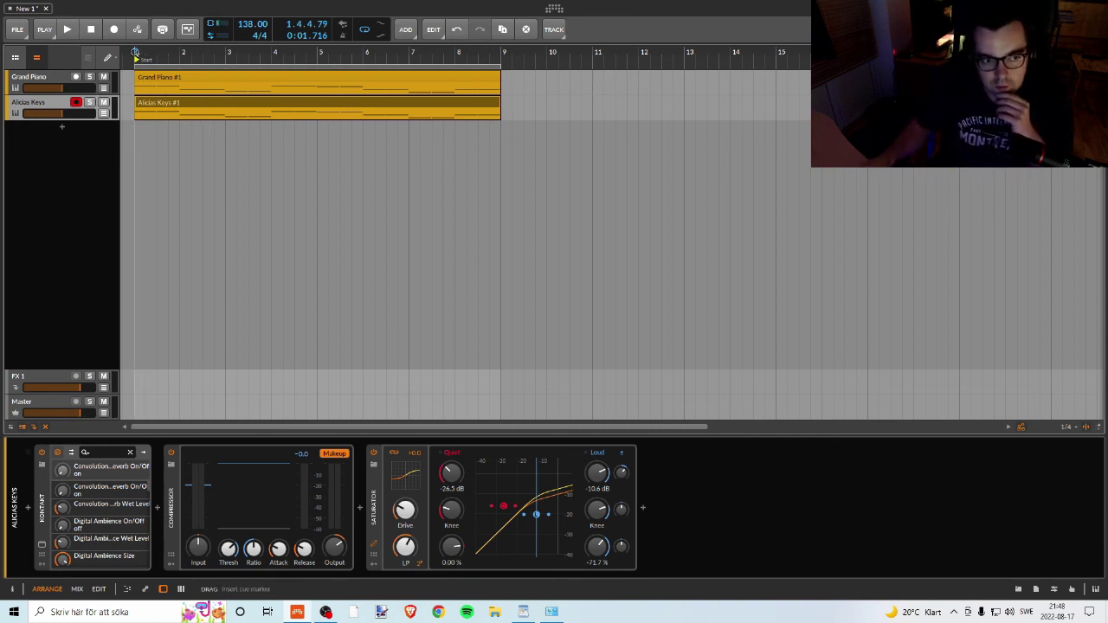
key(s)
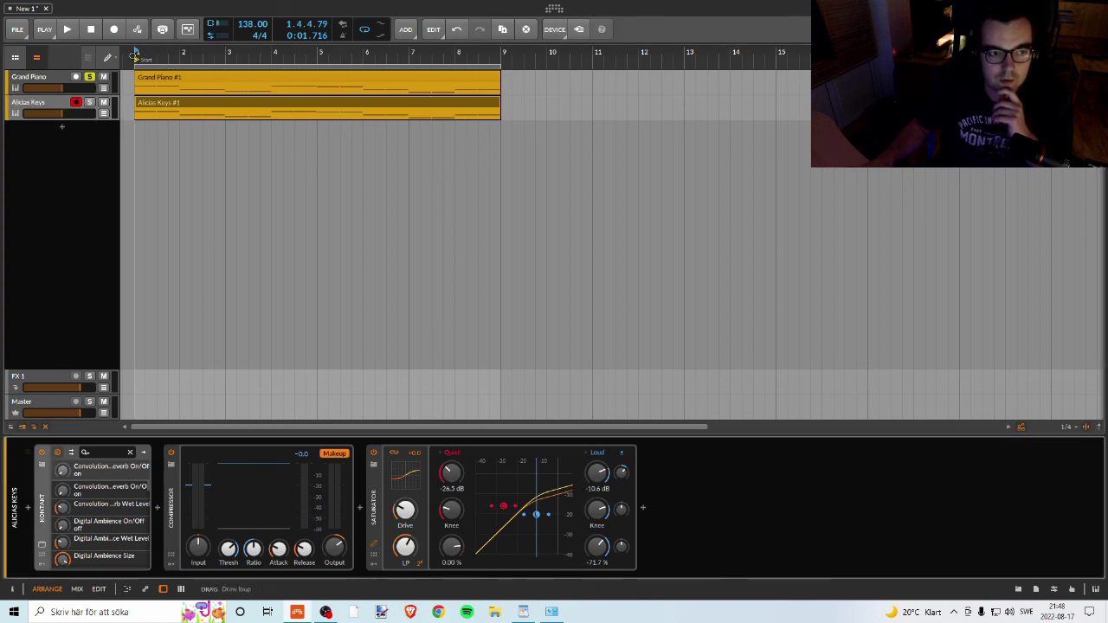
click(42, 540)
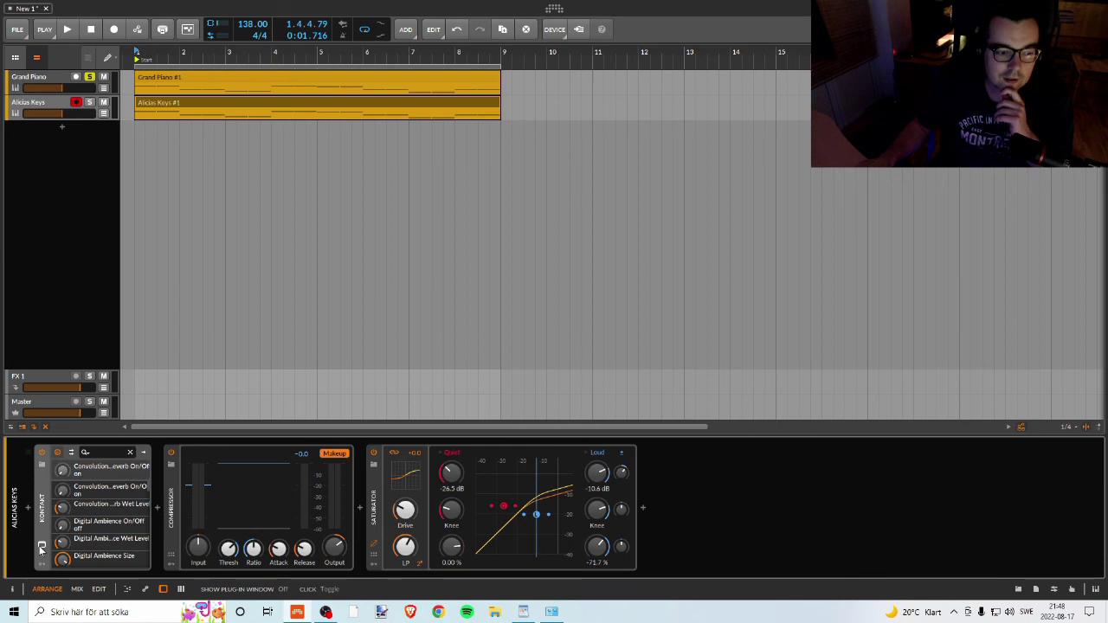
drag(455, 50, 494, 40)
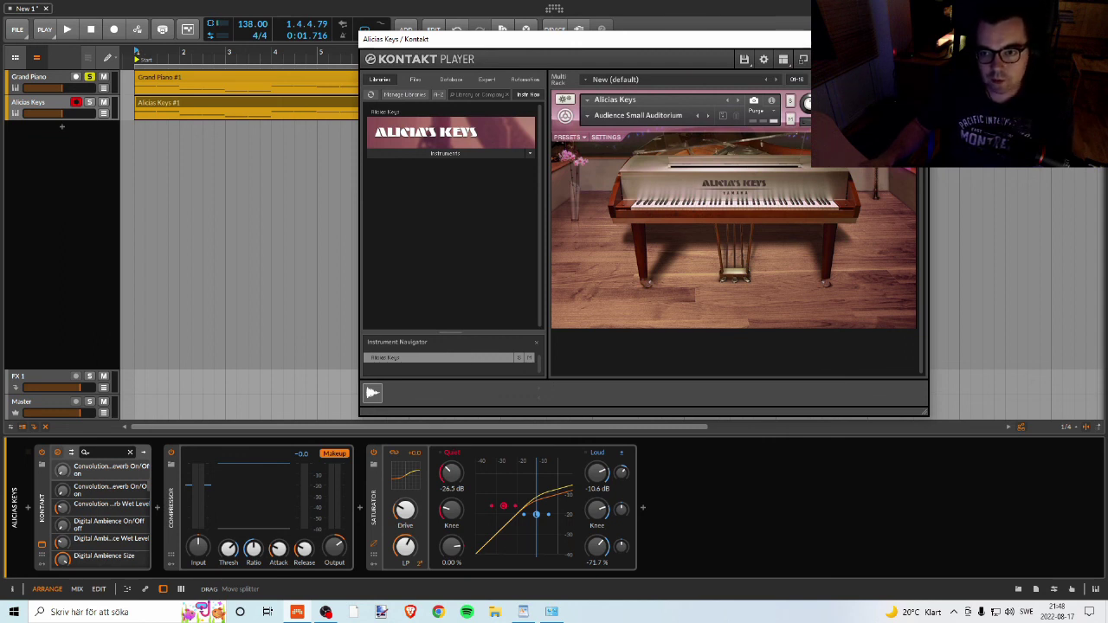
click(917, 39)
- Play the soloed Grand Piano from the start, stop playback, clear its solo, and select the Grand Piano track
click(135, 54)
key(space)
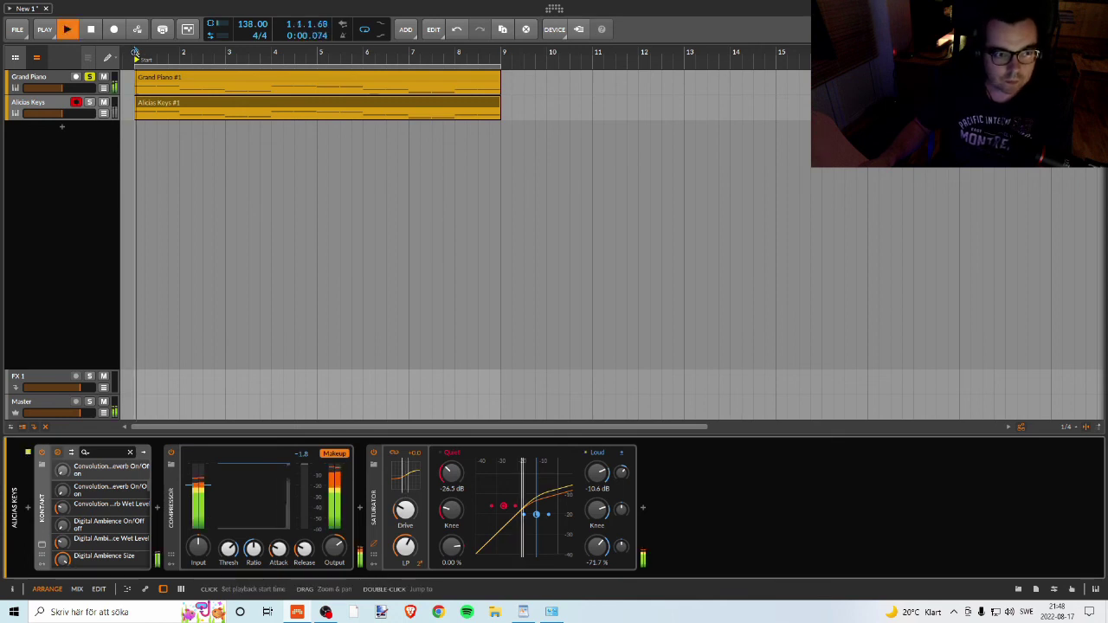
key(space)
click(90, 78)
click(62, 85)
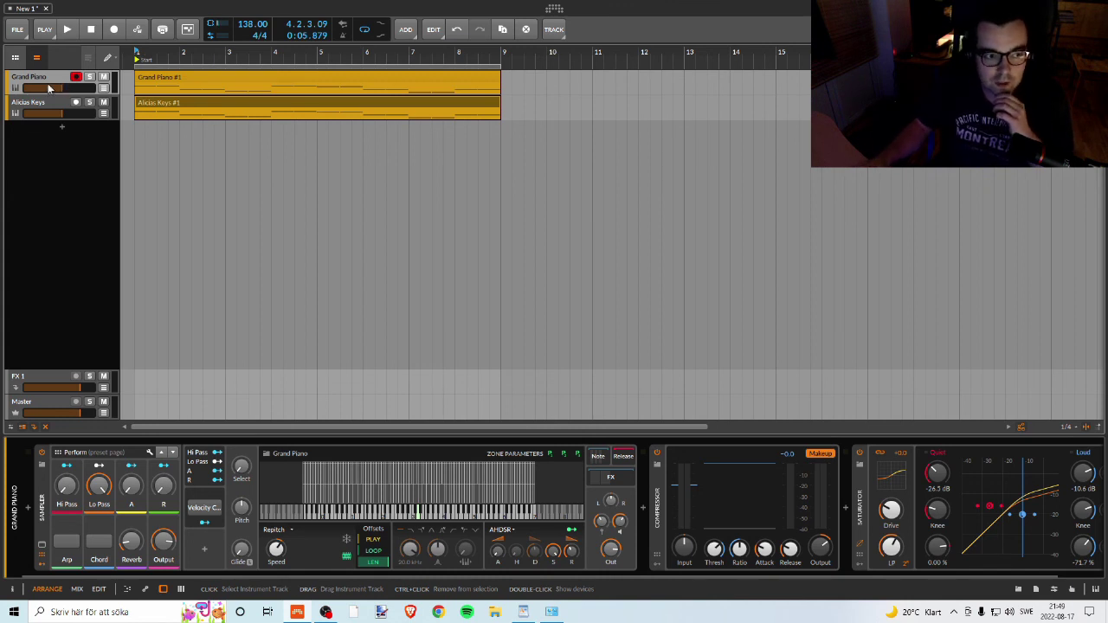
- Remove the Grand Piano and Alicias Keys tracks with their clips from the project
click(46, 108)
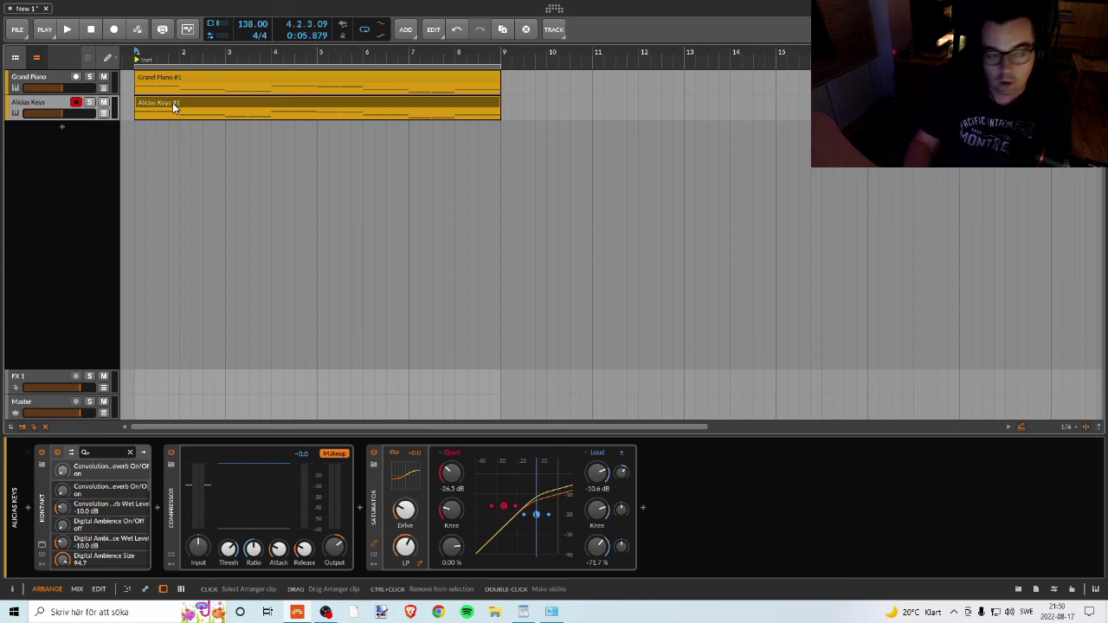
key(ctrl+z)
key(ctrl+z)
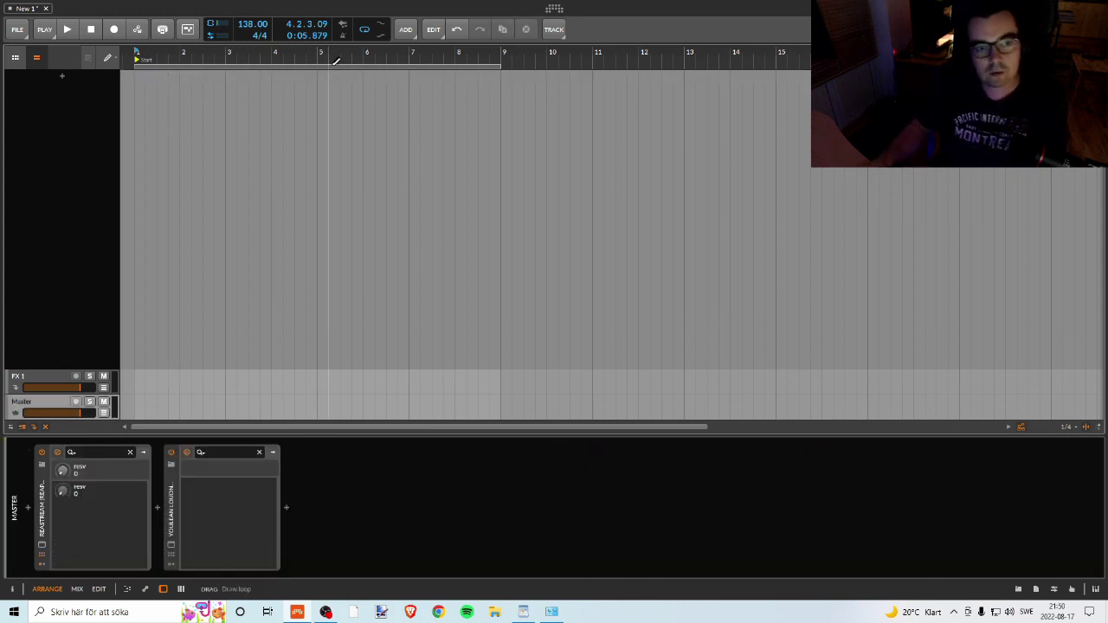
- Switch to the OBS Studio window with the recording controls
key(alt+Tab)
key(alt+Tab)
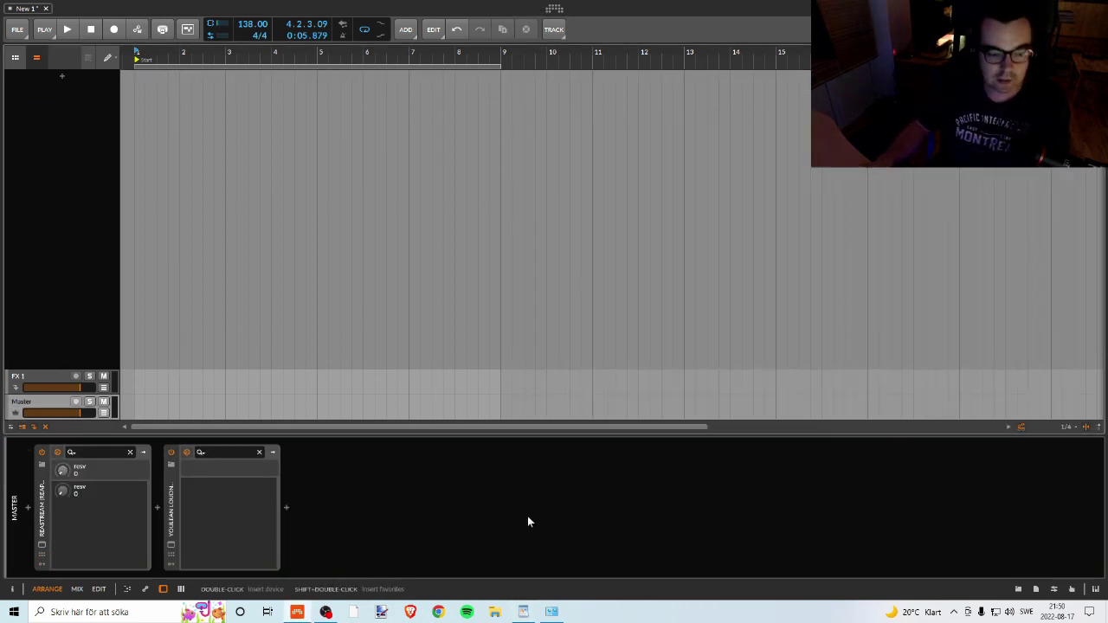
click(325, 613)
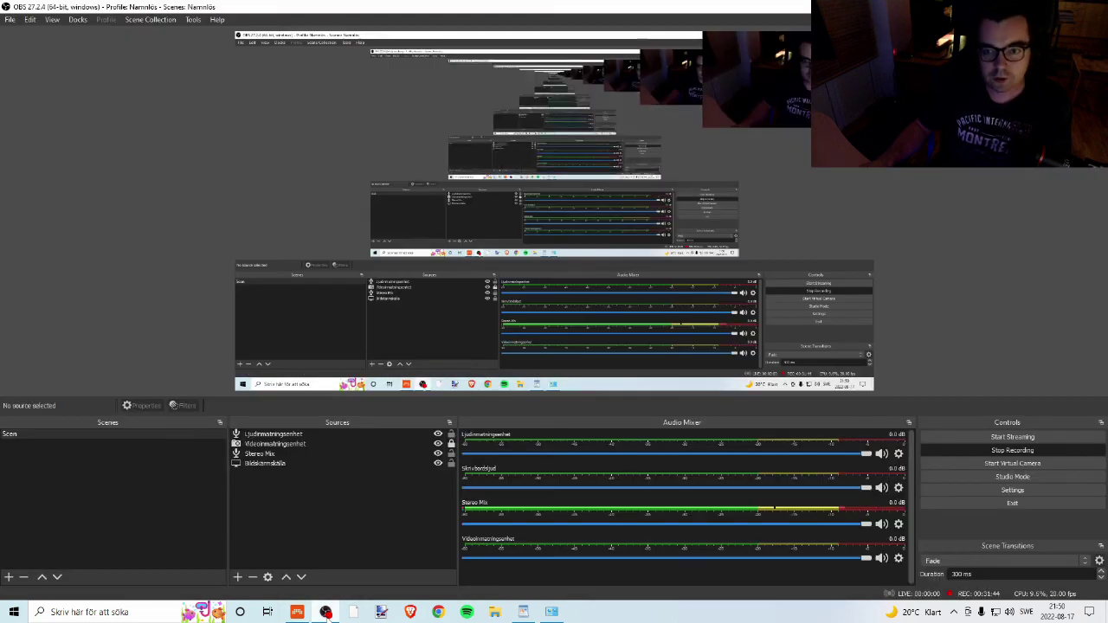
click(326, 613)
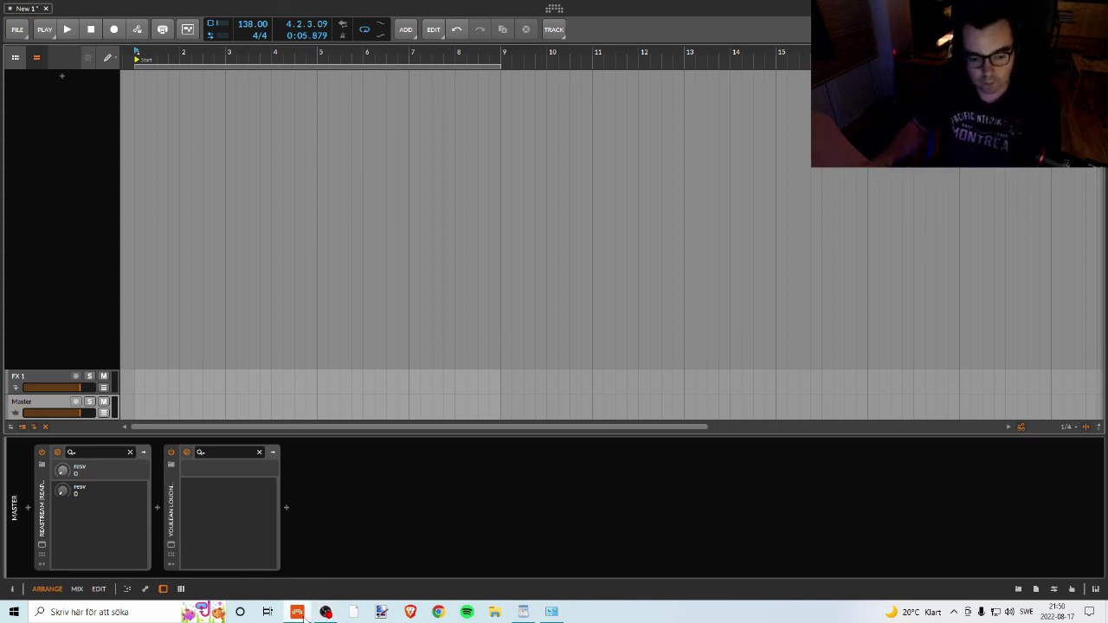
click(325, 612)
click(326, 612)
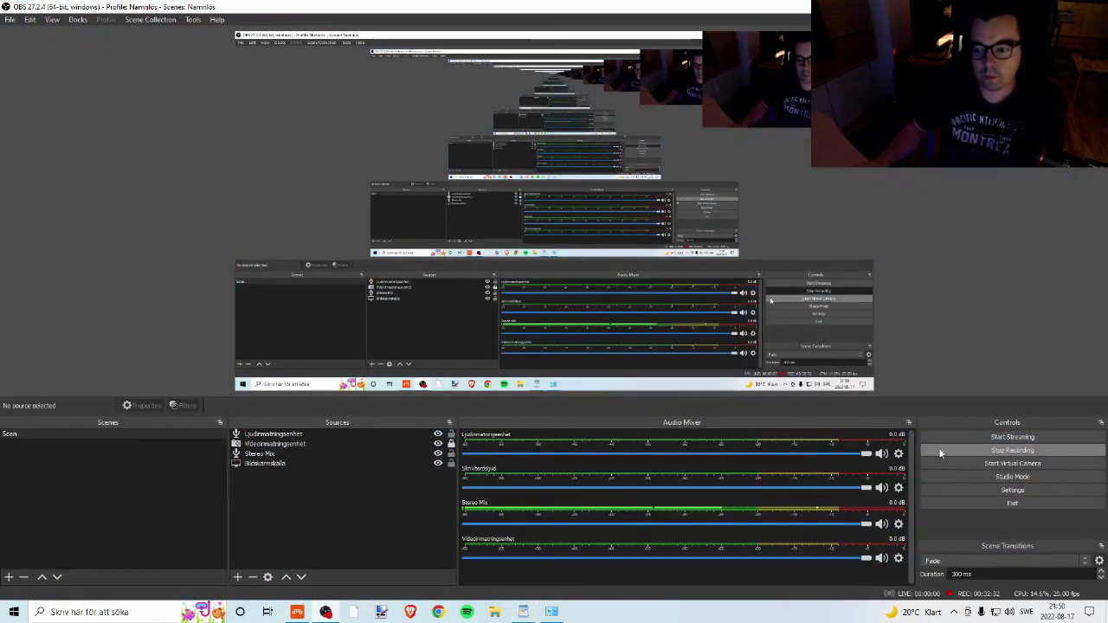